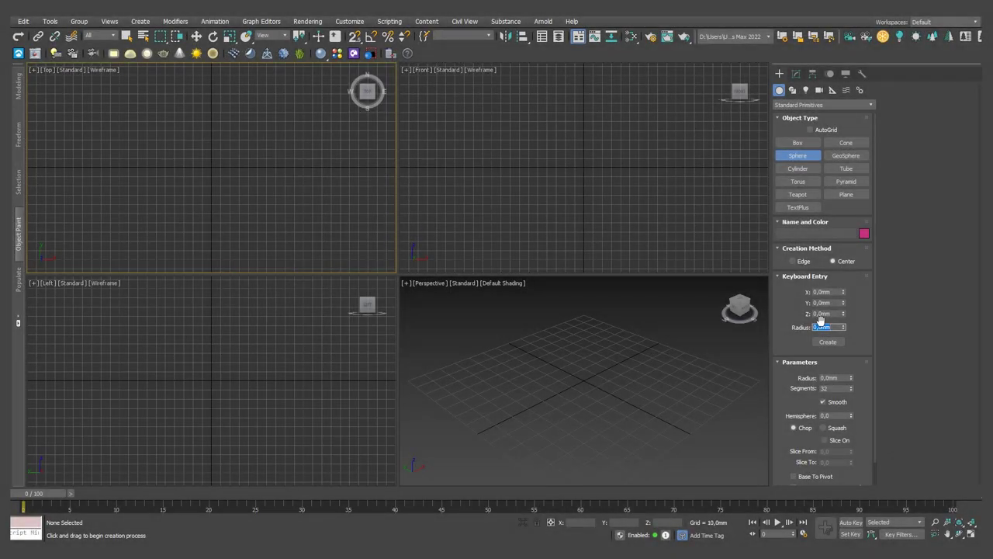
# Create a 35 mm-radius sphere at the origin and colour it red.
pyautogui.click(828, 341)
pyautogui.rightClick(605, 364)
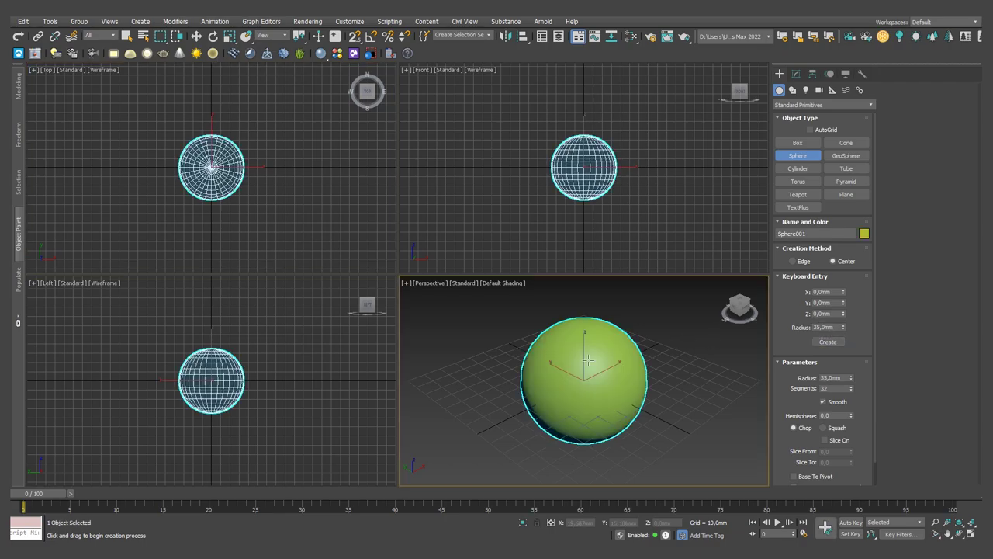
pyautogui.click(796, 74)
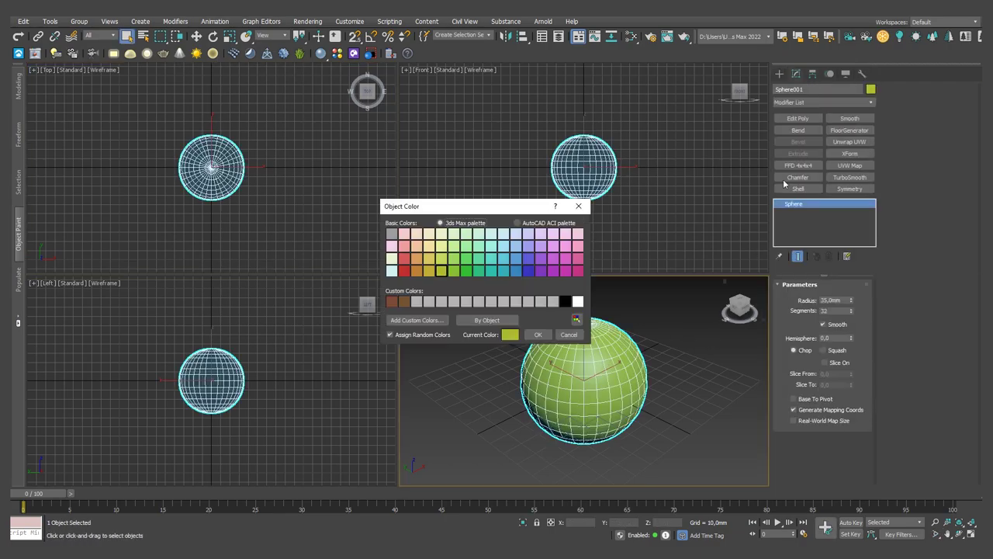
pyautogui.click(403, 270)
pyautogui.click(538, 334)
# Maximize the perspective view, convert the sphere to an Editable Poly and begin sub-object editing.
pyautogui.keyDown('alt'); pyautogui.moveTo(610, 397); pyautogui.dragTo(582, 388, button='middle'); pyautogui.keyUp('alt')
pyautogui.rightClick(209, 167)
pyautogui.click(150, 174)
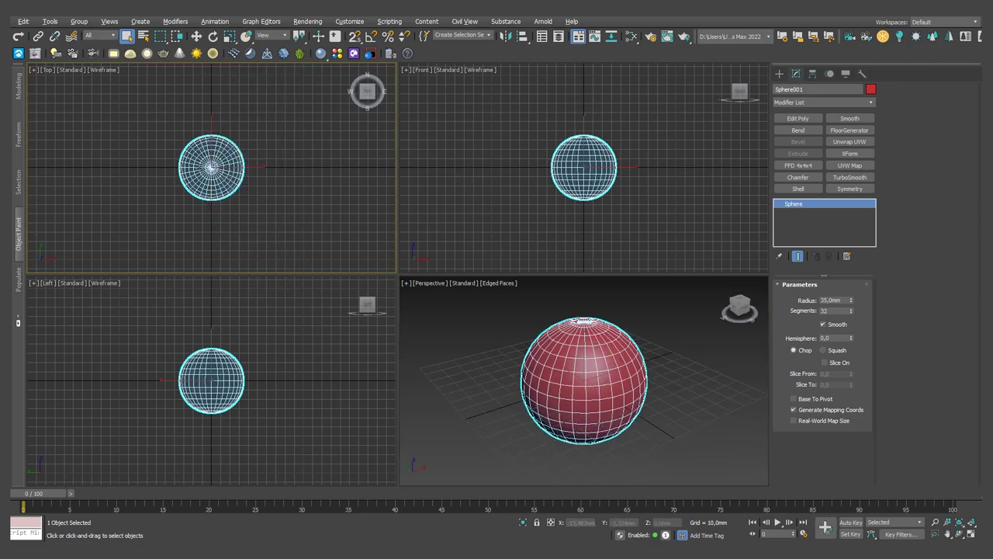
pyautogui.hotkey('alt', 'w')
pyautogui.scroll(1, 315, 137)
pyautogui.rightClick(478, 246)
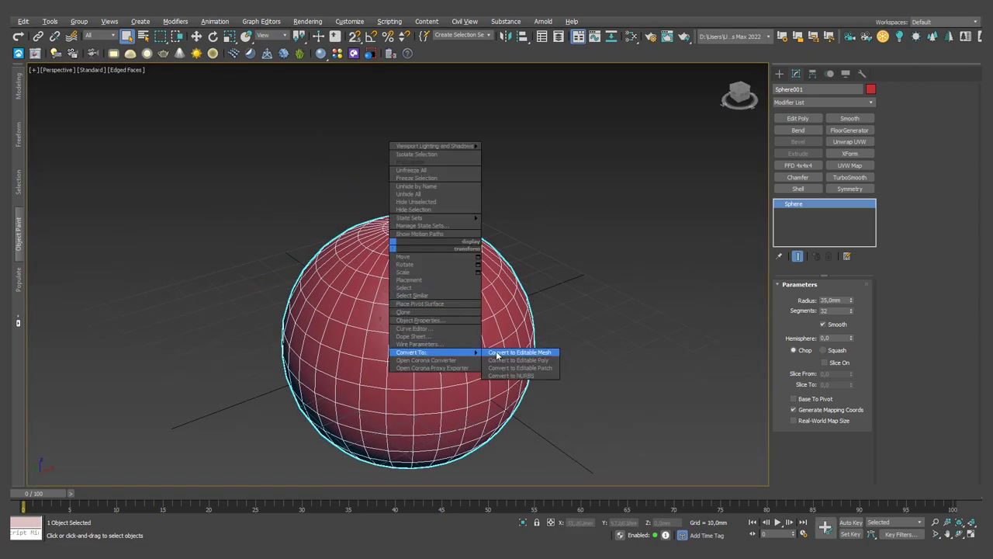
pyautogui.click(512, 360)
pyautogui.click(794, 298)
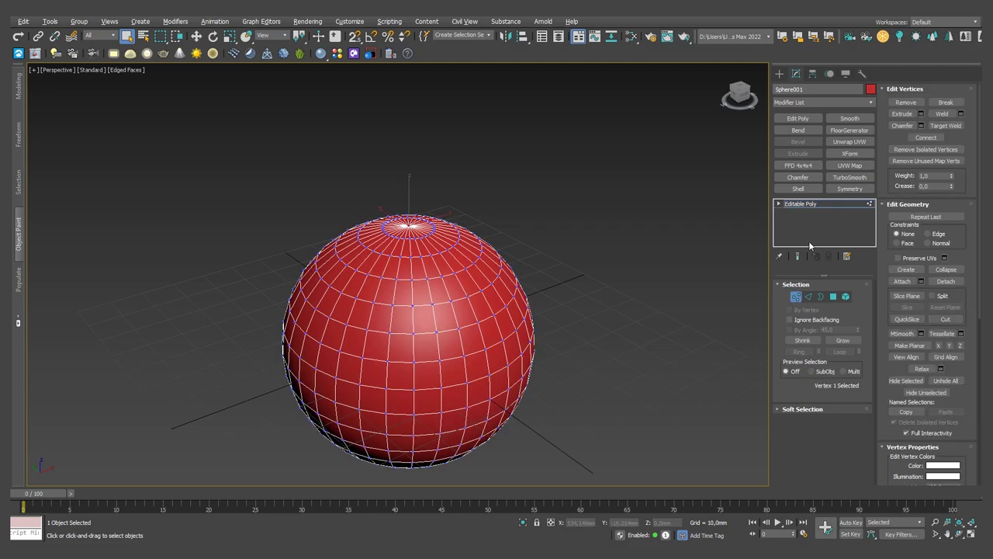
# Pull the sphere's top cap polygons up into a neck and delete the cap to open it.
pyautogui.keyDown('ctrl'); pyautogui.click(833, 297); pyautogui.keyUp('ctrl')
pyautogui.press('w')
pyautogui.scroll(2, 392, 194)
pyautogui.scroll(2, 392, 194)
pyautogui.scroll(1, 392, 194)
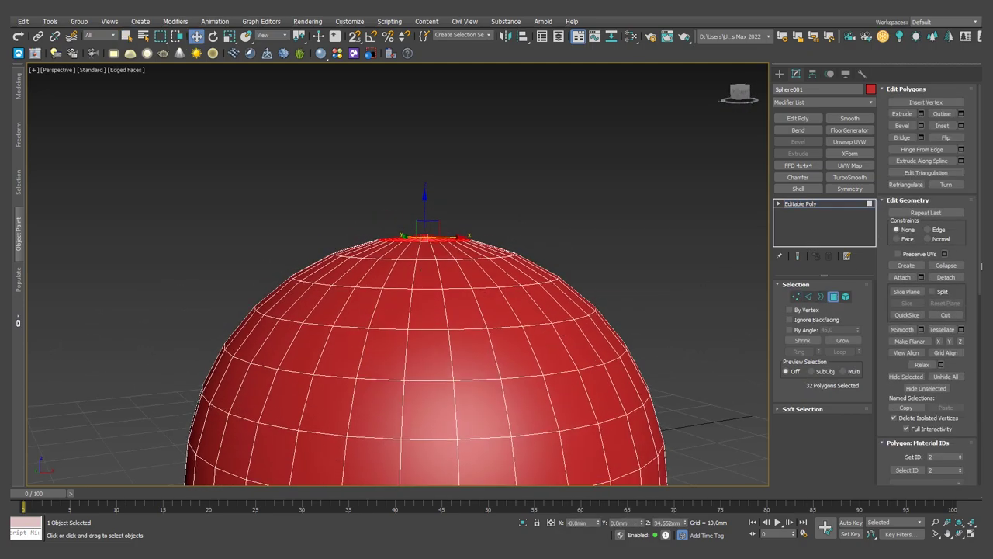
pyautogui.keyDown('shift'); pyautogui.moveTo(423, 210); pyautogui.dragTo(428, 123); pyautogui.keyUp('shift')
pyautogui.keyDown('alt'); pyautogui.moveTo(427, 128); pyautogui.dragTo(446, 167, button='middle'); pyautogui.keyUp('alt')
pyautogui.press('r')
pyautogui.press('Delete')
# Select the 96 neck polygons and detach them as a separate object.
pyautogui.click(835, 298)
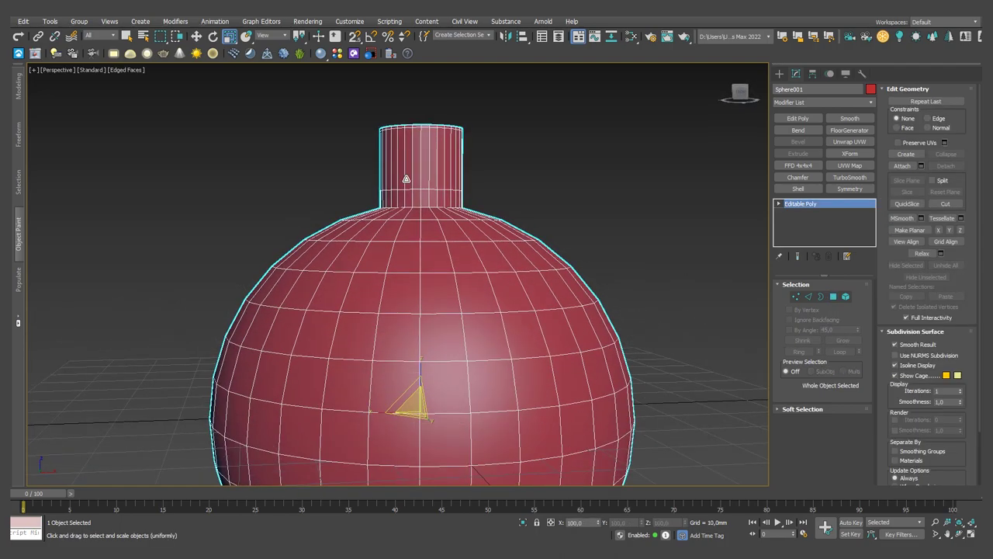
pyautogui.keyDown('alt'); pyautogui.moveTo(635, 229); pyautogui.dragTo(385, 156, button='middle'); pyautogui.keyUp('alt')
pyautogui.press('w')
pyautogui.moveTo(339, 152); pyautogui.dragTo(534, 231)
pyautogui.keyDown('alt'); pyautogui.moveTo(535, 232); pyautogui.dragTo(486, 208, button='middle'); pyautogui.keyUp('alt')
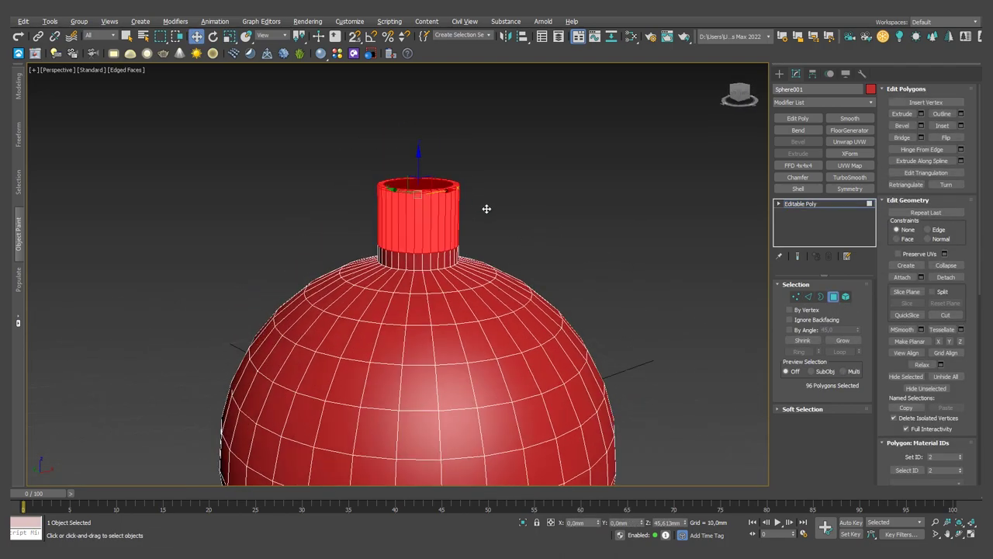
pyautogui.click(947, 277)
pyautogui.click(524, 283)
# Switch the sphere to Affect Pivot Only editing, then select the detached neck object.
pyautogui.press('r')
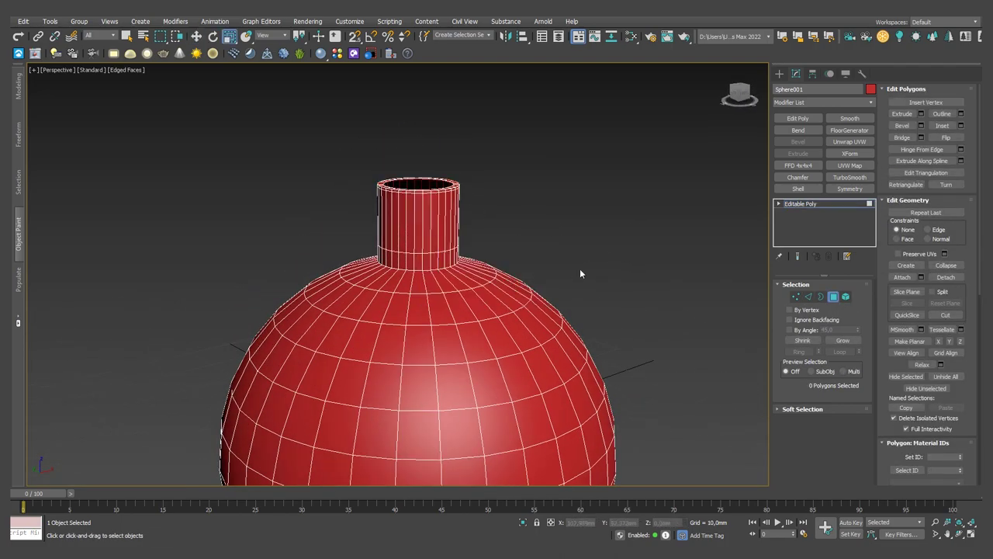
pyautogui.scroll(-3, 610, 211)
pyautogui.keyDown('alt'); pyautogui.moveTo(610, 210); pyautogui.dragTo(492, 251, button='middle'); pyautogui.keyUp('alt')
pyautogui.press('F3')
pyautogui.press('F3')
pyautogui.click(813, 73)
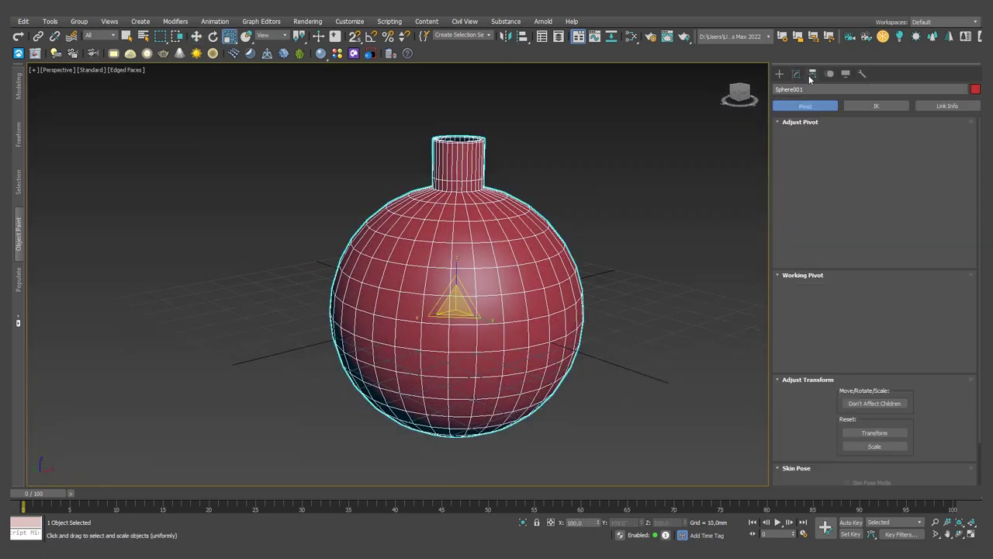
pyautogui.click(822, 145)
pyautogui.click(796, 73)
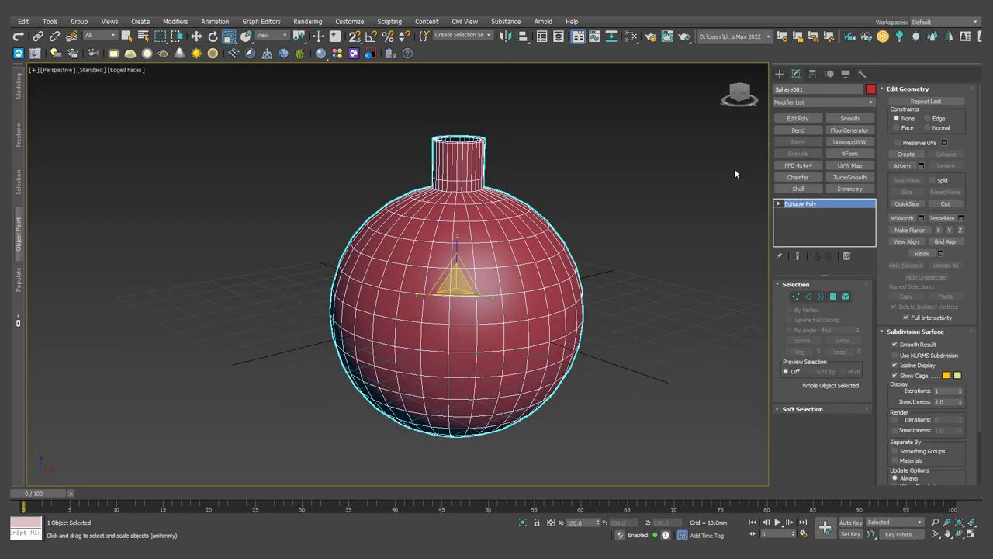
pyautogui.click(469, 159)
# Centre the neck's pivot to the object and scale the neck up uniformly.
pyautogui.click(813, 73)
pyautogui.click(822, 145)
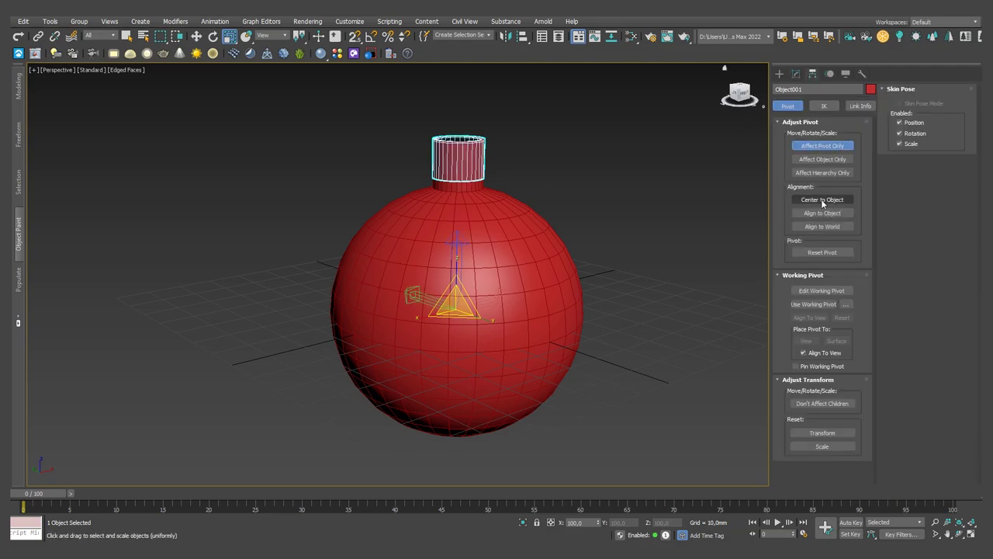
pyautogui.click(822, 200)
pyautogui.click(796, 73)
pyautogui.scroll(5, 506, 157)
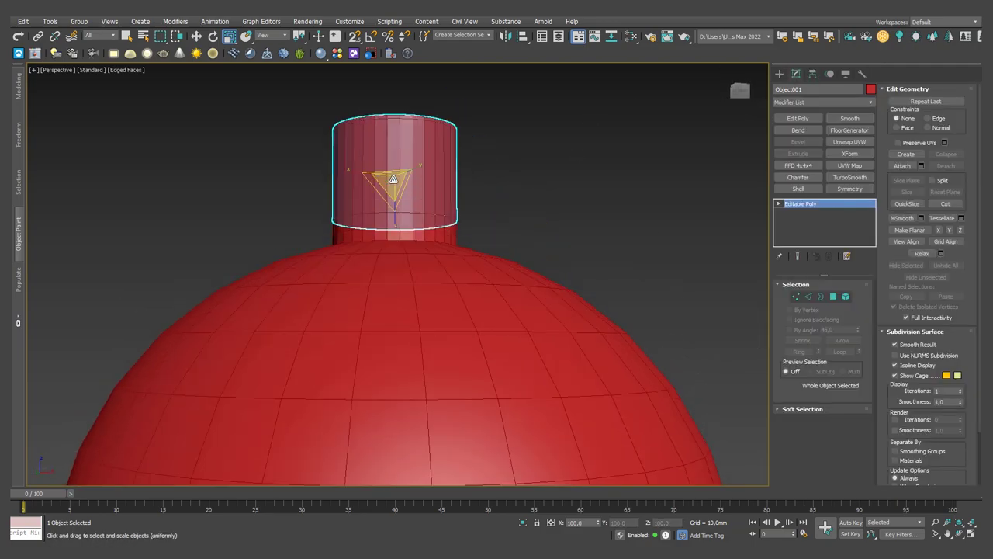
pyautogui.moveTo(409, 165); pyautogui.dragTo(405, 151)
pyautogui.keyDown('alt'); pyautogui.moveTo(400, 174); pyautogui.dragTo(398, 200, button='middle'); pyautogui.keyUp('alt')
# Connect the neck's vertical edges to add a mid-height edge loop.
pyautogui.press('2')
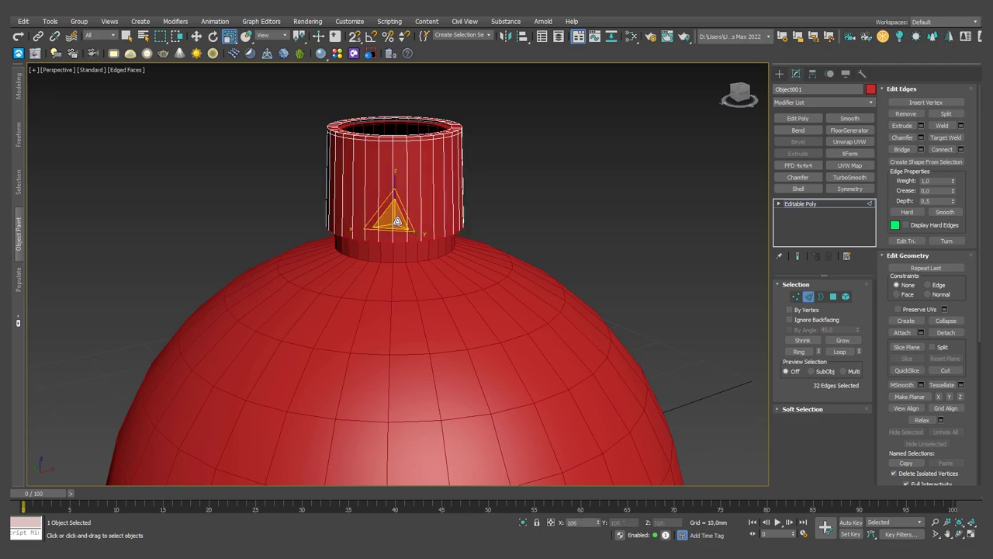
pyautogui.keyDown('alt'); pyautogui.moveTo(398, 224); pyautogui.dragTo(429, 219, button='middle'); pyautogui.keyUp('alt')
pyautogui.press('w')
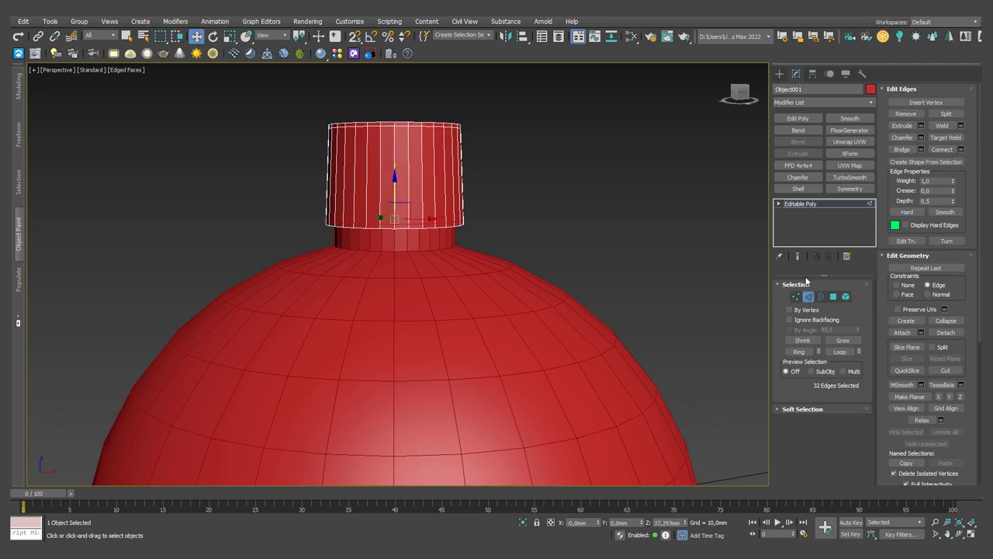
pyautogui.click(962, 149)
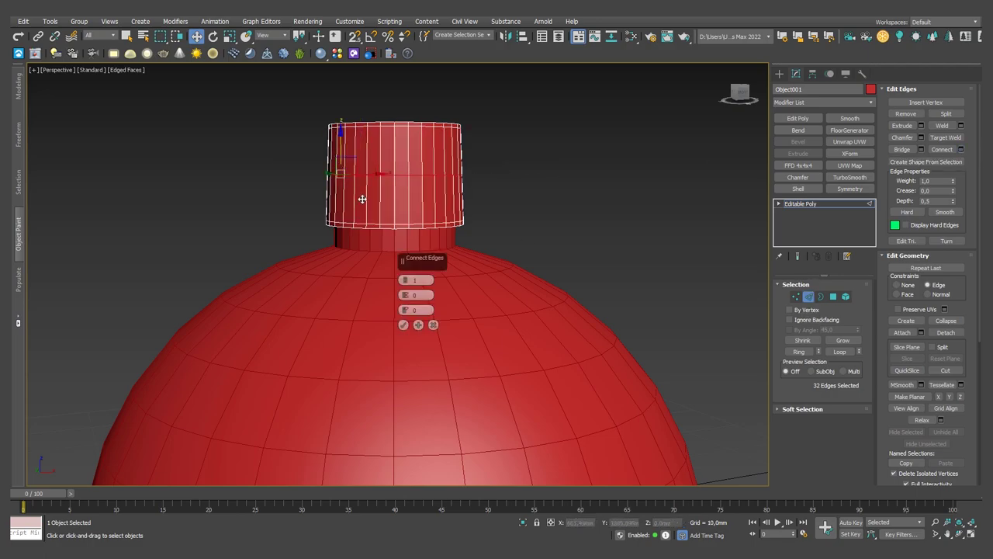
pyautogui.click(399, 329)
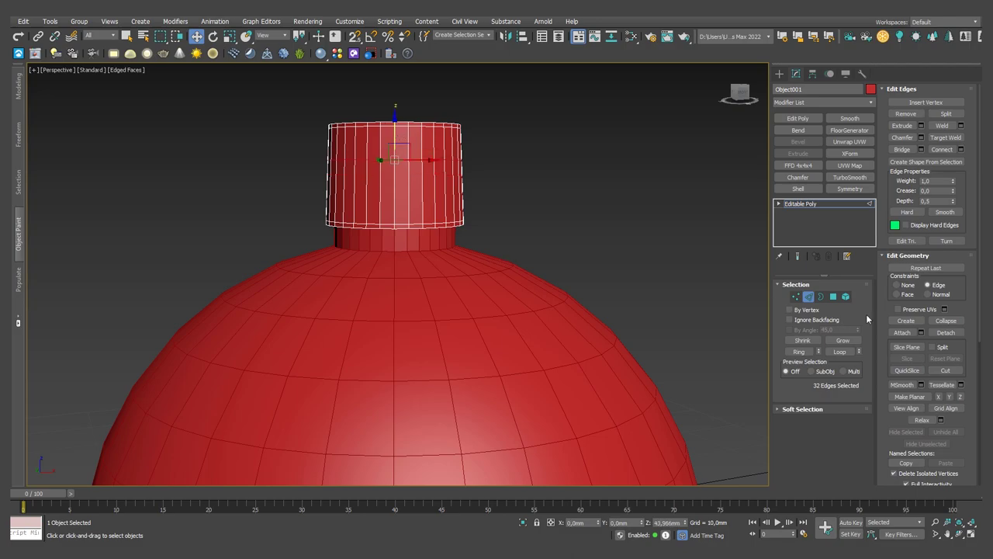
# Select alternating polygon strips on the neck's lower half and delete them to cut notches.
pyautogui.click(832, 298)
pyautogui.click(378, 196)
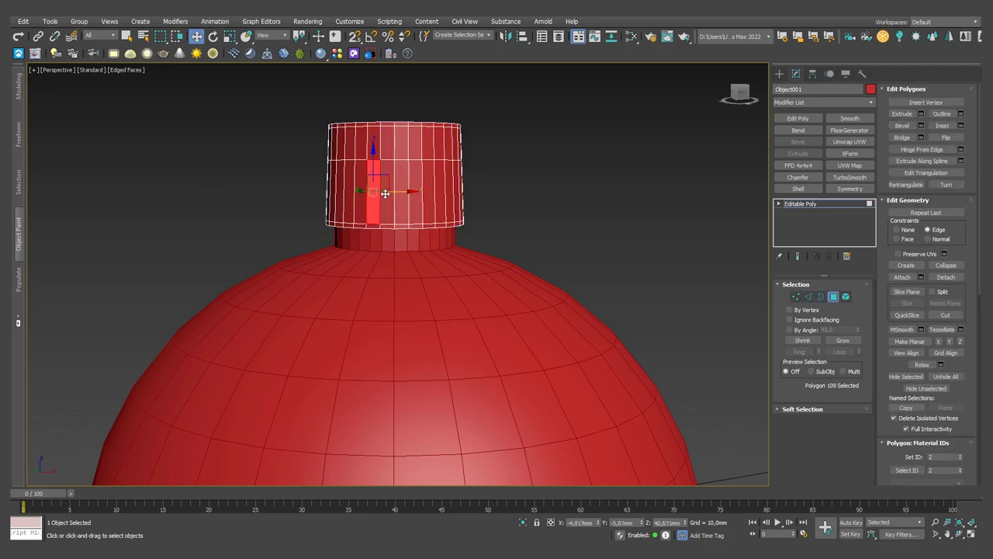
pyautogui.moveTo(431, 199)
pyautogui.keyDown('alt'); pyautogui.mouseDown(button='middle')
pyautogui.moveTo(475, 200)
pyautogui.moveTo(501, 178)
pyautogui.moveTo(402, 222)
pyautogui.moveTo(381, 198)
pyautogui.mouseUp(button='middle'); pyautogui.keyUp('alt')
pyautogui.keyDown('shift'); pyautogui.click(475, 199); pyautogui.keyUp('shift')
pyautogui.keyDown('shift'); pyautogui.click(506, 203); pyautogui.keyUp('shift')
pyautogui.keyDown('shift'); pyautogui.click(425, 230); pyautogui.keyUp('shift')
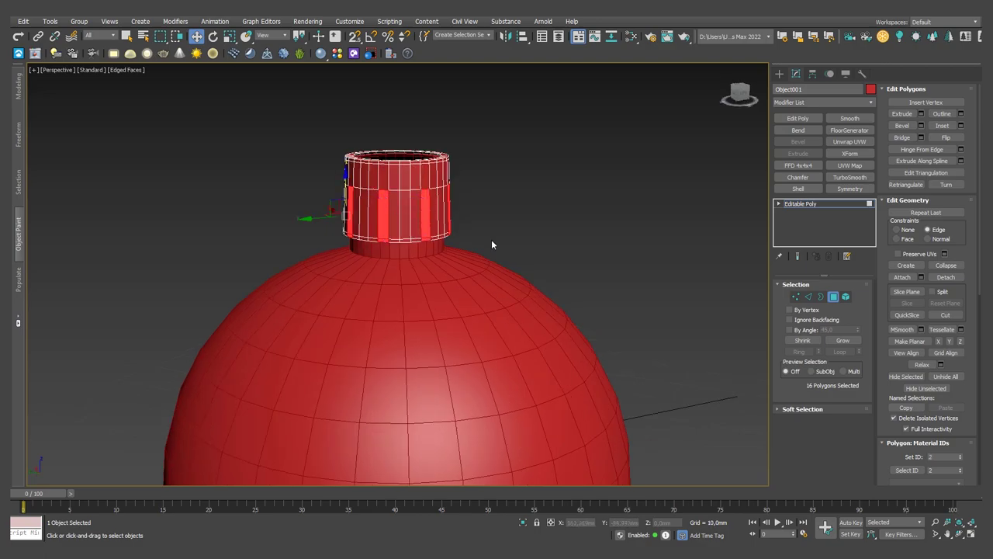
pyautogui.keyDown('alt'); pyautogui.moveTo(491, 244); pyautogui.dragTo(396, 251, button='middle'); pyautogui.keyUp('alt')
pyautogui.hotkey('ctrl', 'd')
# Select the edges around the notched neck rim in Edge mode.
pyautogui.scroll(3, 377, 204)
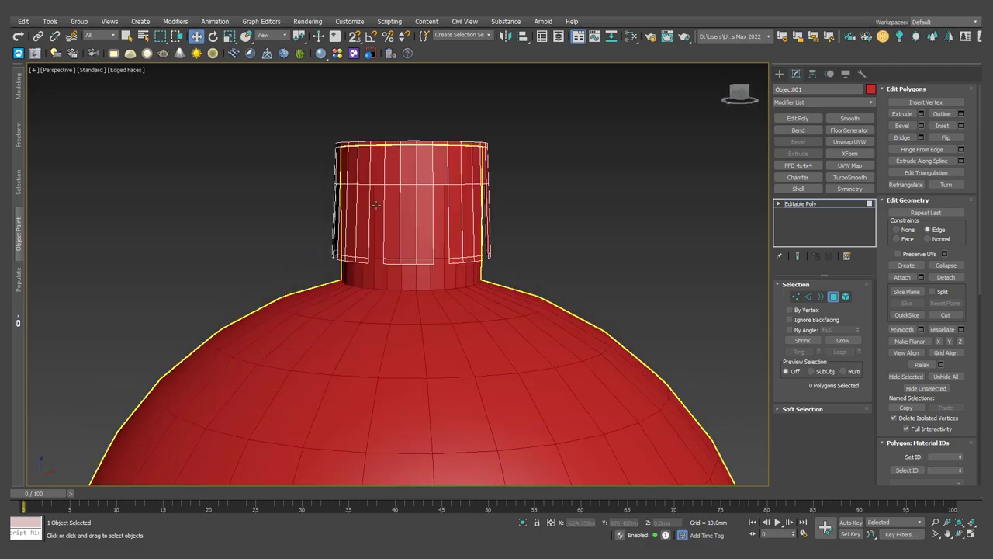
pyautogui.keyDown('alt'); pyautogui.moveTo(376, 204); pyautogui.dragTo(394, 177, button='middle'); pyautogui.keyUp('alt')
pyautogui.press('2')
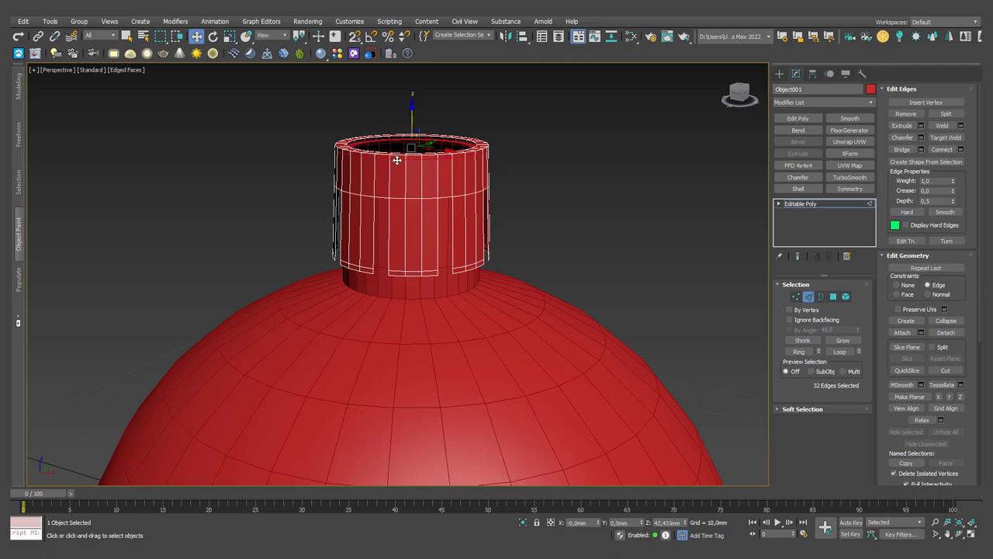
pyautogui.keyDown('alt'); pyautogui.moveTo(413, 122); pyautogui.dragTo(385, 147, button='middle'); pyautogui.keyUp('alt')
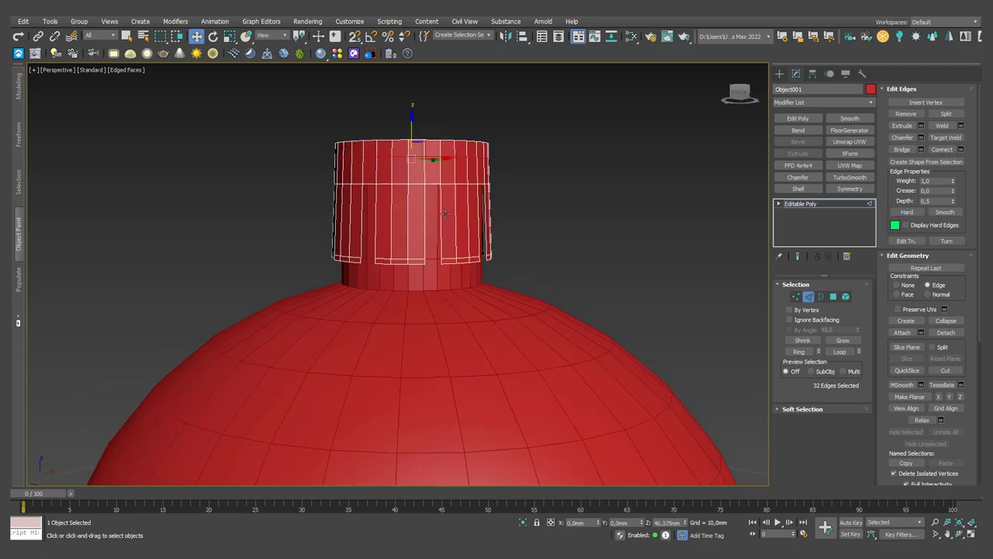
pyautogui.moveTo(307, 165); pyautogui.dragTo(533, 174)
pyautogui.keyDown('alt'); pyautogui.moveTo(534, 174); pyautogui.dragTo(505, 182, button='middle'); pyautogui.keyUp('alt')
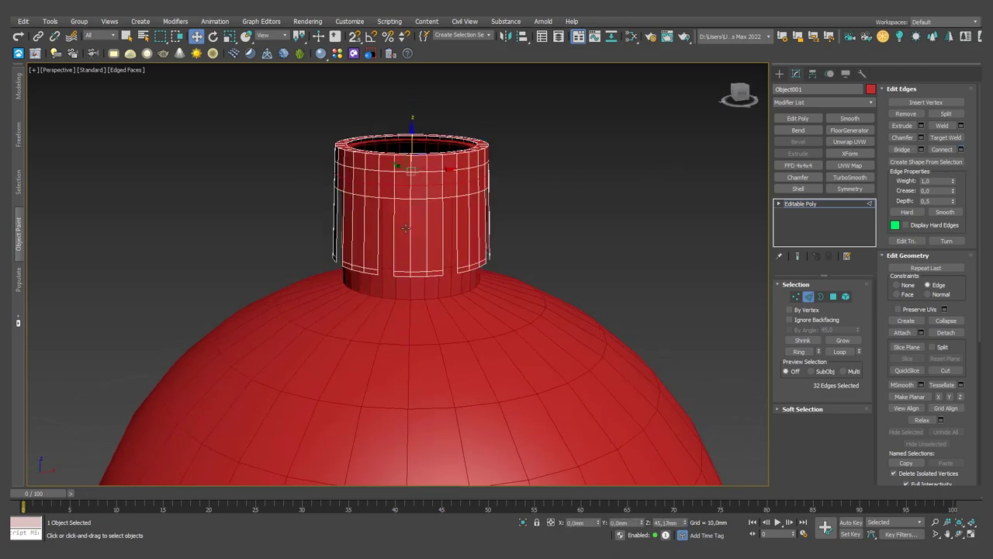
pyautogui.keyDown('alt'); pyautogui.moveTo(408, 122); pyautogui.dragTo(412, 146, button='middle'); pyautogui.keyUp('alt')
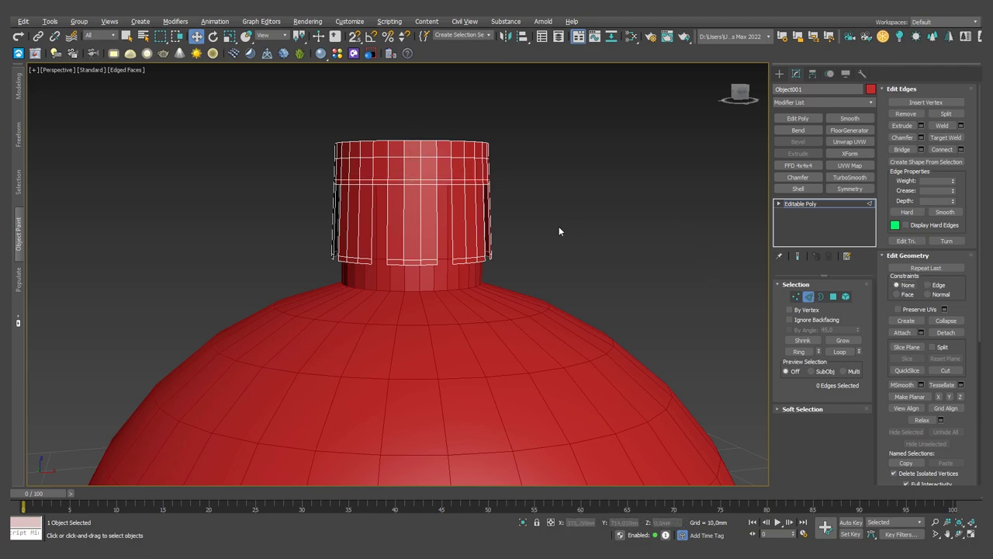
# Add TurboSmooth and a 0,2 mm outer-thickness Shell to the cap, placing Shell below TurboSmooth.
pyautogui.click(850, 177)
pyautogui.press('F4')
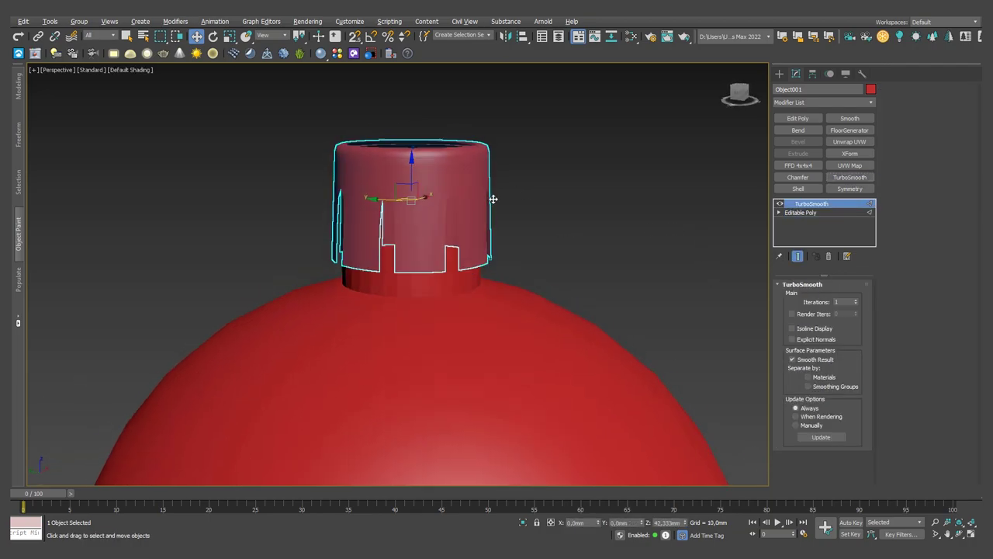
pyautogui.moveTo(496, 232)
pyautogui.keyDown('alt'); pyautogui.mouseDown(button='middle')
pyautogui.moveTo(402, 231)
pyautogui.moveTo(431, 233)
pyautogui.mouseUp(button='middle'); pyautogui.keyUp('alt')
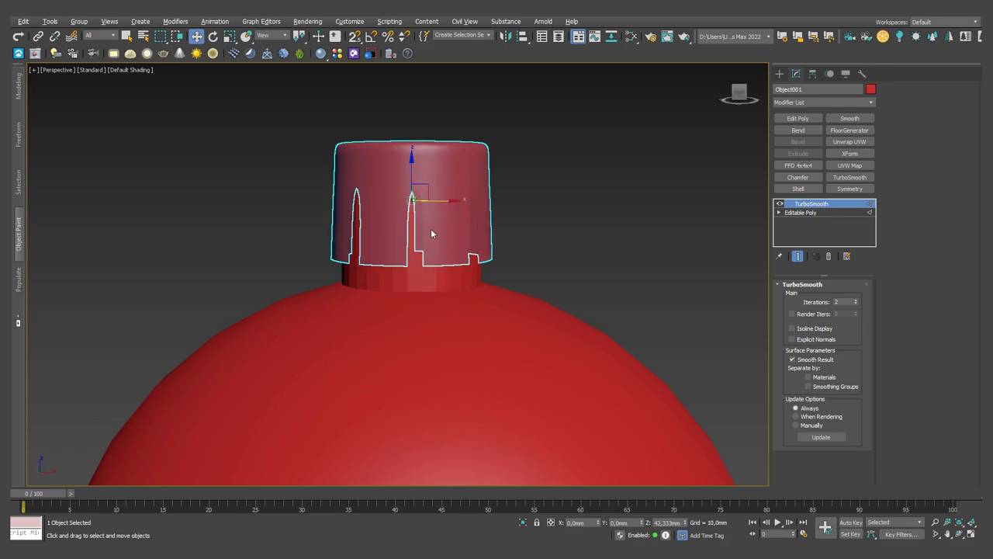
pyautogui.click(804, 191)
pyautogui.write('0,2')
pyautogui.press('Return')
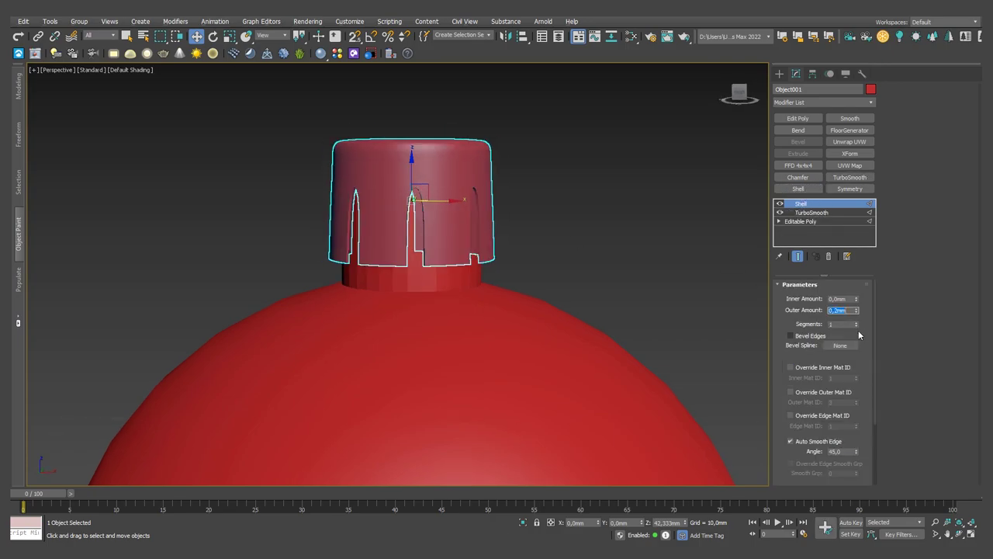
pyautogui.keyDown('alt'); pyautogui.moveTo(419, 225); pyautogui.dragTo(431, 218, button='middle'); pyautogui.keyUp('alt')
pyautogui.scroll(3, 432, 218)
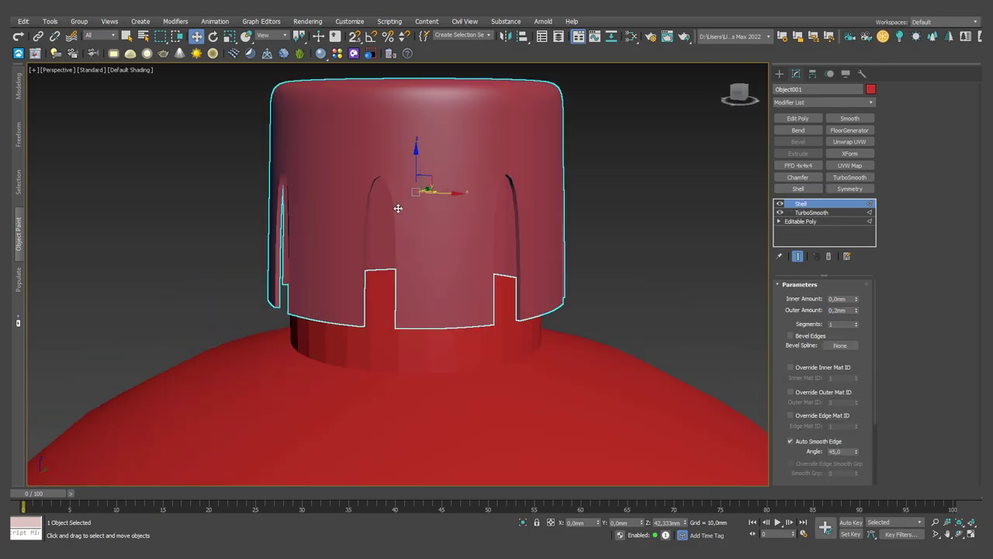
pyautogui.moveTo(818, 207); pyautogui.dragTo(821, 217)
pyautogui.click(835, 204)
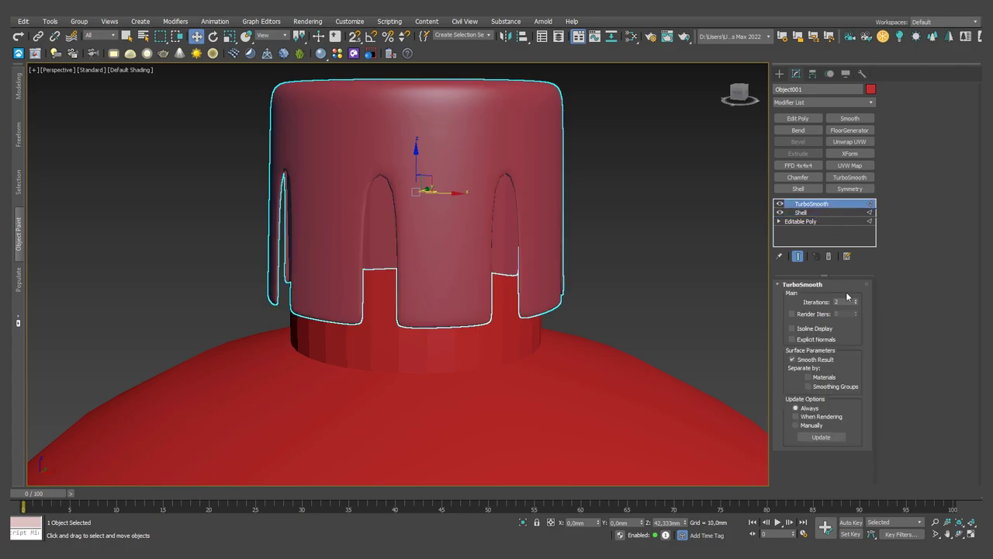
pyautogui.click(826, 213)
pyautogui.click(812, 204)
# Colour the cap grey and place the first point of the hanging-loop line.
pyautogui.click(644, 202)
pyautogui.scroll(-3, 634, 225)
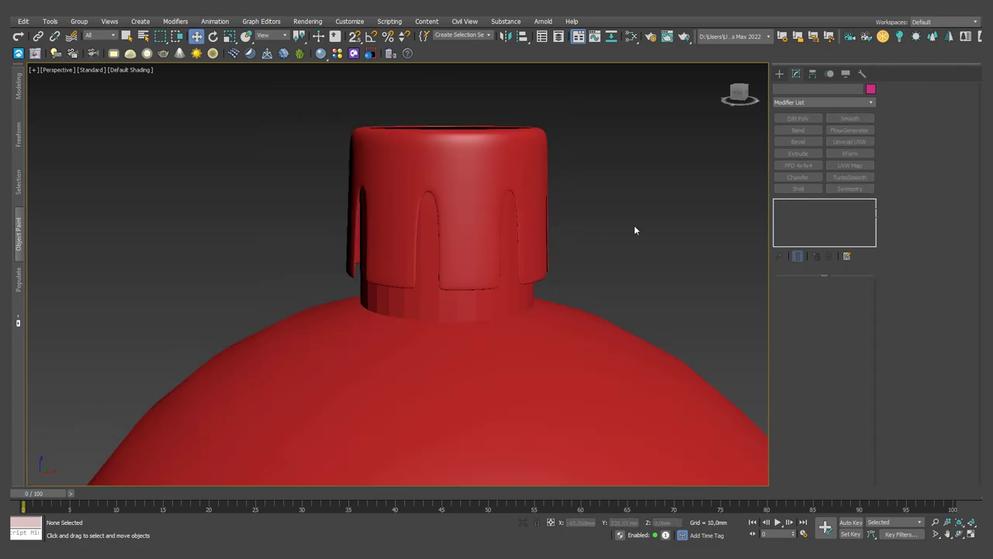
pyautogui.scroll(-2, 590, 194)
pyautogui.click(521, 221)
pyautogui.click(870, 89)
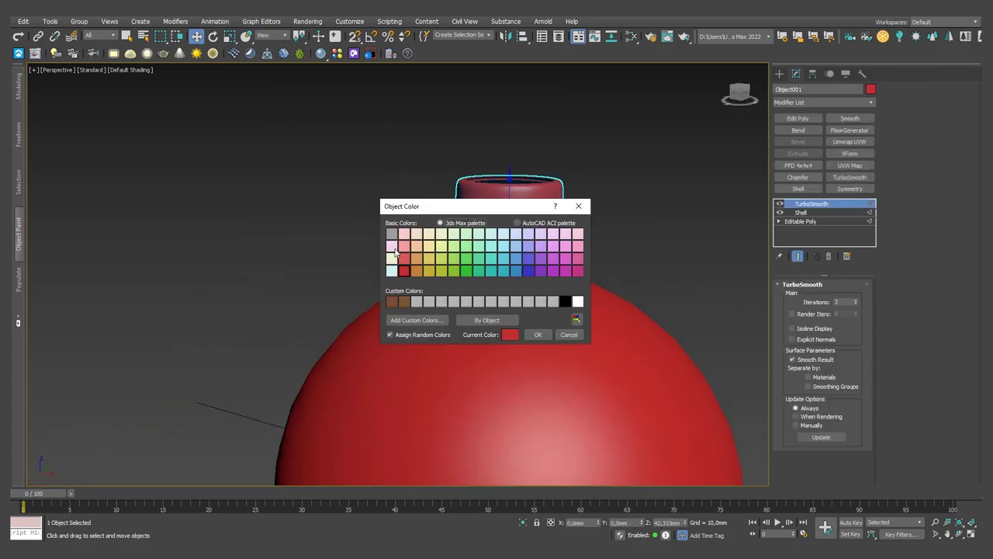
pyautogui.click(537, 334)
pyautogui.click(798, 156)
pyautogui.click(342, 435)
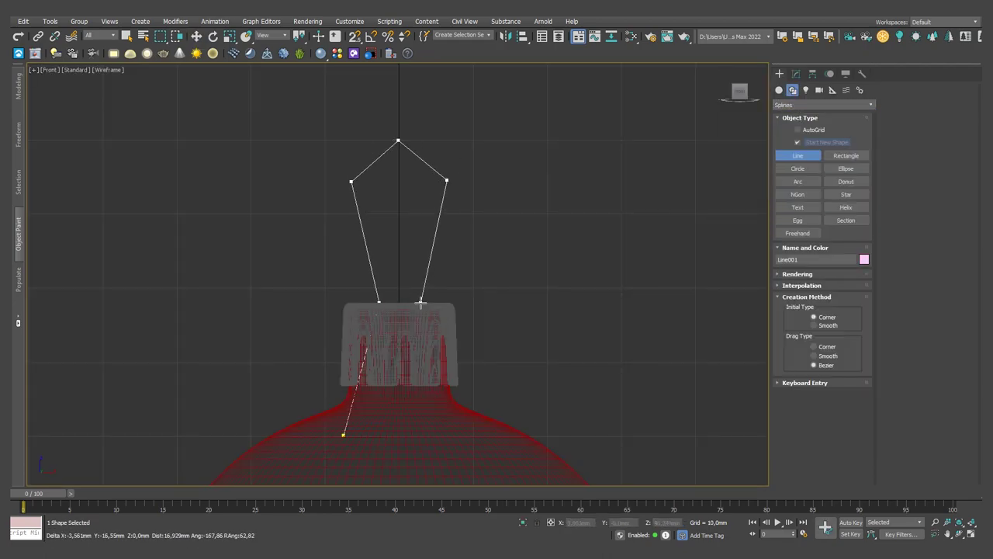
# Finish the pentagon loop line, fillet its five corners and make it render as a tube in the viewport.
pyautogui.rightClick(465, 253)
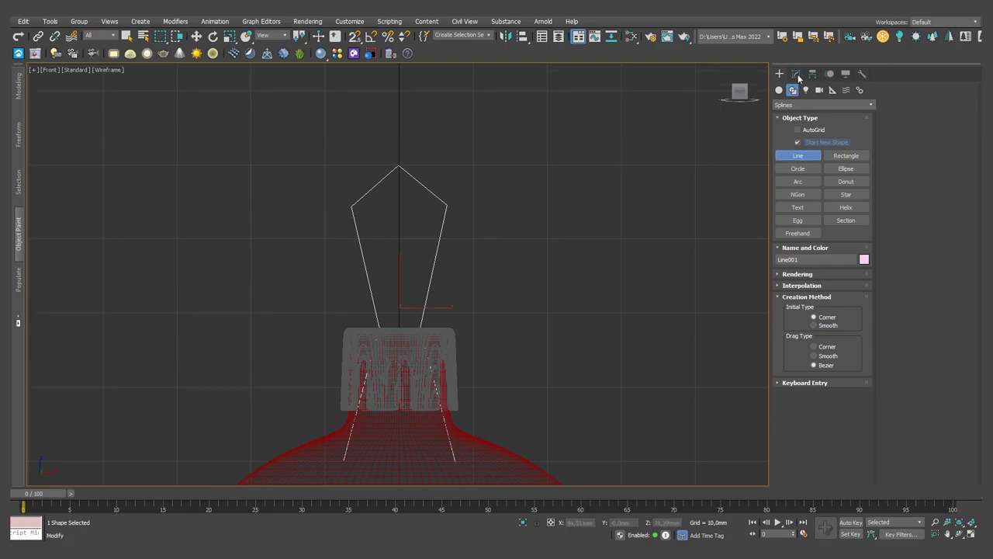
pyautogui.moveTo(307, 138); pyautogui.dragTo(496, 349)
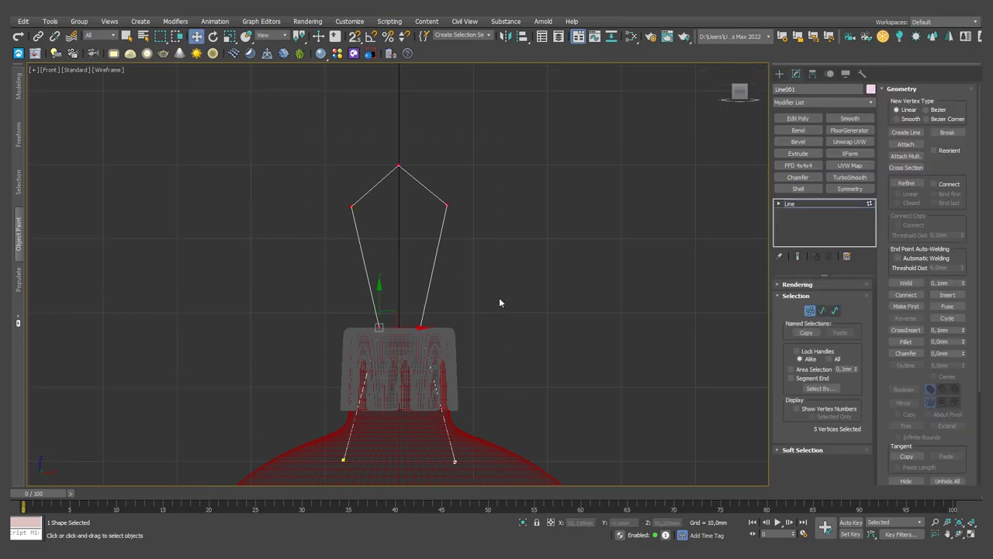
pyautogui.click(905, 342)
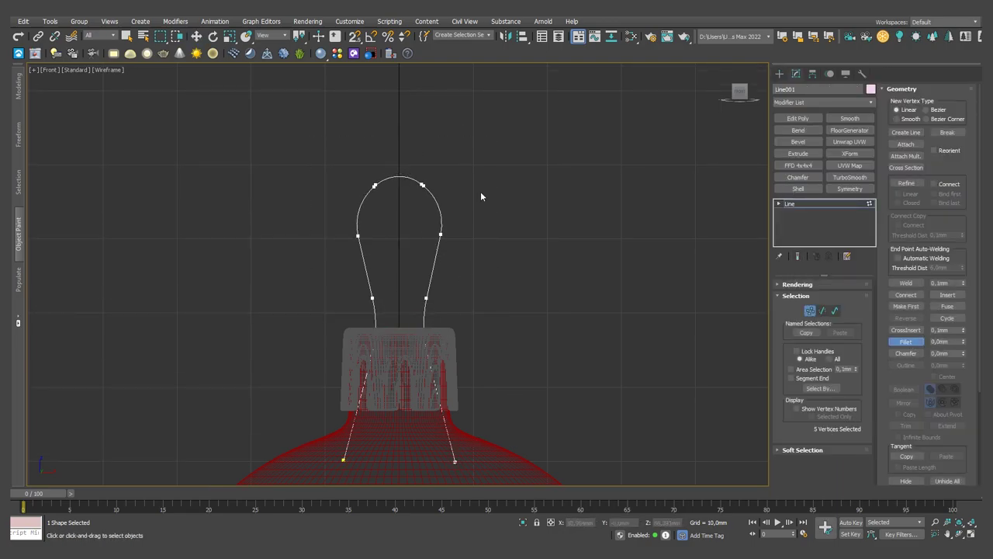
pyautogui.click(797, 284)
pyautogui.click(788, 296)
pyautogui.click(787, 304)
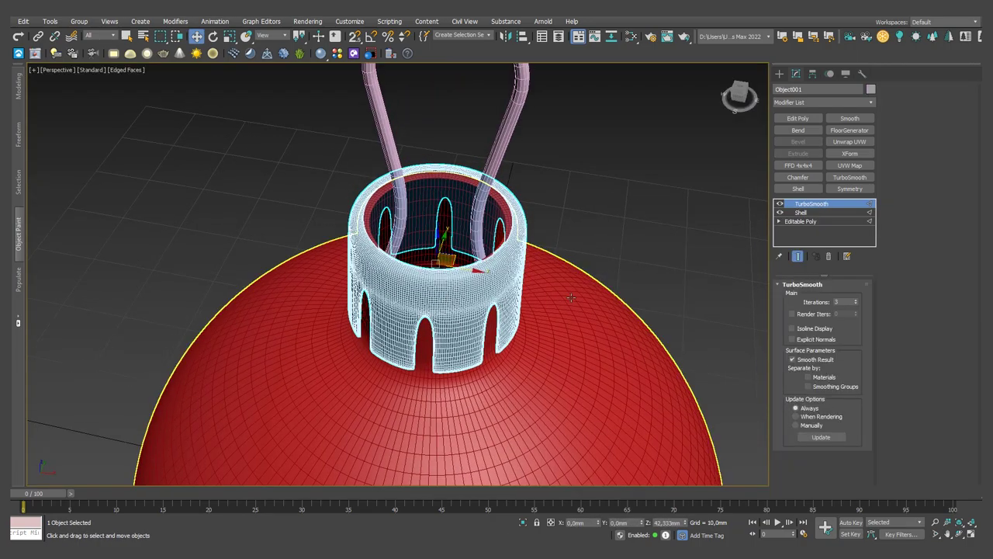
# Inspect the cap's base Editable Poly edges, then return to the top of its stack.
pyautogui.click(803, 212)
pyautogui.click(803, 222)
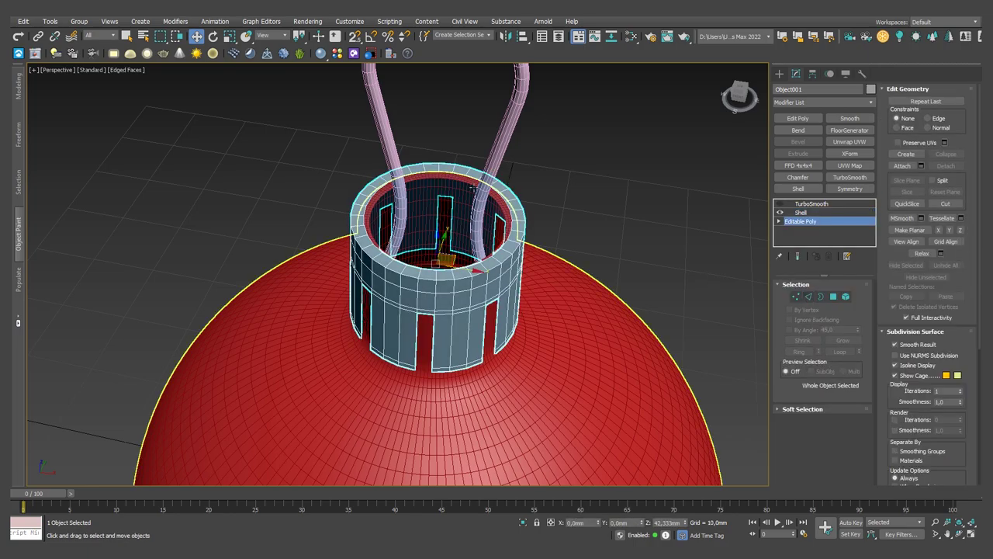
pyautogui.click(808, 297)
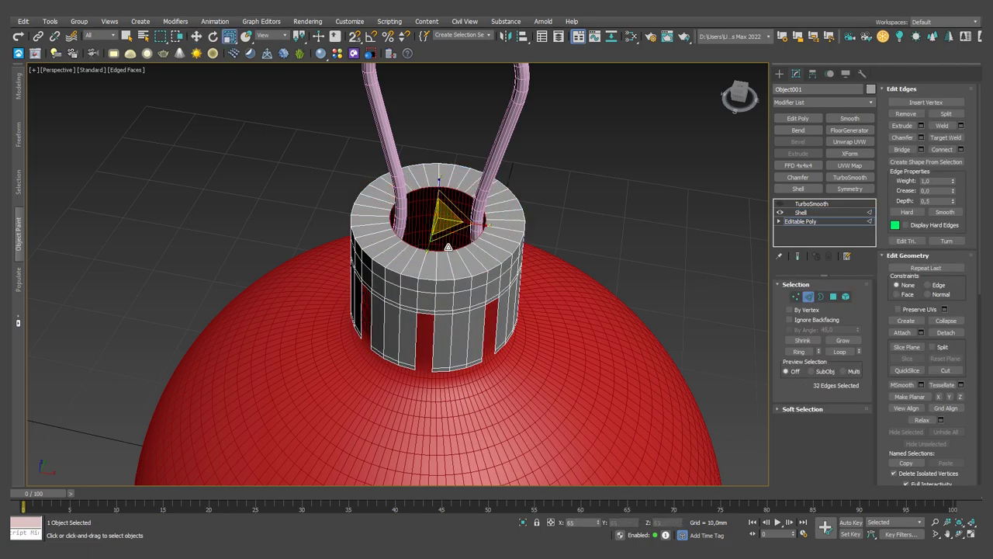
pyautogui.keyDown('alt'); pyautogui.moveTo(590, 349); pyautogui.dragTo(590, 311, button='middle'); pyautogui.keyUp('alt')
pyautogui.click(808, 296)
pyautogui.click(621, 155)
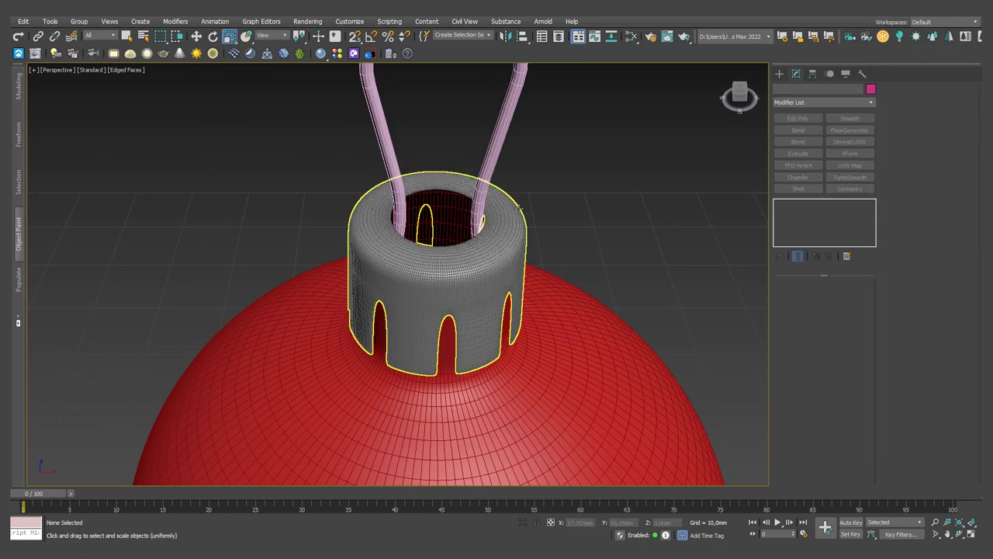
pyautogui.scroll(-5, 481, 200)
# Position the loop on the cap using the front wireframe view.
pyautogui.keyDown('alt'); pyautogui.moveTo(481, 200); pyautogui.dragTo(424, 176, button='middle'); pyautogui.keyUp('alt')
pyautogui.click(386, 167)
pyautogui.scroll(4, 386, 167)
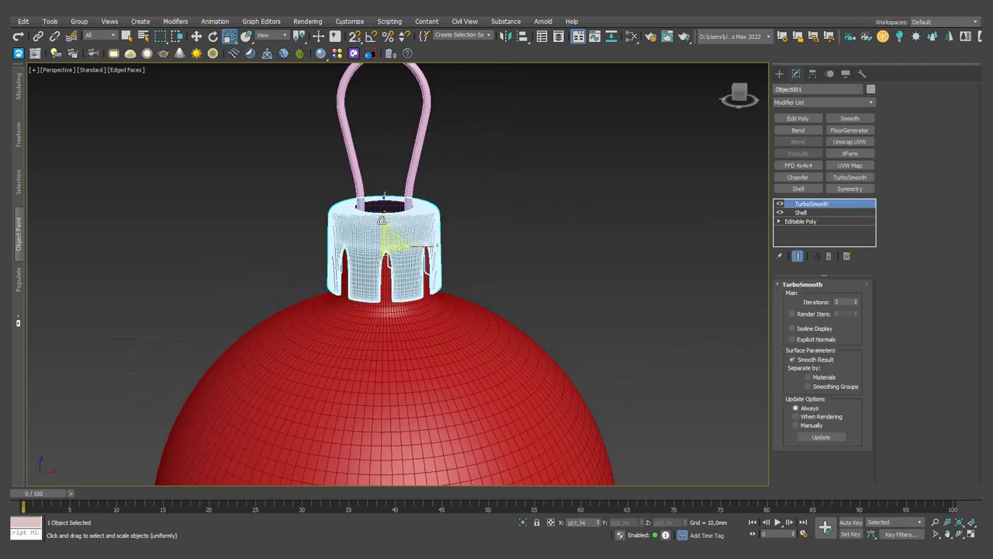
pyautogui.keyDown('ctrl'); pyautogui.click(422, 129); pyautogui.keyUp('ctrl')
pyautogui.press('w')
pyautogui.press('f')
pyautogui.press('F3')
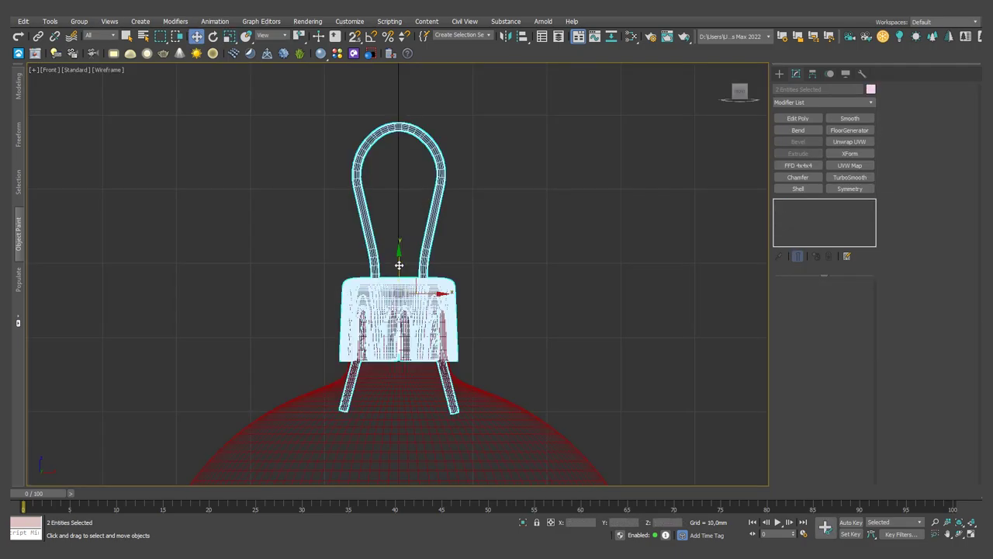
pyautogui.click(410, 200)
pyautogui.click(419, 175)
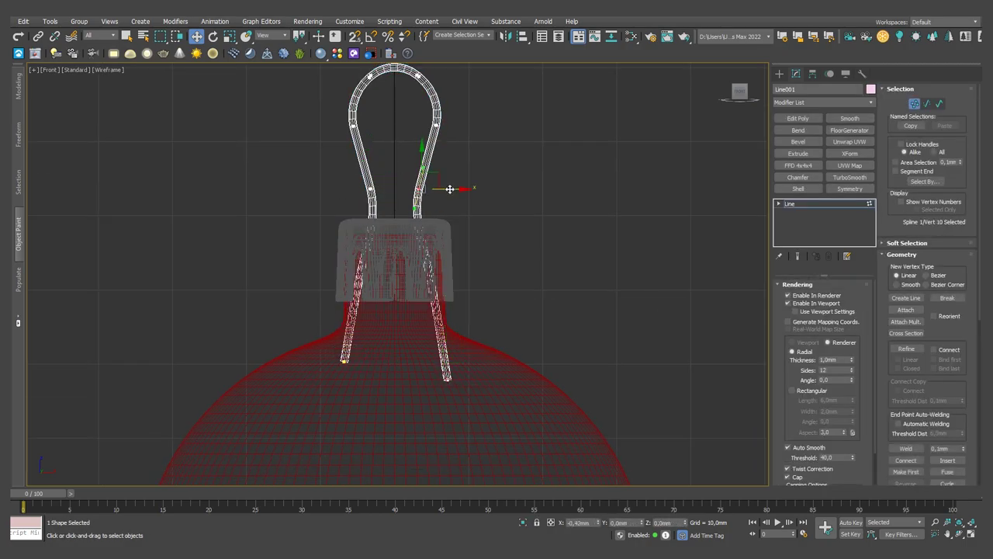
pyautogui.click(483, 231)
# Draw the string line Line002 from high above the ornament down through the loop in the left view.
pyautogui.scroll(-5, 483, 200)
pyautogui.press('l')
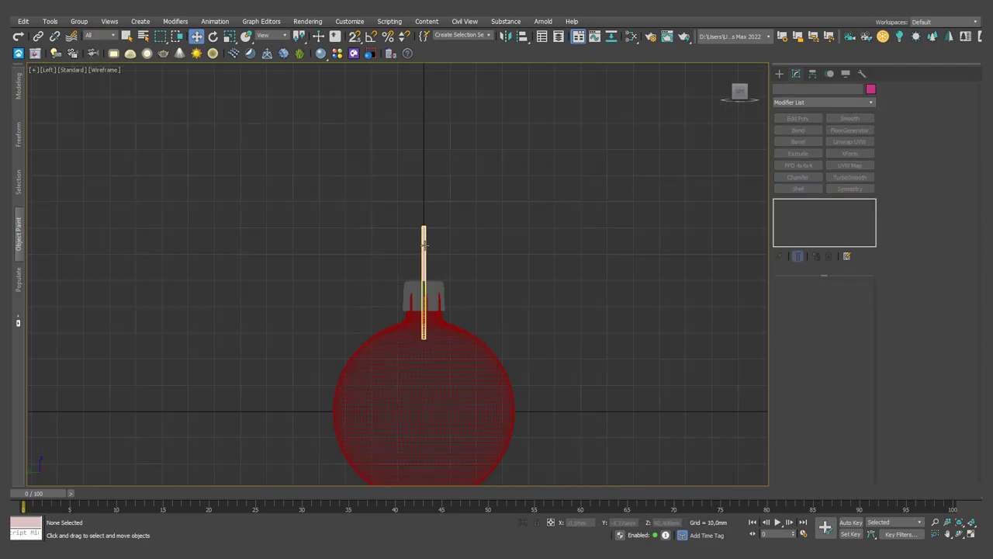
pyautogui.scroll(-3, 610, 163)
pyautogui.press('s')
pyautogui.scroll(2, 426, 330)
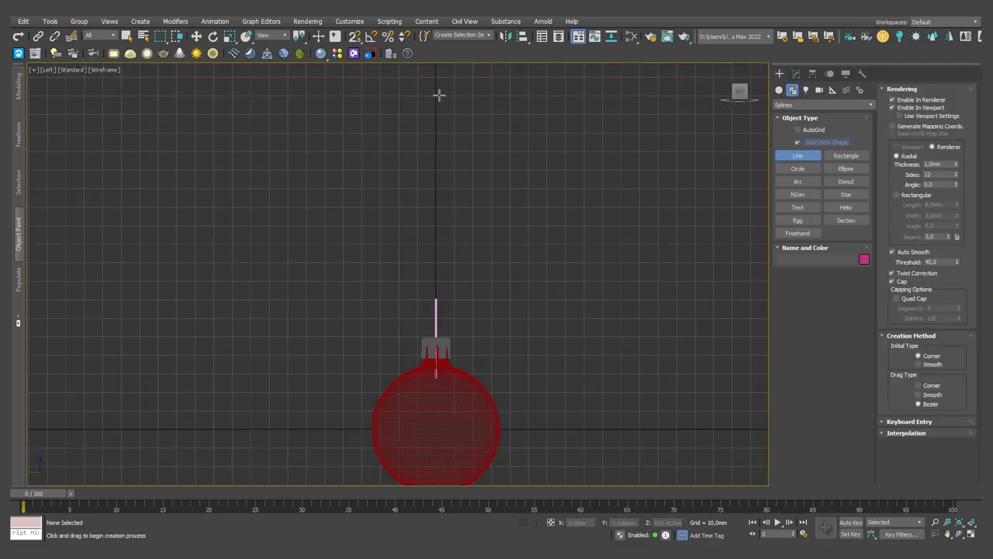
pyautogui.click(439, 94)
pyautogui.scroll(5, 439, 301)
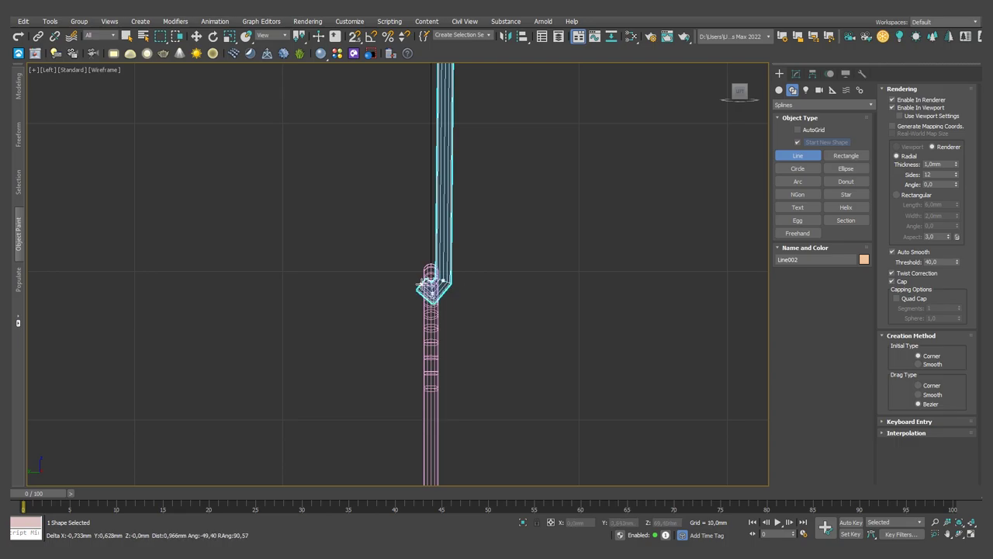
pyautogui.rightClick(429, 288)
pyautogui.scroll(-5, 419, 288)
pyautogui.scroll(5, 409, 144)
pyautogui.press('p')
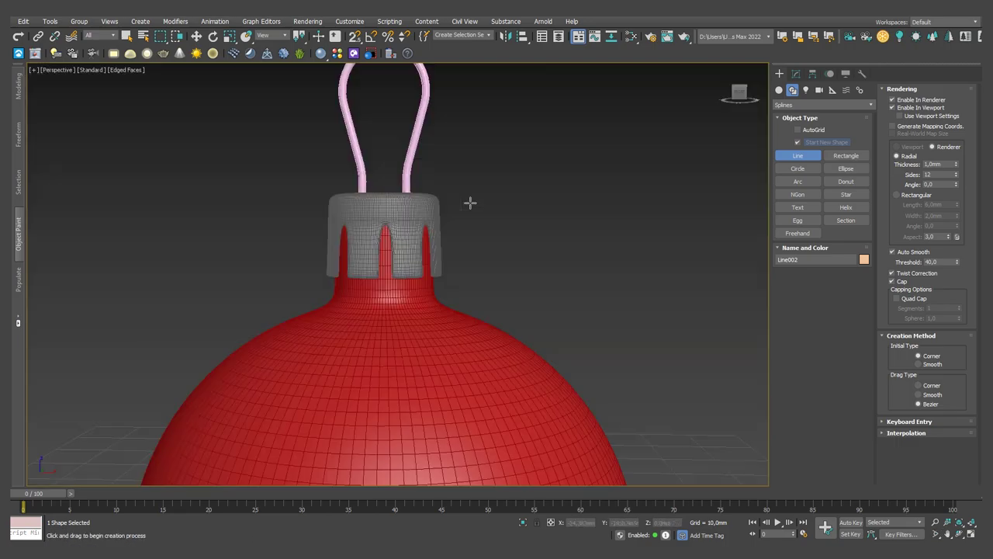
pyautogui.scroll(-5, 470, 203)
pyautogui.scroll(3, 539, 290)
# Give the string a rendered profile of 4 sides, 45° angle and 0.5 mm thickness.
pyautogui.click(796, 73)
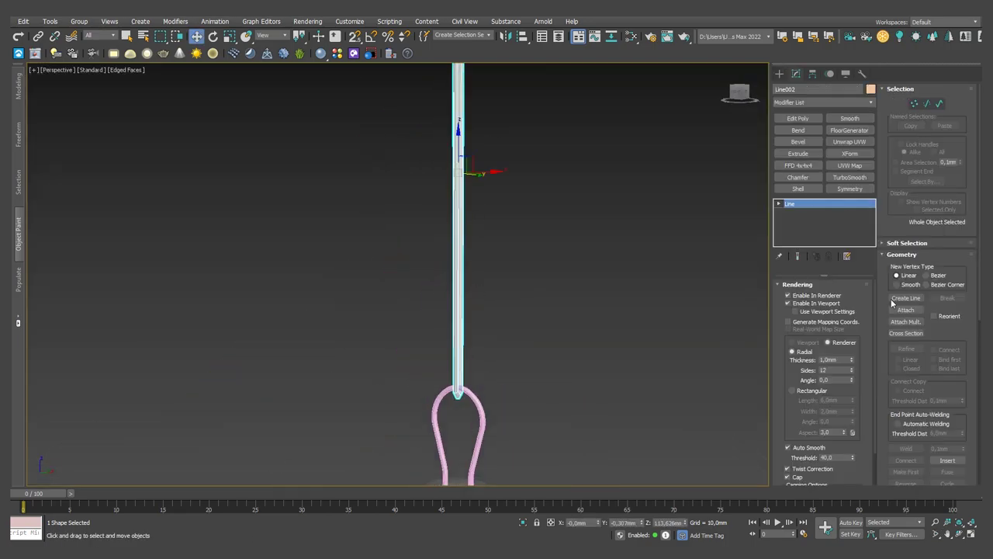
pyautogui.rightClick(853, 371)
pyautogui.click(851, 368)
pyautogui.keyDown('alt'); pyautogui.moveTo(552, 345); pyautogui.dragTo(746, 395, button='middle'); pyautogui.keyUp('alt')
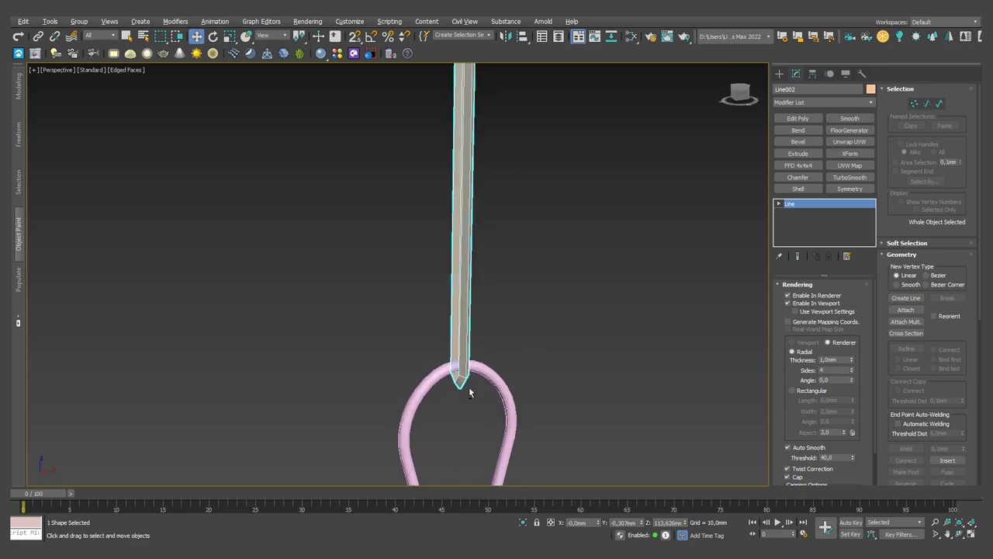
pyautogui.write('45')
pyautogui.press('Return')
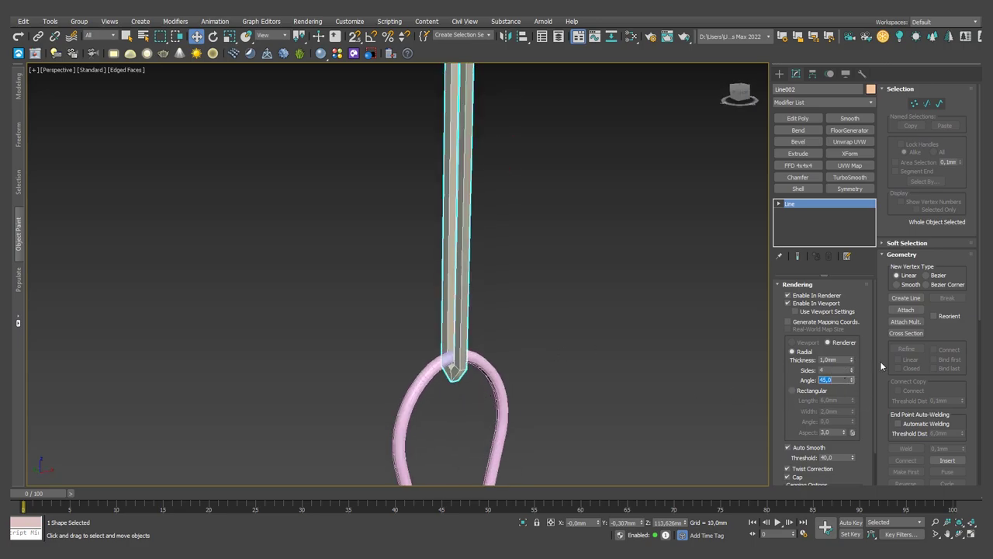
pyautogui.keyDown('alt'); pyautogui.moveTo(446, 203); pyautogui.dragTo(492, 211, button='middle'); pyautogui.keyUp('alt')
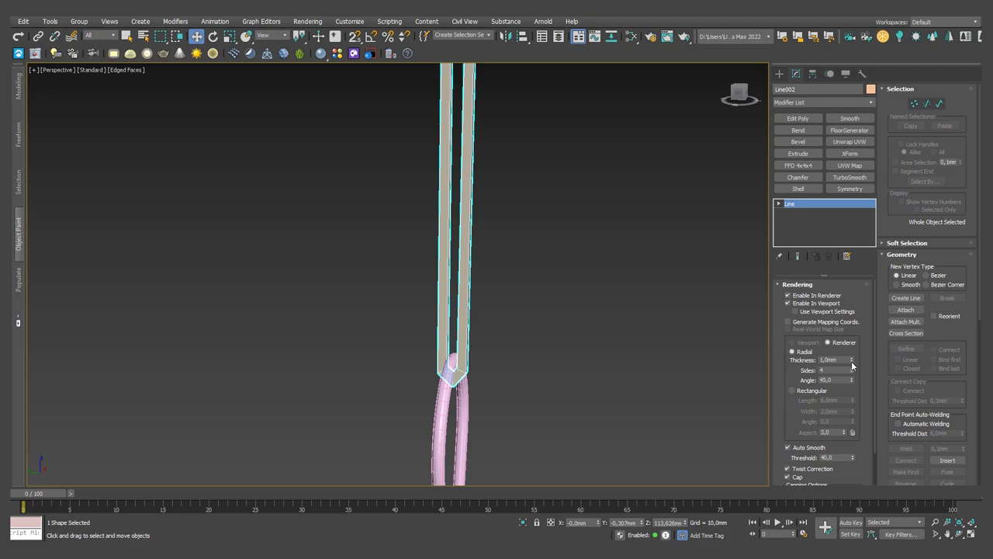
pyautogui.write('5')
pyautogui.press('Return')
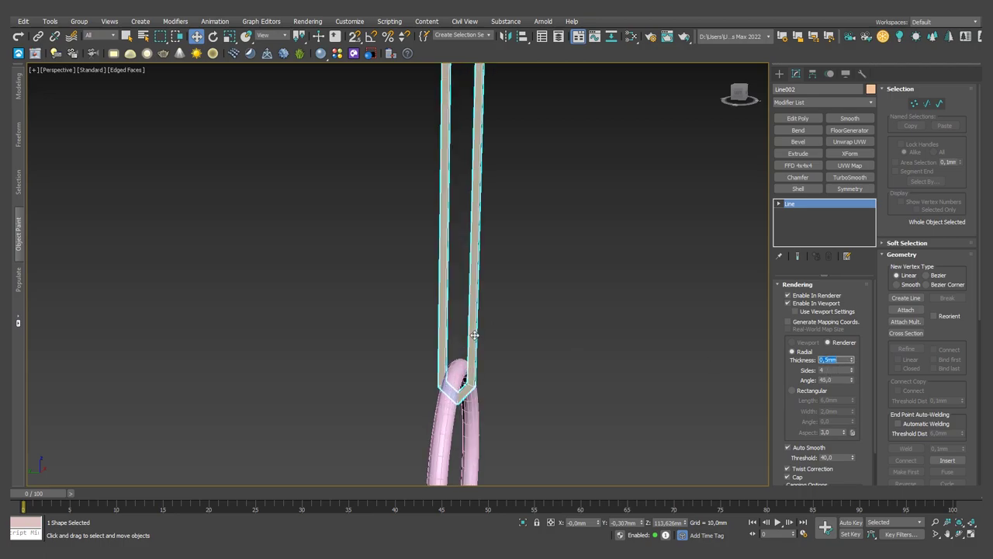
# Adjust the string's hook vertices around the loop and convert it to an Editable Poly.
pyautogui.press('l')
pyautogui.scroll(5, 426, 399)
pyautogui.press('F3')
pyautogui.press('1')
pyautogui.moveTo(297, 297); pyautogui.dragTo(392, 334)
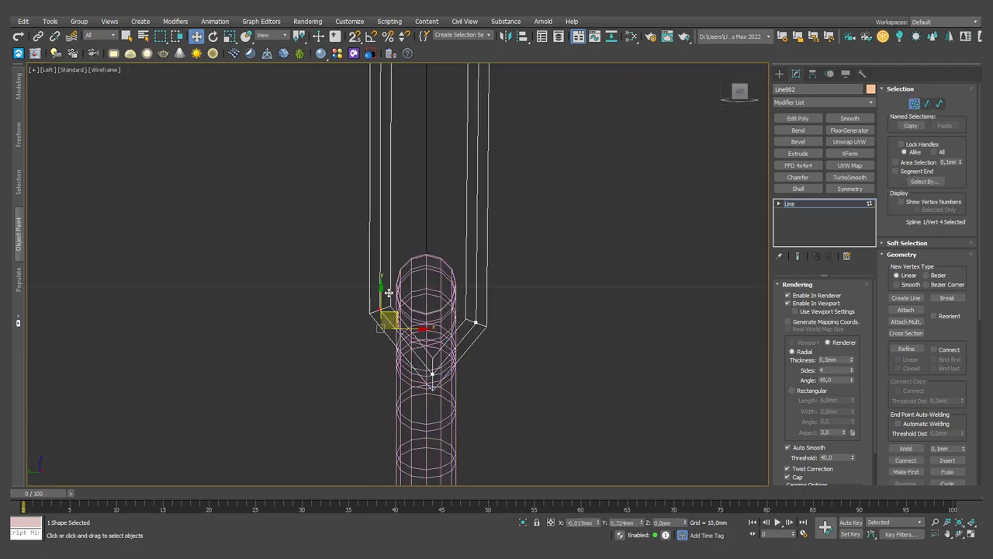
pyautogui.moveTo(388, 292); pyautogui.dragTo(390, 281)
pyautogui.moveTo(500, 336)
pyautogui.mouseDown()
pyautogui.moveTo(466, 308)
pyautogui.moveTo(483, 306)
pyautogui.mouseUp()
pyautogui.click(434, 373)
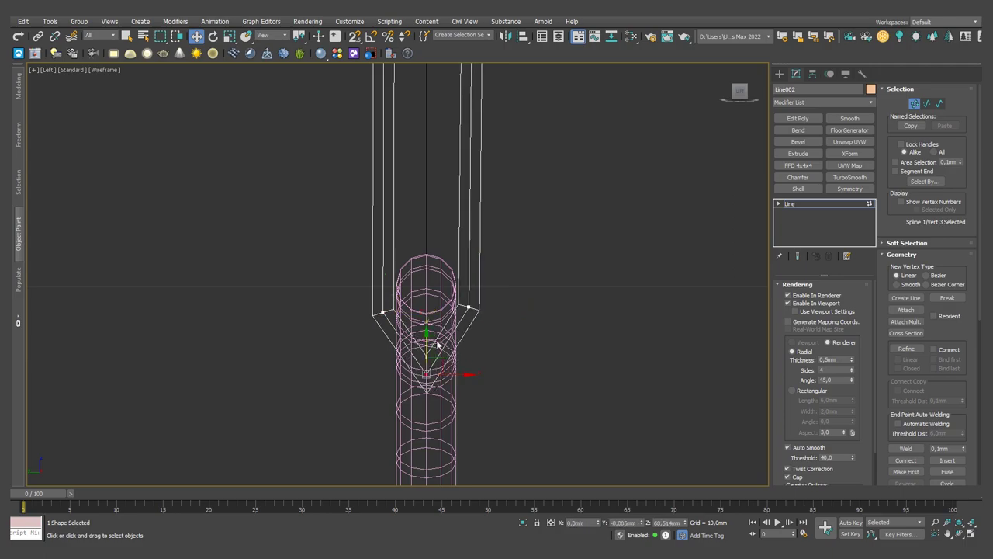
pyautogui.hotkey('alt', 'w')
pyautogui.hotkey('alt', 'w')
pyautogui.rightClick(401, 259)
# Convert the hanging string to an Editable Poly and frame it in the Front view.
pyautogui.click(513, 380)
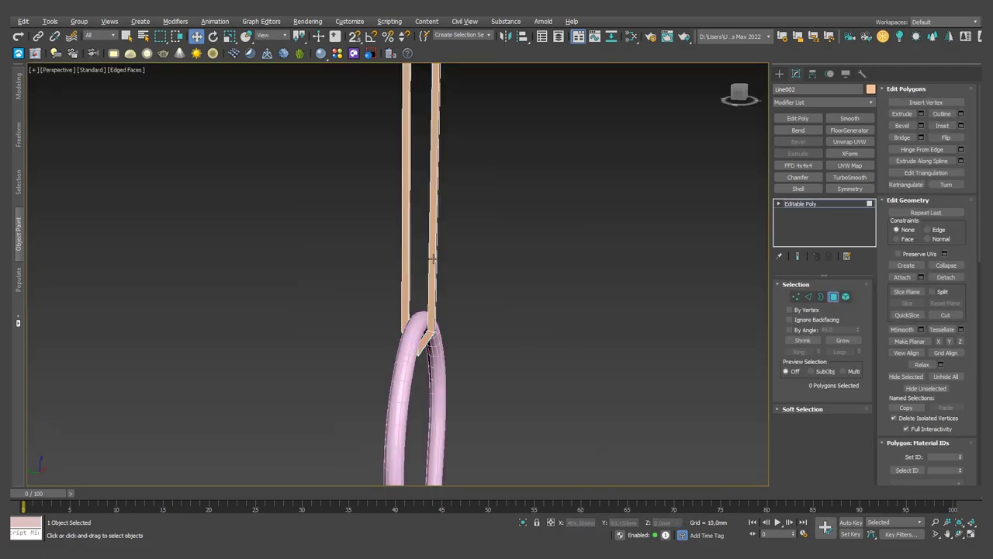
pyautogui.click(433, 258)
pyautogui.moveTo(434, 256)
pyautogui.keyDown('alt'); pyautogui.mouseDown(button='middle')
pyautogui.moveTo(495, 171)
pyautogui.moveTo(395, 201)
pyautogui.moveTo(406, 196)
pyautogui.moveTo(403, 284)
pyautogui.mouseUp(button='middle'); pyautogui.keyUp('alt')
pyautogui.press('6')
pyautogui.press('f')
pyautogui.scroll(3, 435, 215)
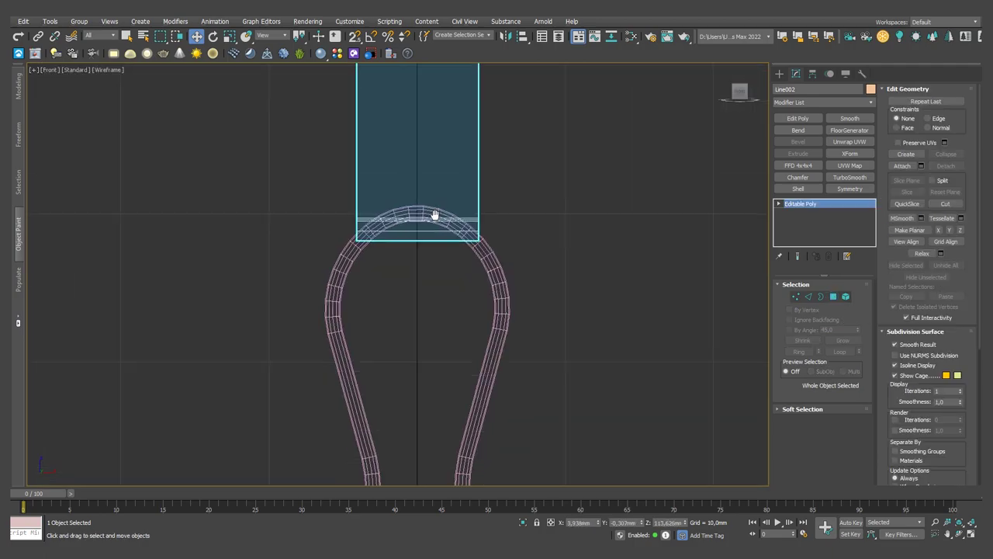
pyautogui.scroll(2, 434, 215)
pyautogui.scroll(-5, 404, 253)
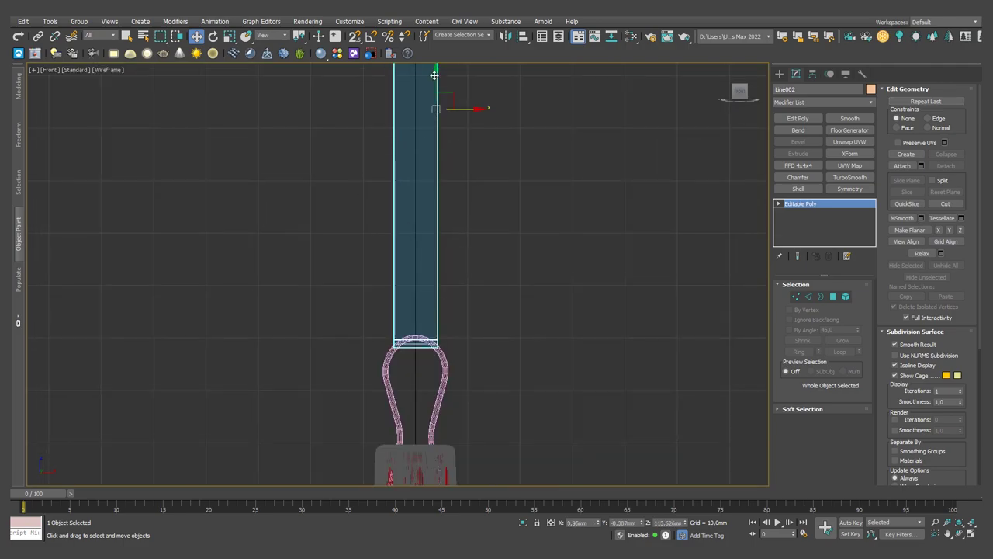
# Select the string's crosswise edges and Connect them to add lengthwise divisions.
pyautogui.press('2')
pyautogui.moveTo(257, 180); pyautogui.dragTo(479, 233)
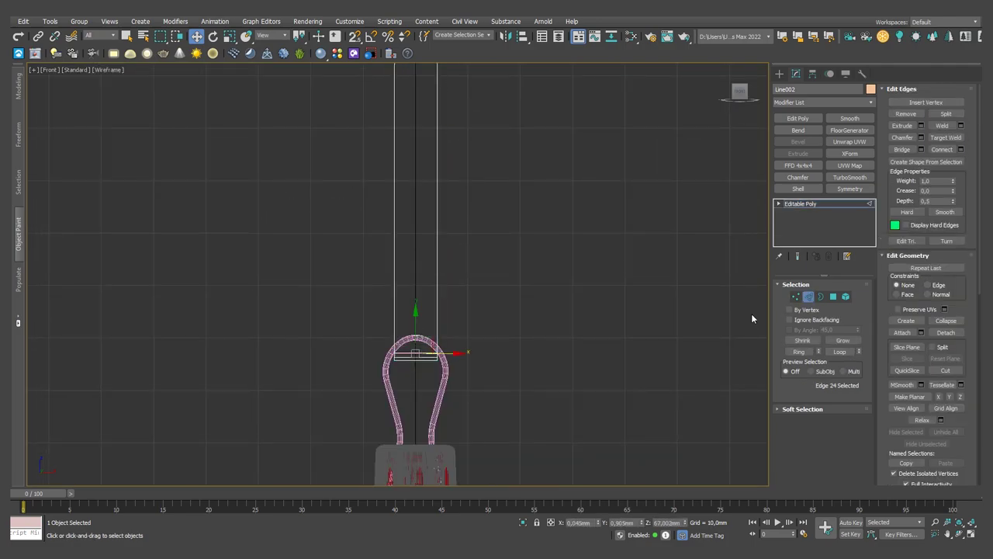
pyautogui.moveTo(449, 133); pyautogui.dragTo(455, 126, button='middle')
pyautogui.click(962, 150)
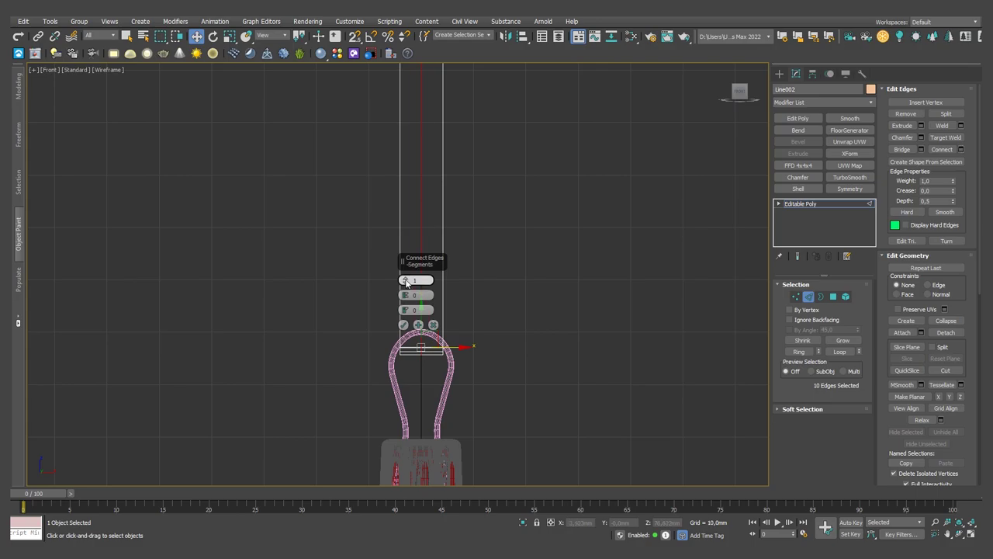
pyautogui.click(404, 326)
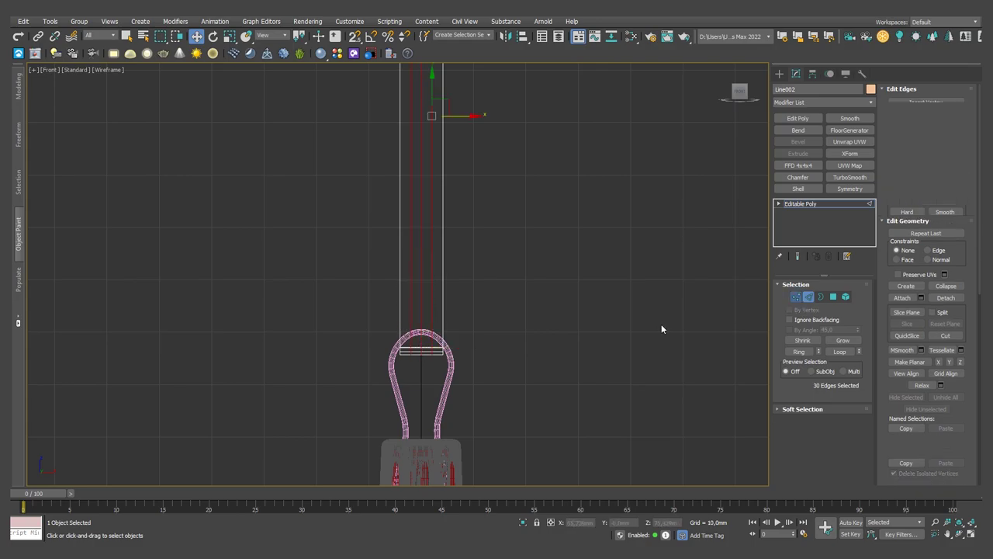
# Adjust the hook vertices, return to object level in Perspective, and apply TurboSmooth.
pyautogui.press('1')
pyautogui.scroll(3, 435, 318)
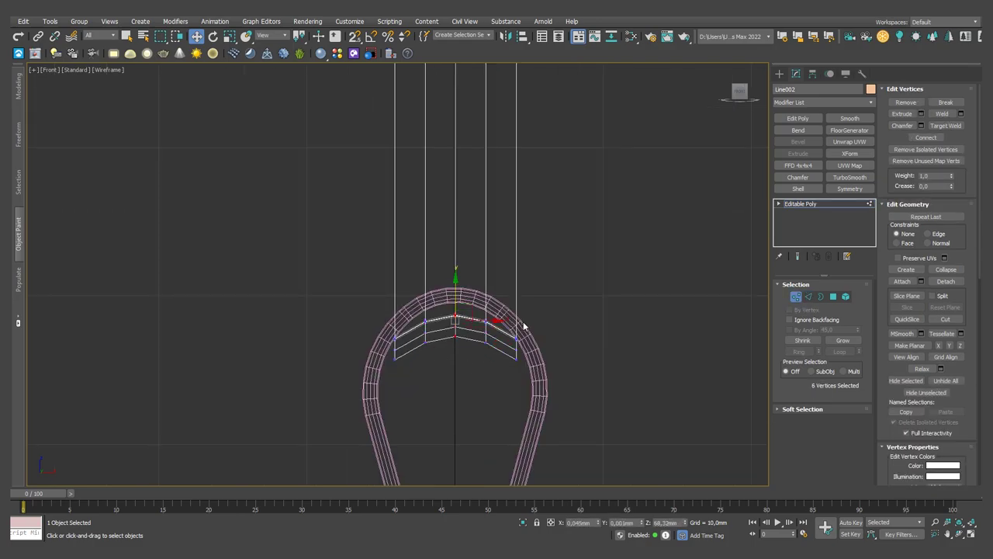
pyautogui.press('p')
pyautogui.press('6')
pyautogui.scroll(-2, 428, 281)
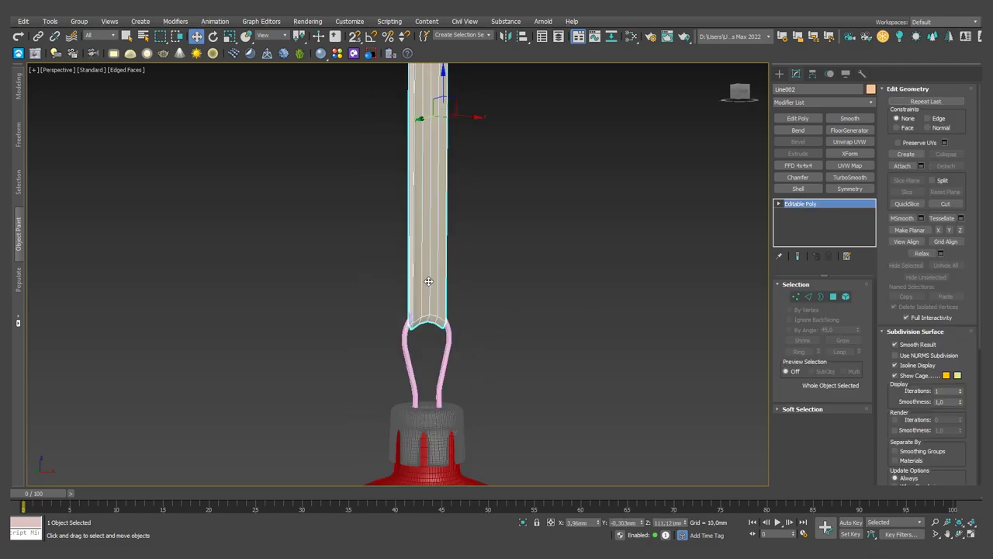
pyautogui.scroll(5, 442, 326)
pyautogui.click(850, 177)
# In the Editable Poly level, shift the strap's bottom vertices sideways in the Left view.
pyautogui.scroll(-3, 385, 257)
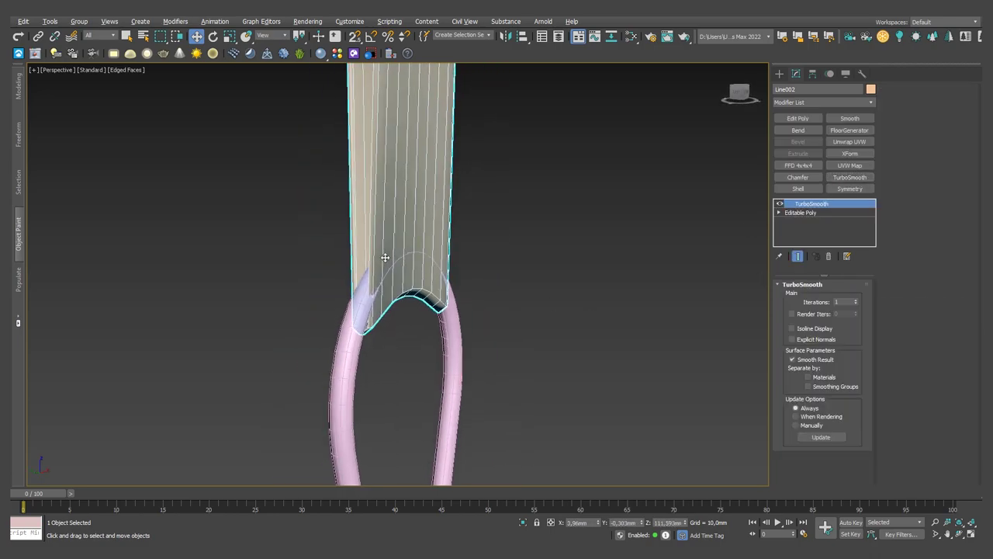
pyautogui.keyDown('alt'); pyautogui.moveTo(422, 230); pyautogui.dragTo(443, 244, button='middle'); pyautogui.keyUp('alt')
pyautogui.click(803, 213)
pyautogui.press('1')
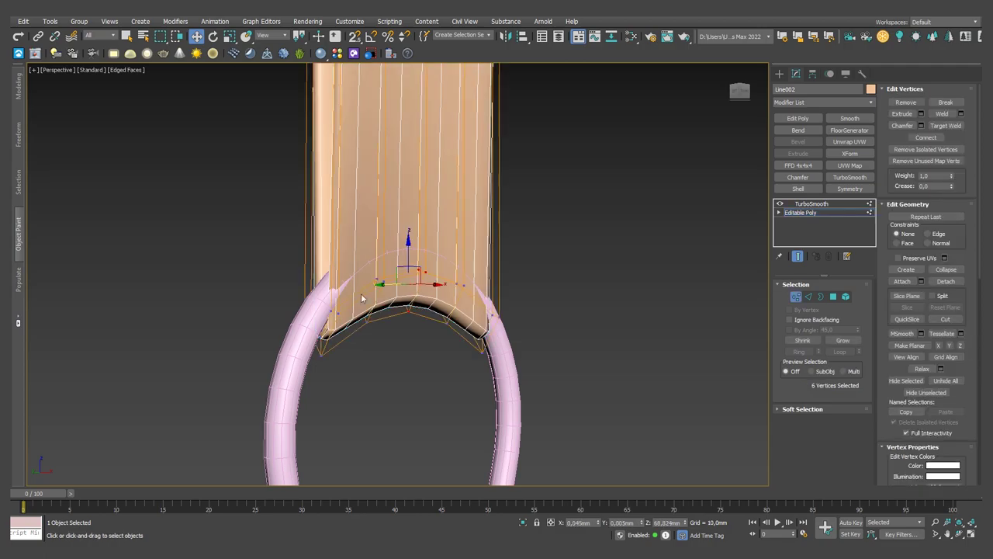
pyautogui.press('f')
pyautogui.press('l')
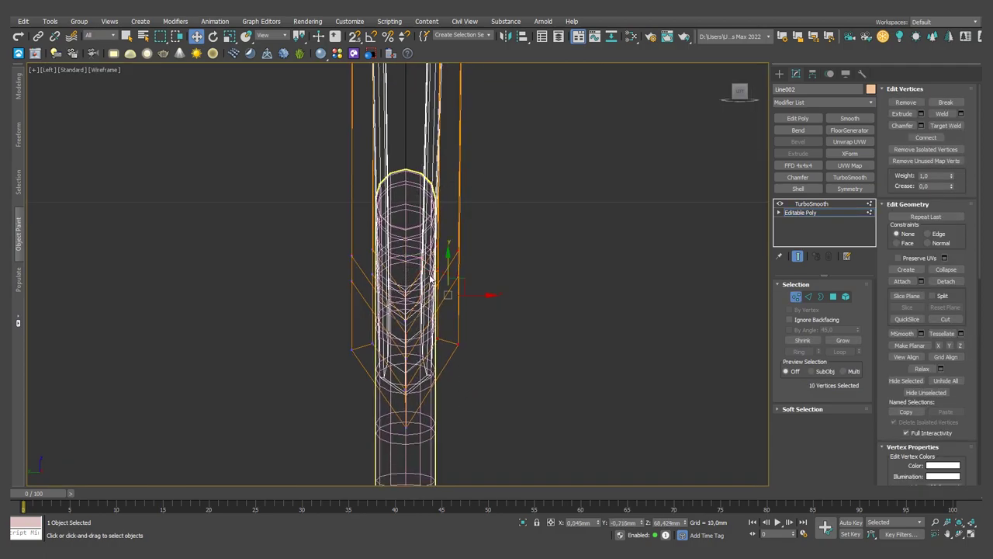
pyautogui.moveTo(430, 279)
pyautogui.mouseDown()
pyautogui.moveTo(502, 337)
pyautogui.moveTo(417, 317)
pyautogui.mouseUp()
pyautogui.press('p')
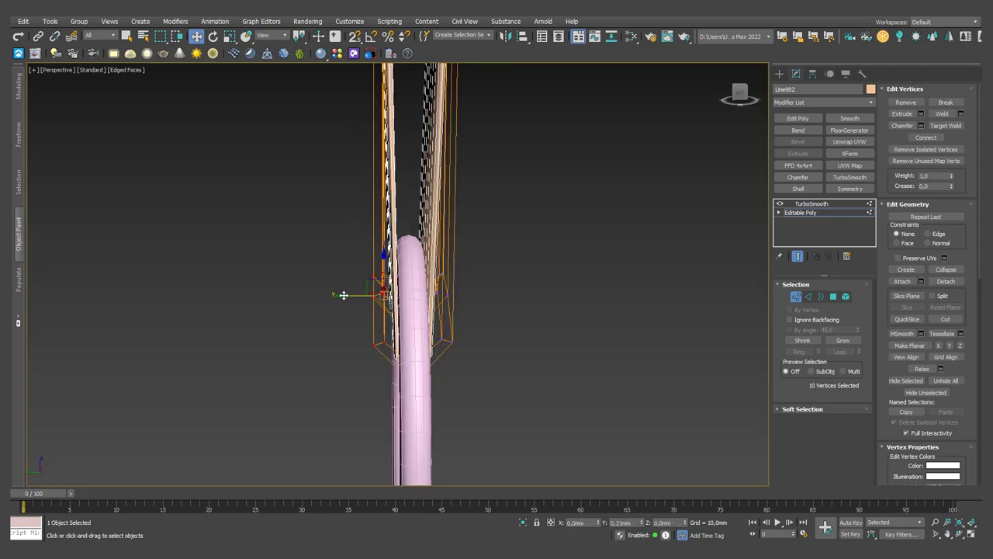
# Check the smoothed strap, then select the vertices along its bottom edge.
pyautogui.moveTo(344, 295)
pyautogui.keyDown('alt'); pyautogui.mouseDown(button='middle')
pyautogui.moveTo(388, 295)
pyautogui.moveTo(518, 356)
pyautogui.mouseUp(button='middle'); pyautogui.keyUp('alt')
pyautogui.click(811, 203)
pyautogui.click(848, 213)
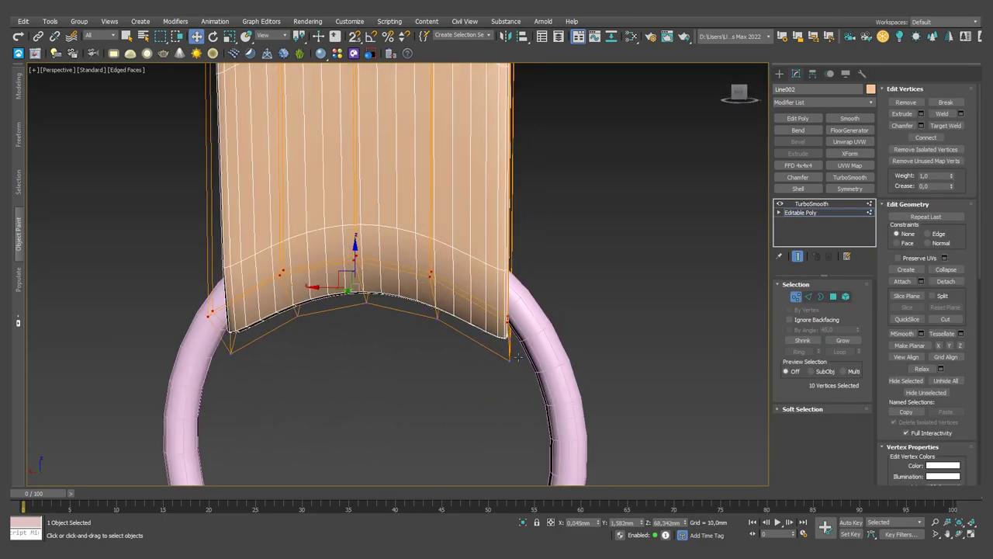
pyautogui.moveTo(231, 355)
pyautogui.keyDown('alt'); pyautogui.mouseDown(button='middle')
pyautogui.moveTo(331, 293)
pyautogui.moveTo(287, 222)
pyautogui.mouseUp(button='middle'); pyautogui.keyUp('alt')
pyautogui.keyDown('ctrl'); pyautogui.moveTo(288, 222); pyautogui.dragTo(466, 432); pyautogui.keyUp('ctrl')
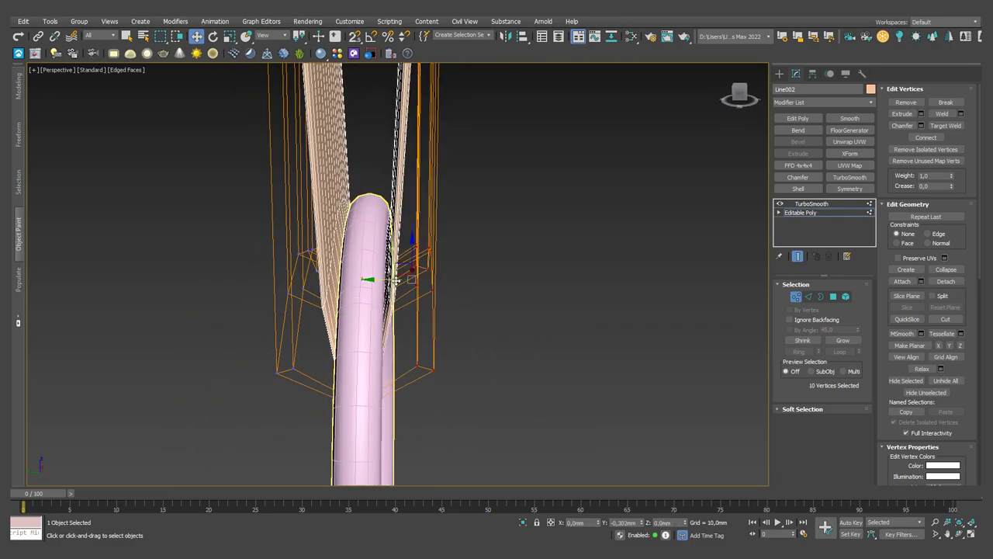
pyautogui.moveTo(465, 433)
pyautogui.keyDown('alt'); pyautogui.mouseDown(button='middle')
pyautogui.moveTo(541, 270)
pyautogui.moveTo(466, 264)
pyautogui.moveTo(422, 290)
pyautogui.mouseUp(button='middle'); pyautogui.keyUp('alt')
pyautogui.scroll(-5, 466, 233)
# Select edges across the strap's top, then clear them and view the strap from the side.
pyautogui.press('2')
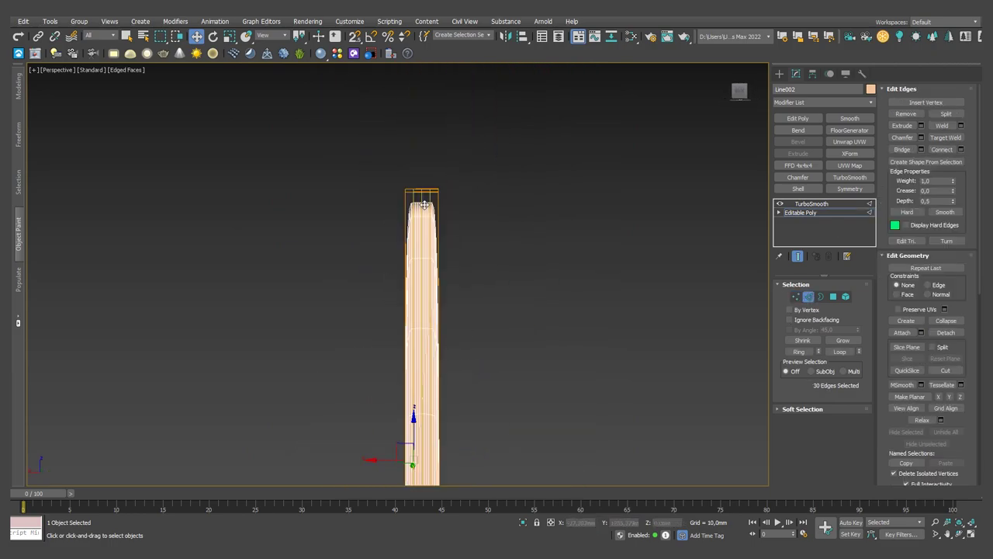
pyautogui.scroll(5, 381, 166)
pyautogui.moveTo(338, 167); pyautogui.dragTo(530, 199)
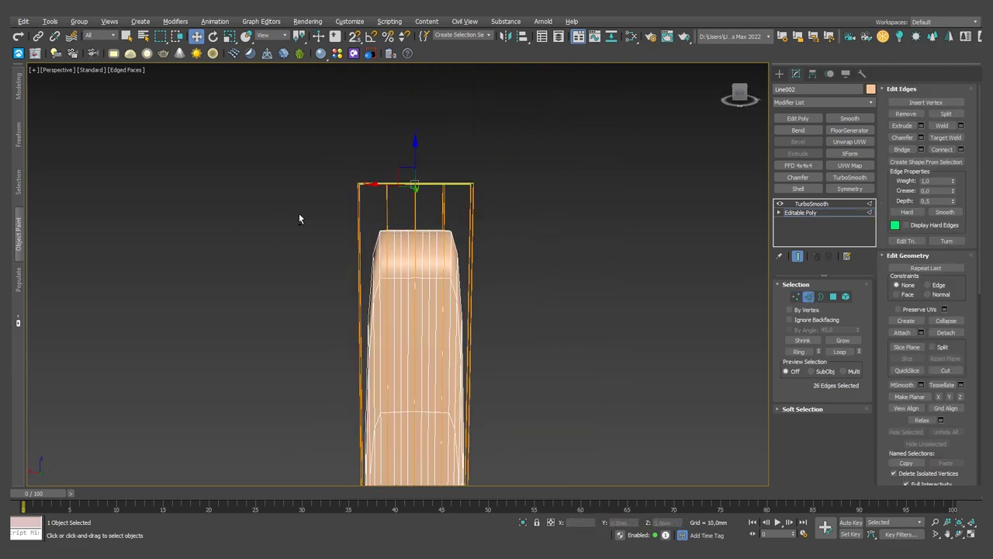
pyautogui.click(386, 270)
pyautogui.moveTo(387, 269)
pyautogui.keyDown('alt'); pyautogui.mouseDown(button='middle')
pyautogui.moveTo(447, 256)
pyautogui.moveTo(454, 294)
pyautogui.mouseUp(button='middle'); pyautogui.keyUp('alt')
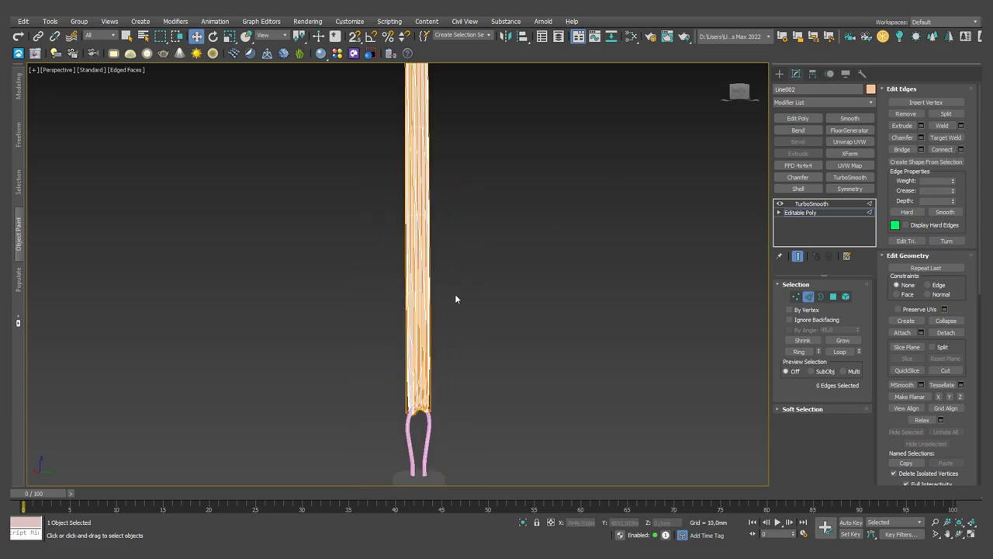
pyautogui.scroll(3, 294, 364)
pyautogui.keyDown('alt'); pyautogui.moveTo(294, 364); pyautogui.dragTo(311, 365, button='middle'); pyautogui.keyUp('alt')
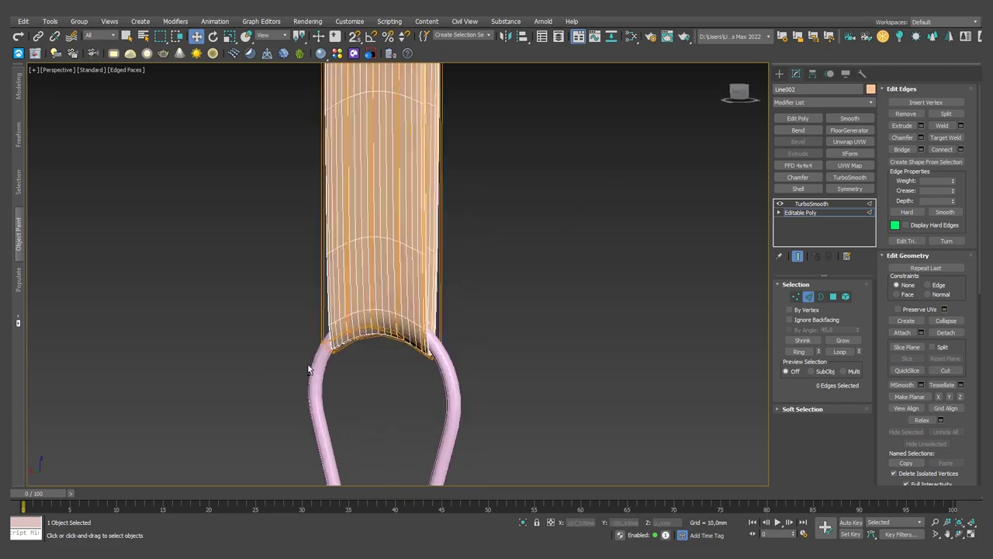
pyautogui.scroll(2, 419, 350)
pyautogui.scroll(-2, 419, 349)
# Connect a ring of edges around the strap to add crosswise edge loops near its lower end.
pyautogui.keyDown('shift'); pyautogui.click(423, 232); pyautogui.keyUp('shift')
pyautogui.click(960, 149)
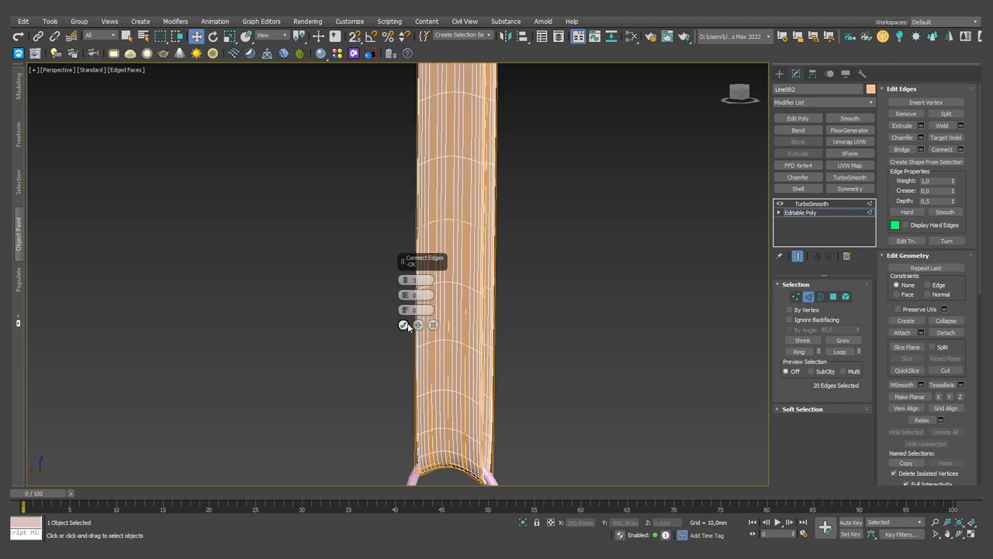
pyautogui.click(403, 326)
pyautogui.scroll(-3, 406, 160)
pyautogui.keyDown('alt'); pyautogui.moveTo(405, 160); pyautogui.dragTo(415, 249, button='middle'); pyautogui.keyUp('alt')
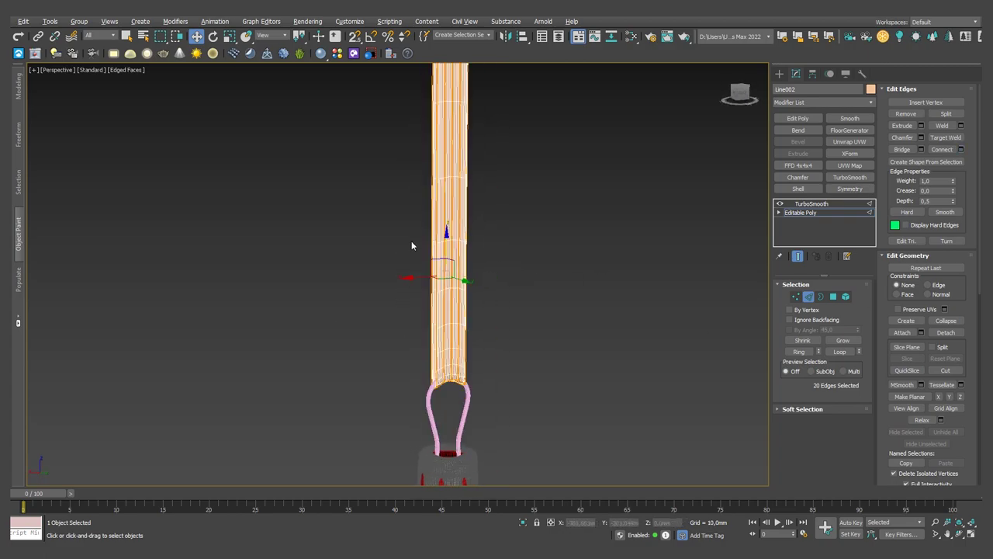
pyautogui.scroll(4, 524, 348)
pyautogui.doubleClick(524, 348)
pyautogui.moveTo(524, 349)
pyautogui.keyDown('alt'); pyautogui.mouseDown(button='middle')
pyautogui.moveTo(538, 349)
pyautogui.moveTo(470, 344)
pyautogui.moveTo(449, 328)
pyautogui.mouseUp(button='middle'); pyautogui.keyUp('alt')
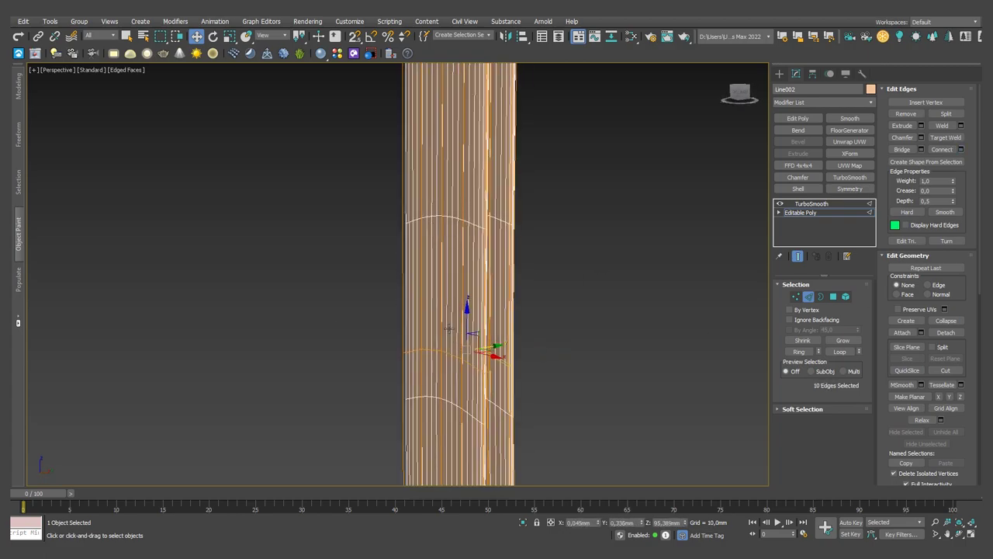
pyautogui.moveTo(483, 357)
pyautogui.keyDown('alt'); pyautogui.mouseDown(button='middle')
pyautogui.moveTo(466, 277)
pyautogui.moveTo(403, 276)
pyautogui.moveTo(455, 266)
pyautogui.mouseUp(button='middle'); pyautogui.keyUp('alt')
pyautogui.click(492, 279)
# Set the strap's object colour to purple.
pyautogui.press('2')
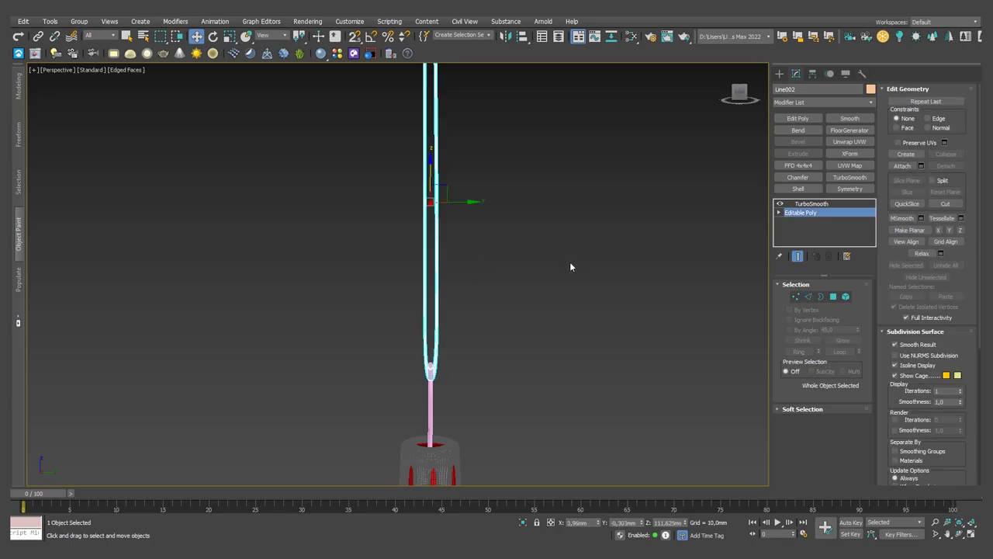
pyautogui.click(871, 90)
pyautogui.click(528, 271)
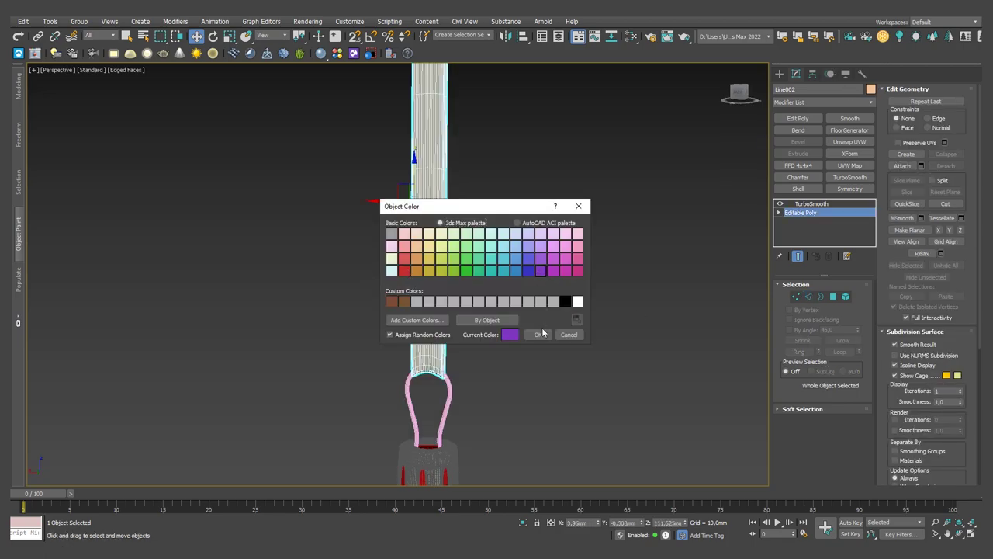
pyautogui.click(538, 334)
pyautogui.click(472, 291)
pyautogui.scroll(-5, 472, 292)
pyautogui.scroll(2, 506, 266)
pyautogui.scroll(-3, 495, 321)
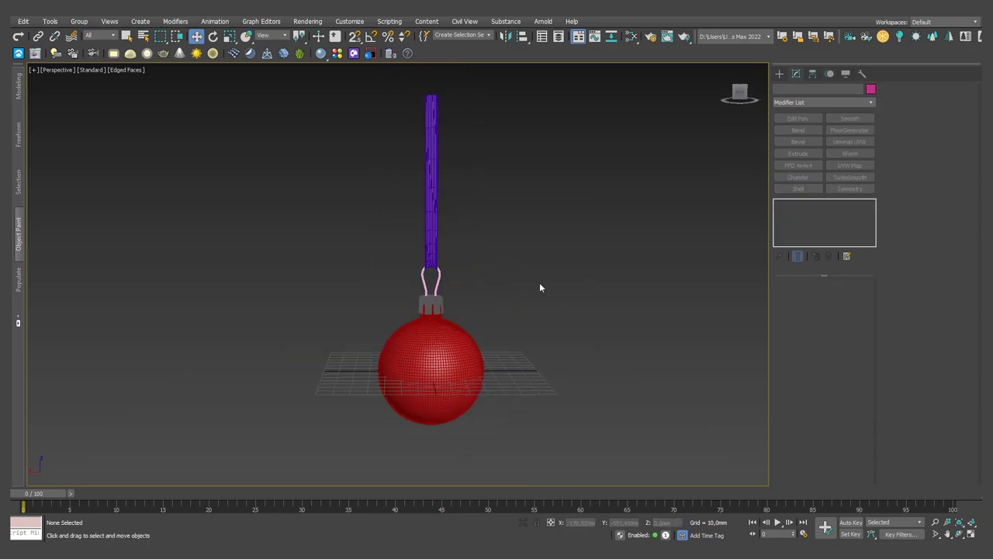
# Switch to four viewports and zoom and pan each onto the ornament.
pyautogui.hotkey('alt', 'w')
pyautogui.scroll(-3, 588, 137)
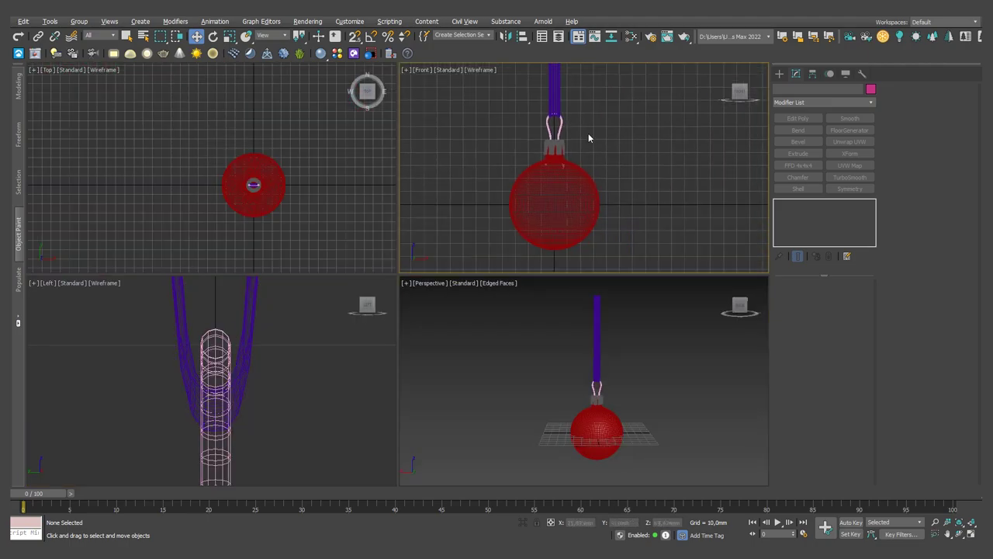
pyautogui.scroll(-3, 609, 160)
pyautogui.scroll(-3, 251, 354)
pyautogui.scroll(-2, 262, 324)
pyautogui.moveTo(262, 325); pyautogui.dragTo(162, 359, button='middle')
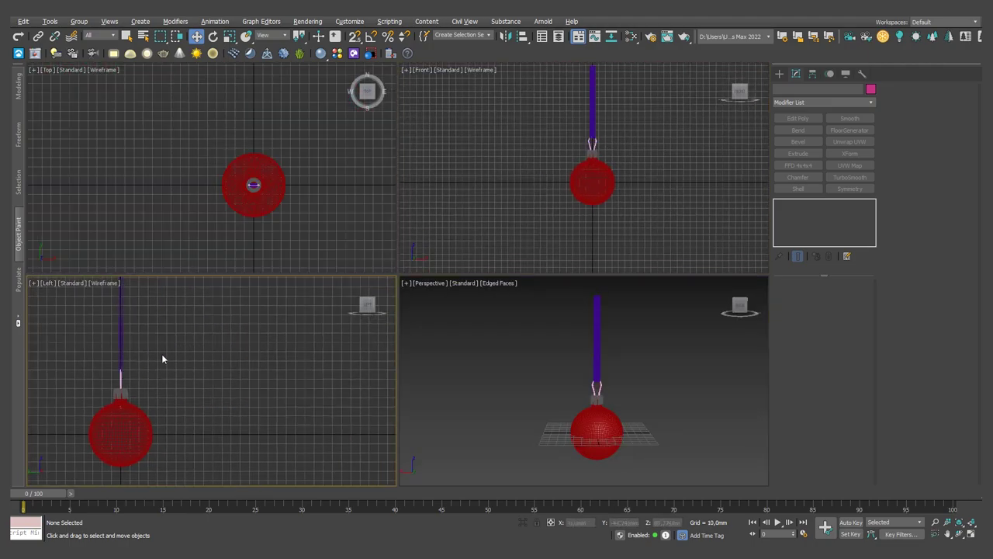
pyautogui.moveTo(298, 227); pyautogui.dragTo(275, 210, button='middle')
# Create a cone with radii 2 and 1 and move it beside the ornament.
pyautogui.click(780, 73)
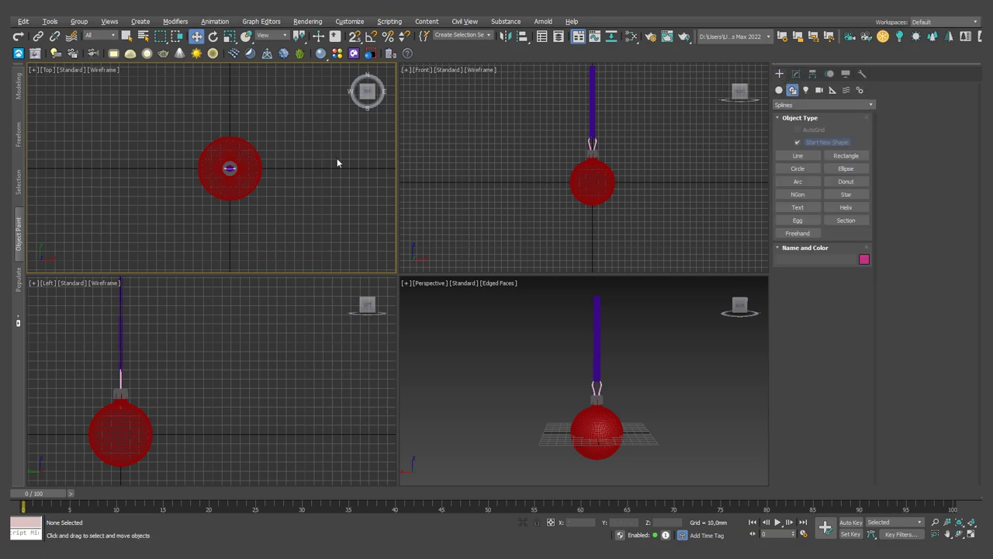
pyautogui.click(779, 90)
pyautogui.click(845, 144)
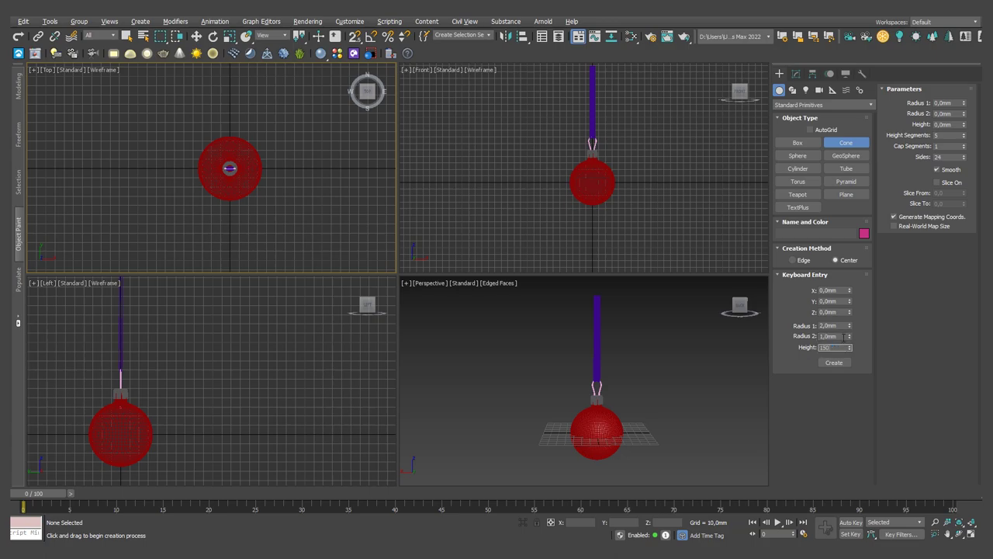
pyautogui.click(834, 362)
pyautogui.rightClick(523, 388)
pyautogui.press('w')
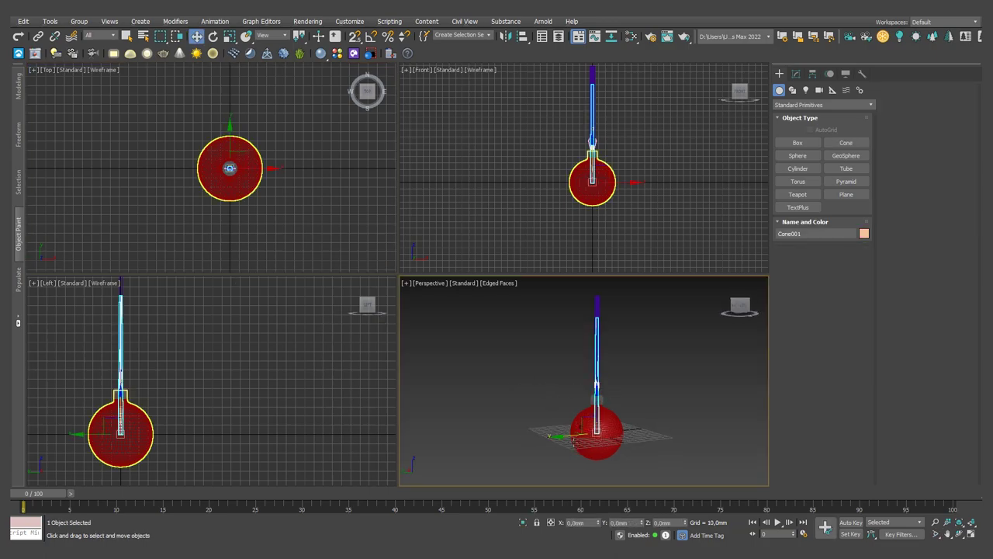
pyautogui.moveTo(567, 436); pyautogui.dragTo(570, 399)
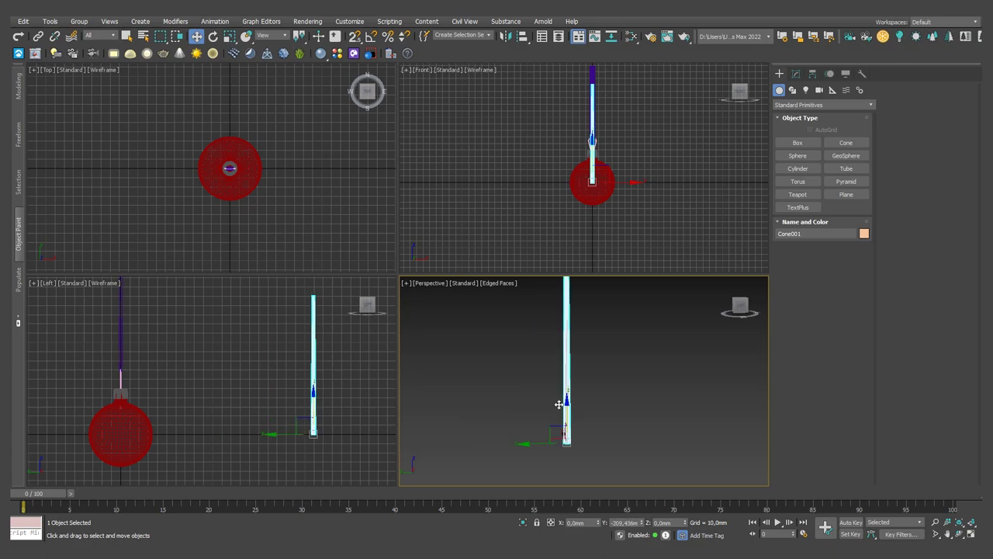
# Set the cone's Height to 170, Sides to 6 and Height Segments to 40.
pyautogui.click(796, 73)
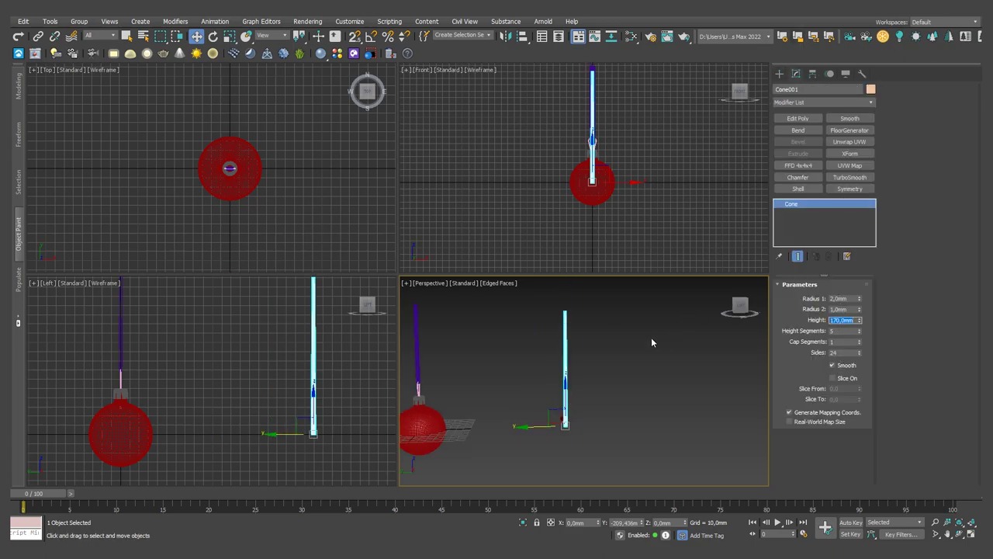
pyautogui.scroll(3, 579, 350)
pyautogui.scroll(3, 579, 350)
pyautogui.moveTo(859, 352); pyautogui.dragTo(860, 479)
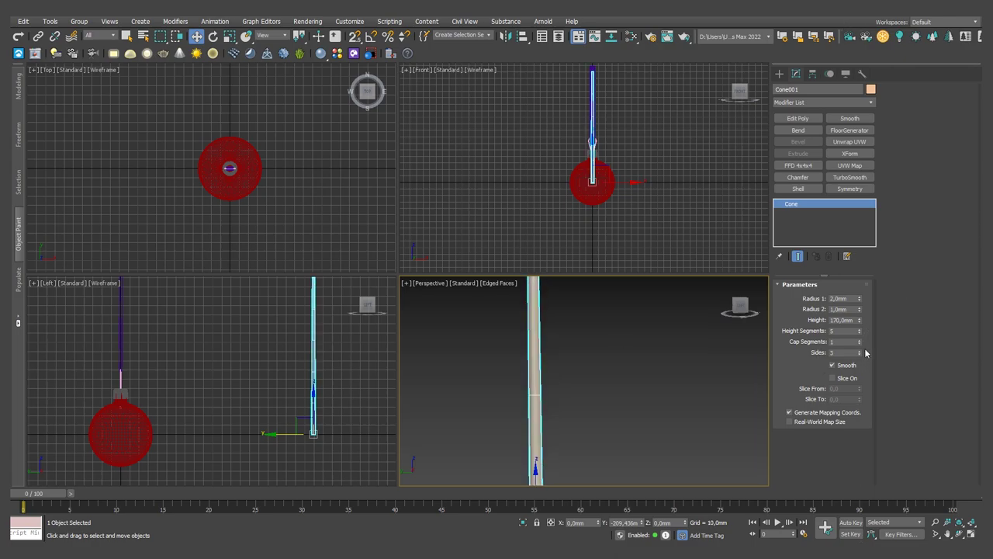
pyautogui.write('8')
pyautogui.press('Return')
pyautogui.write('30')
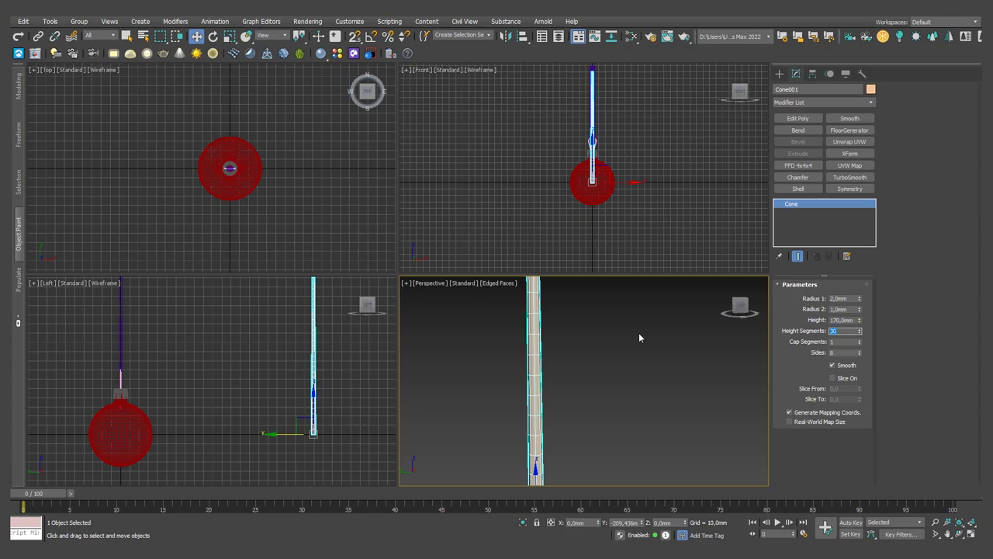
pyautogui.click(859, 355)
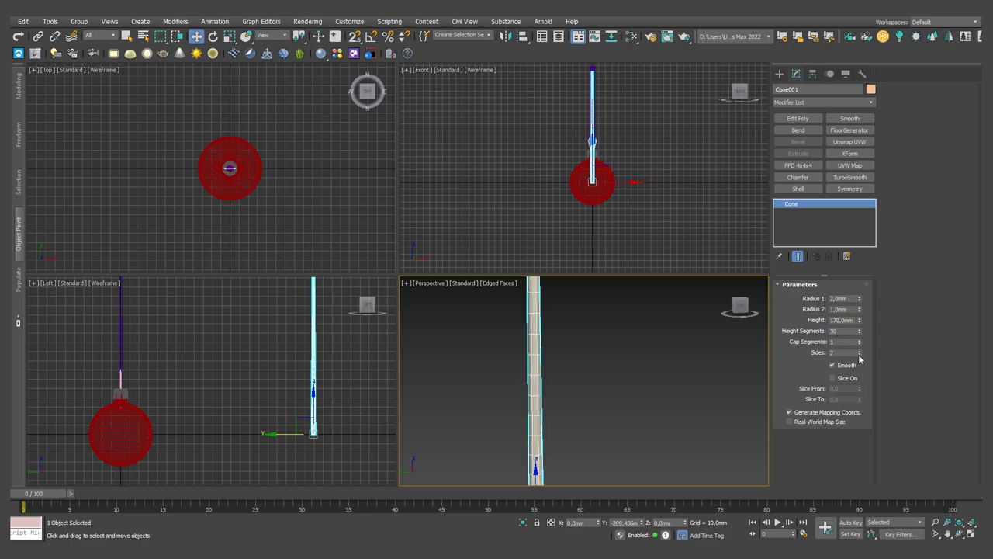
pyautogui.click(859, 354)
pyautogui.write('40')
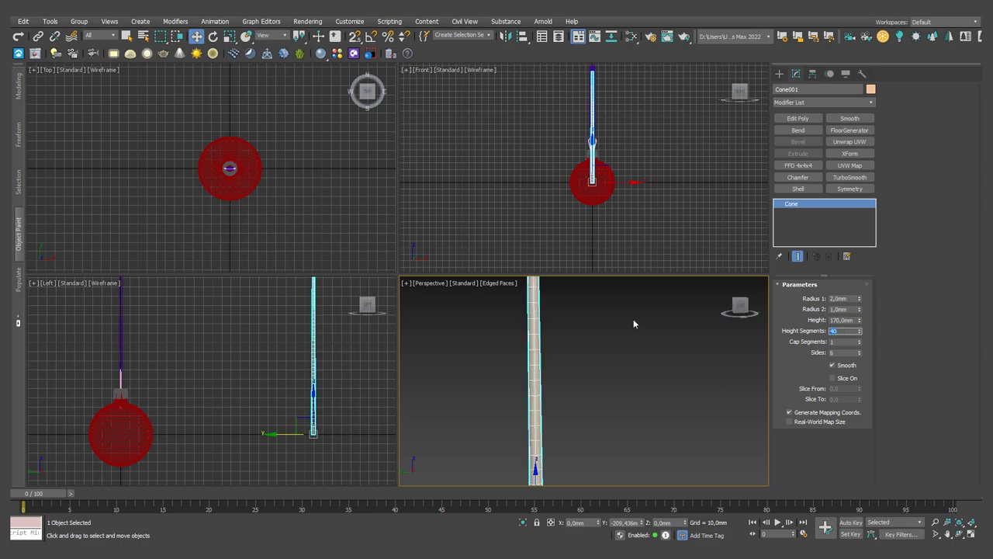
pyautogui.scroll(-4, 634, 323)
pyautogui.moveTo(551, 400); pyautogui.dragTo(541, 408, button='middle')
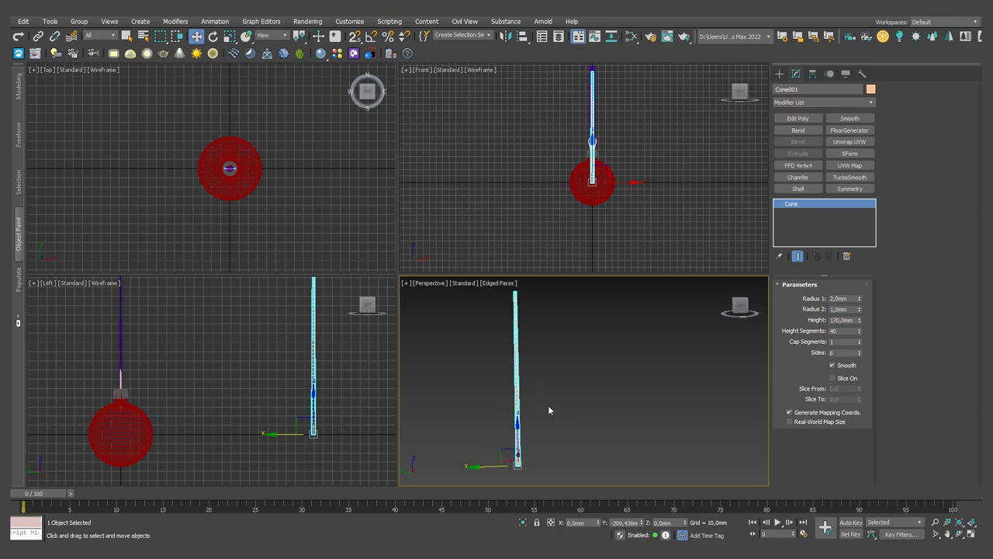
pyautogui.click(779, 73)
# Create a 2 × 2 × 40 mm box, move it beside the ornament, and maximize Perspective.
pyautogui.click(798, 142)
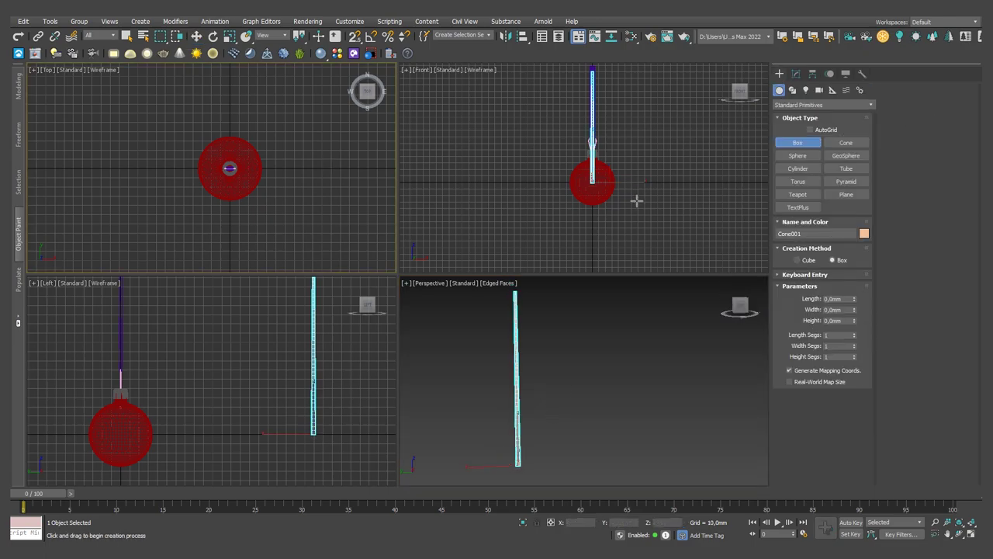
pyautogui.click(792, 274)
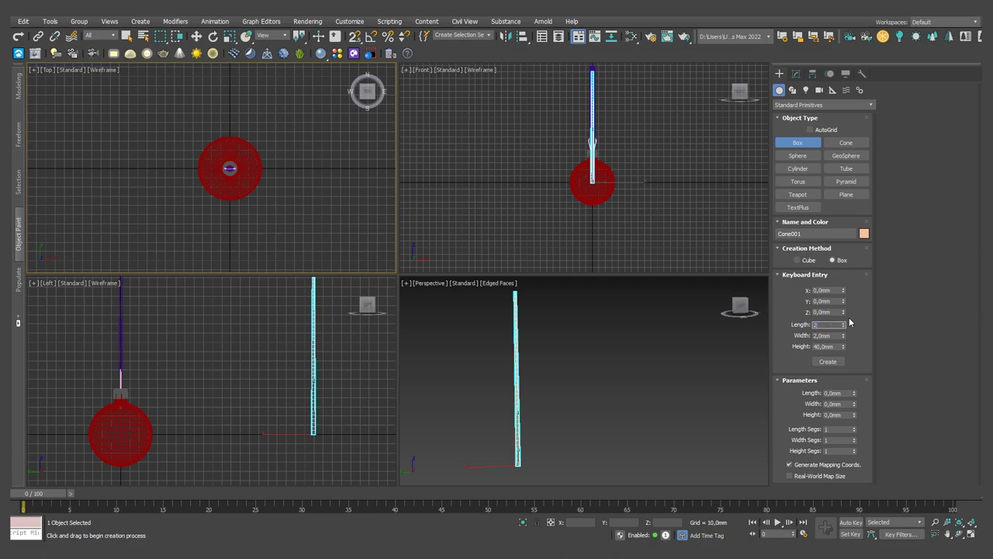
pyautogui.press('w')
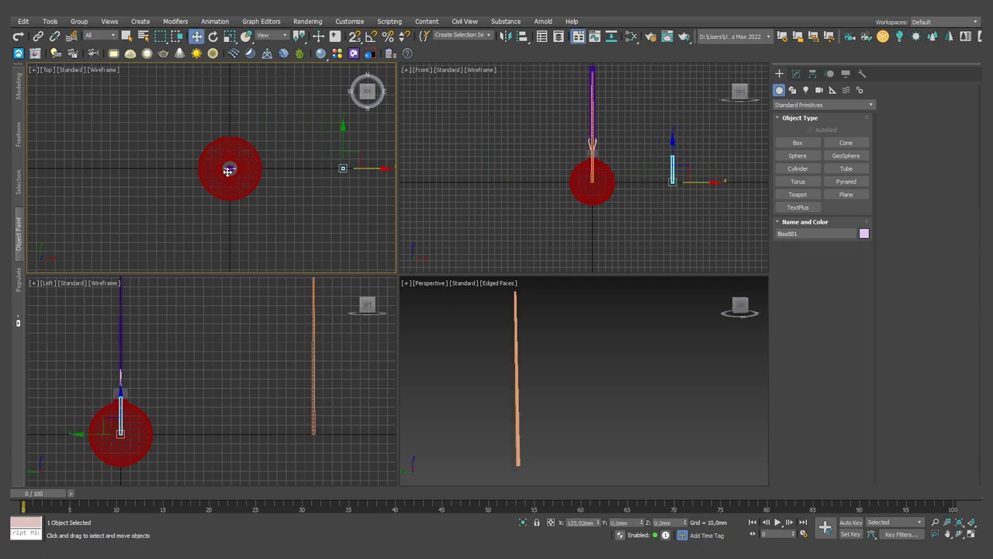
pyautogui.scroll(-4, 228, 170)
pyautogui.moveTo(297, 146)
pyautogui.mouseDown()
pyautogui.moveTo(312, 246)
pyautogui.moveTo(271, 254)
pyautogui.mouseUp()
pyautogui.scroll(5, 634, 421)
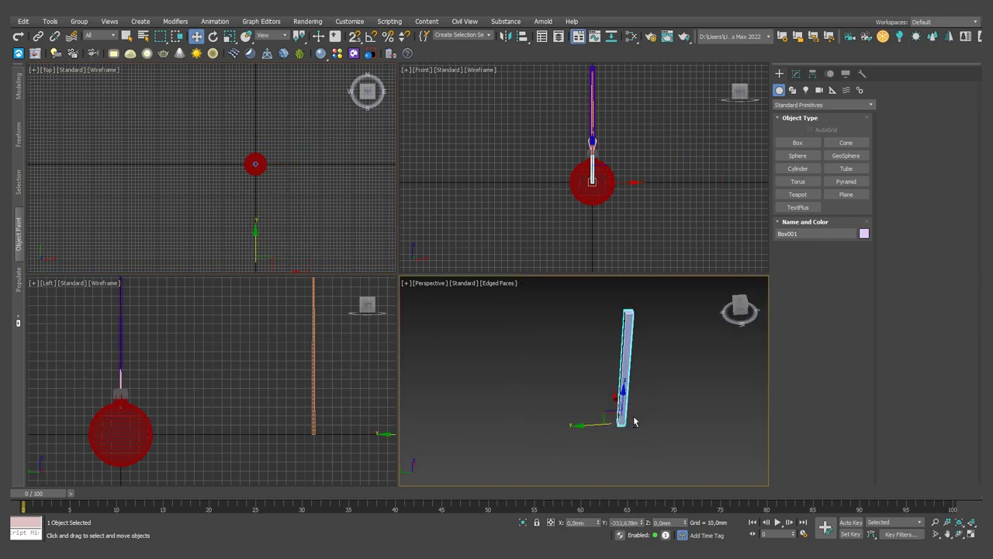
pyautogui.hotkey('alt', 'w')
pyautogui.keyDown('alt'); pyautogui.moveTo(539, 275); pyautogui.dragTo(619, 255, button='middle'); pyautogui.keyUp('alt')
pyautogui.click(795, 73)
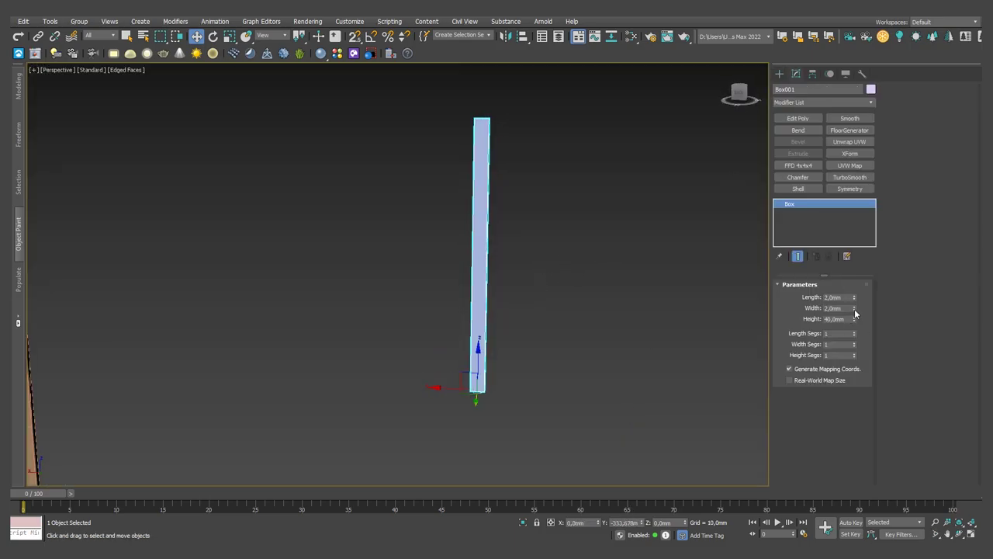
# Set the box width to 1, convert it to Editable Poly, and connect edges with 2 segments.
pyautogui.write('1')
pyautogui.press('Return')
pyautogui.moveTo(497, 171)
pyautogui.keyDown('alt'); pyautogui.mouseDown(button='middle')
pyautogui.moveTo(479, 160)
pyautogui.moveTo(455, 195)
pyautogui.moveTo(432, 184)
pyautogui.moveTo(469, 187)
pyautogui.moveTo(476, 238)
pyautogui.mouseUp(button='middle'); pyautogui.keyUp('alt')
pyautogui.rightClick(476, 232)
pyautogui.click(598, 346)
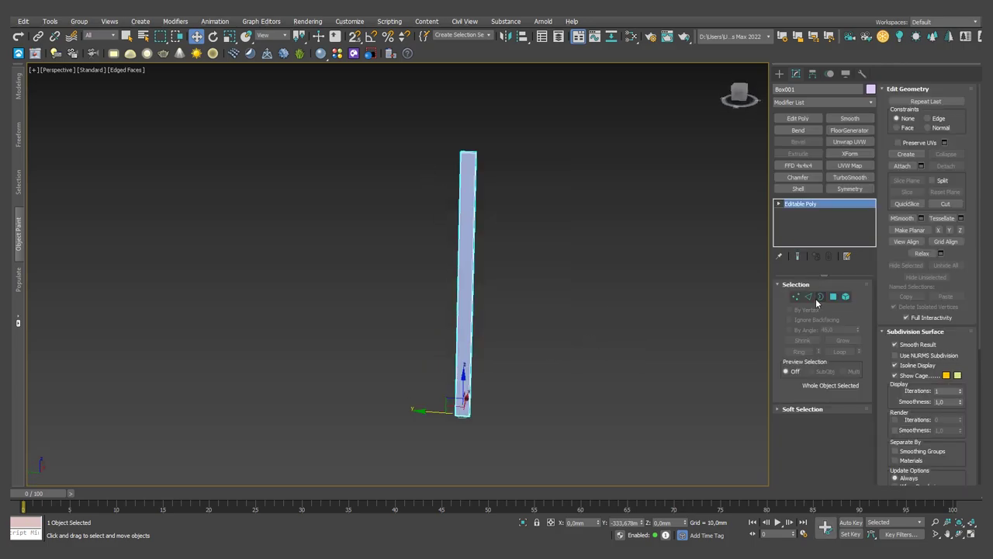
pyautogui.press('2')
pyautogui.hotkey('ctrl', 'shift', 'e')
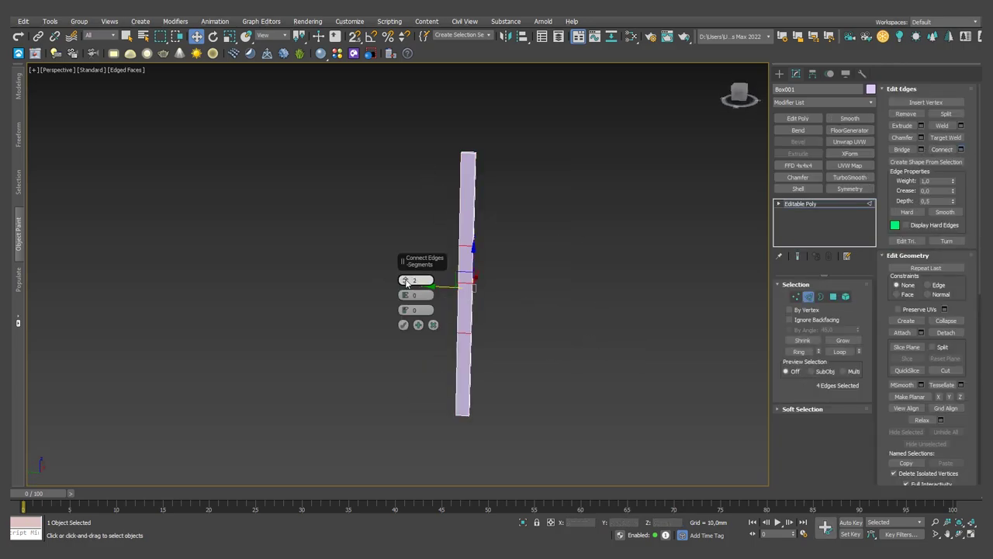
pyautogui.click(403, 325)
pyautogui.moveTo(465, 233)
pyautogui.keyDown('alt'); pyautogui.mouseDown(button='middle')
pyautogui.moveTo(497, 199)
pyautogui.moveTo(543, 194)
pyautogui.mouseUp(button='middle'); pyautogui.keyUp('alt')
# Scale the needle's top face down to taper it to a point.
pyautogui.press('4')
pyautogui.click(470, 161)
pyautogui.keyDown('alt'); pyautogui.moveTo(474, 186); pyautogui.dragTo(485, 222, button='middle'); pyautogui.keyUp('alt')
pyautogui.press('e')
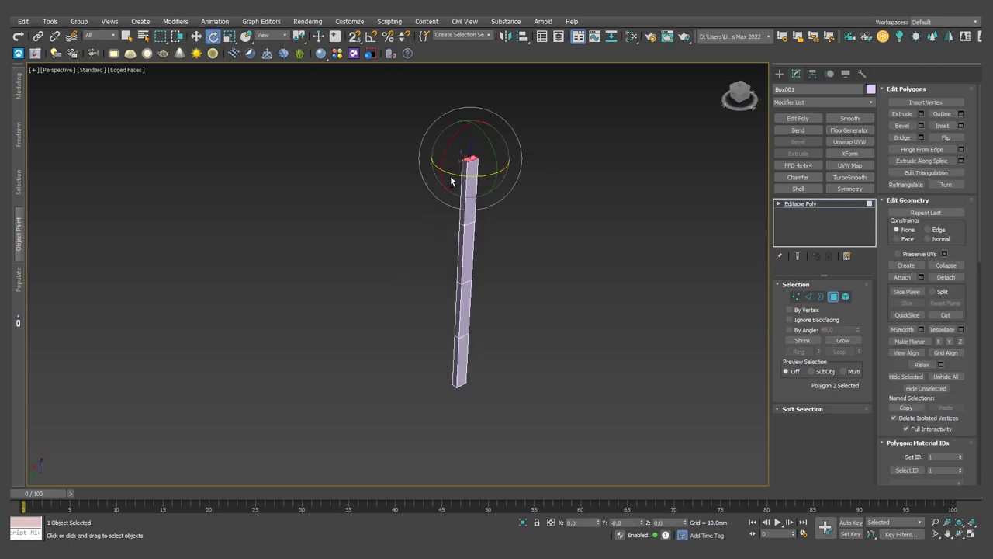
pyautogui.press('r')
pyautogui.keyDown('alt'); pyautogui.moveTo(482, 186); pyautogui.dragTo(528, 197, button='middle'); pyautogui.keyUp('alt')
# Select the bottom face and scale its vertices to taper the lower end.
pyautogui.press('4')
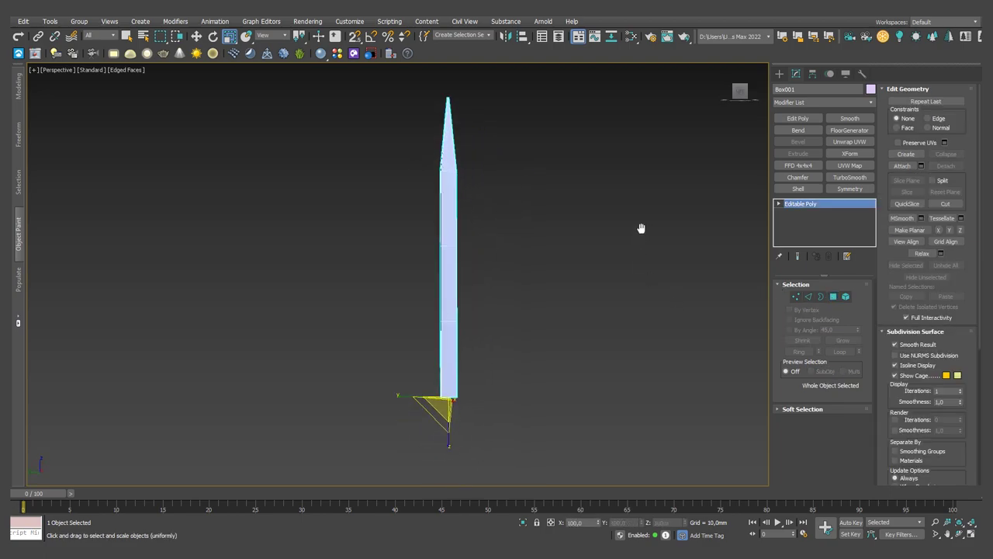
pyautogui.keyDown('alt'); pyautogui.moveTo(644, 226); pyautogui.dragTo(543, 271, button='middle'); pyautogui.keyUp('alt')
pyautogui.press('4')
pyautogui.click(371, 276)
pyautogui.moveTo(395, 334)
pyautogui.keyDown('alt'); pyautogui.mouseDown(button='middle')
pyautogui.moveTo(417, 362)
pyautogui.moveTo(411, 249)
pyautogui.moveTo(435, 257)
pyautogui.mouseUp(button='middle'); pyautogui.keyUp('alt')
pyautogui.click(796, 299)
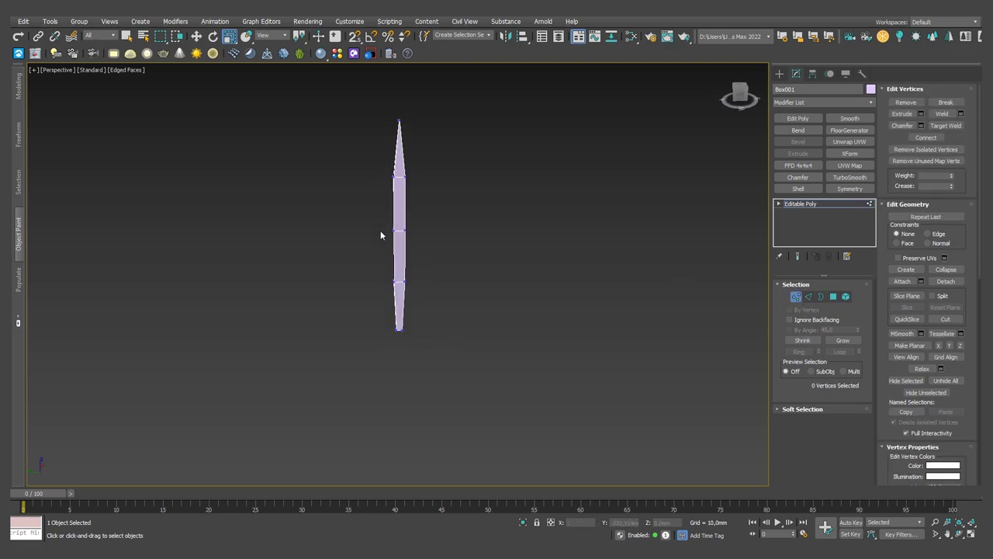
pyautogui.press('w')
pyautogui.press('r')
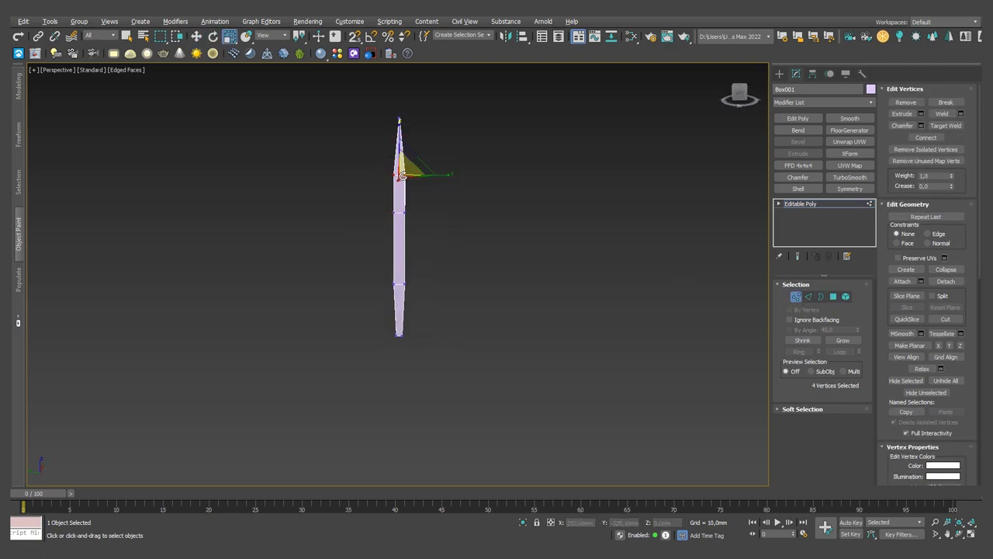
# Frame the finished needle and return to object level.
pyautogui.click(437, 193)
pyautogui.press('z')
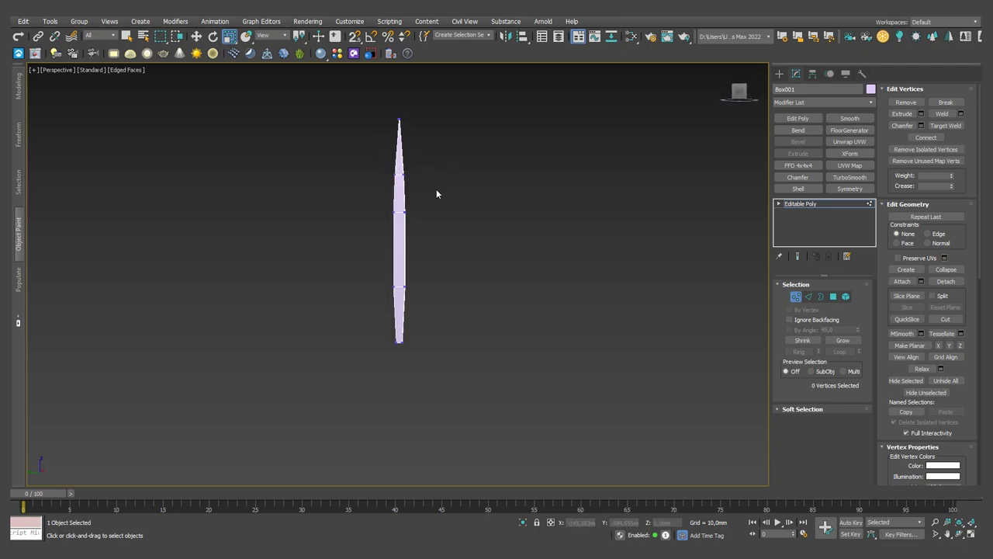
pyautogui.press('w')
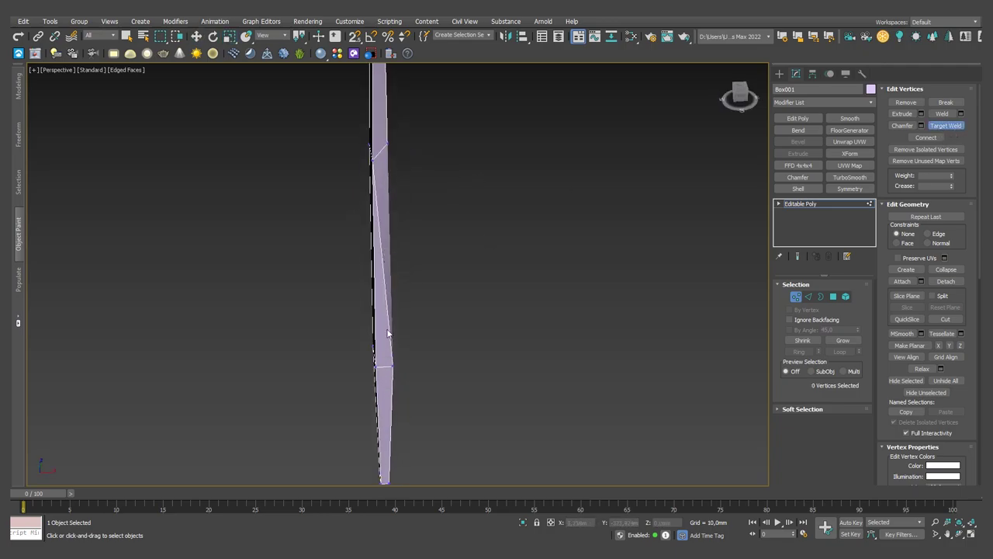
pyautogui.moveTo(401, 271)
pyautogui.keyDown('alt'); pyautogui.mouseDown(button='middle')
pyautogui.moveTo(256, 403)
pyautogui.moveTo(738, 374)
pyautogui.mouseUp(button='middle'); pyautogui.keyUp('alt')
pyautogui.scroll(-3, 256, 403)
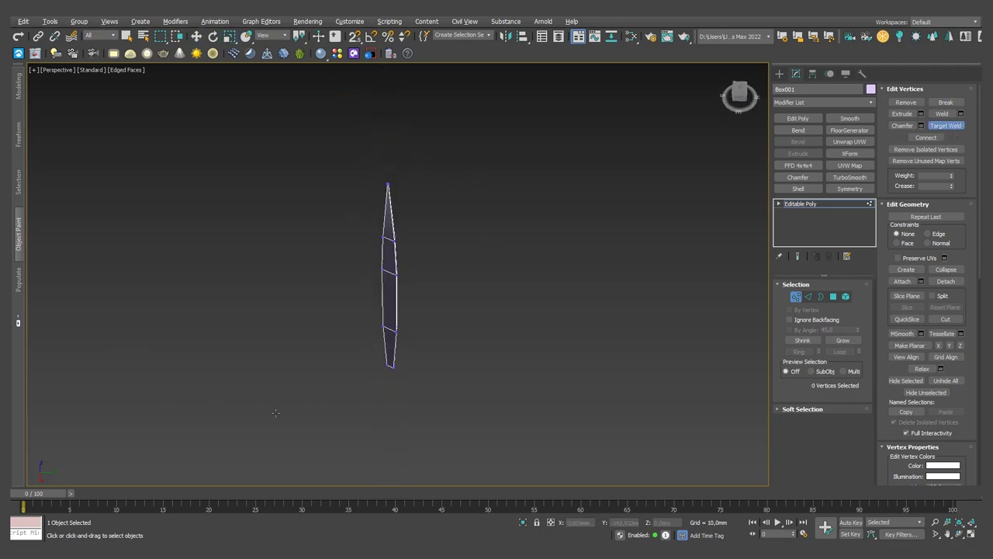
pyautogui.click(795, 296)
pyautogui.click(871, 104)
pyautogui.click(871, 107)
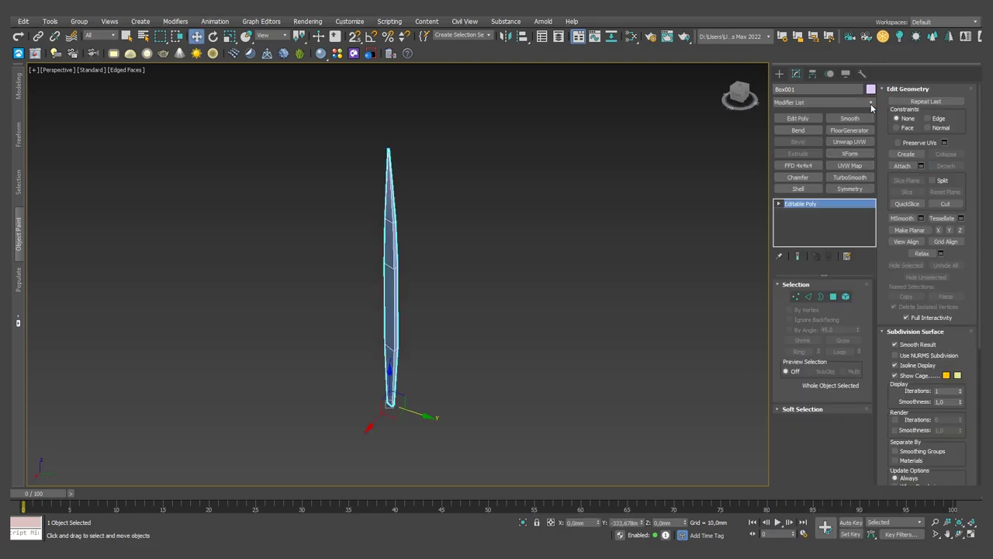
# Add a Bend of -8.1 and a Twist of 36.5 to the needle.
pyautogui.click(798, 130)
pyautogui.moveTo(849, 303)
pyautogui.mouseDown()
pyautogui.moveTo(849, 326)
pyautogui.moveTo(852, 283)
pyautogui.mouseUp()
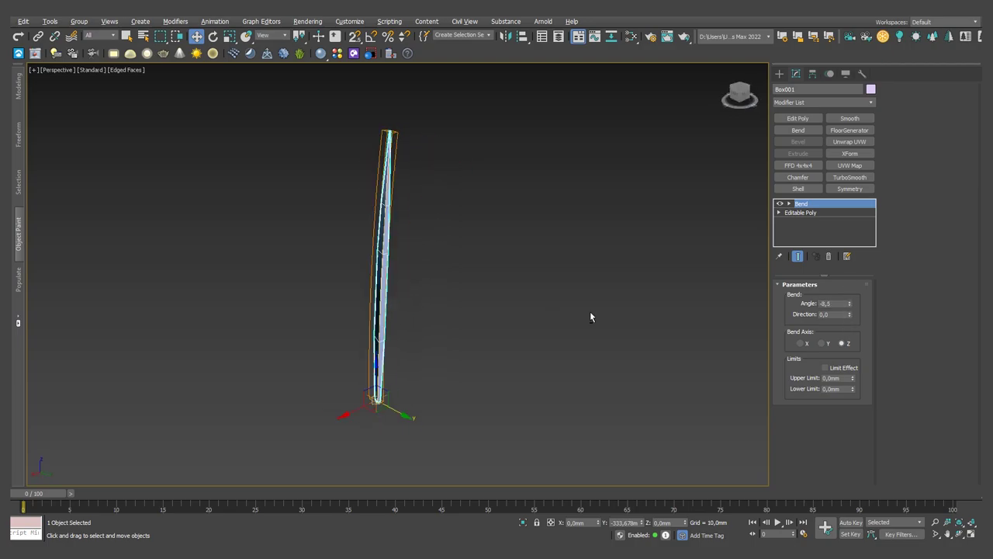
pyautogui.click(871, 102)
pyautogui.scroll(-10, 848, 392)
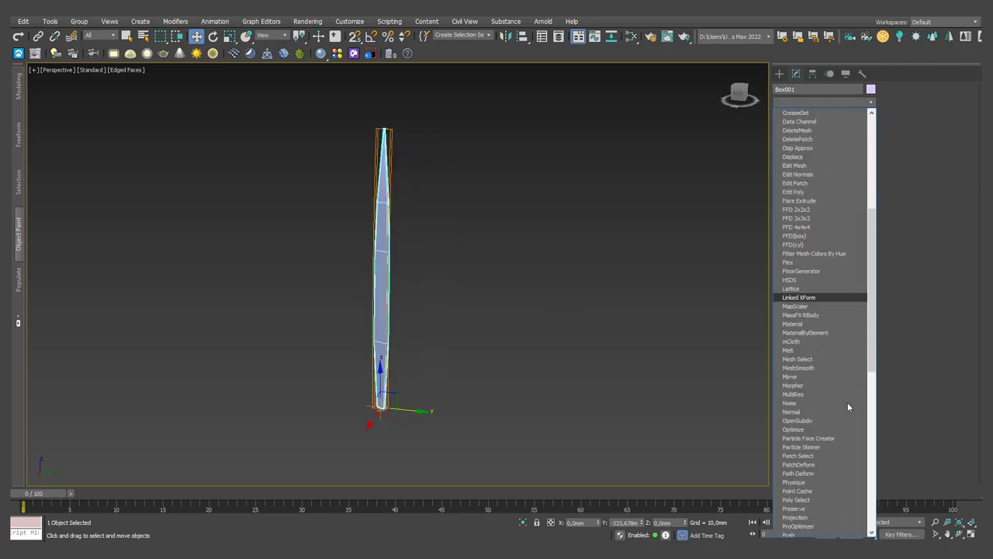
pyautogui.scroll(-10, 848, 402)
pyautogui.click(817, 429)
pyautogui.moveTo(846, 303); pyautogui.dragTo(848, 279)
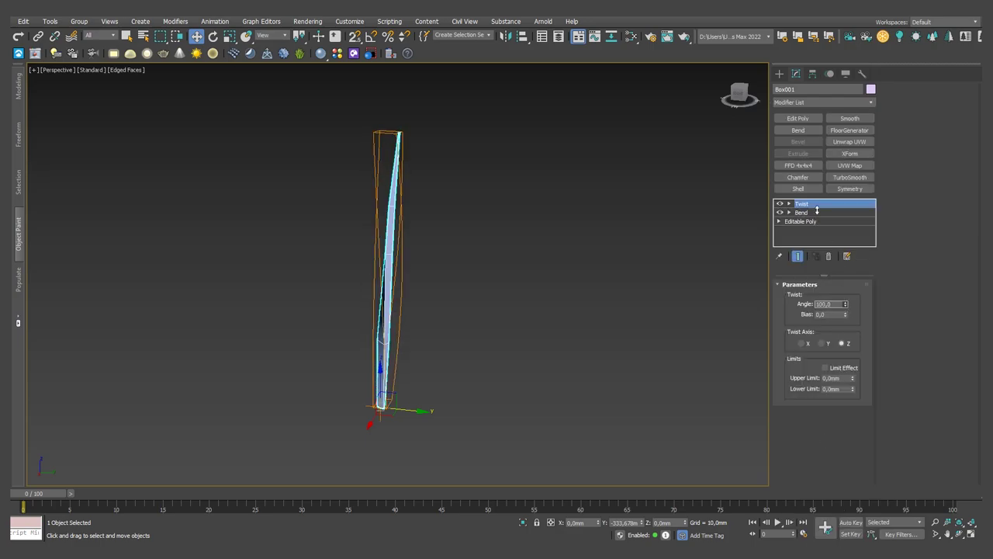
pyautogui.keyDown('alt'); pyautogui.moveTo(481, 295); pyautogui.dragTo(543, 293, button='middle'); pyautogui.keyUp('alt')
pyautogui.moveTo(849, 315); pyautogui.dragTo(849, 342)
pyautogui.moveTo(590, 365)
pyautogui.keyDown('alt'); pyautogui.mouseDown(button='middle')
pyautogui.moveTo(567, 363)
pyautogui.moveTo(541, 319)
pyautogui.moveTo(348, 337)
pyautogui.moveTo(624, 303)
pyautogui.moveTo(391, 339)
pyautogui.mouseUp(button='middle'); pyautogui.keyUp('alt')
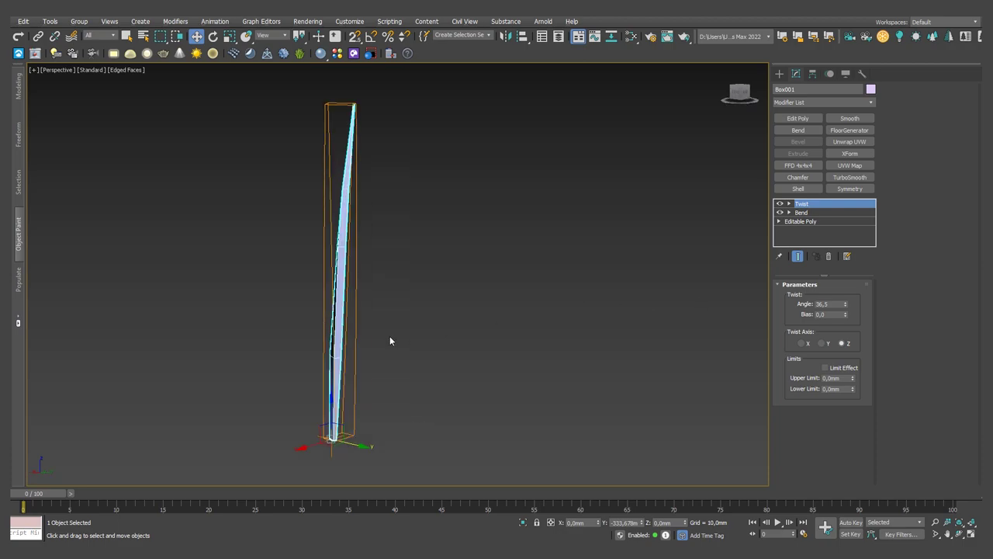
pyautogui.rightClick(492, 270)
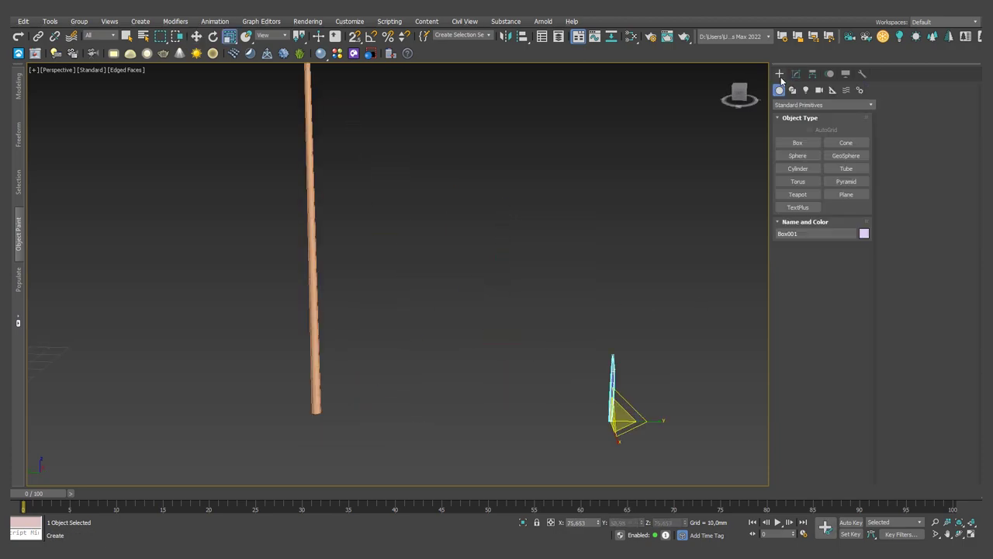
# Create a Corona Scatter that distributes Box001 needles over Cone001.
pyautogui.click(825, 104)
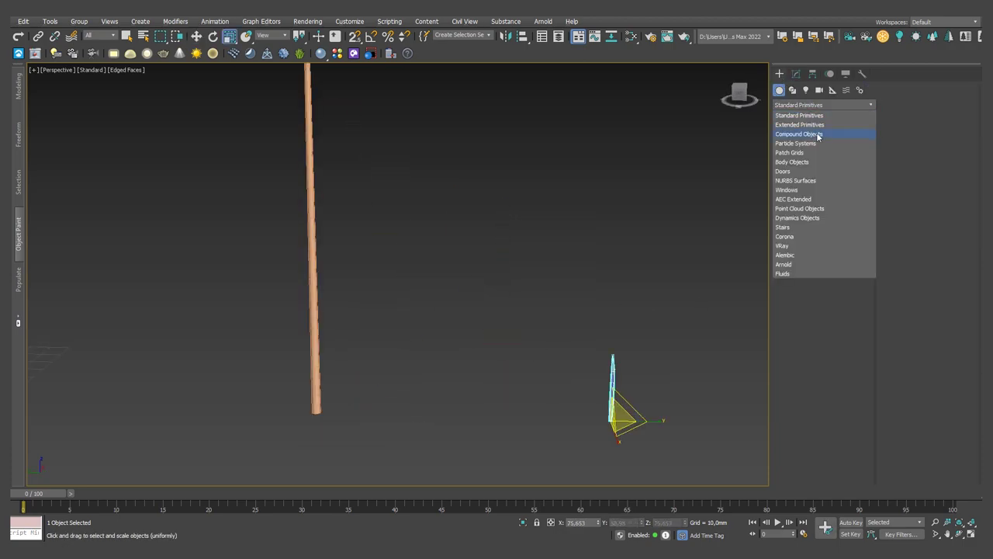
pyautogui.click(817, 132)
pyautogui.click(798, 155)
pyautogui.click(455, 305)
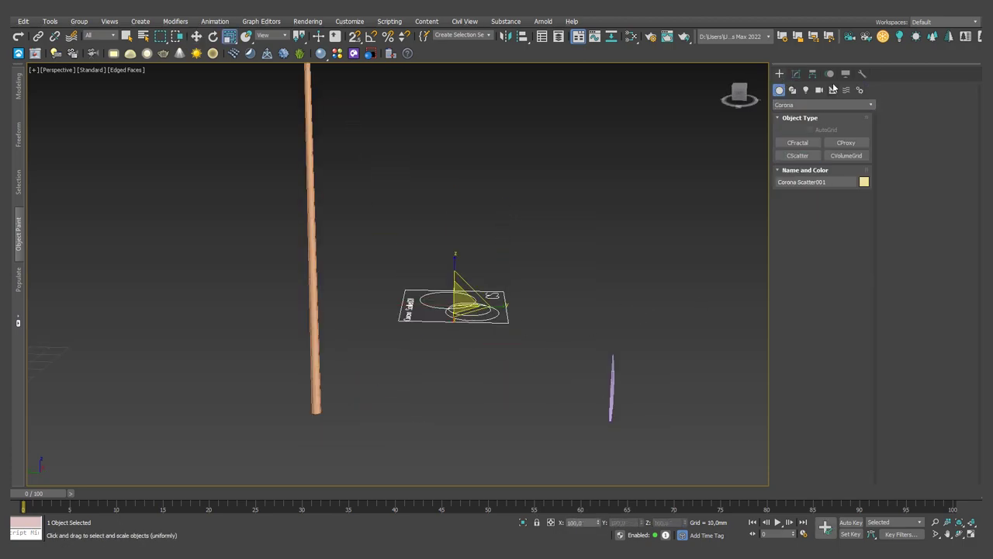
pyautogui.click(795, 73)
pyautogui.click(315, 364)
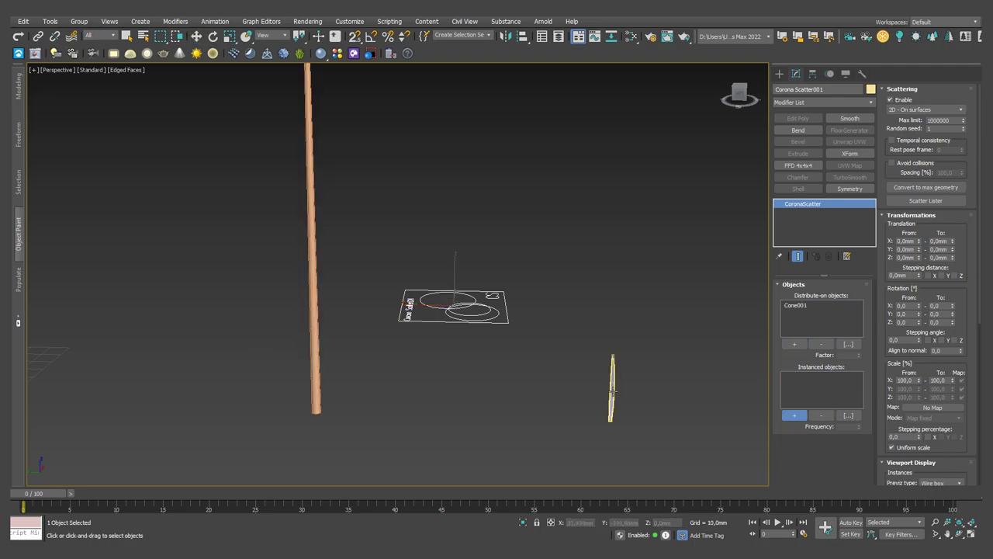
pyautogui.click(613, 392)
# Show the scattered needles as Full geometry and randomize their Y and X rotation ranges.
pyautogui.scroll(-4, 934, 363)
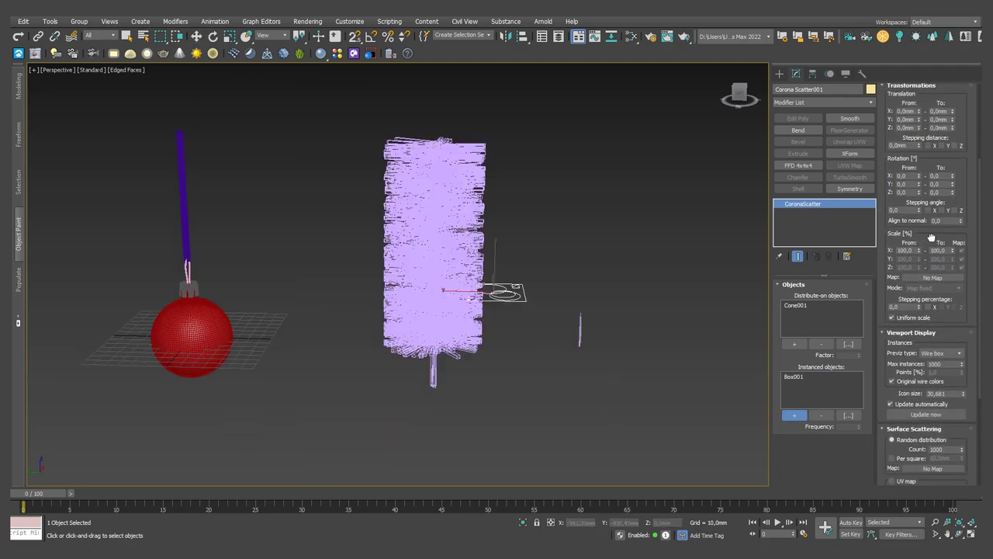
pyautogui.click(960, 357)
pyautogui.click(959, 394)
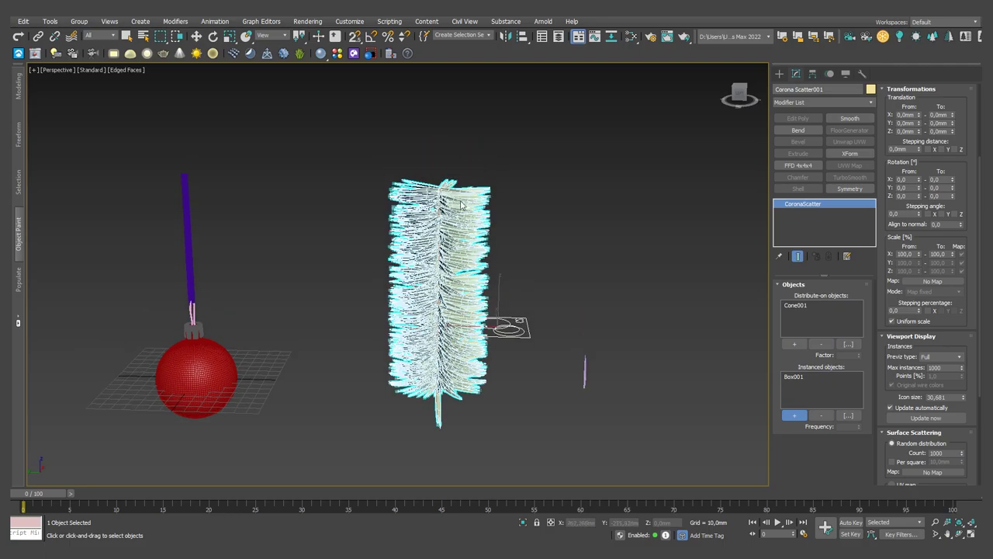
pyautogui.scroll(3, 412, 172)
pyautogui.scroll(3, 412, 172)
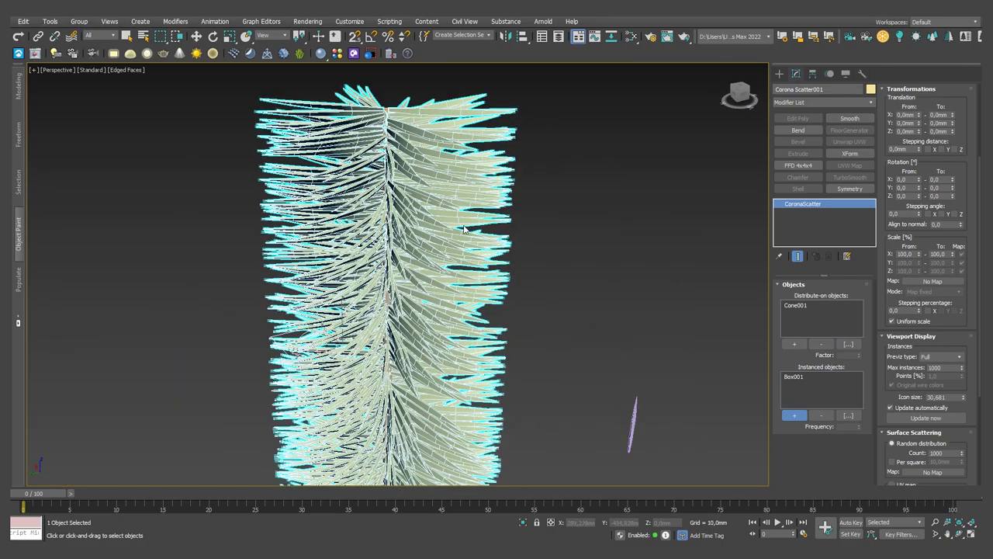
pyautogui.moveTo(953, 180); pyautogui.dragTo(952, 139)
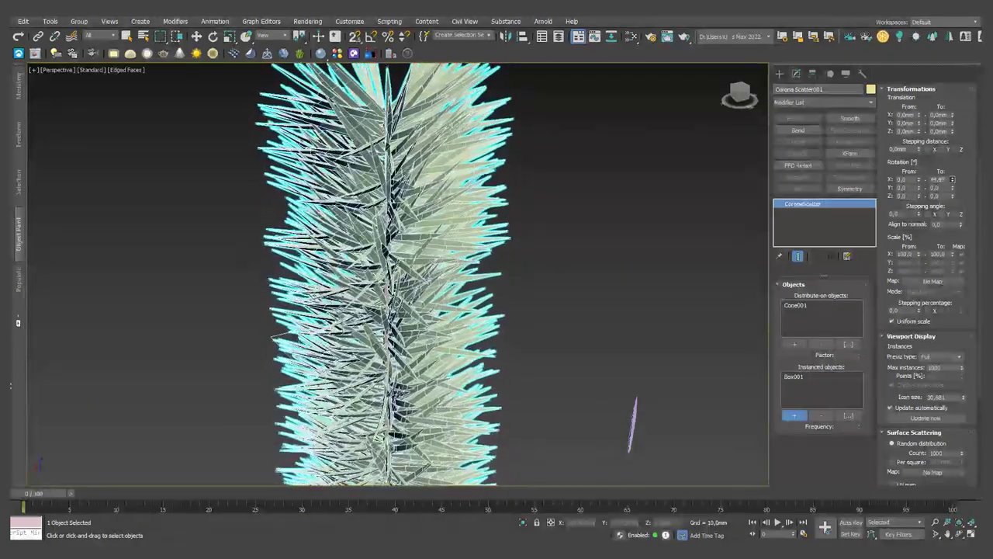
pyautogui.moveTo(918, 179); pyautogui.dragTo(918, 147)
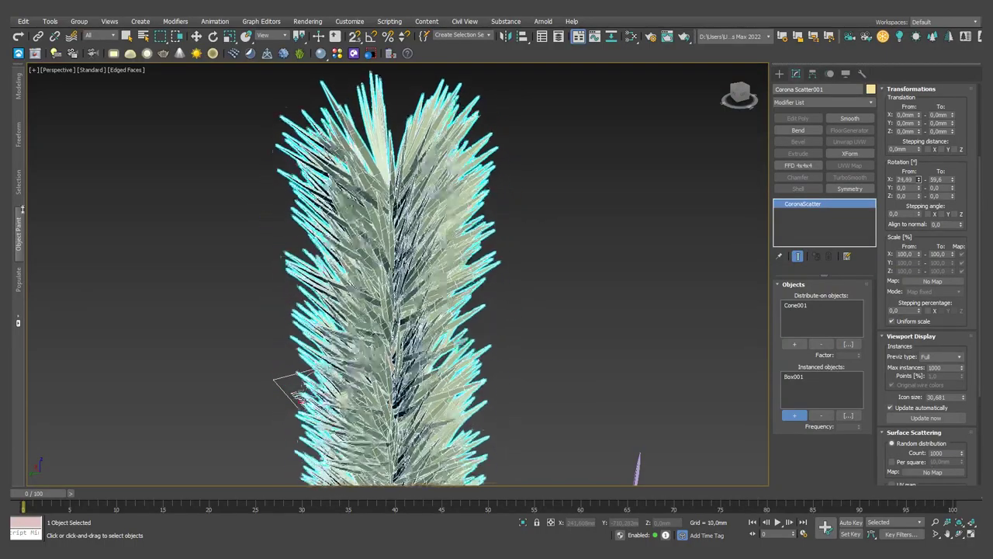
pyautogui.moveTo(953, 181); pyautogui.dragTo(954, 156)
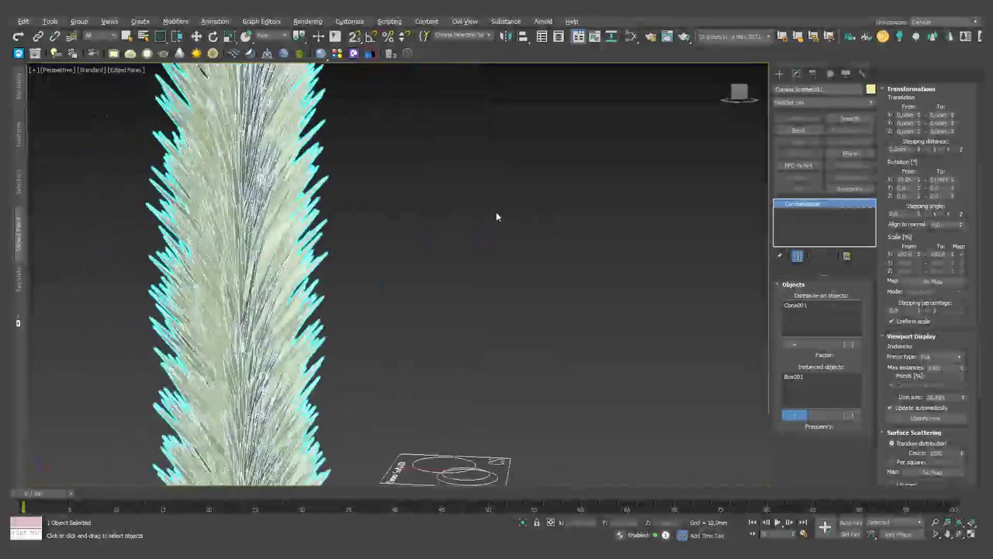
# Colour the scattered branch green and show edges on shaded objects.
pyautogui.click(871, 89)
pyautogui.click(537, 335)
pyautogui.keyDown('alt'); pyautogui.moveTo(582, 223); pyautogui.dragTo(437, 160, button='middle'); pyautogui.keyUp('alt')
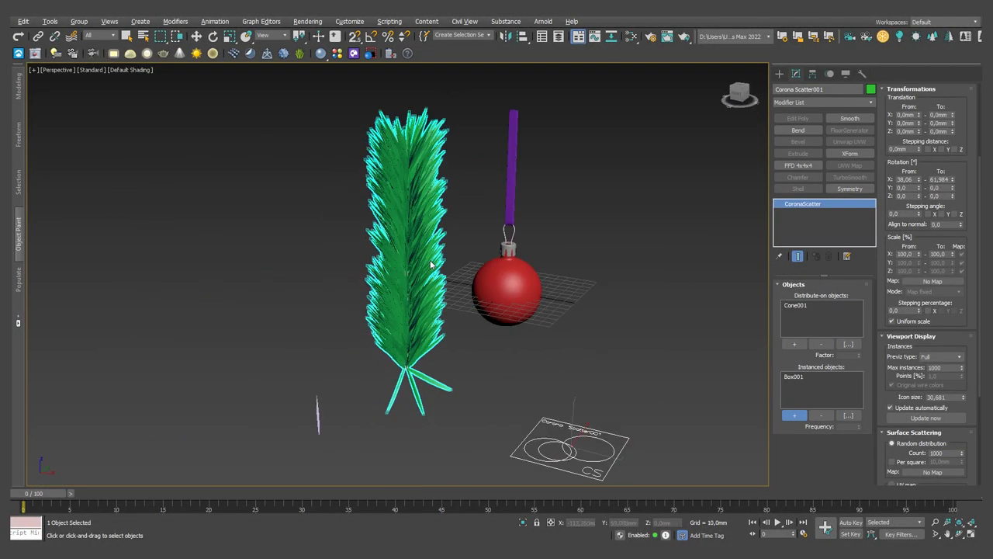
pyautogui.scroll(5, 390, 152)
pyautogui.scroll(-5, 389, 151)
pyautogui.press('F4')
pyautogui.scroll(-2, 452, 173)
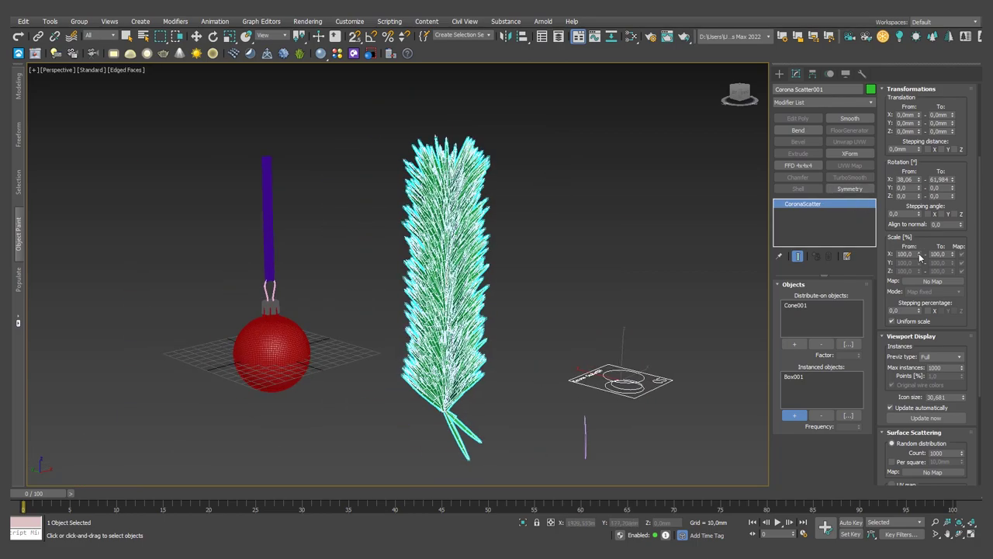
# Lower the needles' Scale X From value to make them narrower, then deselect the branch.
pyautogui.moveTo(920, 254)
pyautogui.mouseDown()
pyautogui.moveTo(920, 277)
pyautogui.moveTo(921, 260)
pyautogui.mouseUp()
pyautogui.scroll(3, 456, 180)
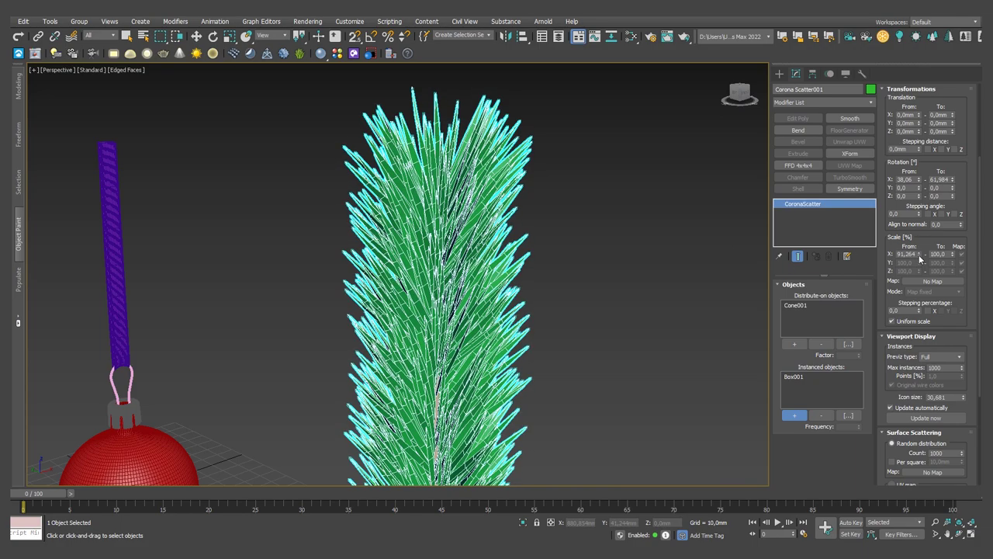
pyautogui.moveTo(257, 233); pyautogui.dragTo(472, 235, button='middle')
pyautogui.scroll(-2, 388, 377)
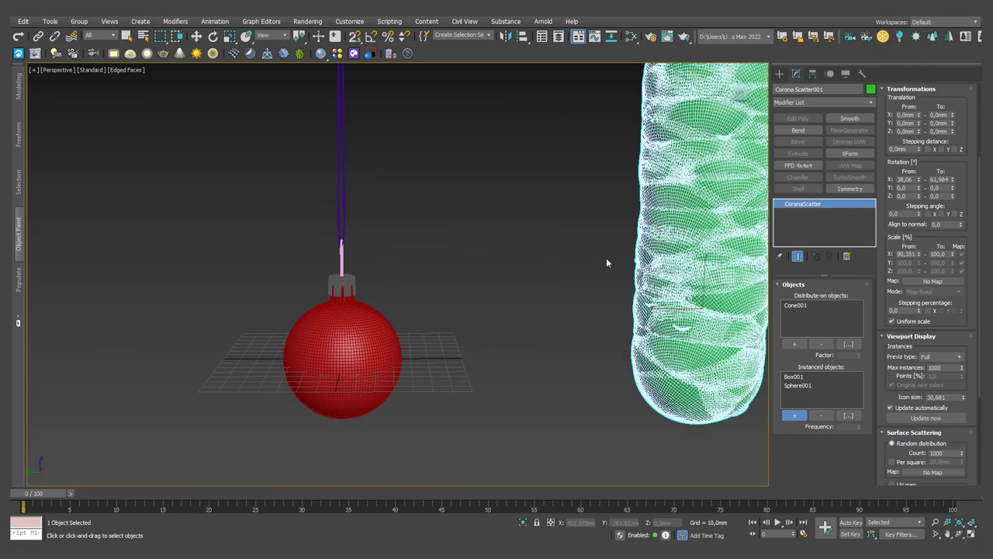
pyautogui.click(472, 271)
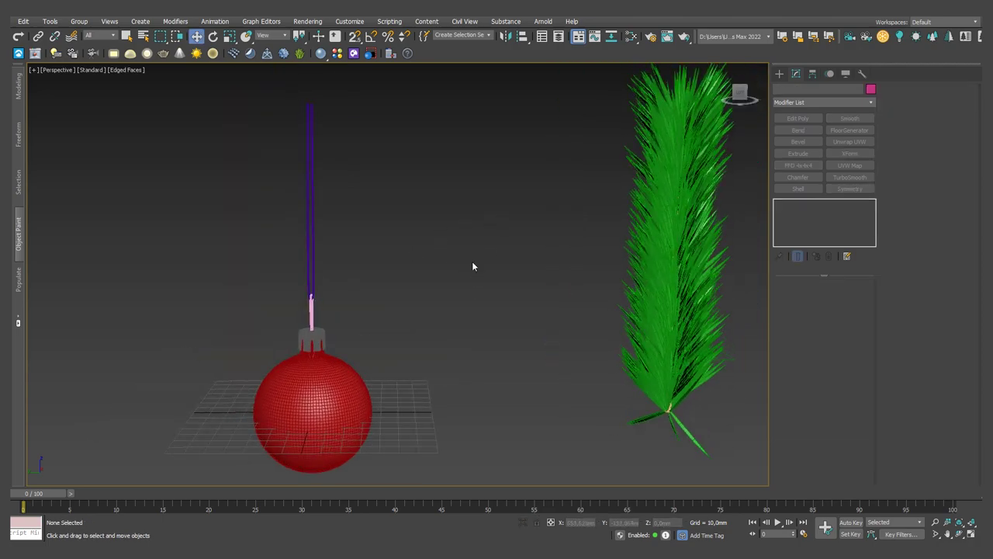
# Shift-drag the ornament with its hanger to clone it into extra copies beside the original.
pyautogui.keyDown('alt'); pyautogui.moveTo(472, 266); pyautogui.dragTo(224, 263, button='middle'); pyautogui.keyUp('alt')
pyautogui.press('w')
pyautogui.click(360, 278)
pyautogui.keyDown('shift'); pyautogui.moveTo(360, 279); pyautogui.dragTo(142, 277); pyautogui.keyUp('shift')
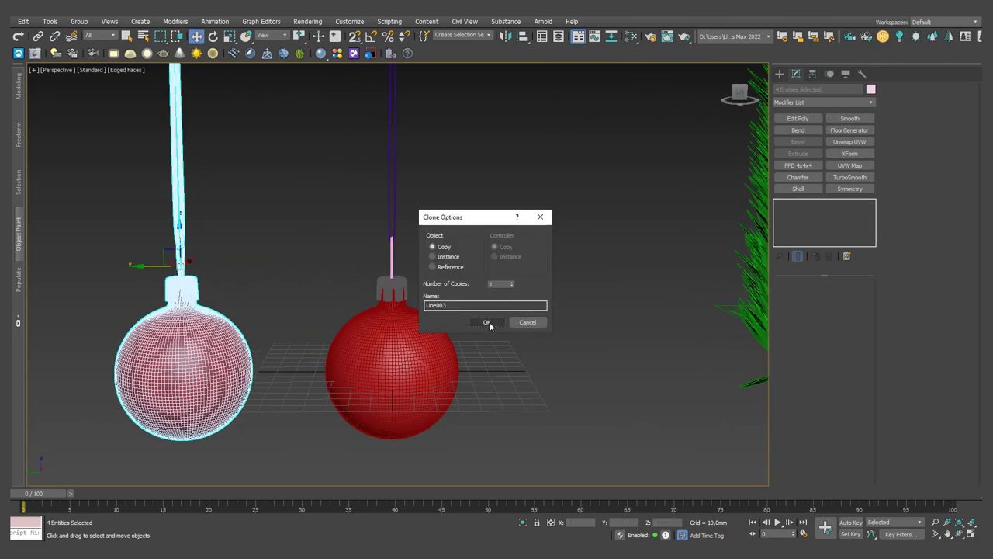
pyautogui.keyDown('shift'); pyautogui.moveTo(361, 257); pyautogui.dragTo(147, 257); pyautogui.keyUp('shift')
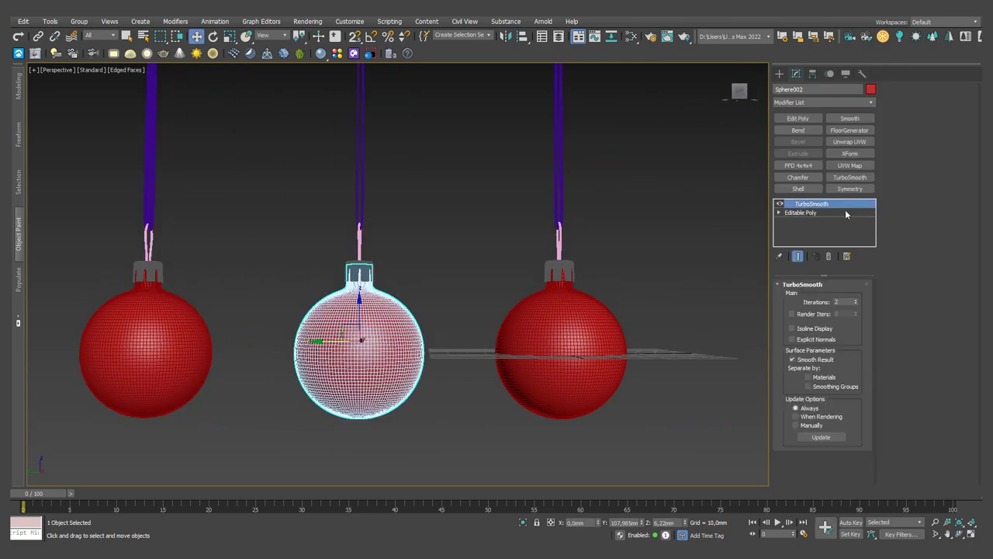
# Disable TurboSmooth on the middle ornament and re-mesh all sphere polygons with Edge Direction topology.
pyautogui.click(780, 204)
pyautogui.click(800, 212)
pyautogui.press('4')
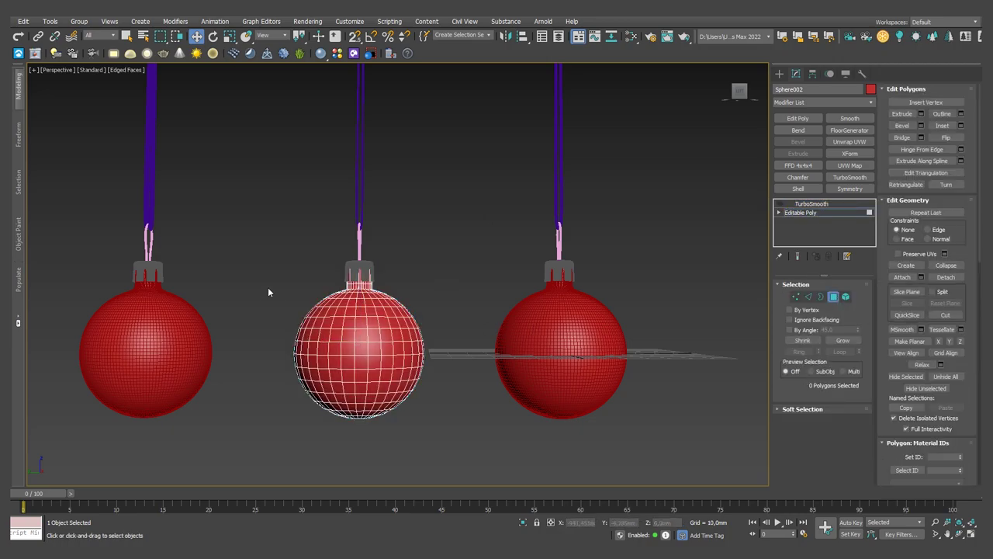
pyautogui.hotkey('ctrl', 'a')
pyautogui.click(20, 87)
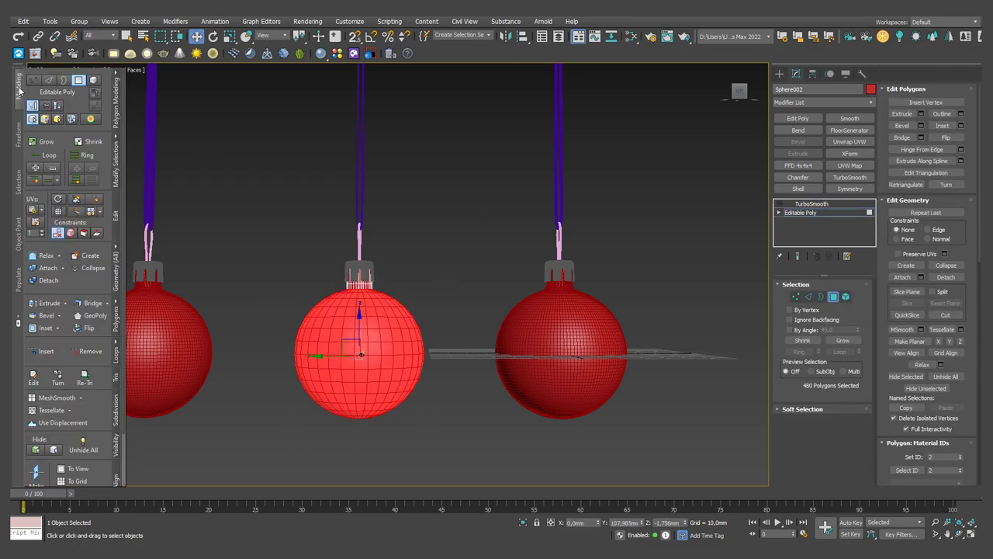
pyautogui.click(117, 92)
pyautogui.click(155, 142)
pyautogui.click(125, 143)
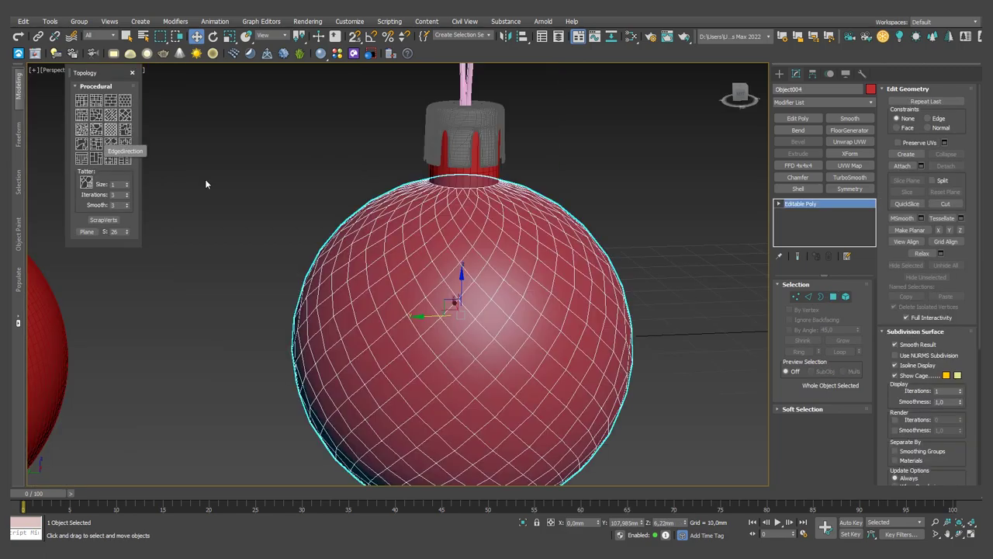
# Attach the cap to the sphere and weld the neck seam vertices at 0,01mm.
pyautogui.click(903, 166)
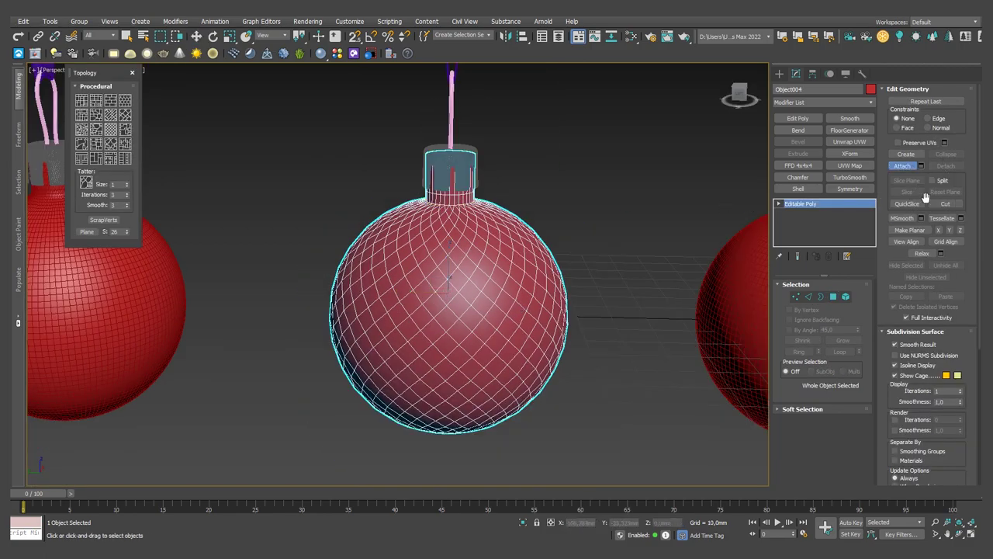
pyautogui.click(797, 297)
pyautogui.scroll(5, 450, 194)
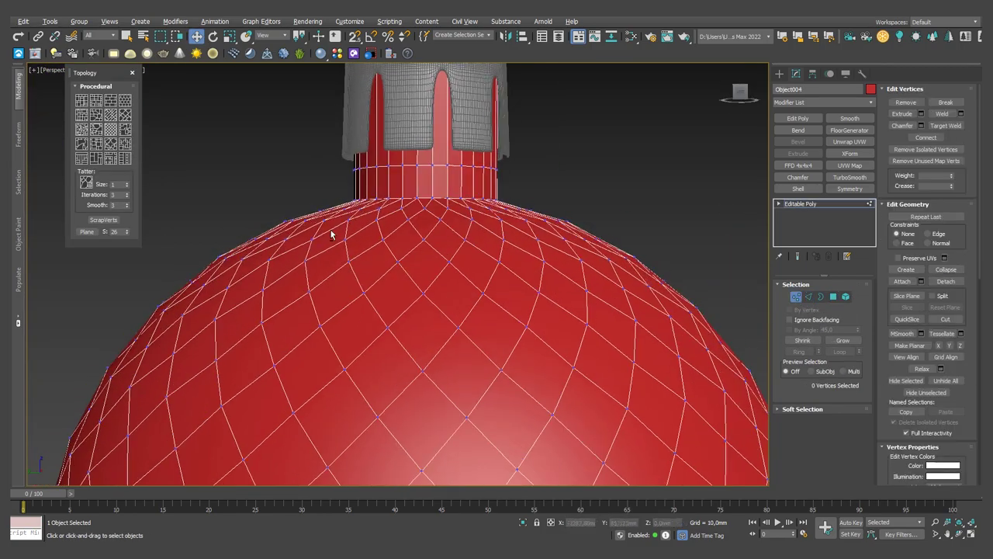
pyautogui.scroll(-1, 450, 194)
pyautogui.moveTo(337, 189); pyautogui.dragTo(565, 207)
pyautogui.scroll(2, 565, 207)
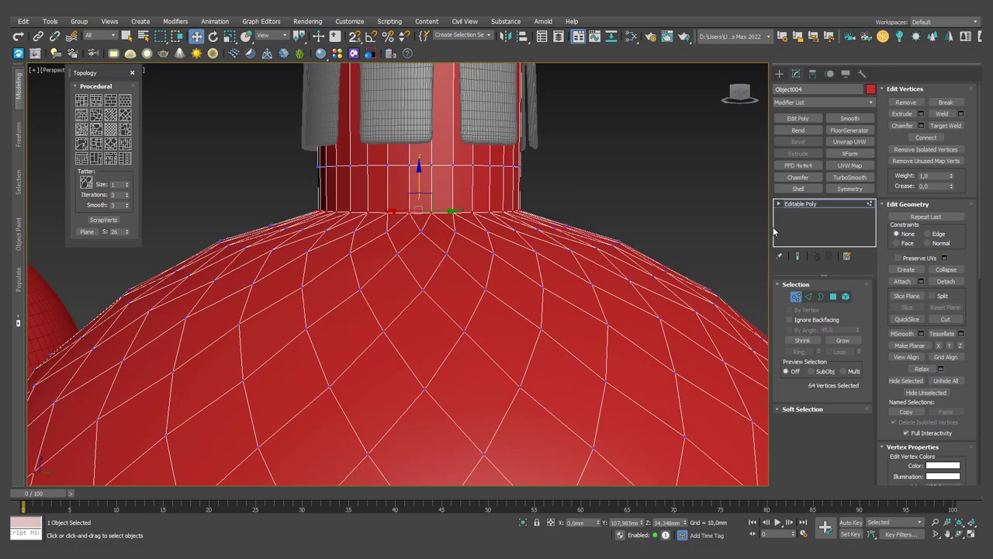
pyautogui.click(963, 116)
pyautogui.moveTo(407, 281); pyautogui.dragTo(406, 283)
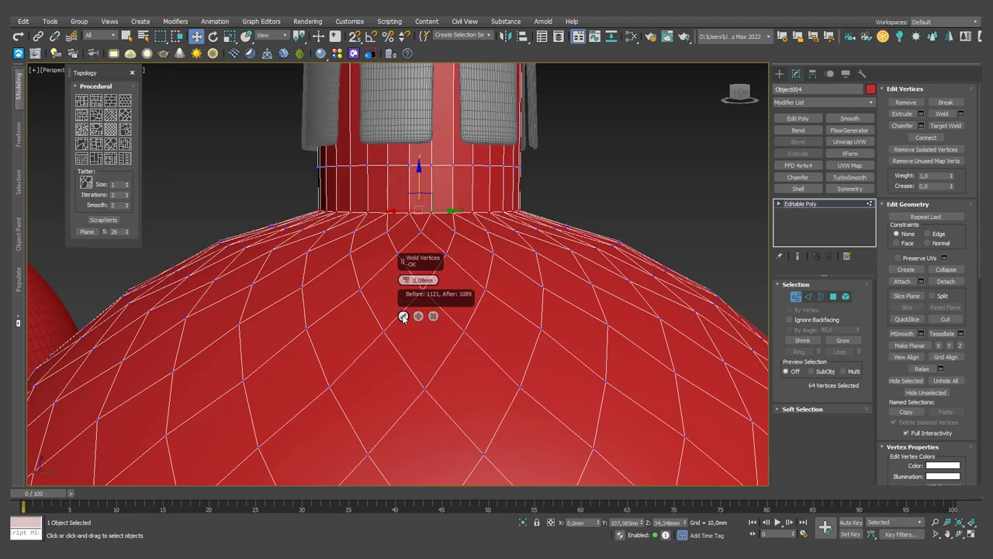
pyautogui.click(404, 317)
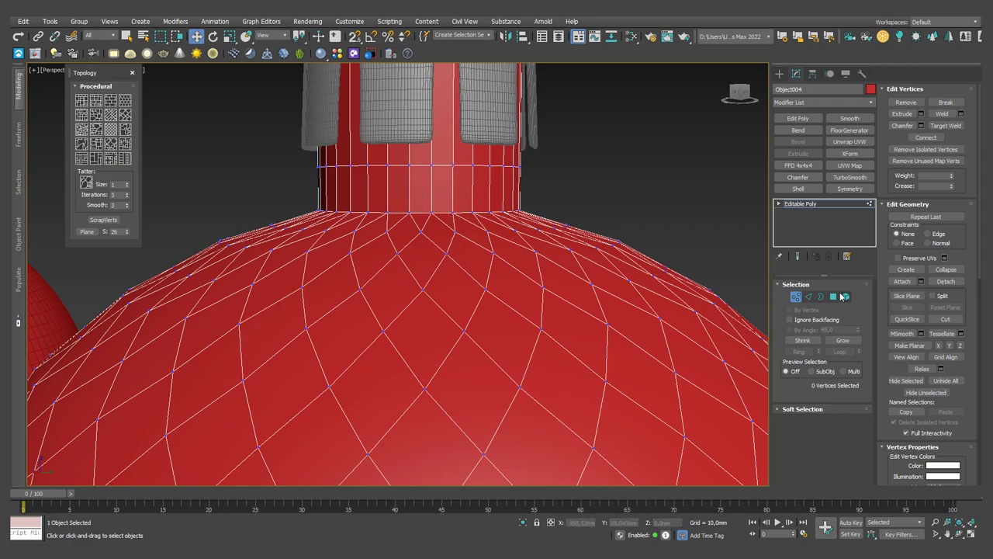
pyautogui.click(835, 296)
# Clear the polygon selection and select several diagonal spiral bands on the ornament.
pyautogui.press('z')
pyautogui.click(720, 281)
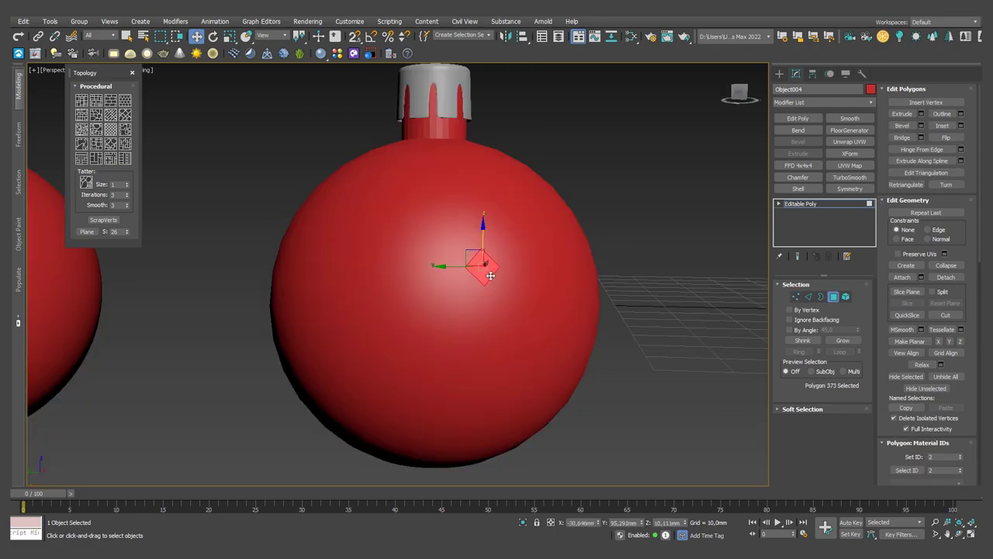
pyautogui.press('F4')
pyautogui.keyDown('shift'); pyautogui.click(402, 269); pyautogui.keyUp('shift')
pyautogui.keyDown('shift'); pyautogui.click(361, 248); pyautogui.keyUp('shift')
pyautogui.keyDown('shift'); pyautogui.click(386, 228); pyautogui.keyUp('shift')
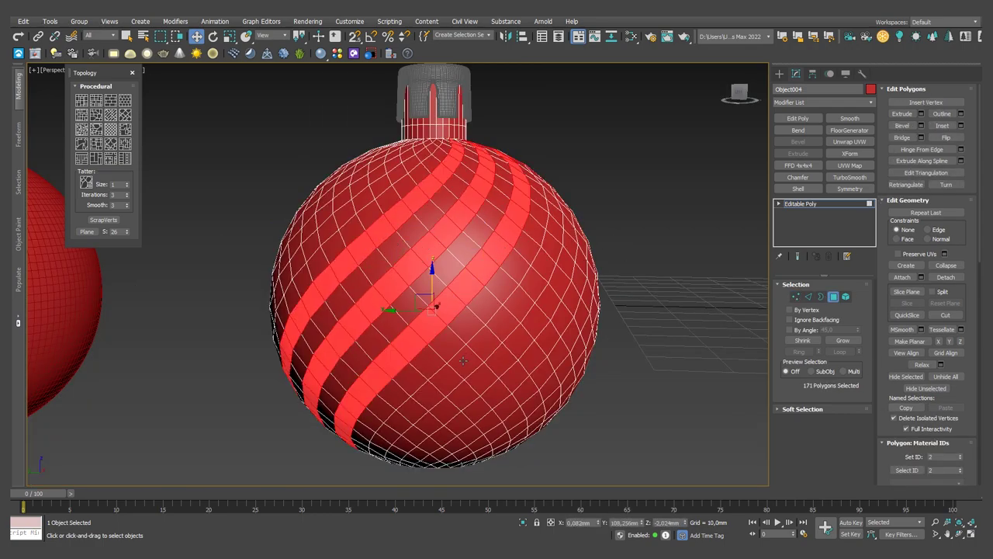
pyautogui.keyDown('shift'); pyautogui.click(497, 373); pyautogui.keyUp('shift')
pyautogui.keyDown('shift'); pyautogui.click(508, 376); pyautogui.keyUp('shift')
pyautogui.keyDown('alt'); pyautogui.moveTo(508, 377); pyautogui.dragTo(485, 364, button='middle'); pyautogui.keyUp('alt')
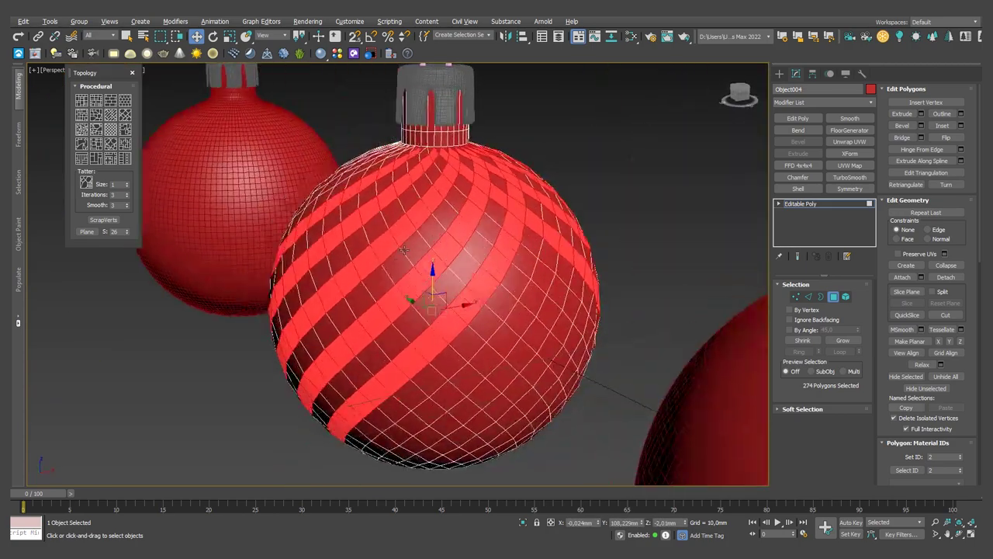
# Add the crossing diagonal bands to form a crisscross lattice selection.
pyautogui.keyDown('alt'); pyautogui.click(498, 334); pyautogui.keyUp('alt')
pyautogui.keyDown('shift'); pyautogui.click(535, 349); pyautogui.keyUp('shift')
pyautogui.keyDown('alt'); pyautogui.moveTo(550, 355); pyautogui.dragTo(404, 341, button='middle'); pyautogui.keyUp('alt')
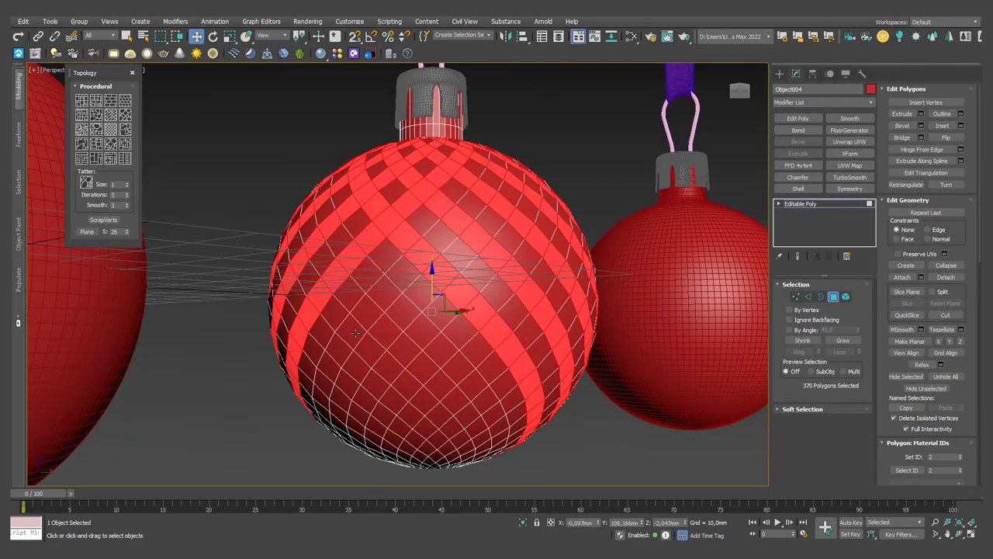
pyautogui.keyDown('shift'); pyautogui.click(349, 310); pyautogui.keyUp('shift')
pyautogui.keyDown('shift'); pyautogui.click(401, 348); pyautogui.keyUp('shift')
pyautogui.keyDown('shift'); pyautogui.click(431, 326); pyautogui.keyUp('shift')
pyautogui.keyDown('shift'); pyautogui.click(463, 369); pyautogui.keyUp('shift')
pyautogui.keyDown('shift'); pyautogui.click(481, 388); pyautogui.keyUp('shift')
pyautogui.keyDown('alt'); pyautogui.moveTo(481, 388); pyautogui.dragTo(402, 170, button='middle'); pyautogui.keyUp('alt')
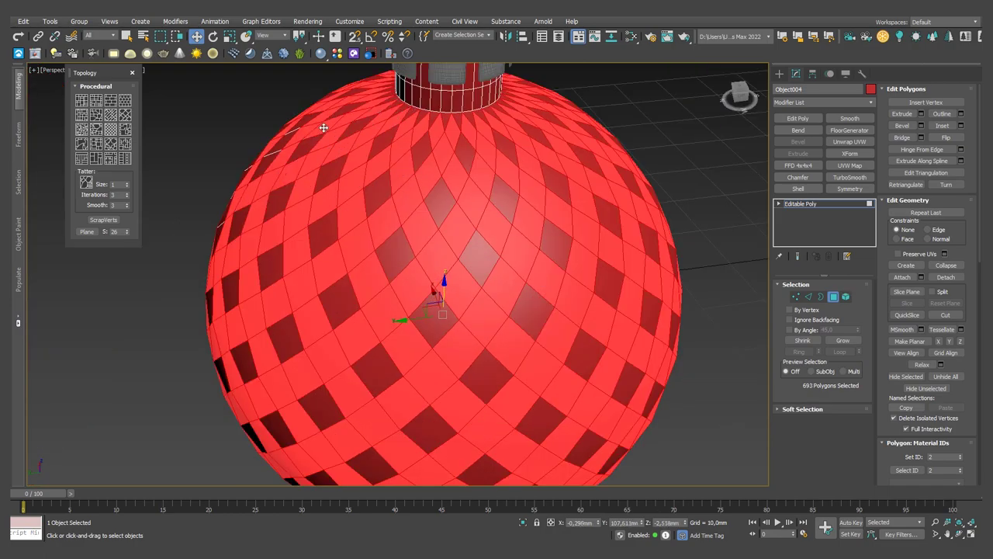
pyautogui.moveTo(326, 135)
pyautogui.keyDown('alt'); pyautogui.mouseDown(button='middle')
pyautogui.moveTo(348, 190)
pyautogui.moveTo(467, 185)
pyautogui.mouseUp(button='middle'); pyautogui.keyUp('alt')
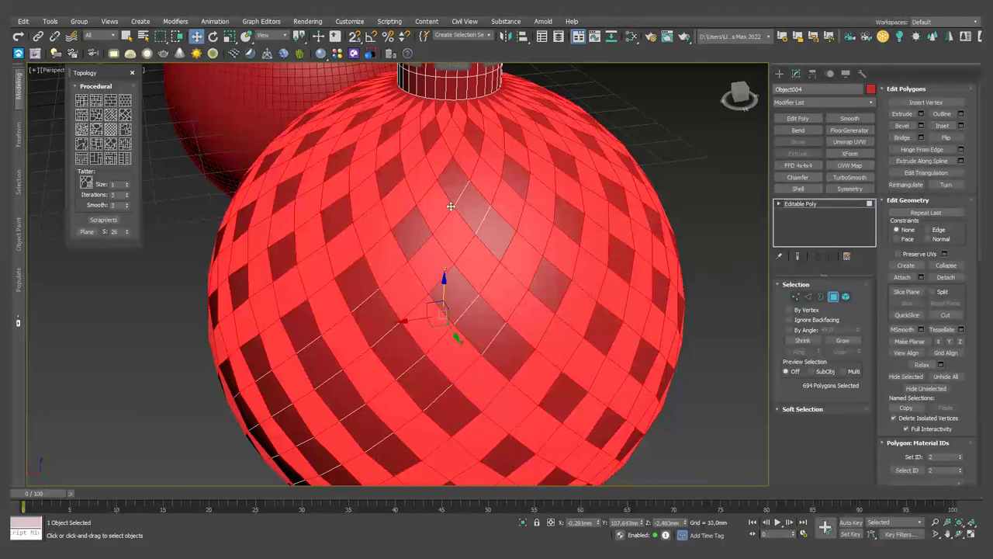
# Add the missed lattice patches on the lower part of the ornament to the selection.
pyautogui.keyDown('shift'); pyautogui.click(425, 382); pyautogui.keyUp('shift')
pyautogui.keyDown('shift'); pyautogui.click(342, 435); pyautogui.keyUp('shift')
pyautogui.keyDown('shift'); pyautogui.click(283, 404); pyautogui.keyUp('shift')
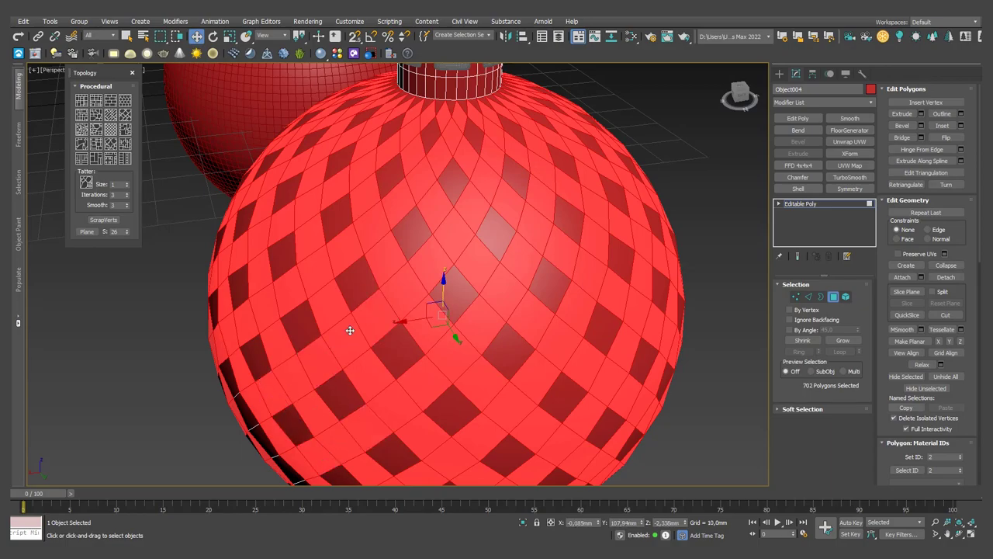
pyautogui.keyDown('alt'); pyautogui.moveTo(350, 330); pyautogui.dragTo(497, 331, button='middle'); pyautogui.keyUp('alt')
pyautogui.keyDown('shift'); pyautogui.click(497, 332); pyautogui.keyUp('shift')
pyautogui.keyDown('shift'); pyautogui.click(543, 387); pyautogui.keyUp('shift')
pyautogui.moveTo(543, 387); pyautogui.dragTo(548, 271, button='middle')
pyautogui.scroll(-5, 548, 271)
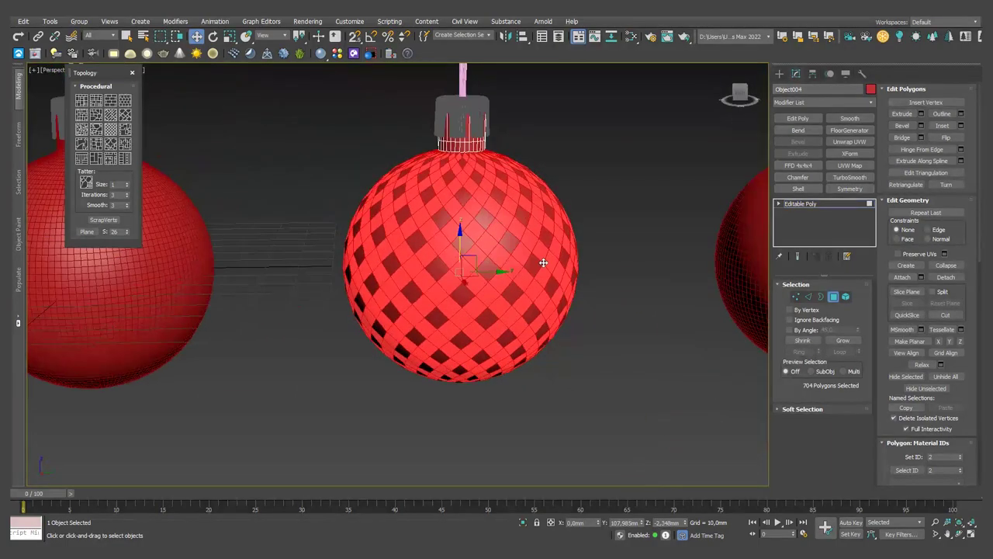
# Detach the lattice polygons as Object005 and add a Shell modifier to it.
pyautogui.click(946, 277)
pyautogui.click(519, 283)
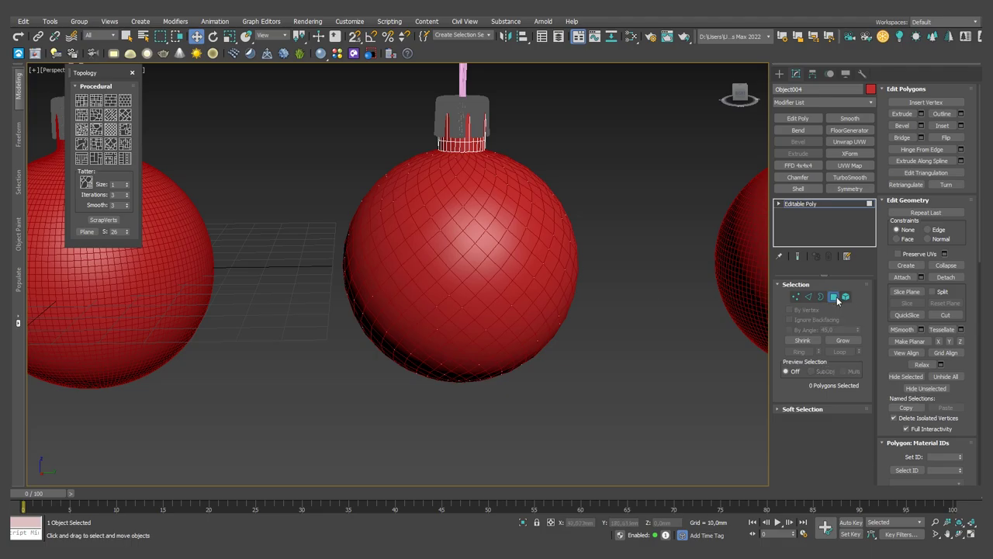
pyautogui.click(497, 233)
pyautogui.click(798, 189)
pyautogui.scroll(5, 530, 216)
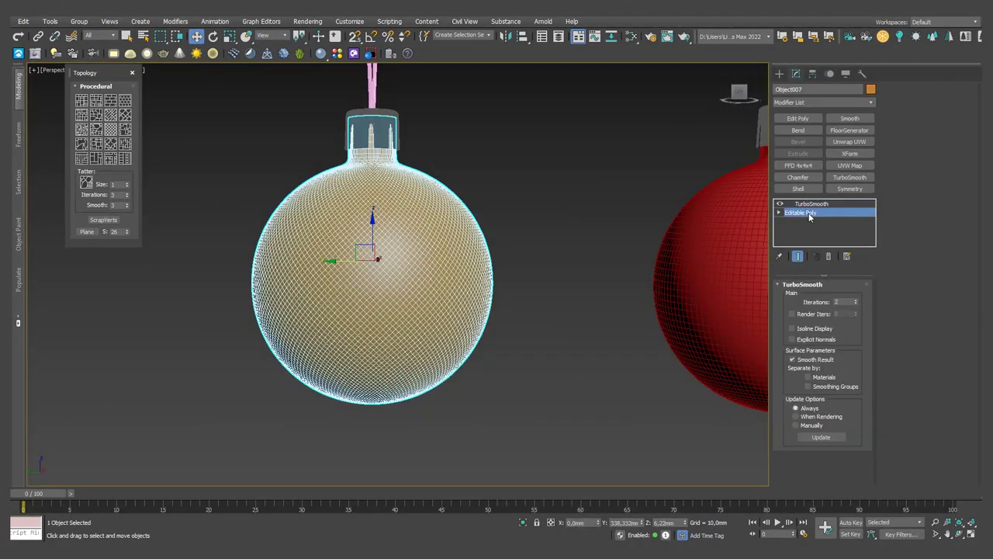
# Enter polygon mode on the ornament and set its colour to light blue.
pyautogui.click(833, 296)
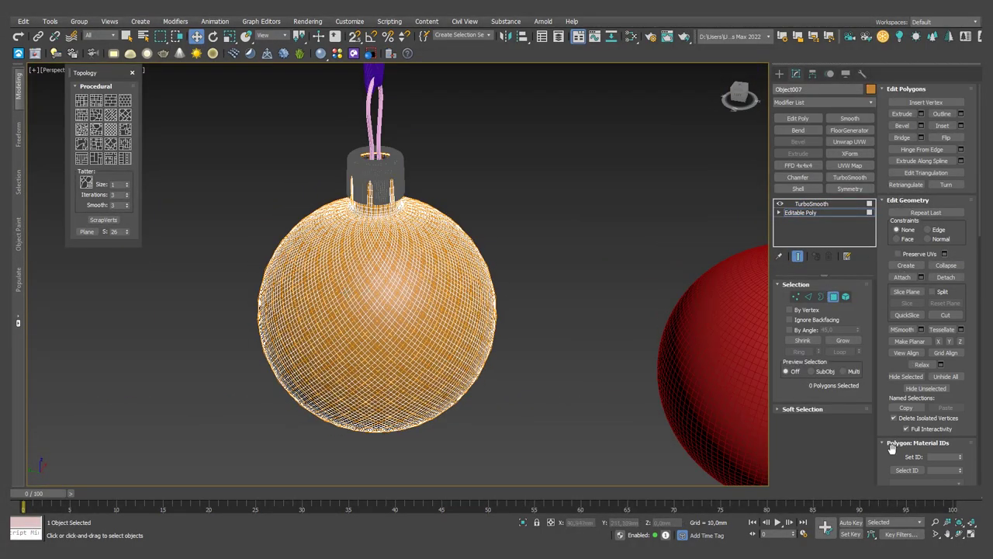
pyautogui.scroll(-5, 892, 449)
pyautogui.click(946, 404)
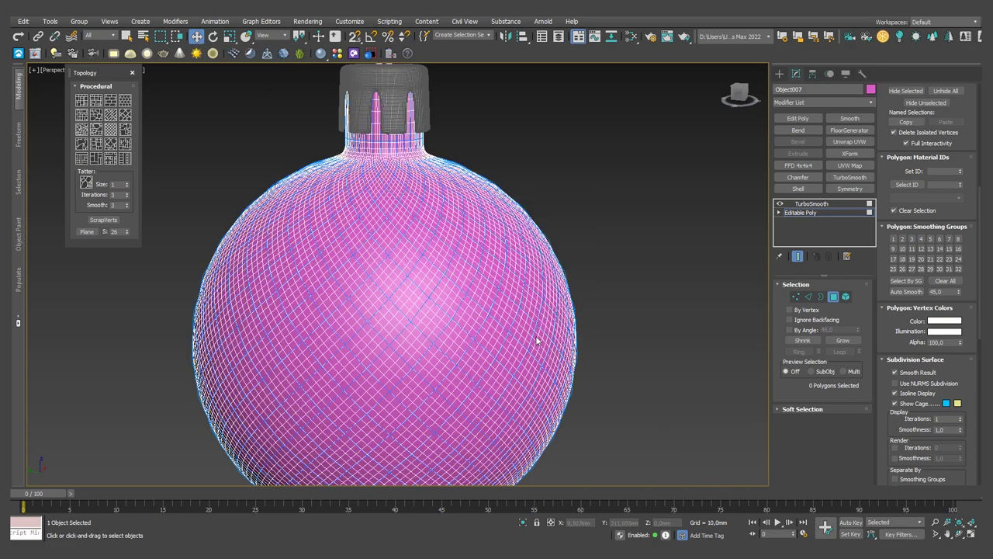
pyautogui.click(871, 90)
pyautogui.click(439, 290)
# Select the first diagonal stripes of polygons, undoing an unwanted extra stripe.
pyautogui.click(539, 337)
pyautogui.click(401, 215)
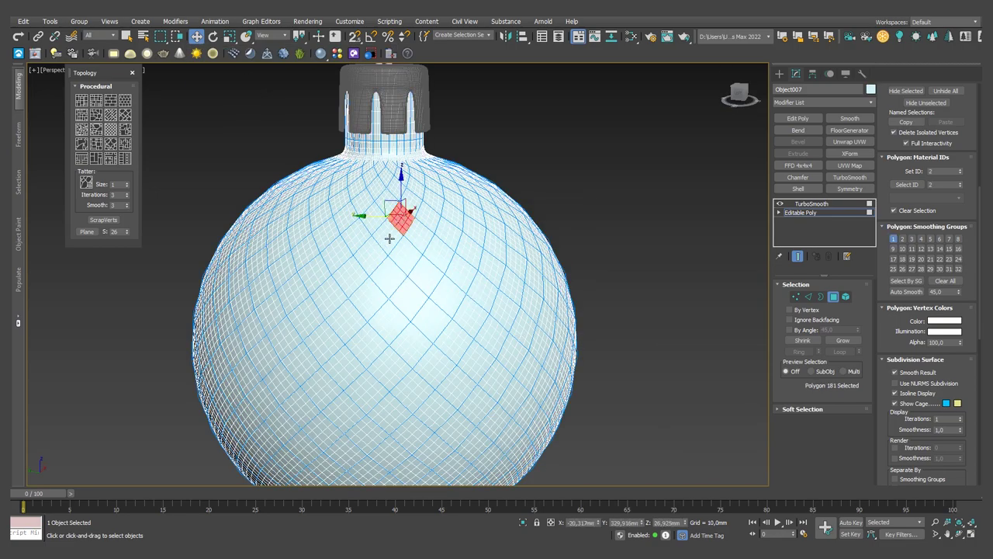
pyautogui.keyDown('shift'); pyautogui.click(392, 229); pyautogui.keyUp('shift')
pyautogui.keyDown('ctrl'); pyautogui.click(351, 211); pyautogui.keyUp('ctrl')
pyautogui.keyDown('ctrl'); pyautogui.keyDown('shift'); pyautogui.click(358, 207); pyautogui.keyUp('shift'); pyautogui.keyUp('ctrl')
pyautogui.hotkey('ctrl', 'z')
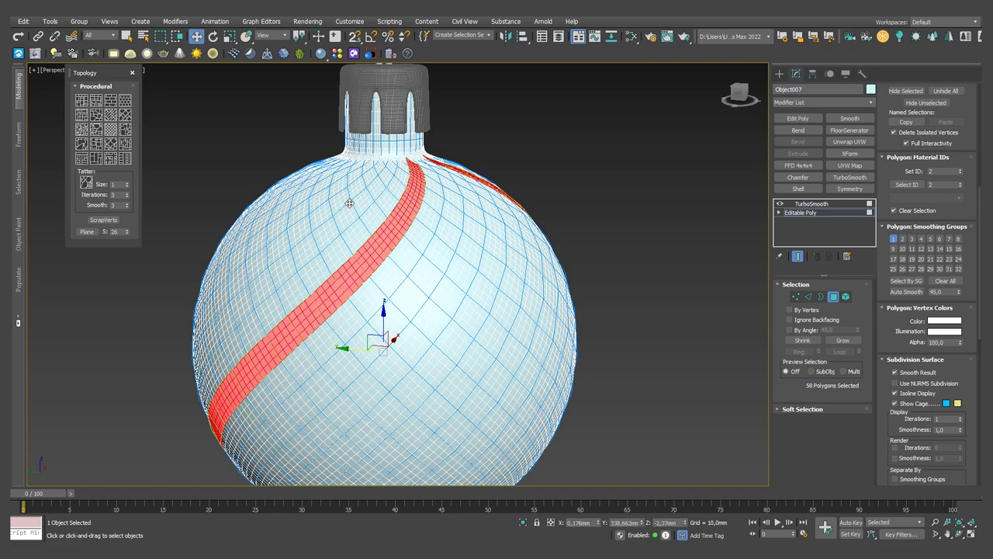
# Add further parallel stripes and polygon loops around the ornament to complete the criss-cross selection.
pyautogui.keyDown('alt'); pyautogui.moveTo(343, 199); pyautogui.dragTo(386, 283, button='middle'); pyautogui.keyUp('alt')
pyautogui.keyDown('ctrl'); pyautogui.keyDown('shift'); pyautogui.click(346, 236); pyautogui.keyUp('shift'); pyautogui.keyUp('ctrl')
pyautogui.moveTo(346, 236)
pyautogui.keyDown('alt'); pyautogui.mouseDown(button='middle')
pyautogui.moveTo(393, 291)
pyautogui.moveTo(454, 299)
pyautogui.mouseUp(button='middle'); pyautogui.keyUp('alt')
pyautogui.keyDown('ctrl'); pyautogui.keyDown('shift'); pyautogui.click(397, 265); pyautogui.keyUp('shift'); pyautogui.keyUp('ctrl')
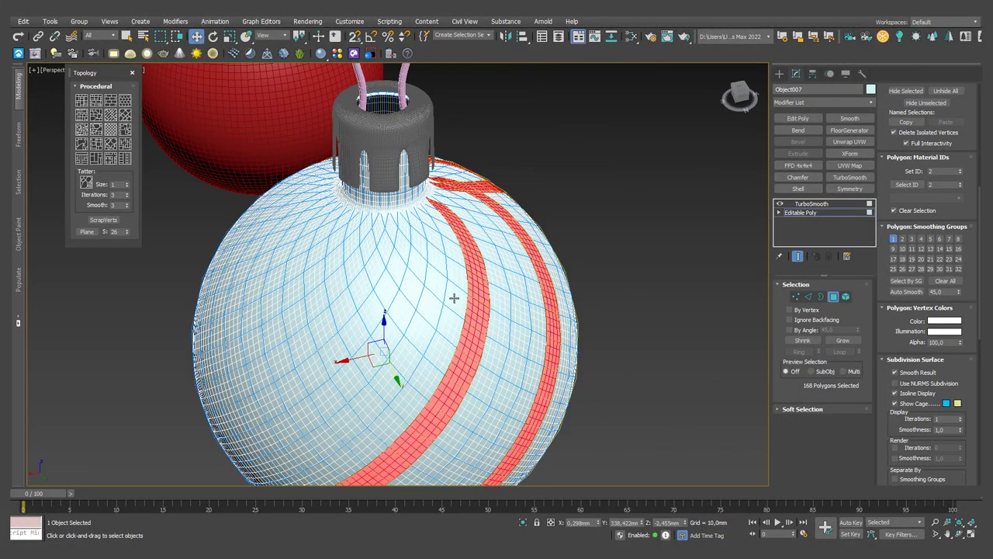
pyautogui.keyDown('ctrl'); pyautogui.keyDown('shift'); pyautogui.click(404, 247); pyautogui.keyUp('shift'); pyautogui.keyUp('ctrl')
pyautogui.moveTo(404, 246)
pyautogui.keyDown('alt'); pyautogui.mouseDown(button='middle')
pyautogui.moveTo(409, 270)
pyautogui.moveTo(421, 265)
pyautogui.moveTo(419, 316)
pyautogui.mouseUp(button='middle'); pyautogui.keyUp('alt')
pyautogui.keyDown('ctrl'); pyautogui.keyDown('shift'); pyautogui.click(421, 265); pyautogui.keyUp('shift'); pyautogui.keyUp('ctrl')
pyautogui.keyDown('ctrl'); pyautogui.keyDown('shift'); pyautogui.click(392, 245); pyautogui.keyUp('shift'); pyautogui.keyUp('ctrl')
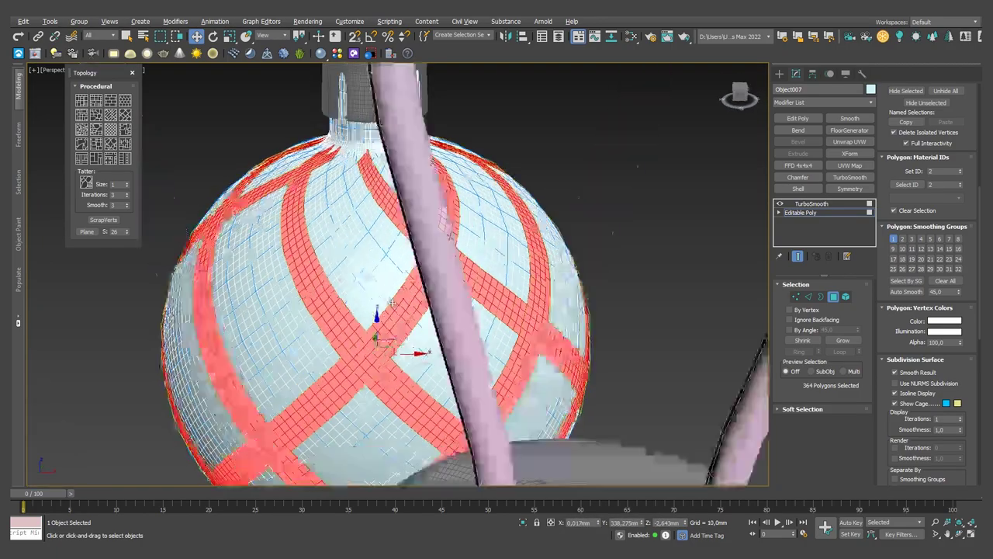
pyautogui.keyDown('alt'); pyautogui.moveTo(392, 245); pyautogui.dragTo(275, 300, button='middle'); pyautogui.keyUp('alt')
pyautogui.keyDown('ctrl'); pyautogui.keyDown('shift'); pyautogui.click(290, 369); pyautogui.keyUp('shift'); pyautogui.keyUp('ctrl')
pyautogui.moveTo(290, 370)
pyautogui.keyDown('alt'); pyautogui.mouseDown(button='middle')
pyautogui.moveTo(419, 269)
pyautogui.moveTo(372, 200)
pyautogui.mouseUp(button='middle'); pyautogui.keyUp('alt')
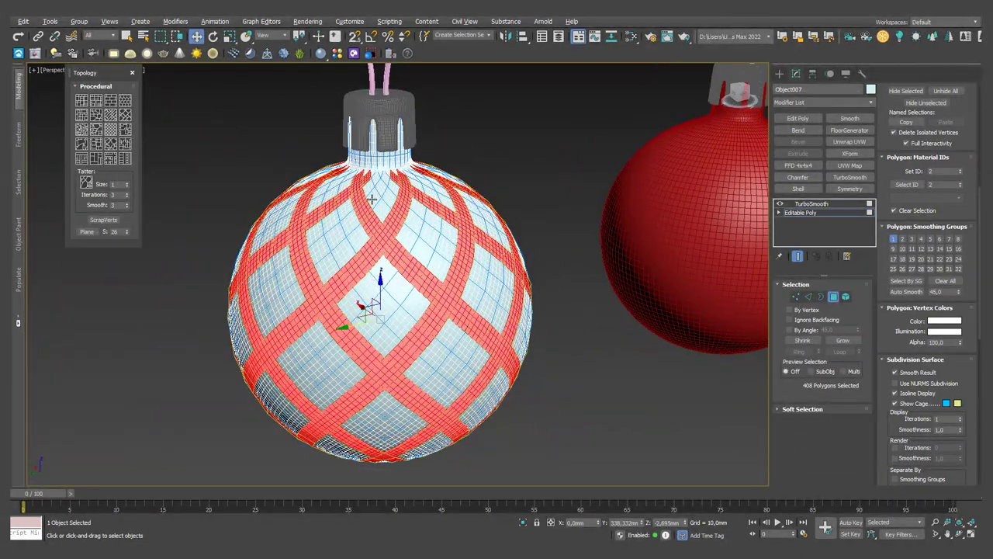
# Orbit and zoom around the ornament to inspect the selected stripe pattern from all sides.
pyautogui.moveTo(371, 268)
pyautogui.keyDown('alt'); pyautogui.mouseDown(button='middle')
pyautogui.moveTo(377, 347)
pyautogui.moveTo(355, 314)
pyautogui.mouseUp(button='middle'); pyautogui.keyUp('alt')
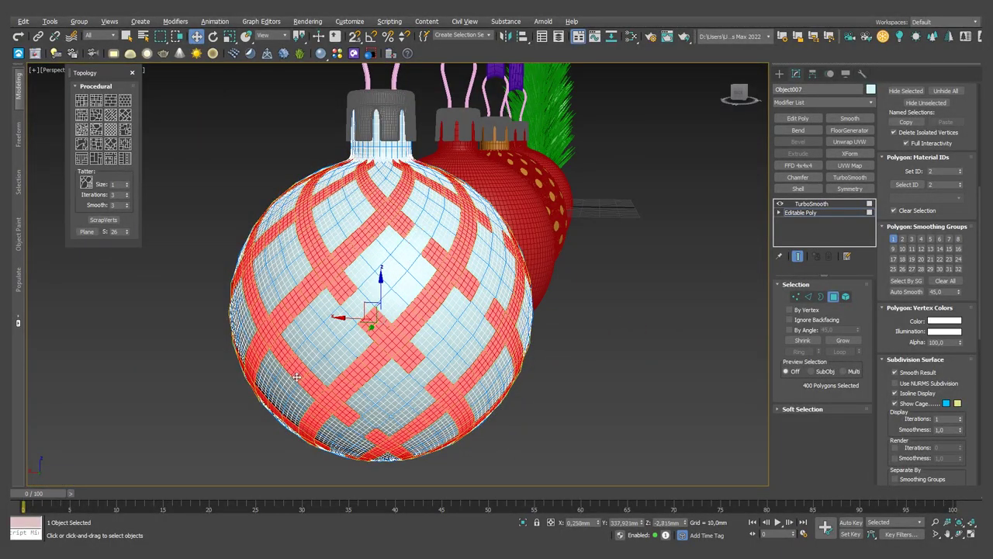
pyautogui.moveTo(296, 376)
pyautogui.keyDown('alt'); pyautogui.mouseDown(button='middle')
pyautogui.moveTo(358, 376)
pyautogui.moveTo(406, 304)
pyautogui.mouseUp(button='middle'); pyautogui.keyUp('alt')
pyautogui.keyDown('alt'); pyautogui.moveTo(351, 324); pyautogui.dragTo(294, 409, button='middle'); pyautogui.keyUp('alt')
pyautogui.moveTo(362, 346)
pyautogui.keyDown('alt'); pyautogui.mouseDown(button='middle')
pyautogui.moveTo(383, 383)
pyautogui.moveTo(410, 326)
pyautogui.mouseUp(button='middle'); pyautogui.keyUp('alt')
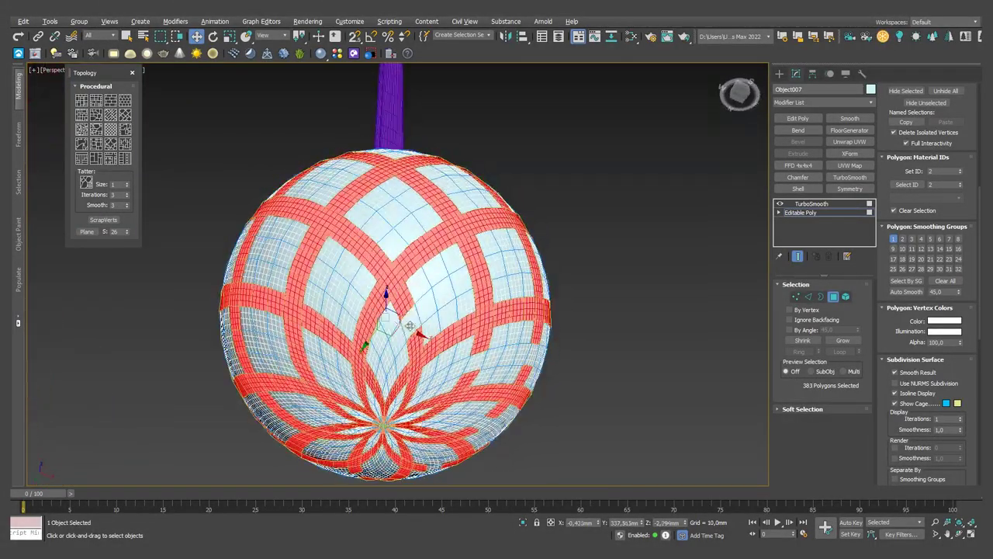
pyautogui.keyDown('alt'); pyautogui.moveTo(475, 274); pyautogui.dragTo(409, 331, button='middle'); pyautogui.keyUp('alt')
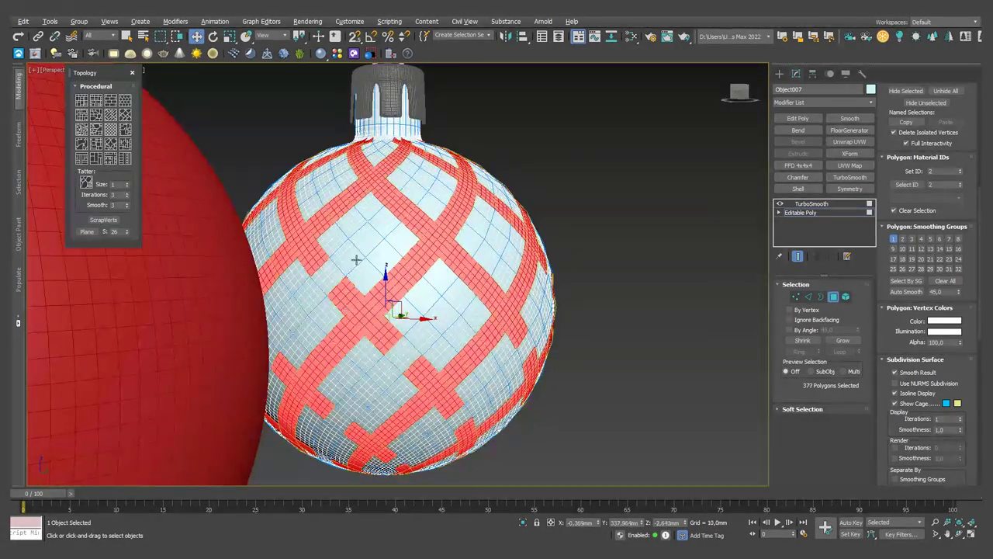
pyautogui.keyDown('alt'); pyautogui.moveTo(476, 269); pyautogui.dragTo(416, 265, button='middle'); pyautogui.keyUp('alt')
pyautogui.keyDown('alt'); pyautogui.moveTo(426, 199); pyautogui.dragTo(365, 208, button='middle'); pyautogui.keyUp('alt')
pyautogui.keyDown('alt'); pyautogui.moveTo(237, 276); pyautogui.dragTo(397, 268, button='middle'); pyautogui.keyUp('alt')
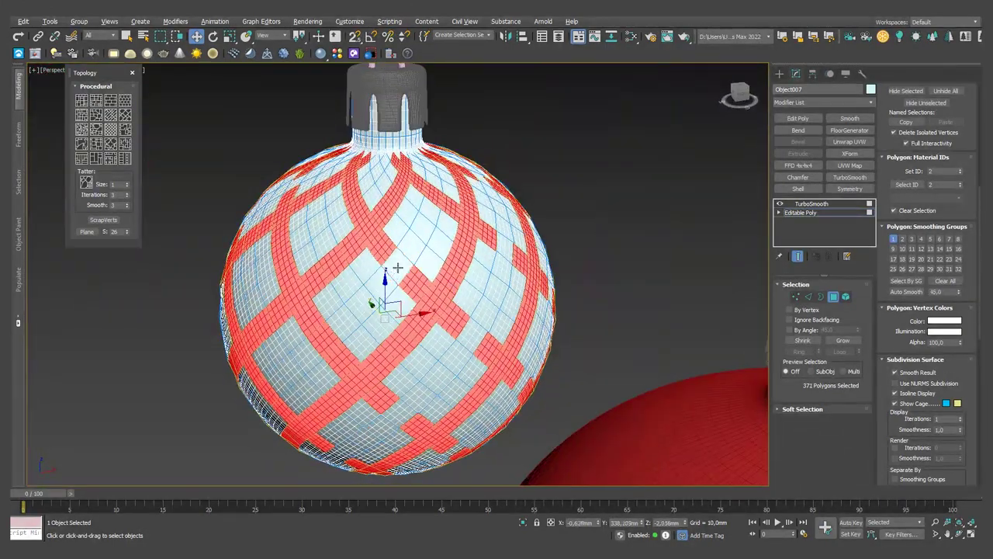
pyautogui.keyDown('alt'); pyautogui.moveTo(292, 241); pyautogui.dragTo(431, 292, button='middle'); pyautogui.keyUp('alt')
pyautogui.keyDown('alt'); pyautogui.moveTo(364, 346); pyautogui.dragTo(333, 314, button='middle'); pyautogui.keyUp('alt')
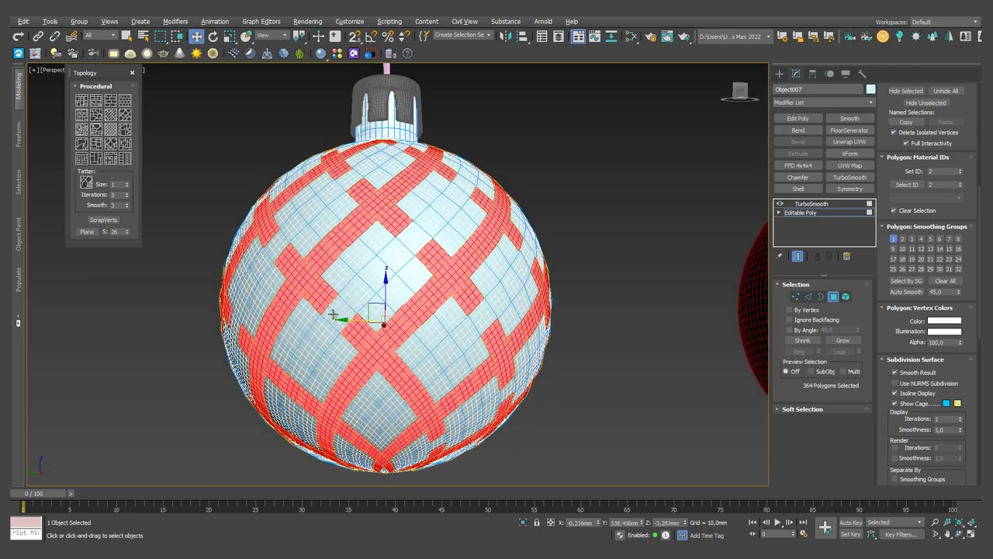
pyautogui.moveTo(344, 428)
pyautogui.keyDown('alt'); pyautogui.mouseDown(button='middle')
pyautogui.moveTo(394, 405)
pyautogui.moveTo(431, 411)
pyautogui.mouseUp(button='middle'); pyautogui.keyUp('alt')
pyautogui.keyDown('alt'); pyautogui.moveTo(357, 430); pyautogui.dragTo(398, 387, button='middle'); pyautogui.keyUp('alt')
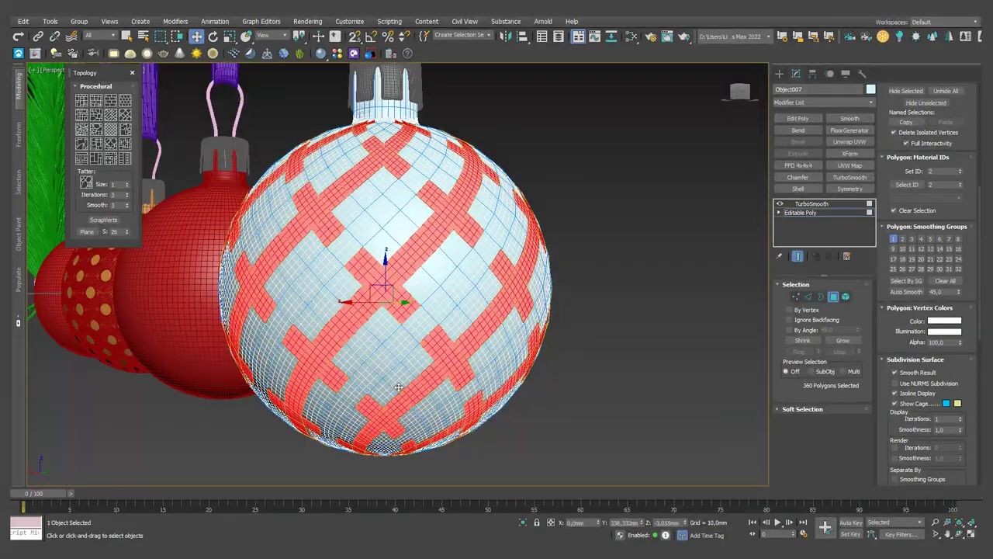
pyautogui.scroll(-3, 398, 387)
pyautogui.moveTo(443, 310)
pyautogui.keyDown('alt'); pyautogui.mouseDown(button='middle')
pyautogui.moveTo(243, 329)
pyautogui.moveTo(466, 325)
pyautogui.moveTo(402, 297)
pyautogui.moveTo(416, 302)
pyautogui.mouseUp(button='middle'); pyautogui.keyUp('alt')
pyautogui.scroll(5, 402, 297)
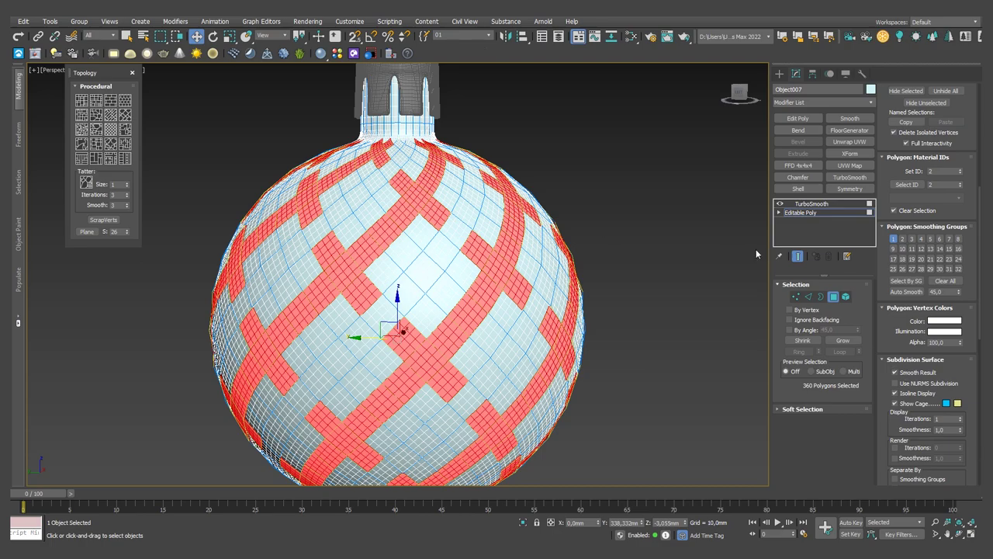
# Clone the ornament and detach its criss-cross pattern polygons as a copy, Object009.
pyautogui.click(835, 205)
pyautogui.rightClick(486, 247)
pyautogui.click(527, 305)
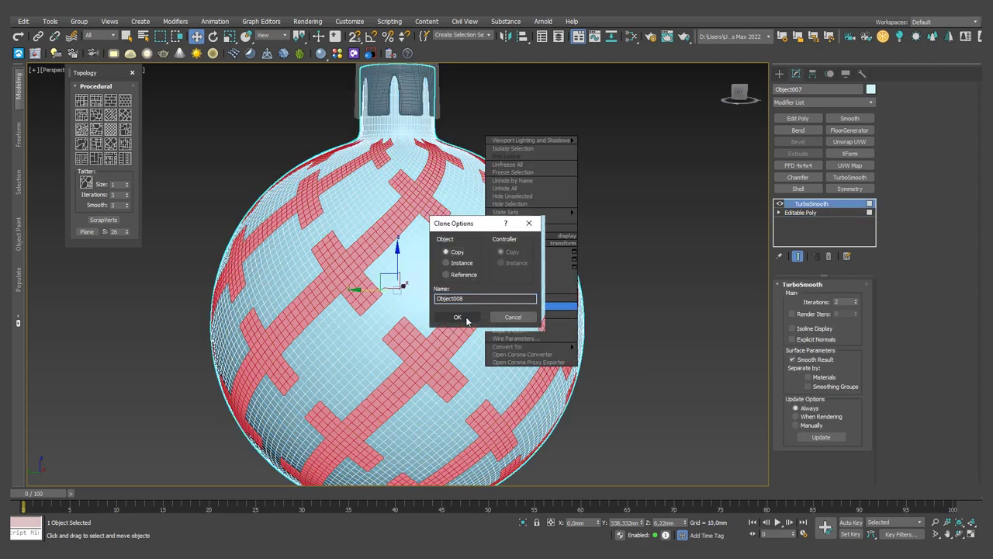
pyautogui.click(457, 318)
pyautogui.click(961, 289)
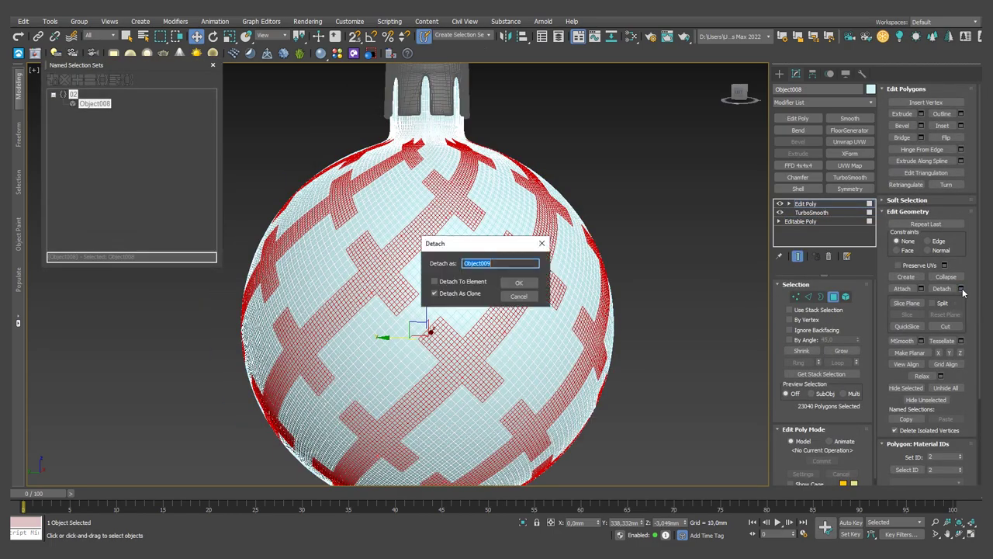
pyautogui.click(516, 284)
# Convert the ornament body to Editable Poly and give it and Object009 Shell thickness.
pyautogui.click(544, 233)
pyautogui.rightClick(556, 218)
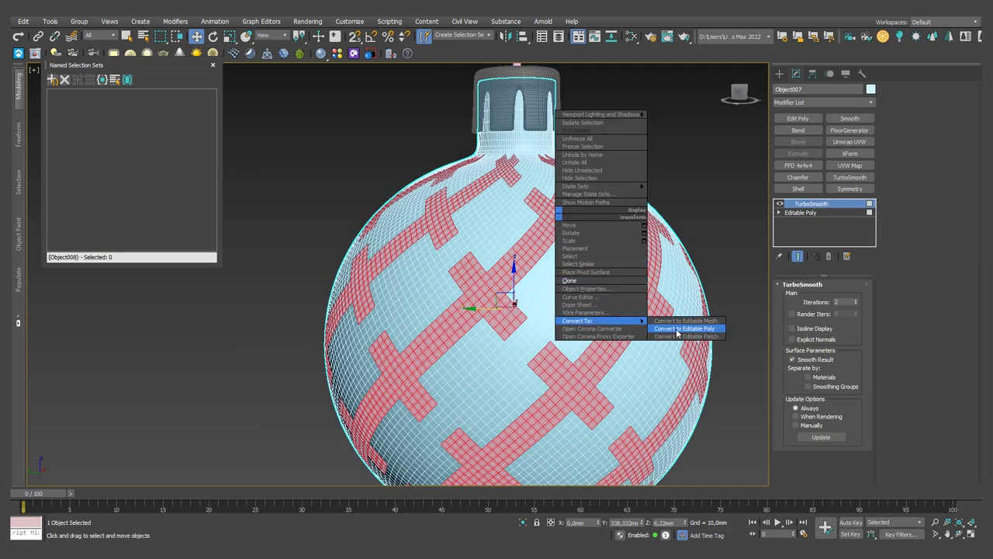
pyautogui.click(704, 329)
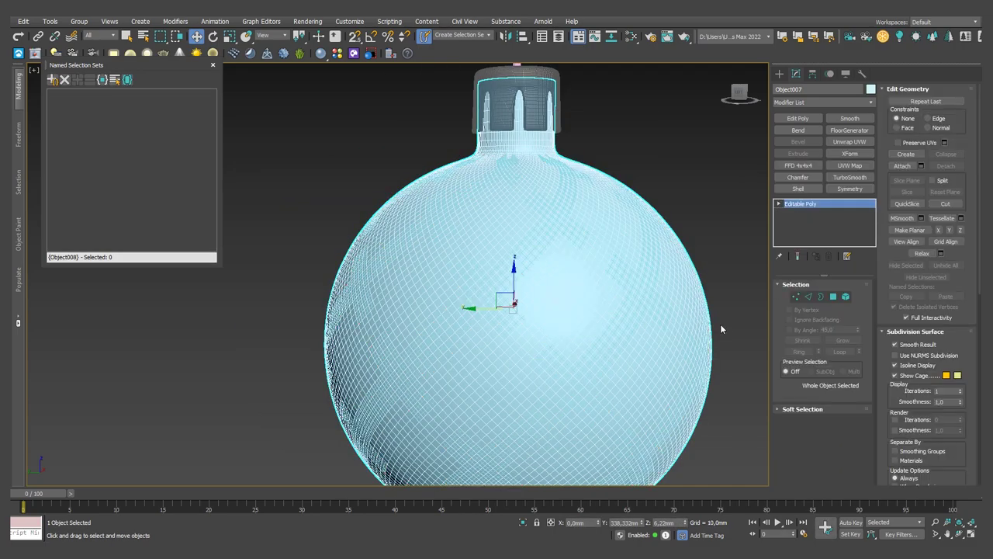
pyautogui.click(807, 187)
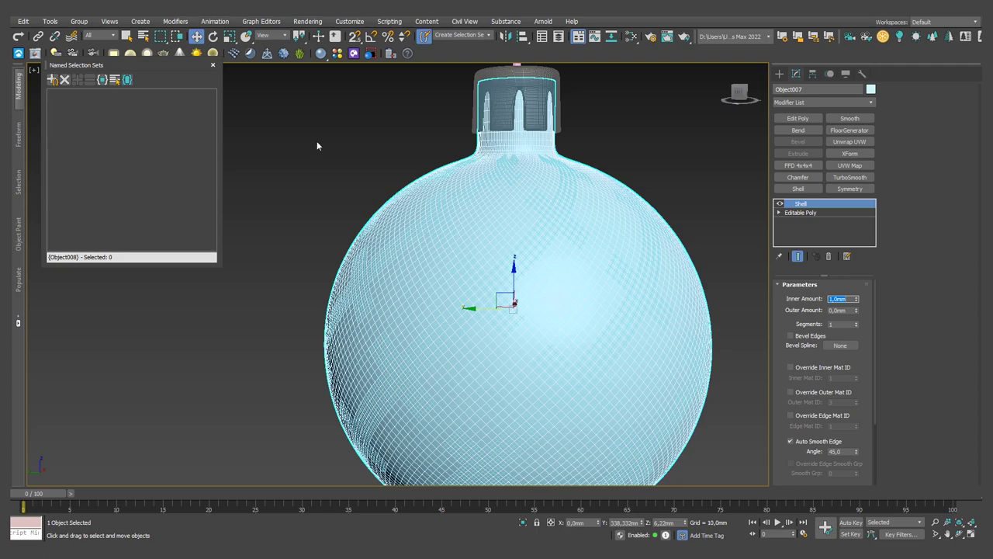
pyautogui.click(618, 284)
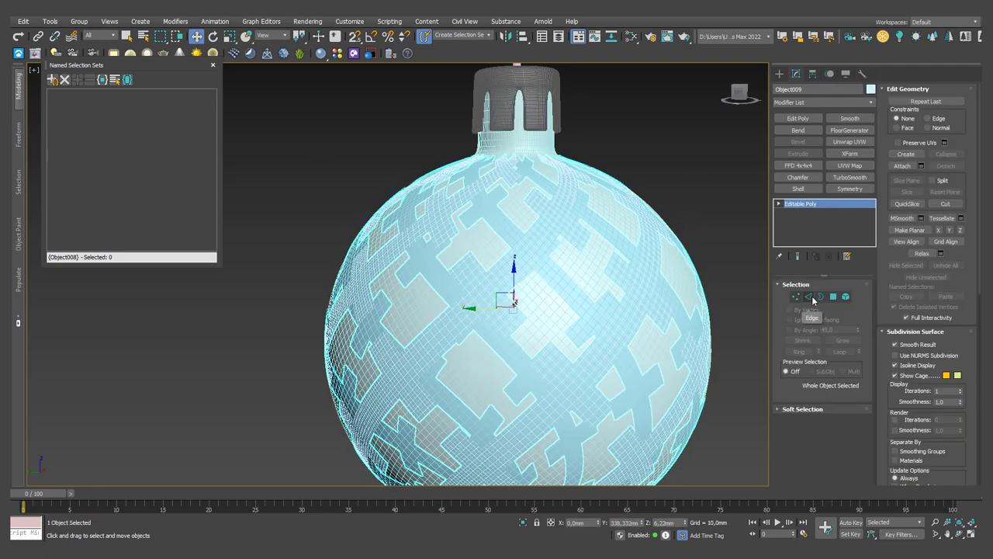
# Colour the ornament body green and the criss-cross pattern pink, then review the other ornaments.
pyautogui.click(590, 233)
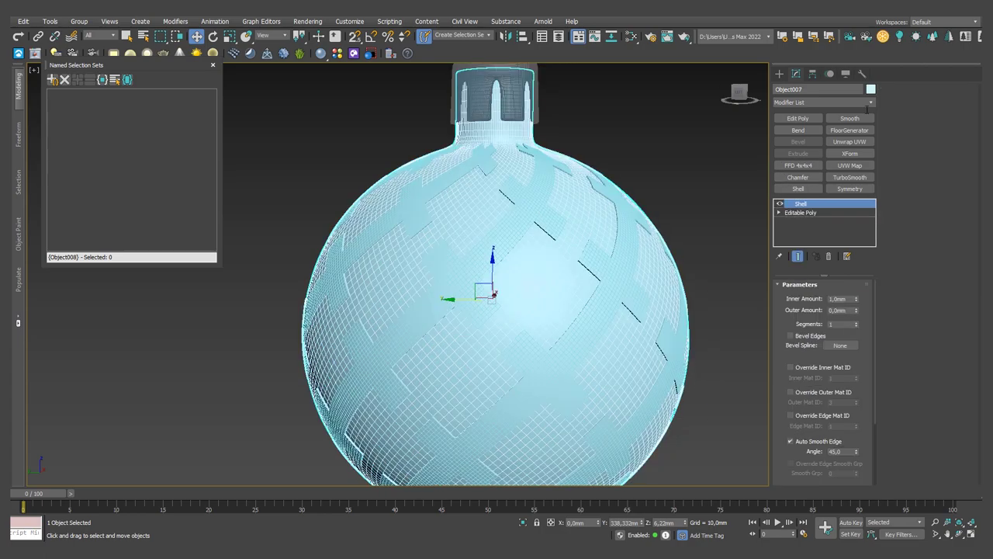
pyautogui.click(871, 88)
pyautogui.click(538, 335)
pyautogui.click(483, 288)
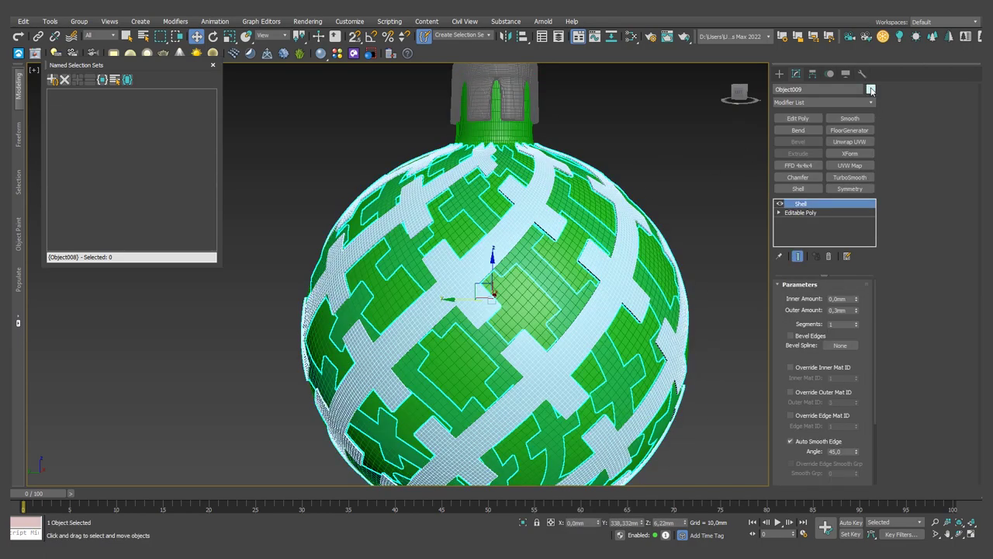
pyautogui.click(870, 88)
pyautogui.click(565, 270)
pyautogui.click(538, 335)
pyautogui.click(666, 172)
pyautogui.scroll(-5, 665, 172)
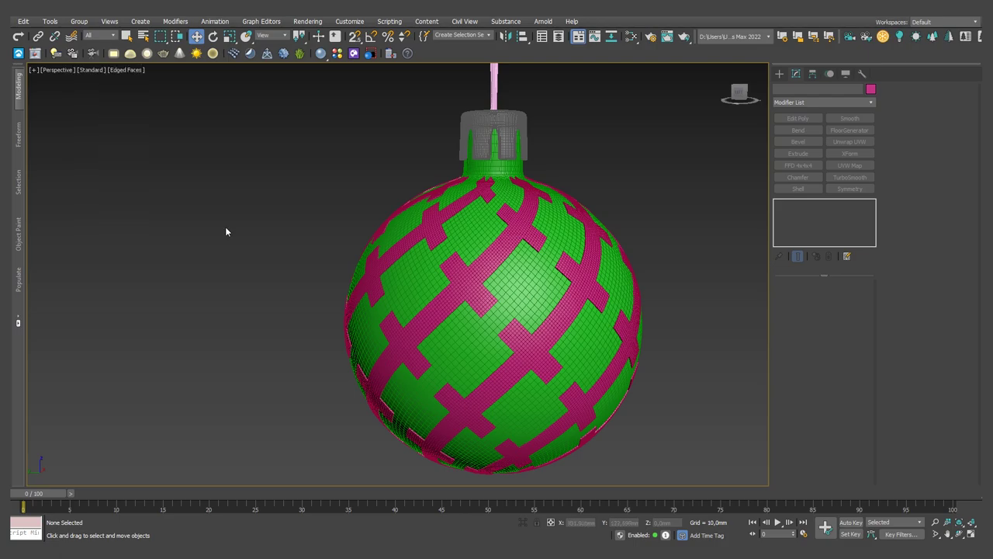
pyautogui.moveTo(533, 257); pyautogui.dragTo(165, 257, button='middle')
pyautogui.scroll(-5, 422, 257)
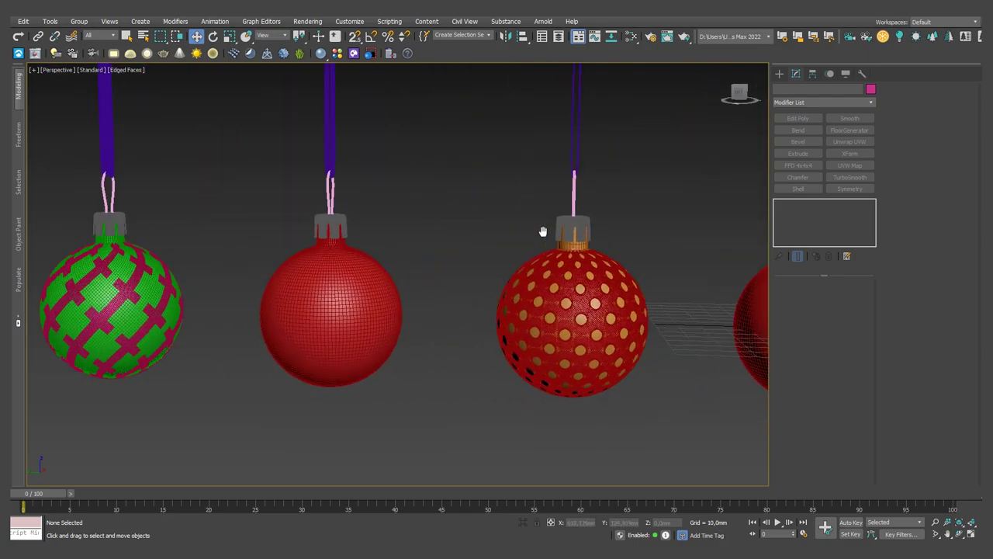
# Give Sphere003 a -119° Twist with Limit Effect confined to its lower part, topped by Edit Poly.
pyautogui.scroll(3, 334, 256)
pyautogui.click(462, 310)
pyautogui.click(869, 105)
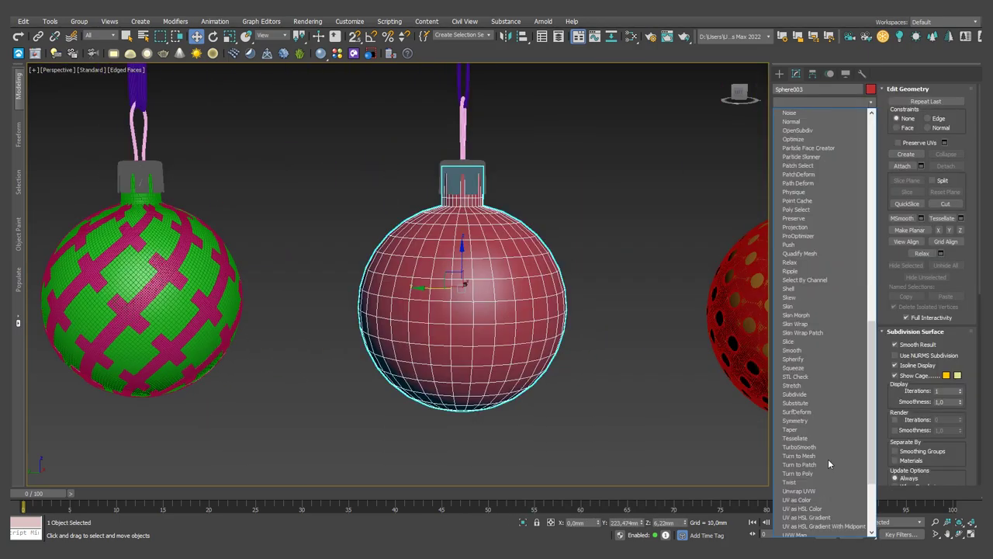
pyautogui.click(828, 459)
pyautogui.moveTo(846, 303); pyautogui.dragTo(868, 458)
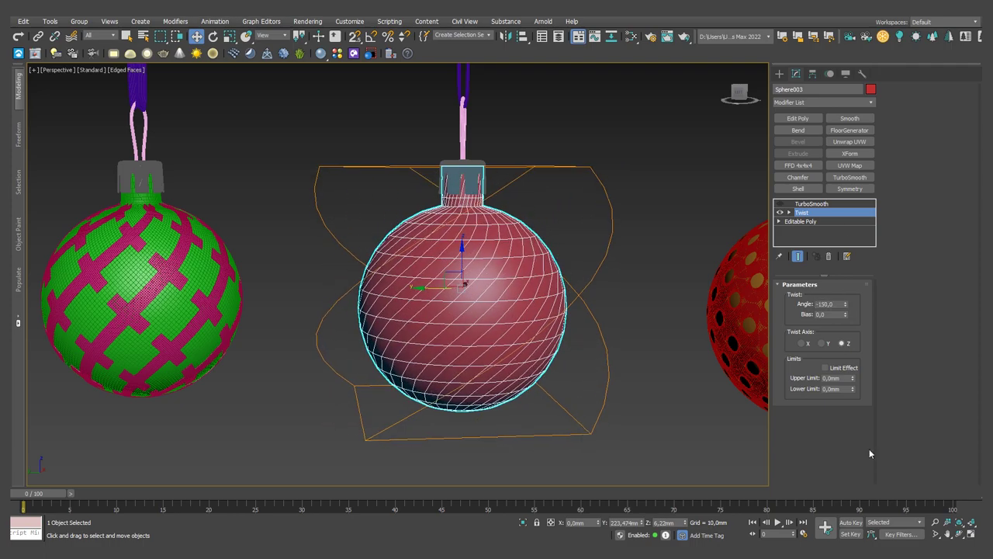
pyautogui.click(825, 367)
pyautogui.moveTo(853, 378); pyautogui.dragTo(849, 383)
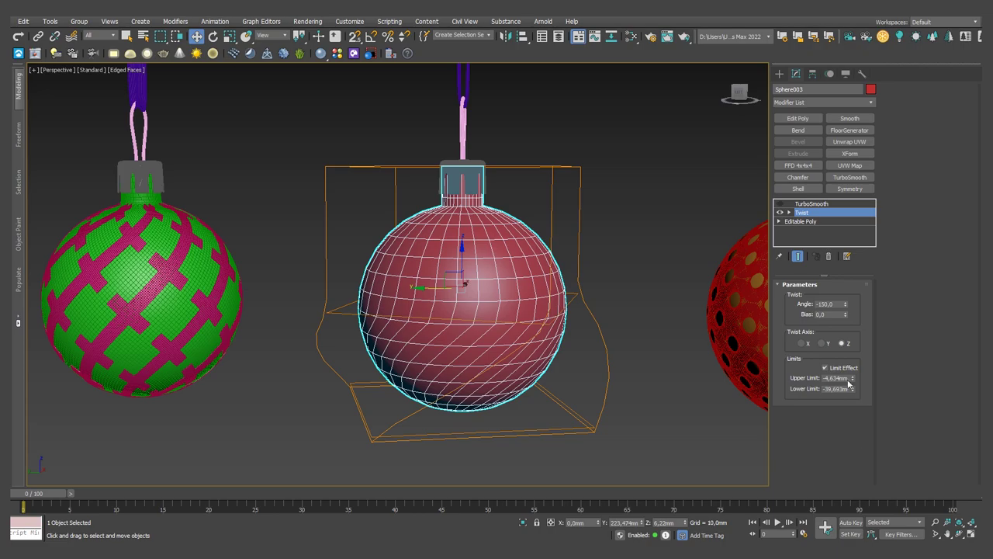
pyautogui.moveTo(844, 303); pyautogui.dragTo(844, 101)
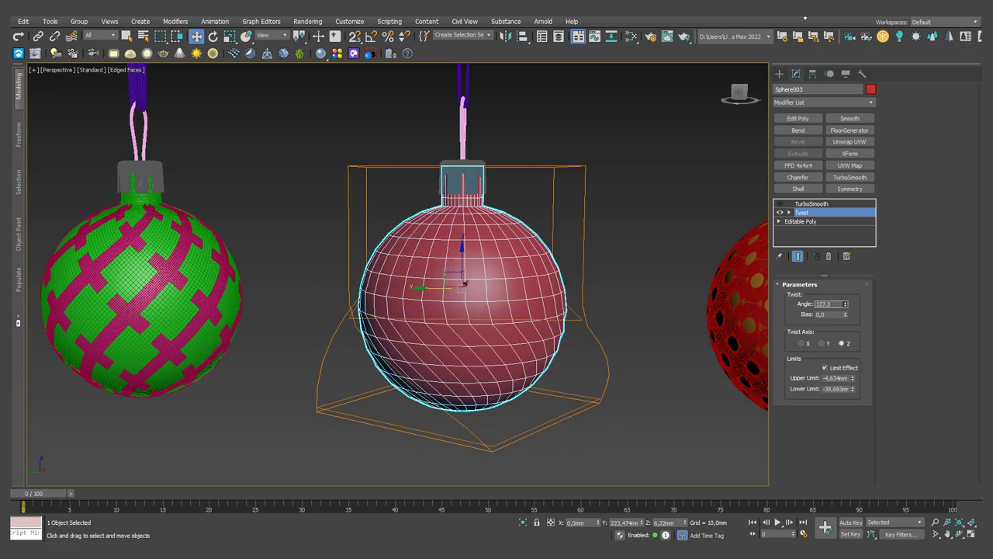
pyautogui.moveTo(844, 304); pyautogui.dragTo(845, 478)
pyautogui.moveTo(852, 378)
pyautogui.mouseDown()
pyautogui.moveTo(809, 240)
pyautogui.moveTo(810, 165)
pyautogui.mouseUp()
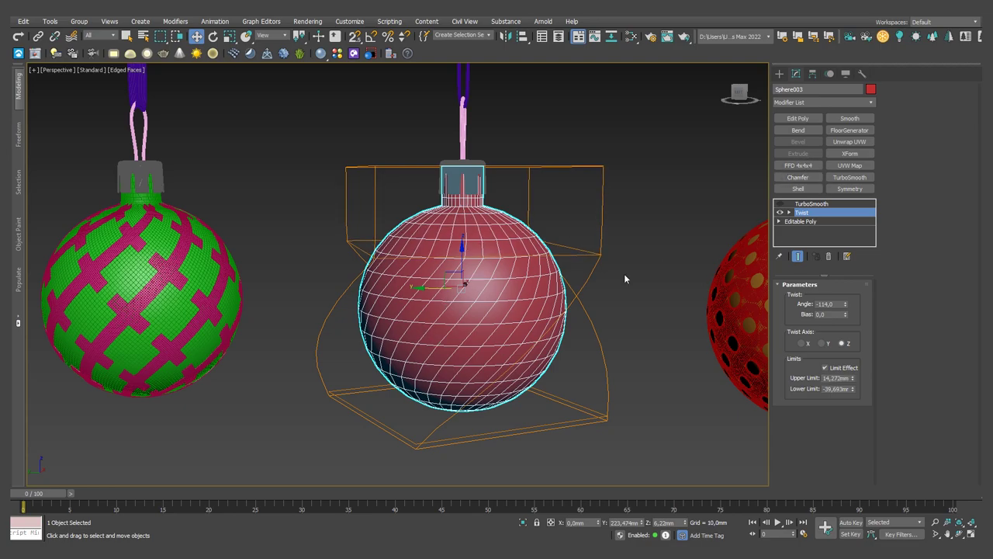
pyautogui.click(798, 117)
# Enter Polygon mode and select the first twisted stripe patch on the sphere.
pyautogui.press('z')
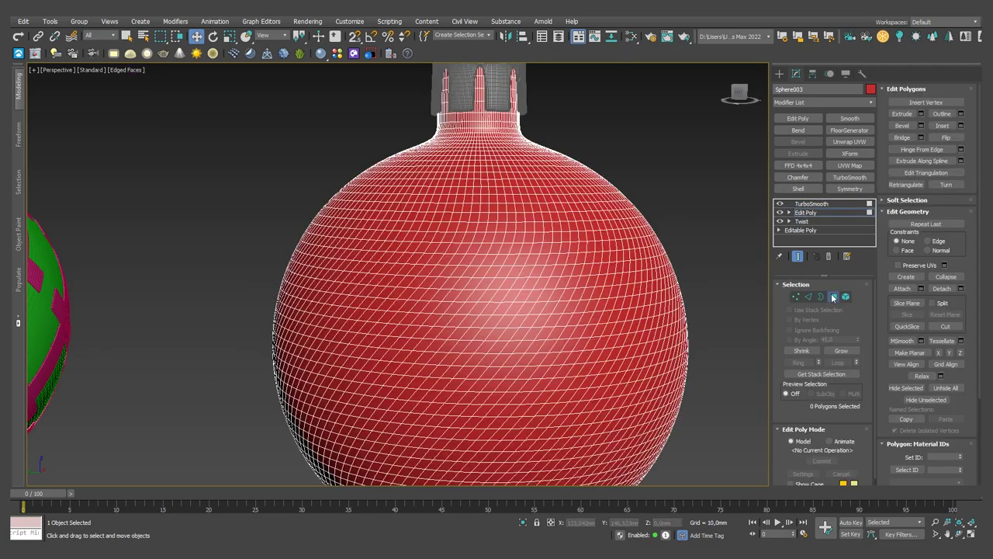
pyautogui.click(447, 264)
pyautogui.keyDown('shift'); pyautogui.click(434, 279); pyautogui.keyUp('shift')
pyautogui.scroll(-5, 381, 262)
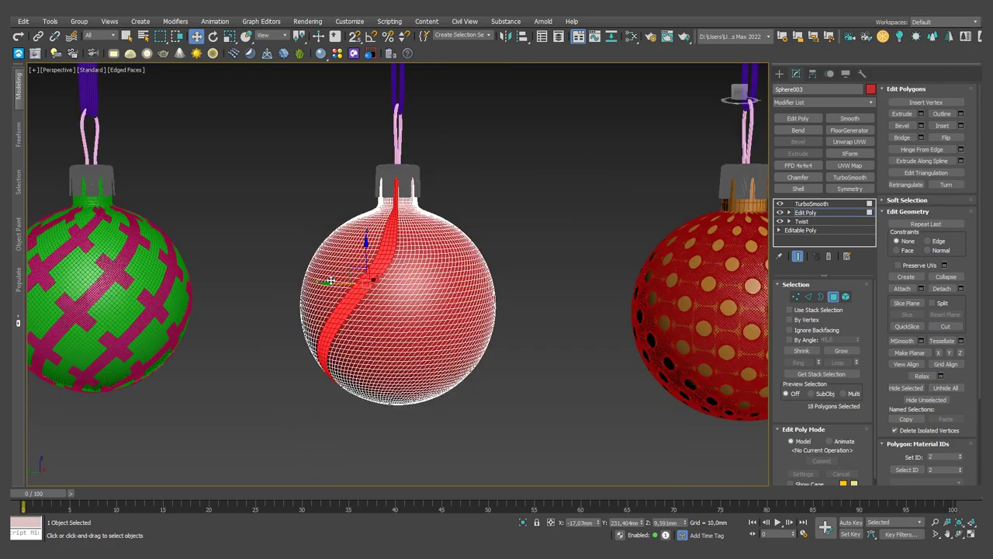
pyautogui.keyDown('alt'); pyautogui.moveTo(380, 263); pyautogui.dragTo(344, 273, button='middle'); pyautogui.keyUp('alt')
# Make the sphere light blue and set its cage colour to blue.
pyautogui.click(870, 89)
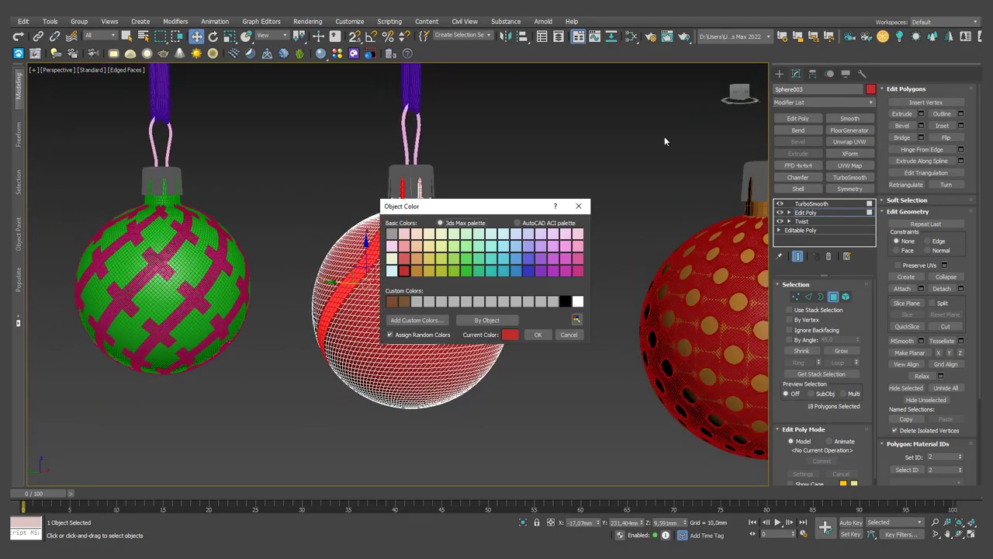
pyautogui.click(536, 333)
pyautogui.scroll(-1, 822, 372)
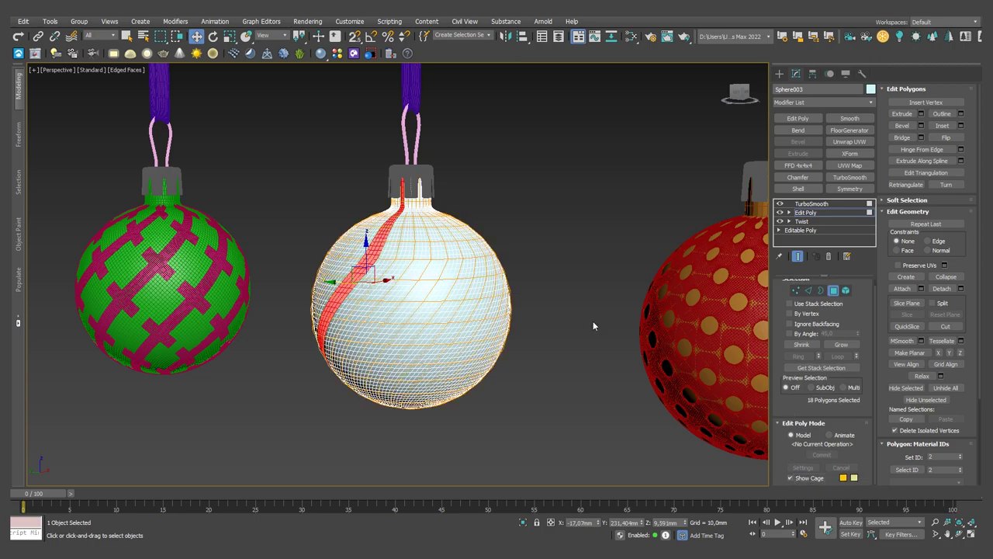
pyautogui.click(844, 477)
pyautogui.click(250, 95)
pyautogui.click(371, 163)
pyautogui.scroll(3, 478, 237)
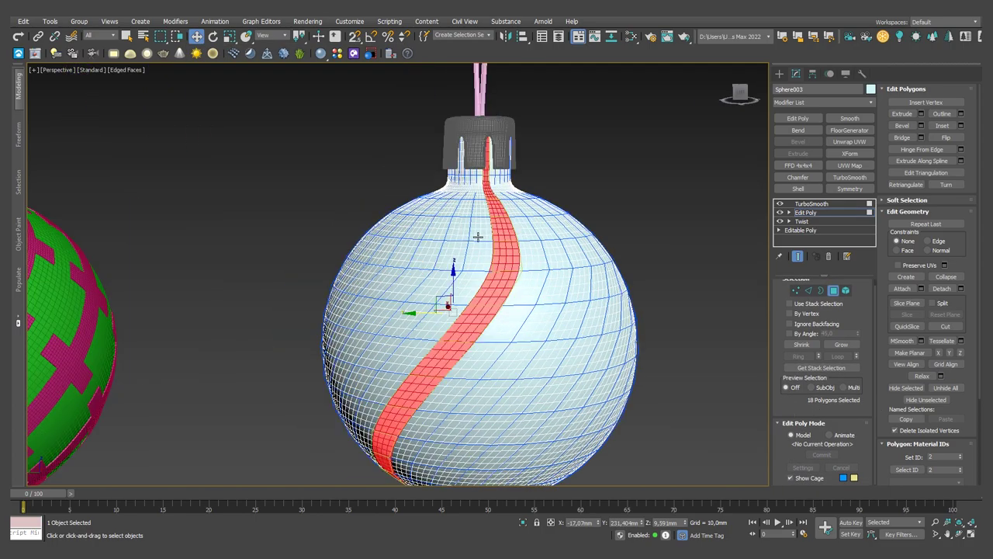
# Add the second, third and fourth stripes plus an adjacent strip to the selection.
pyautogui.keyDown('alt'); pyautogui.moveTo(392, 235); pyautogui.dragTo(373, 227, button='middle'); pyautogui.keyUp('alt')
pyautogui.keyDown('ctrl'); pyautogui.click(373, 228); pyautogui.keyUp('ctrl')
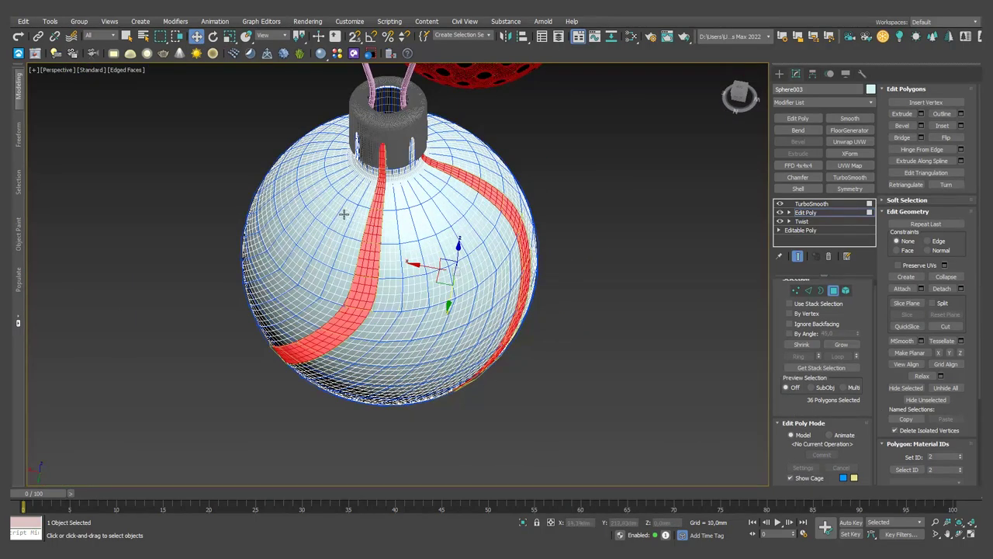
pyautogui.keyDown('ctrl'); pyautogui.click(301, 174); pyautogui.keyUp('ctrl')
pyautogui.moveTo(302, 174)
pyautogui.keyDown('alt'); pyautogui.mouseDown(button='middle')
pyautogui.moveTo(351, 222)
pyautogui.moveTo(345, 241)
pyautogui.mouseUp(button='middle'); pyautogui.keyUp('alt')
pyautogui.keyDown('ctrl'); pyautogui.click(292, 227); pyautogui.keyUp('ctrl')
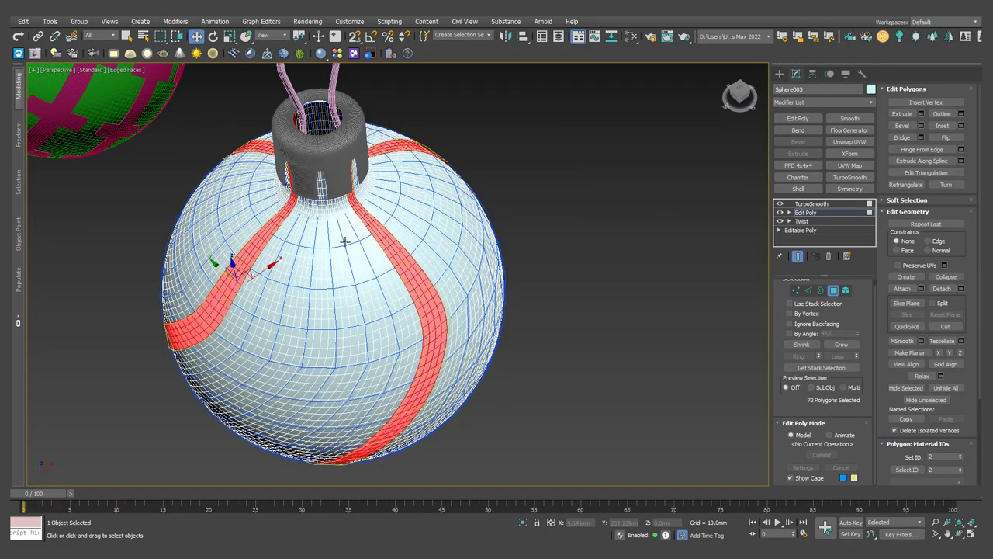
pyautogui.keyDown('ctrl'); pyautogui.click(282, 232); pyautogui.keyUp('ctrl')
pyautogui.keyDown('ctrl'); pyautogui.click(380, 232); pyautogui.keyUp('ctrl')
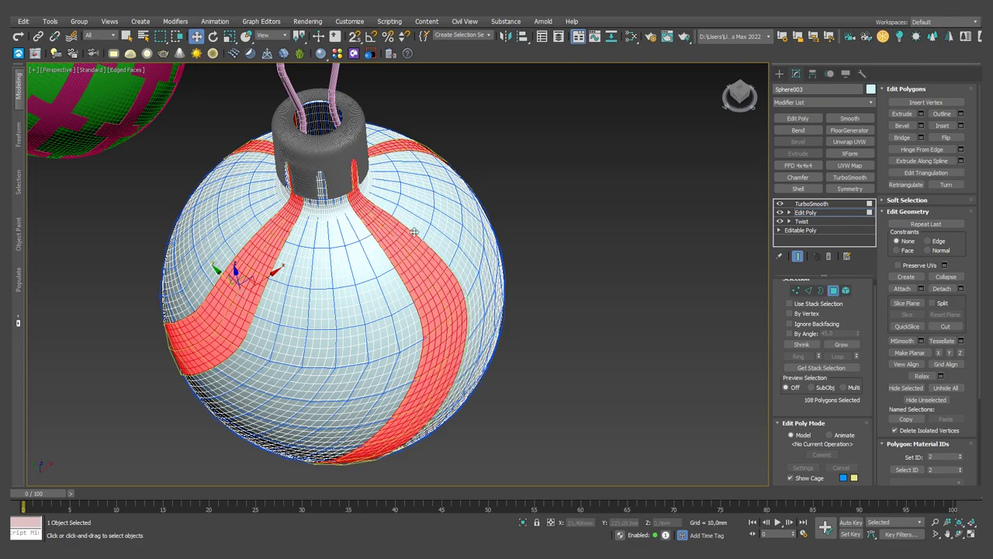
pyautogui.moveTo(380, 232)
pyautogui.keyDown('alt'); pyautogui.mouseDown(button='middle')
pyautogui.moveTo(364, 221)
pyautogui.moveTo(293, 295)
pyautogui.moveTo(294, 271)
pyautogui.mouseUp(button='middle'); pyautogui.keyUp('alt')
# Add further stripe strips around the bauble to the polygon selection.
pyautogui.keyDown('ctrl'); pyautogui.click(365, 220); pyautogui.keyUp('ctrl')
pyautogui.keyDown('ctrl'); pyautogui.click(292, 295); pyautogui.keyUp('ctrl')
pyautogui.keyDown('ctrl'); pyautogui.click(344, 219); pyautogui.keyUp('ctrl')
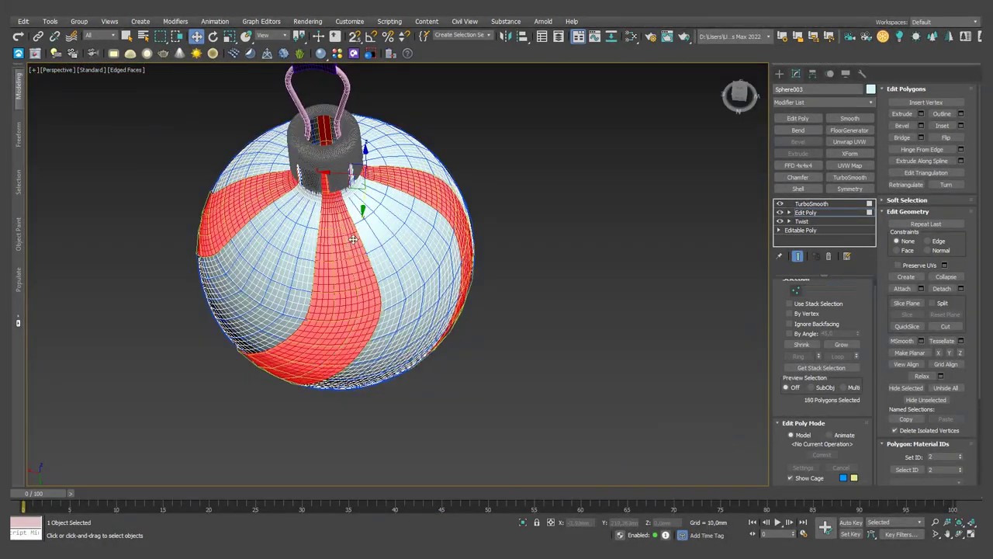
pyautogui.moveTo(344, 218)
pyautogui.keyDown('alt'); pyautogui.mouseDown(button='middle')
pyautogui.moveTo(403, 246)
pyautogui.moveTo(395, 200)
pyautogui.moveTo(333, 284)
pyautogui.moveTo(562, 254)
pyautogui.moveTo(501, 253)
pyautogui.moveTo(543, 225)
pyautogui.moveTo(512, 264)
pyautogui.moveTo(458, 224)
pyautogui.mouseUp(button='middle'); pyautogui.keyUp('alt')
pyautogui.keyDown('ctrl'); pyautogui.click(403, 246); pyautogui.keyUp('ctrl')
pyautogui.keyDown('ctrl'); pyautogui.click(497, 256); pyautogui.keyUp('ctrl')
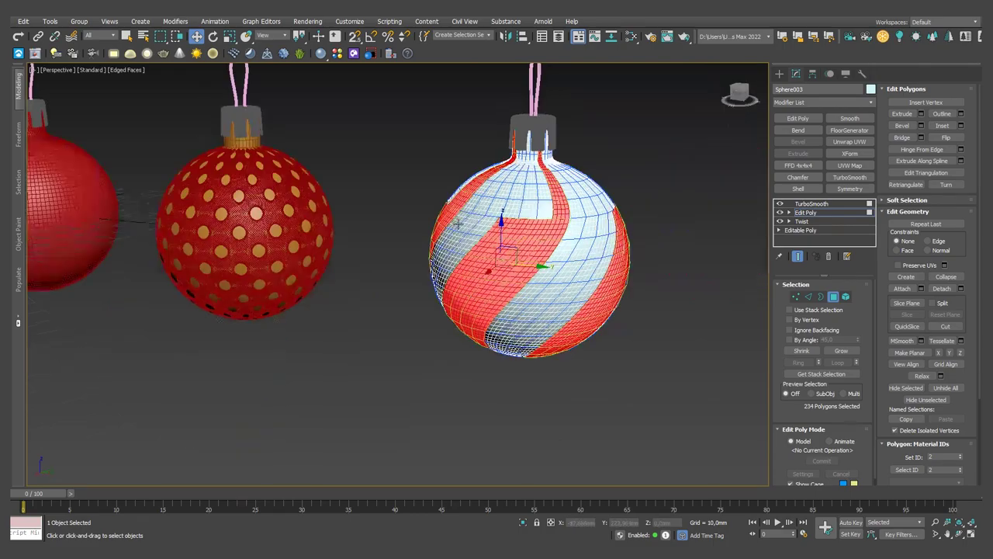
pyautogui.keyDown('ctrl'); pyautogui.click(523, 239); pyautogui.keyUp('ctrl')
pyautogui.moveTo(522, 239)
pyautogui.keyDown('alt'); pyautogui.mouseDown(button='middle')
pyautogui.moveTo(543, 232)
pyautogui.moveTo(567, 250)
pyautogui.moveTo(492, 222)
pyautogui.mouseUp(button='middle'); pyautogui.keyUp('alt')
pyautogui.keyDown('ctrl'); pyautogui.click(497, 214); pyautogui.keyUp('ctrl')
# In Left view, box-select stripe polygons and deselect the top cap and bottom ring.
pyautogui.press('l')
pyautogui.keyDown('ctrl'); pyautogui.moveTo(301, 186); pyautogui.dragTo(545, 230); pyautogui.keyUp('ctrl')
pyautogui.moveTo(579, 295); pyautogui.dragTo(556, 227, button='middle')
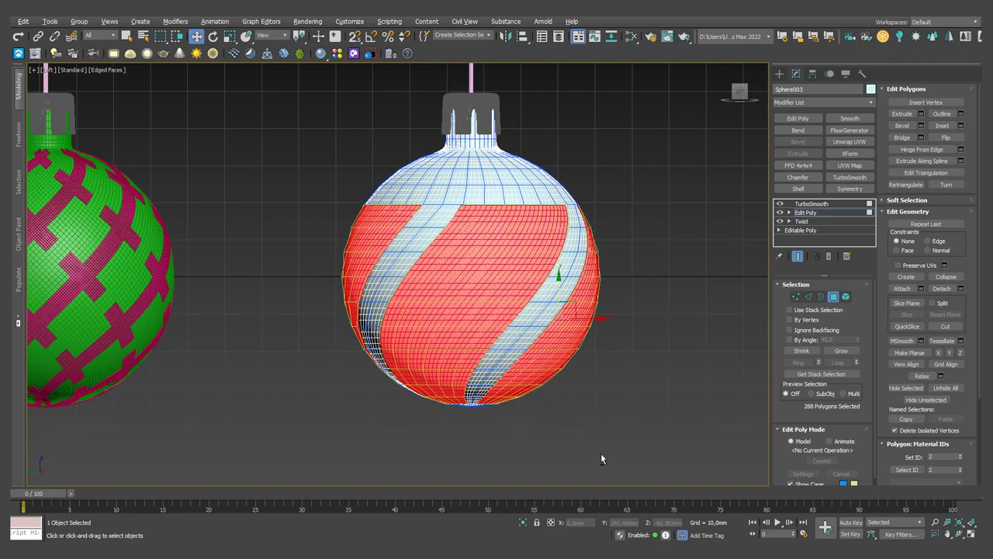
pyautogui.keyDown('alt'); pyautogui.moveTo(601, 458); pyautogui.dragTo(389, 401); pyautogui.keyUp('alt')
pyautogui.press('p')
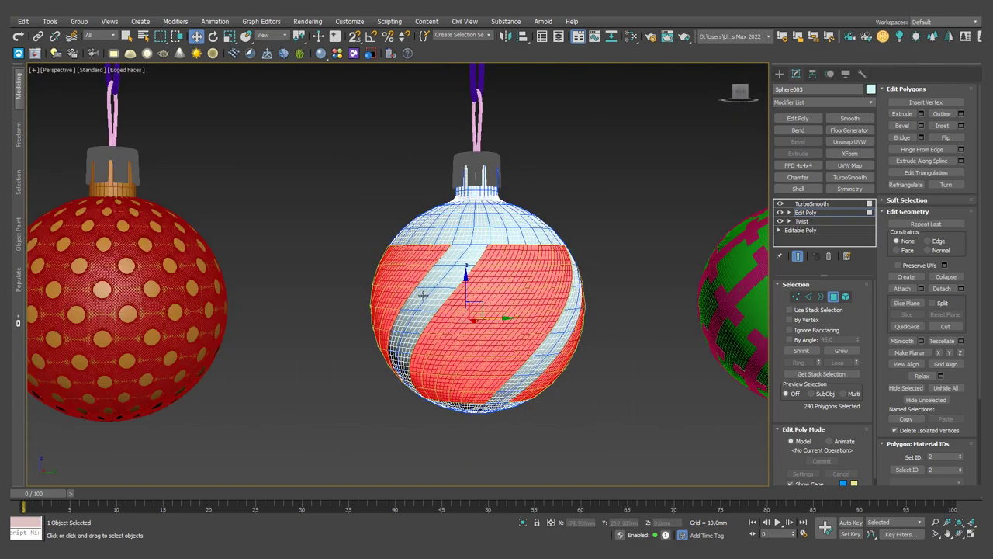
# Back in Perspective, add small stripe patches and deselect two stray red patches.
pyautogui.moveTo(524, 333)
pyautogui.keyDown('alt'); pyautogui.mouseDown(button='middle')
pyautogui.moveTo(487, 317)
pyautogui.moveTo(561, 277)
pyautogui.moveTo(528, 311)
pyautogui.moveTo(496, 288)
pyautogui.moveTo(398, 290)
pyautogui.mouseUp(button='middle'); pyautogui.keyUp('alt')
pyautogui.keyDown('ctrl'); pyautogui.keyDown('shift'); pyautogui.click(534, 311); pyautogui.keyUp('shift'); pyautogui.keyUp('ctrl')
pyautogui.keyDown('ctrl'); pyautogui.keyDown('shift'); pyautogui.click(561, 277); pyautogui.keyUp('shift'); pyautogui.keyUp('ctrl')
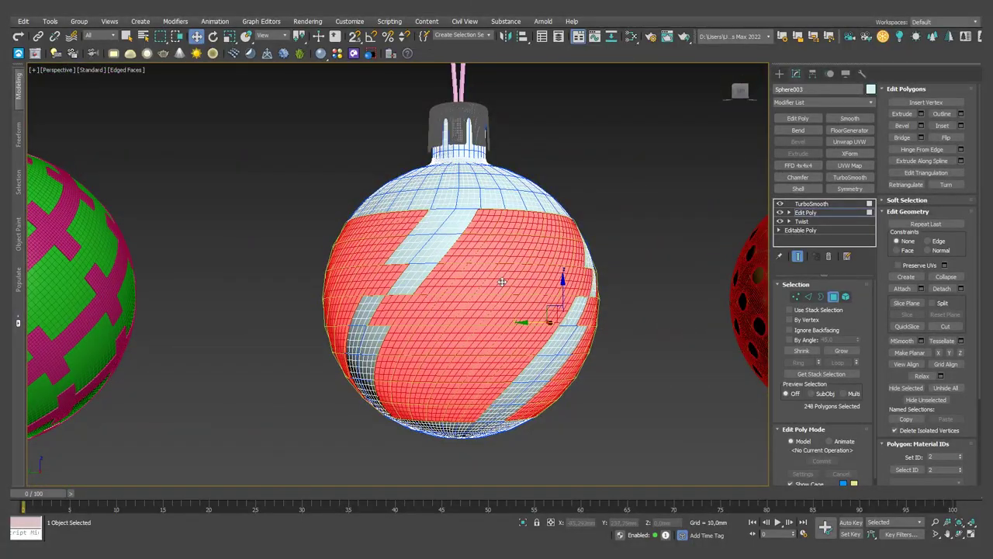
pyautogui.keyDown('alt'); pyautogui.moveTo(502, 282); pyautogui.dragTo(452, 264, button='middle'); pyautogui.keyUp('alt')
pyautogui.keyDown('alt'); pyautogui.click(459, 262); pyautogui.keyUp('alt')
pyautogui.keyDown('alt'); pyautogui.click(435, 307); pyautogui.keyUp('alt')
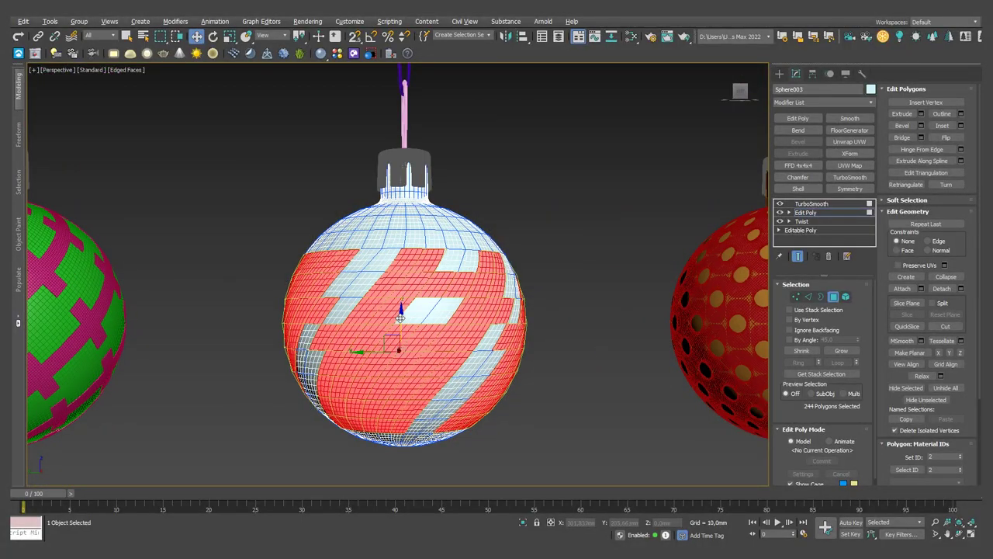
pyautogui.keyDown('alt'); pyautogui.moveTo(341, 376); pyautogui.dragTo(371, 376, button='middle'); pyautogui.keyUp('alt')
# Isolate the striped ornament and deselect the remaining stray polygon patches.
pyautogui.hotkey('alt', 'q')
pyautogui.keyDown('alt'); pyautogui.moveTo(406, 249); pyautogui.dragTo(365, 279, button='middle'); pyautogui.keyUp('alt')
pyautogui.keyDown('alt'); pyautogui.click(308, 351); pyautogui.keyUp('alt')
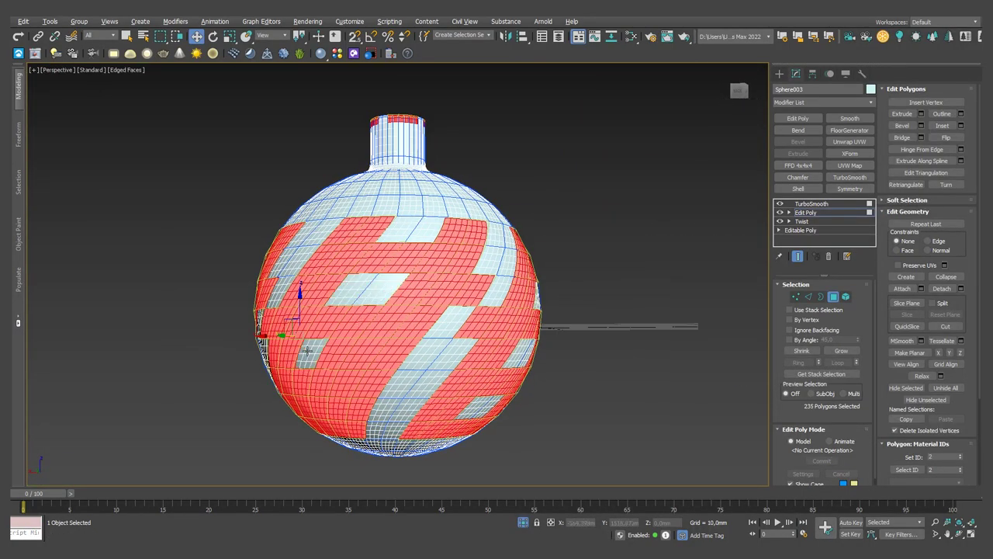
pyautogui.keyDown('alt'); pyautogui.moveTo(313, 392); pyautogui.dragTo(305, 351, button='middle'); pyautogui.keyUp('alt')
pyautogui.keyDown('alt'); pyautogui.click(304, 351); pyautogui.keyUp('alt')
pyautogui.keyDown('alt'); pyautogui.click(299, 364); pyautogui.keyUp('alt')
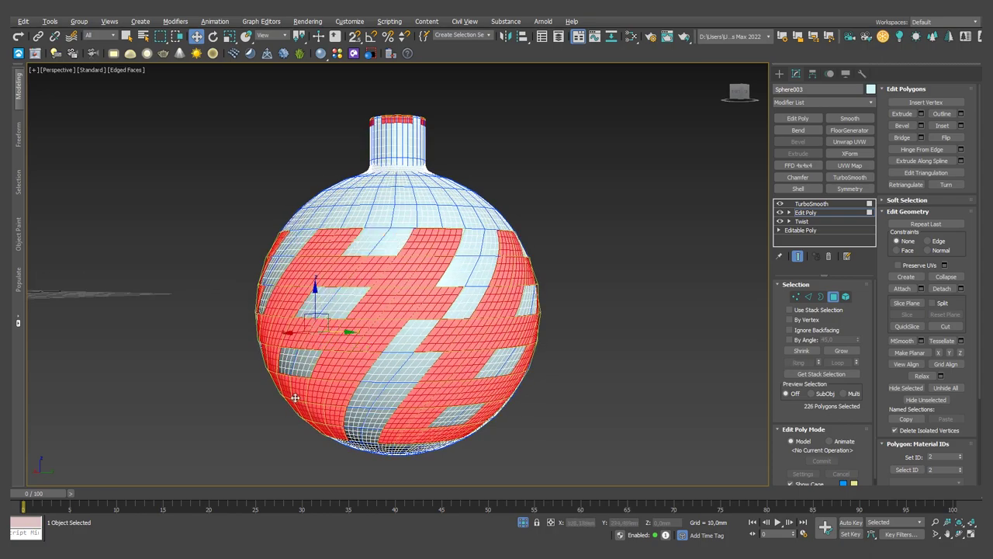
pyautogui.moveTo(298, 400)
pyautogui.keyDown('alt'); pyautogui.mouseDown(button='middle')
pyautogui.moveTo(349, 399)
pyautogui.moveTo(384, 240)
pyautogui.mouseUp(button='middle'); pyautogui.keyUp('alt')
pyautogui.keyDown('alt'); pyautogui.click(384, 240); pyautogui.keyUp('alt')
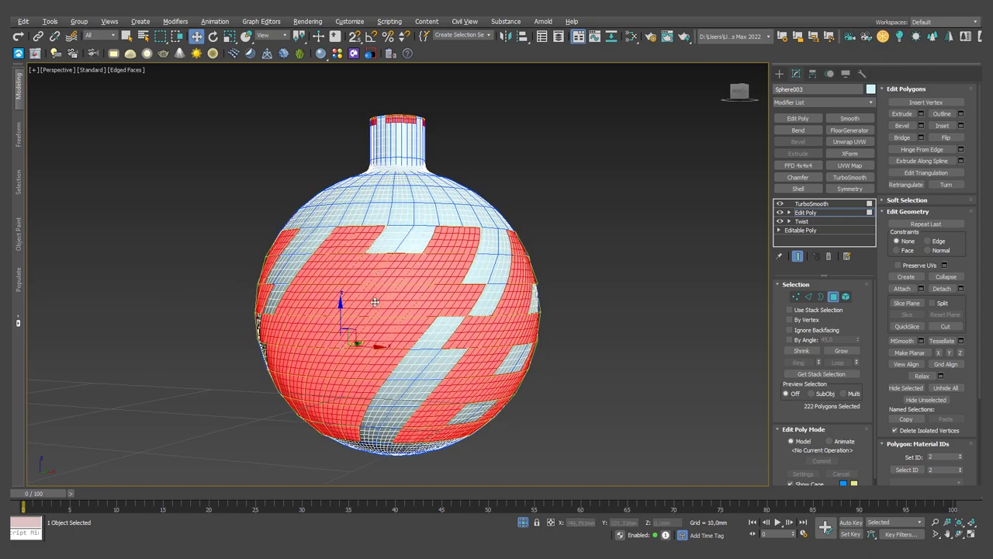
# Add Edit Poly above TurboSmooth and detach the selected pattern polygons as a copy.
pyautogui.keyDown('alt'); pyautogui.click(324, 343); pyautogui.keyUp('alt')
pyautogui.keyDown('alt'); pyautogui.moveTo(324, 343); pyautogui.dragTo(351, 363, button='middle'); pyautogui.keyUp('alt')
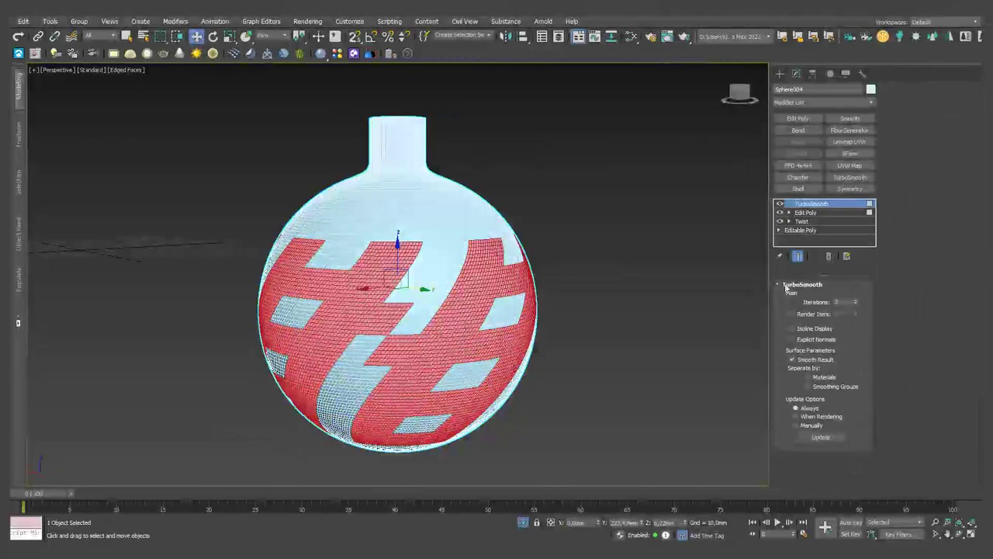
pyautogui.click(815, 121)
pyautogui.press('4')
pyautogui.click(941, 288)
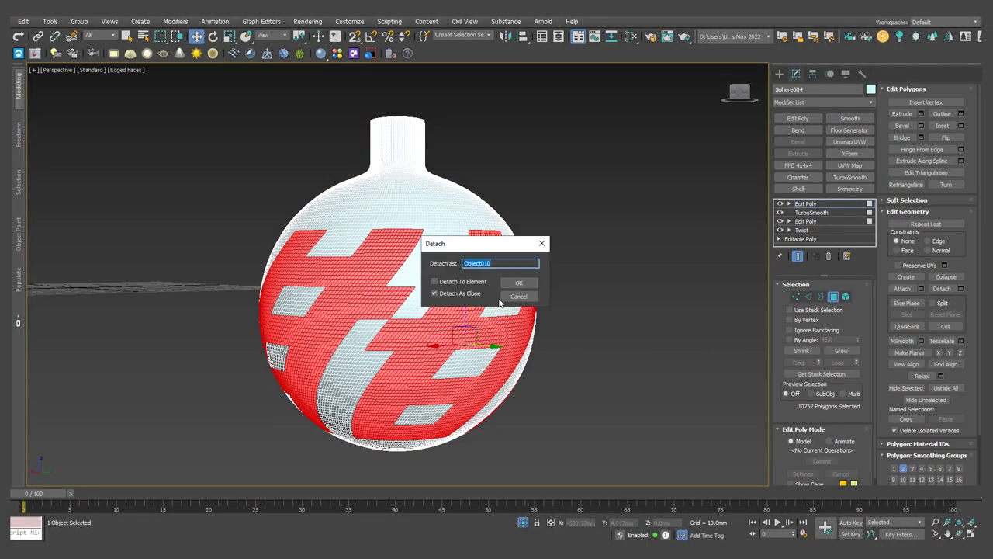
pyautogui.press('Return')
# Give the detached pattern object Object010 a Shell modifier.
pyautogui.click(397, 280)
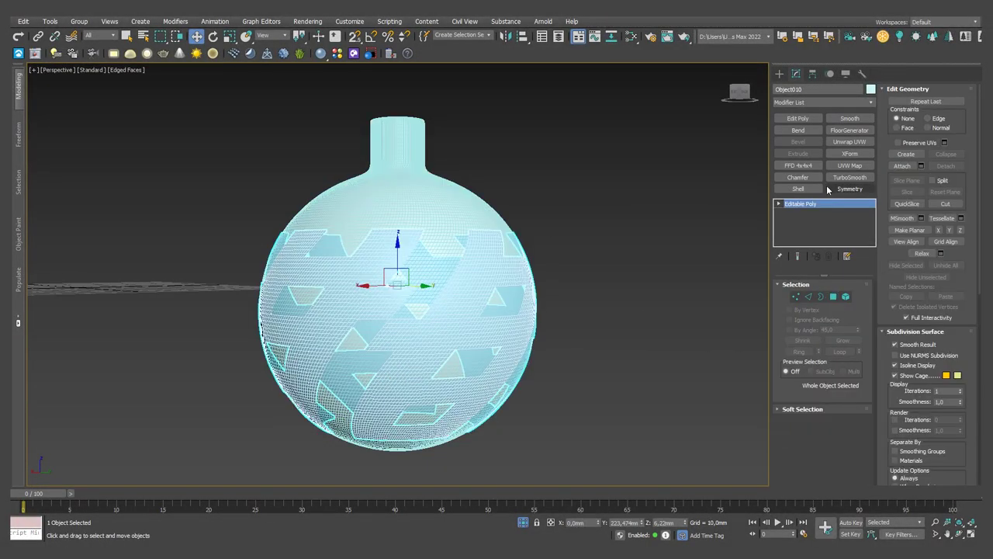
pyautogui.click(830, 191)
pyautogui.click(685, 342)
pyautogui.hotkey('ctrl', 'z')
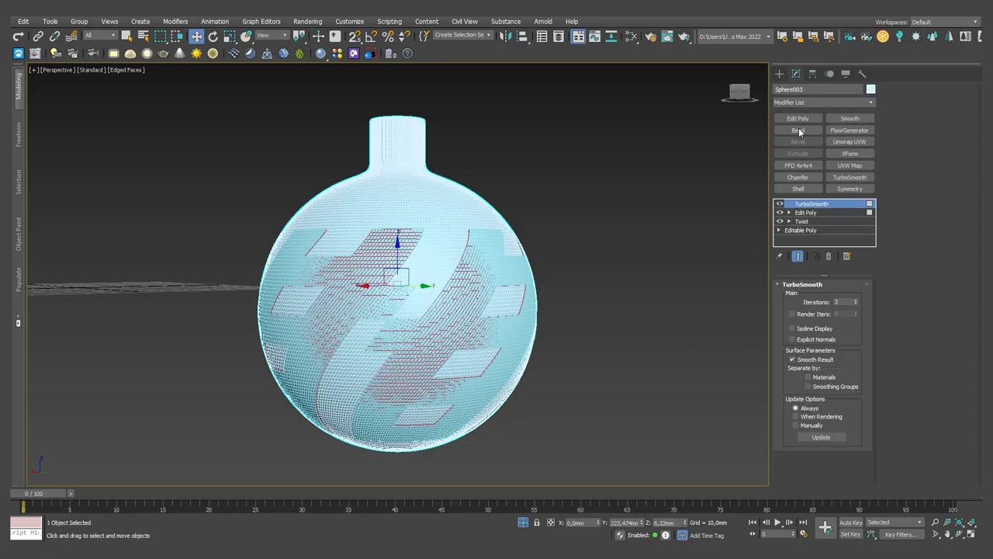
# Set Object010's object colour to red.
pyautogui.click(871, 89)
pyautogui.click(871, 89)
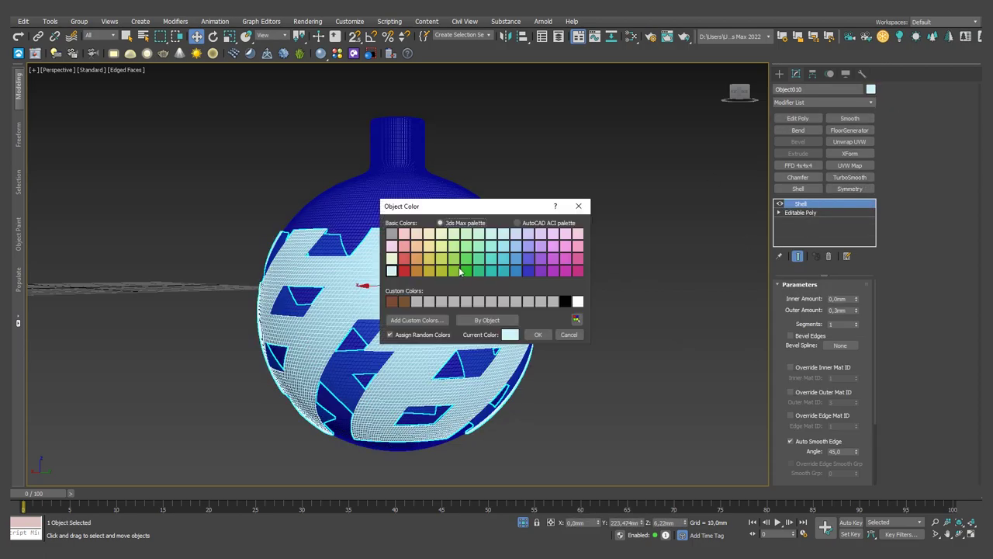
pyautogui.doubleClick(580, 273)
pyautogui.click(586, 343)
pyautogui.scroll(-3, 585, 372)
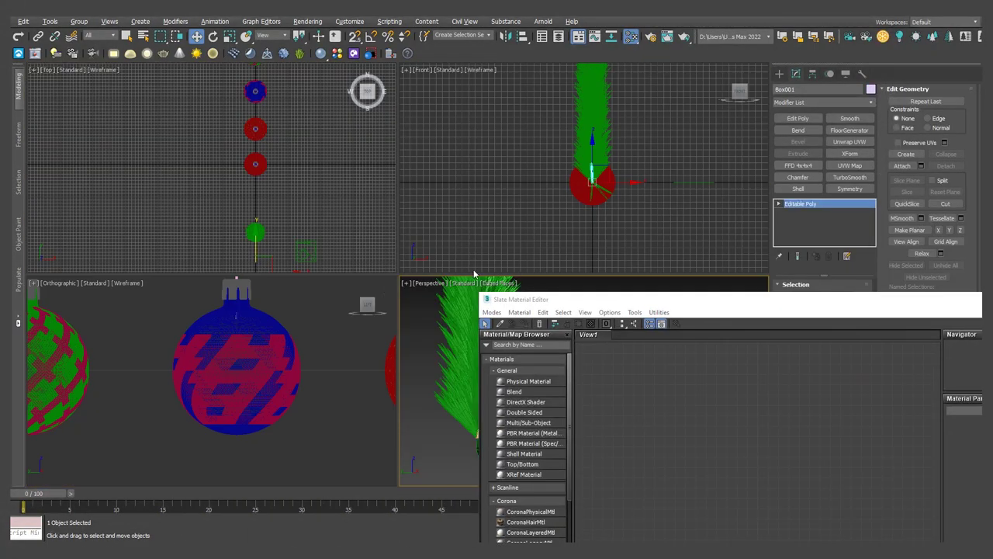
# Turn the lower-left viewport into Corona Interactive and make the bottom viewports taller.
pyautogui.click(61, 283)
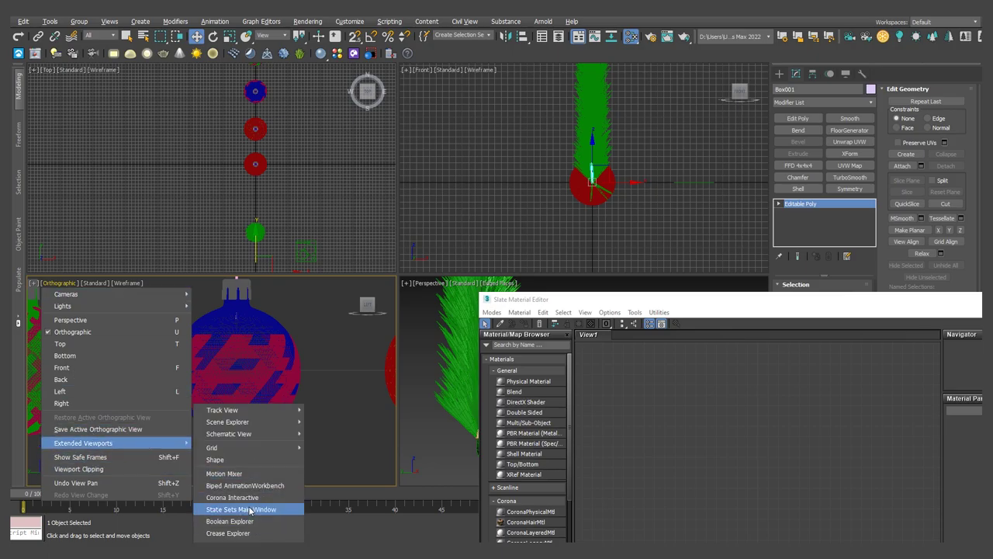
pyautogui.click(249, 443)
pyautogui.moveTo(397, 273); pyautogui.dragTo(397, 142)
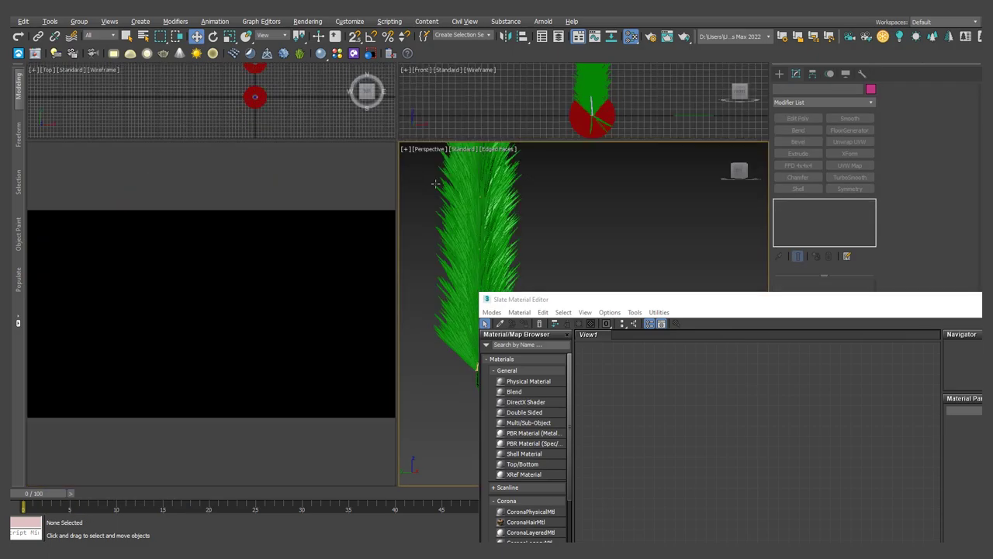
# Load christmas_photo_studio_04_8k.hdr as the bitmap Environment Map.
pyautogui.click(307, 21)
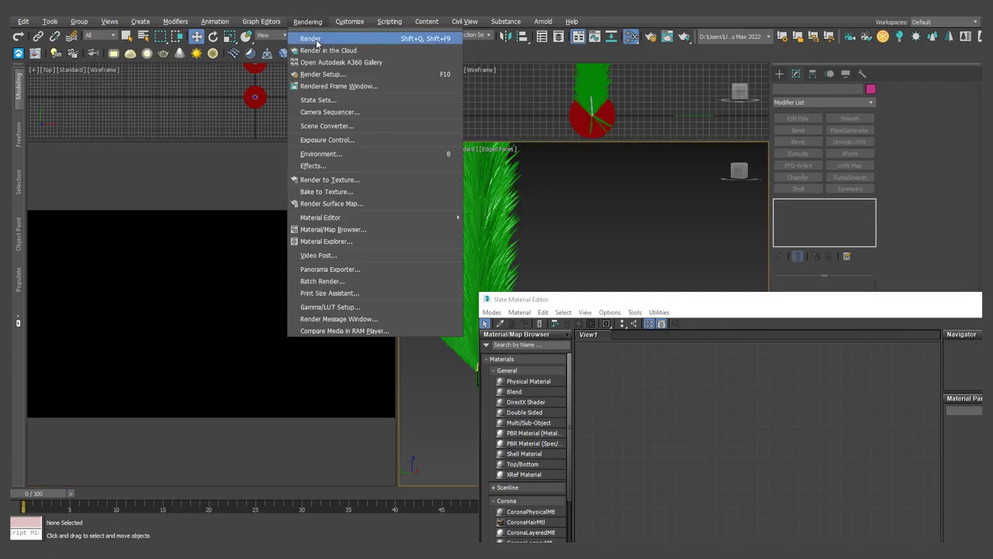
pyautogui.click(342, 153)
pyautogui.click(485, 137)
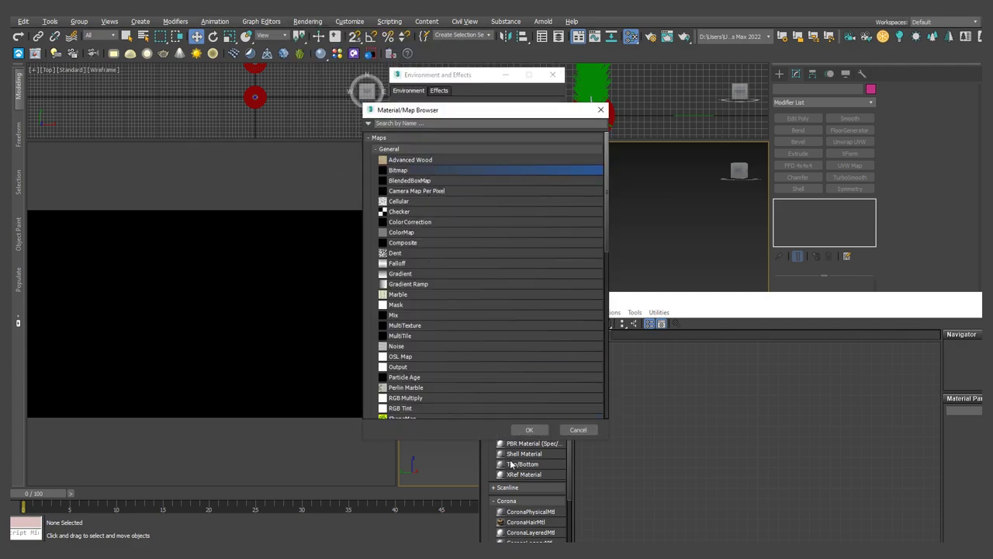
pyautogui.doubleClick(459, 101)
pyautogui.click(149, 244)
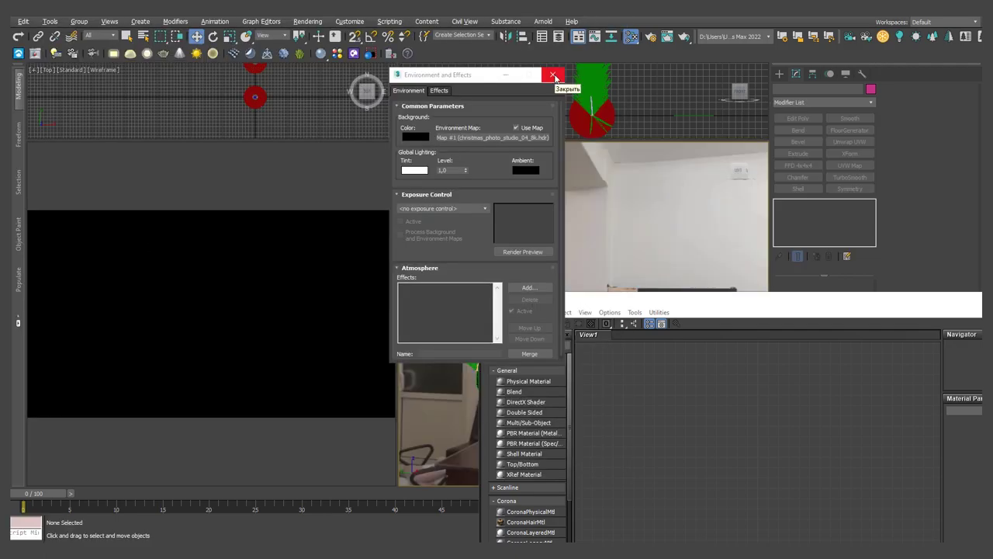
pyautogui.click(553, 76)
# Select the pine branch and orbit to view it against the Christmas studio background.
pyautogui.moveTo(774, 303); pyautogui.dragTo(774, 504)
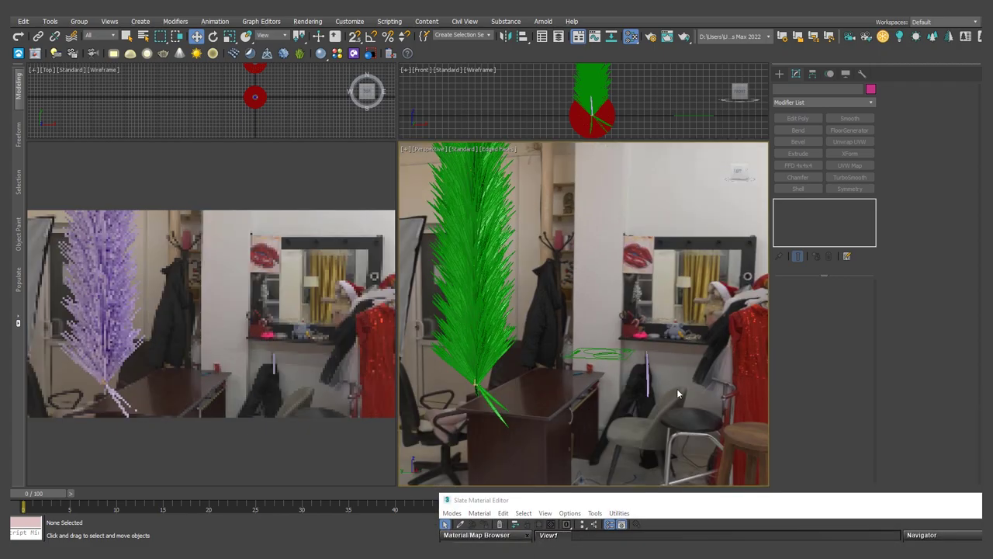
pyautogui.click(622, 332)
pyautogui.moveTo(577, 387)
pyautogui.keyDown('alt'); pyautogui.mouseDown(button='middle')
pyautogui.moveTo(693, 383)
pyautogui.moveTo(743, 507)
pyautogui.mouseUp(button='middle'); pyautogui.keyUp('alt')
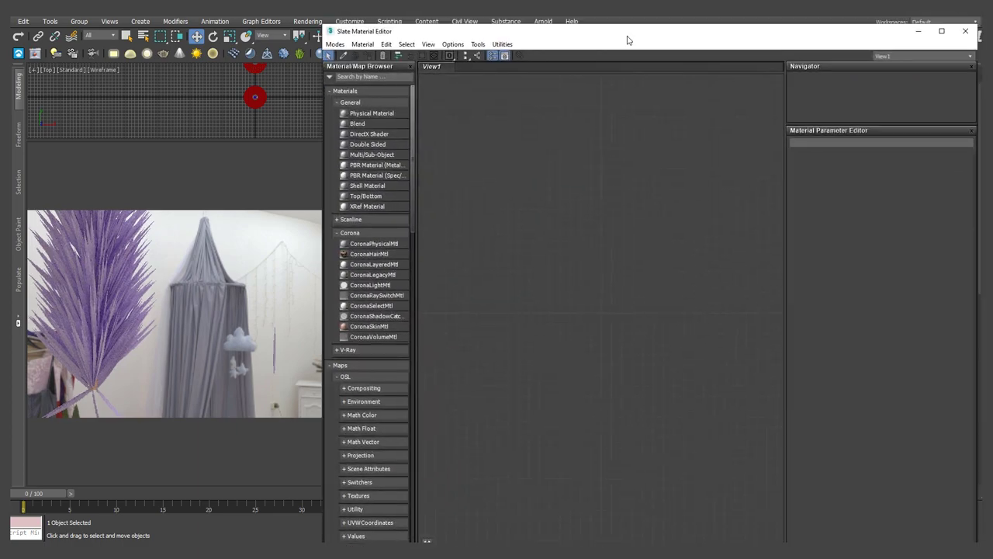
pyautogui.moveTo(742, 505); pyautogui.dragTo(614, 38)
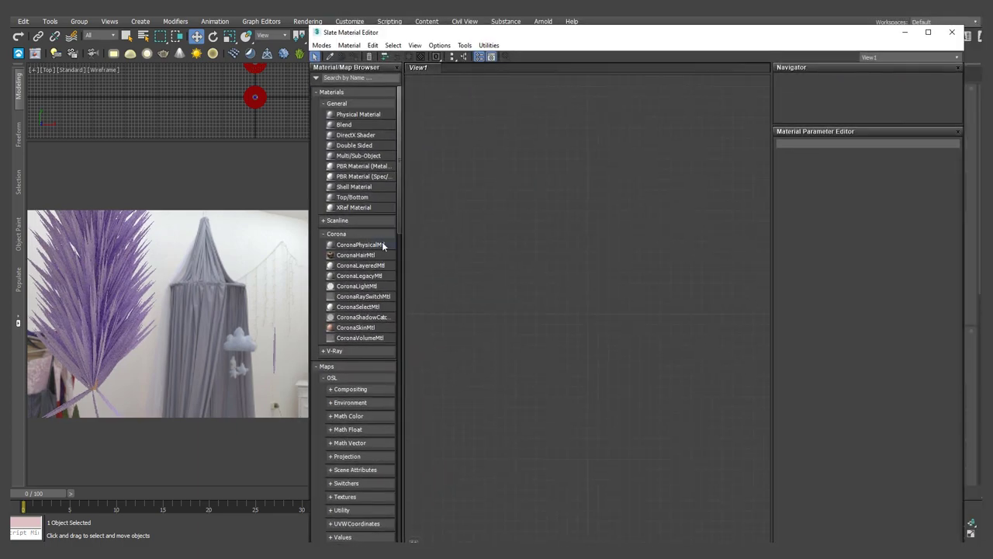
# Add a CoronaLegacyMtl with a Gradient diffuse map using dark green and light grey colours.
pyautogui.moveTo(568, 240)
pyautogui.mouseDown()
pyautogui.moveTo(694, 155)
pyautogui.moveTo(549, 183)
pyautogui.mouseUp()
pyautogui.doubleClick(559, 227)
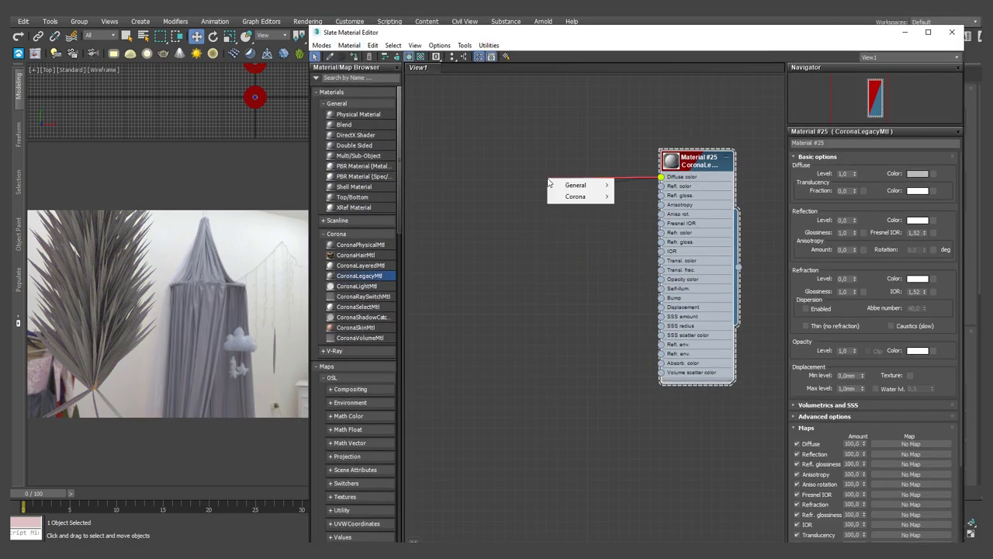
pyautogui.moveTo(576, 185)
pyautogui.click(635, 267)
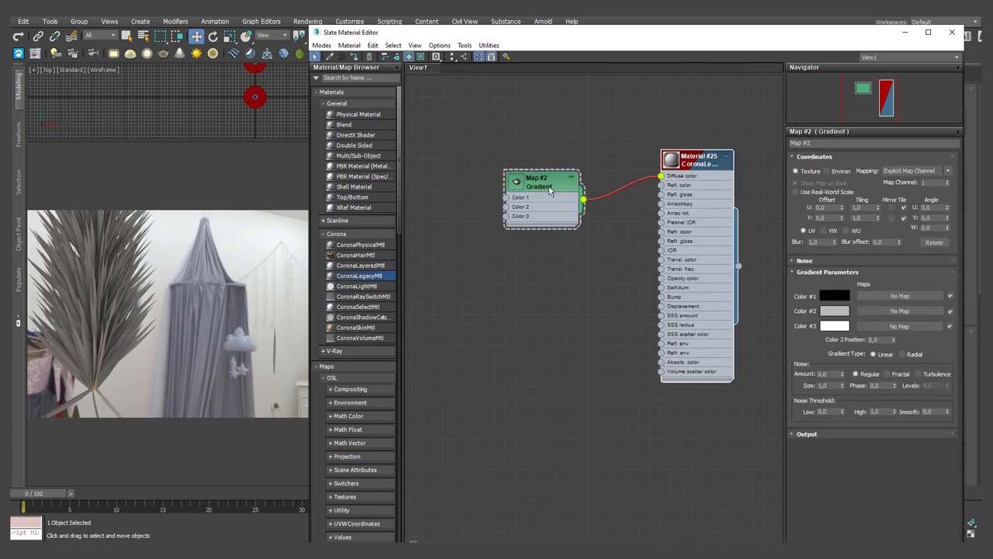
pyautogui.click(835, 325)
pyautogui.click(381, 166)
pyautogui.moveTo(834, 325); pyautogui.dragTo(836, 311)
pyautogui.click(632, 303)
pyautogui.click(632, 303)
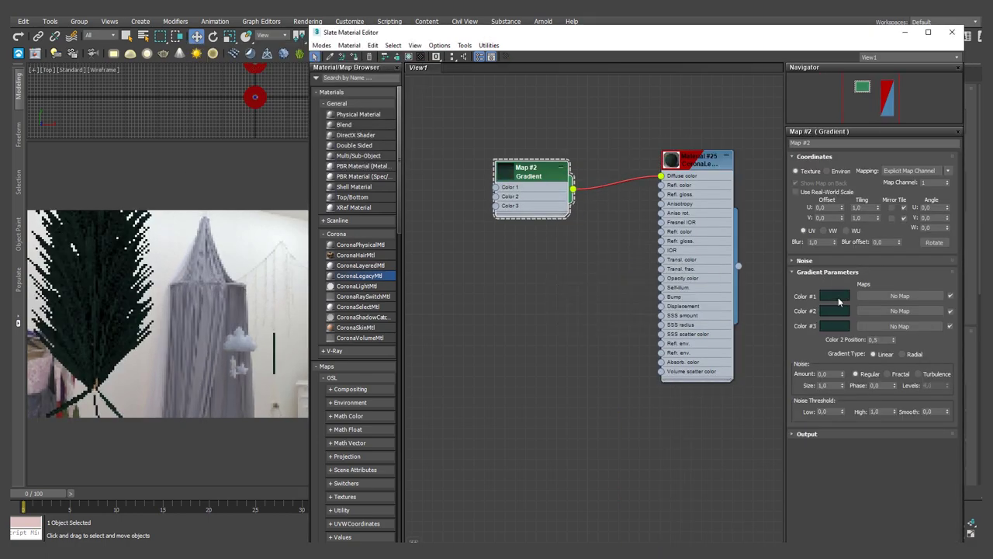
pyautogui.click(835, 296)
pyautogui.click(371, 163)
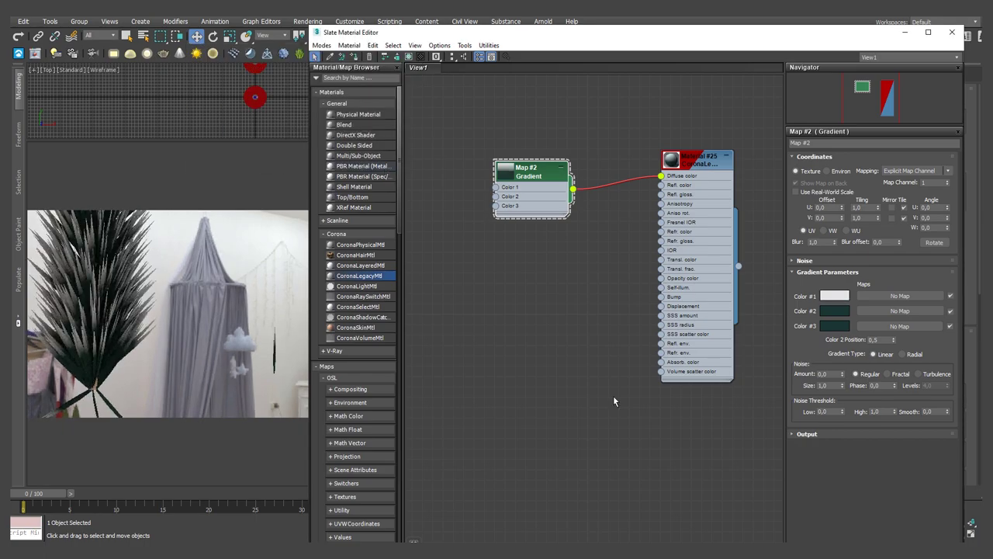
# Set the gradient's middle colour position to 0,7.
pyautogui.doubleClick(875, 340)
pyautogui.write('0,3')
pyautogui.press('Return')
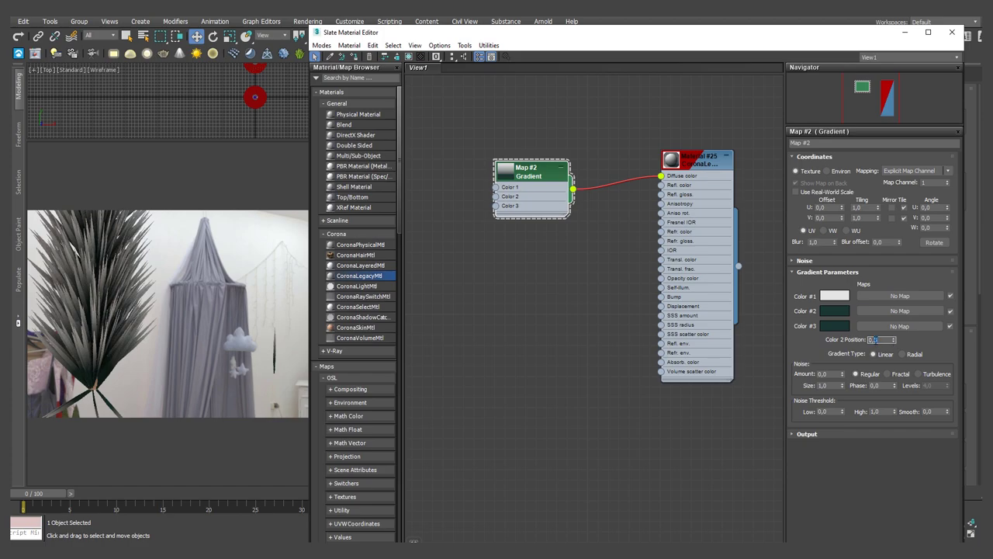
pyautogui.write('0,7')
pyautogui.press('Return')
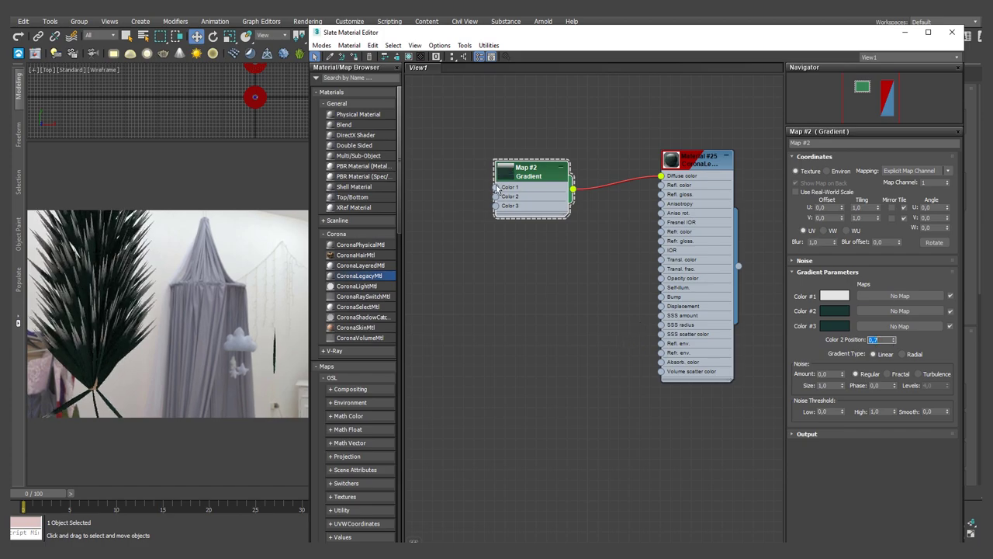
# Refine the first gradient colour's lightness and hue, then edit the reflection glossiness to 0,5.
pyautogui.moveTo(833, 310); pyautogui.dragTo(835, 296)
pyautogui.click(629, 303)
pyautogui.click(835, 296)
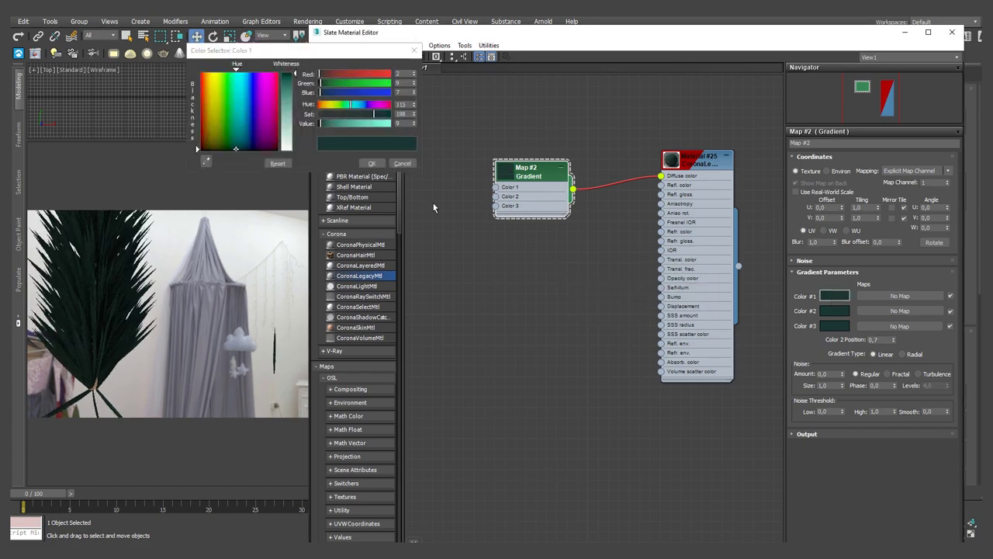
pyautogui.moveTo(326, 128); pyautogui.dragTo(365, 124)
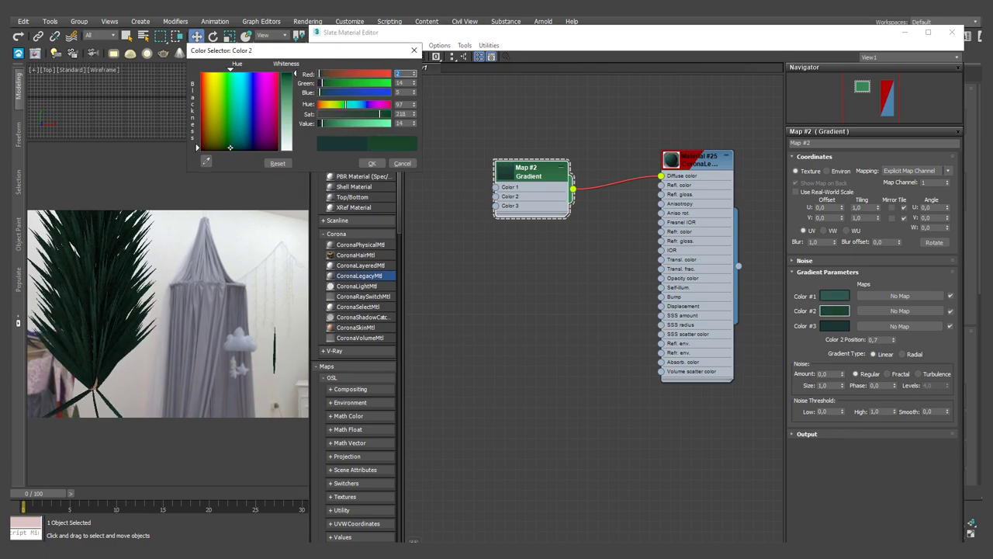
pyautogui.click(372, 164)
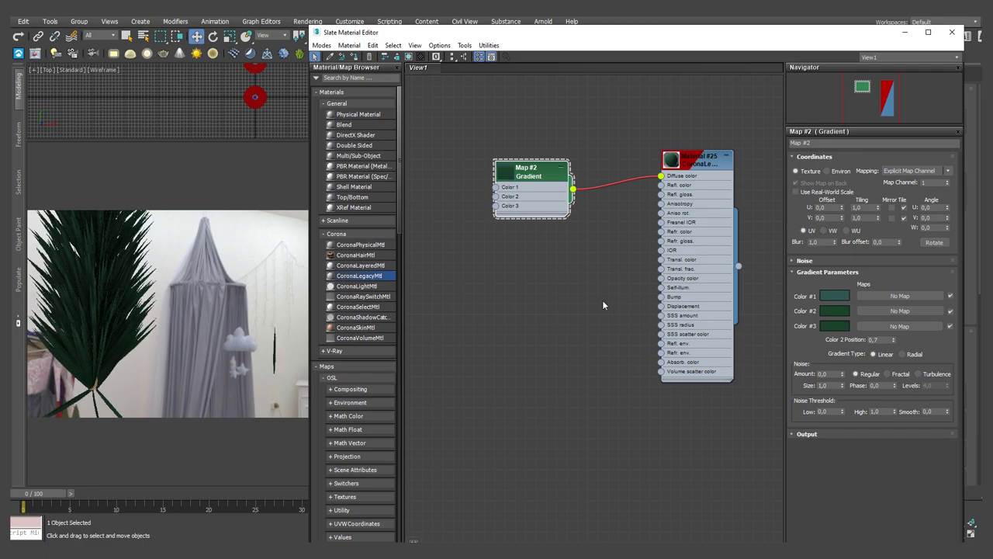
pyautogui.moveTo(836, 307); pyautogui.dragTo(835, 296)
pyautogui.click(630, 302)
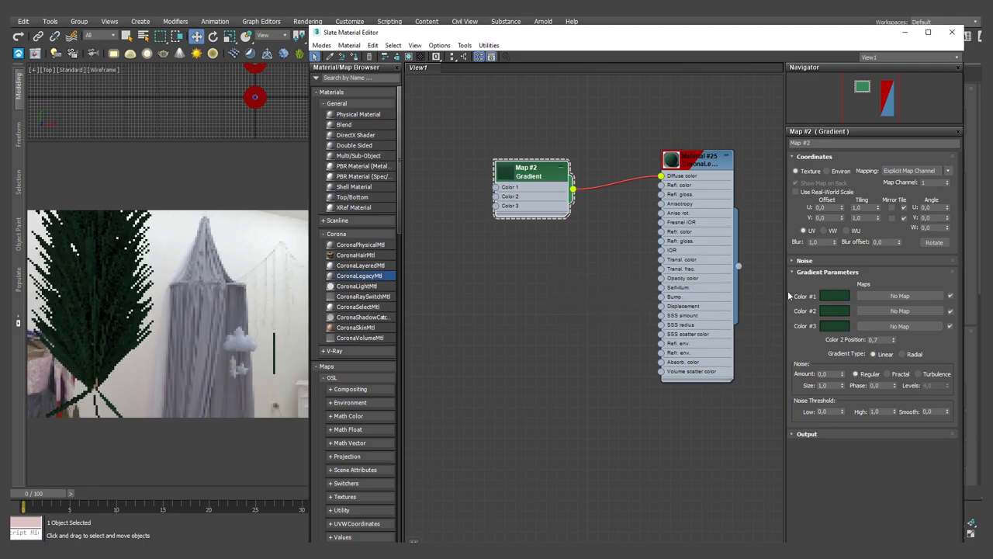
pyautogui.click(834, 297)
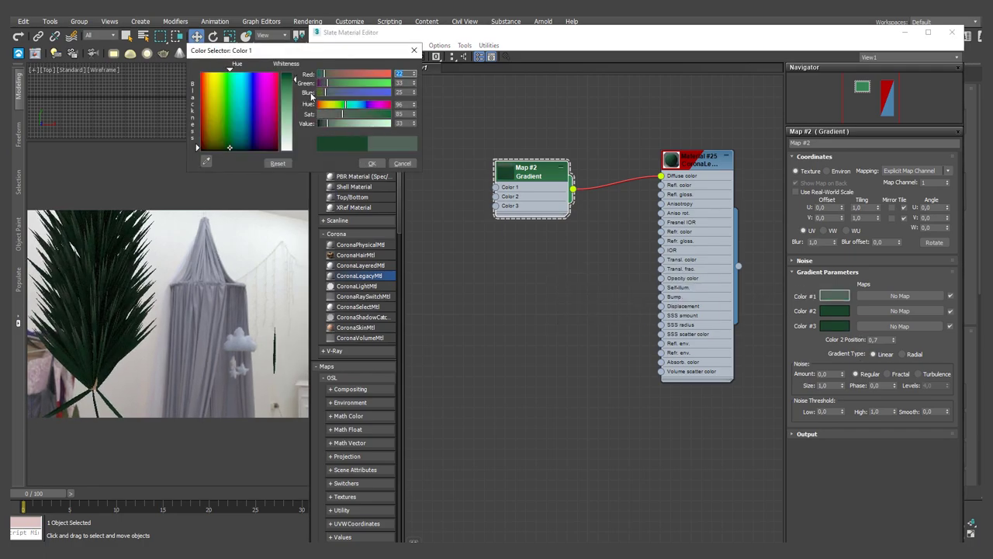
pyautogui.moveTo(342, 108); pyautogui.dragTo(340, 108)
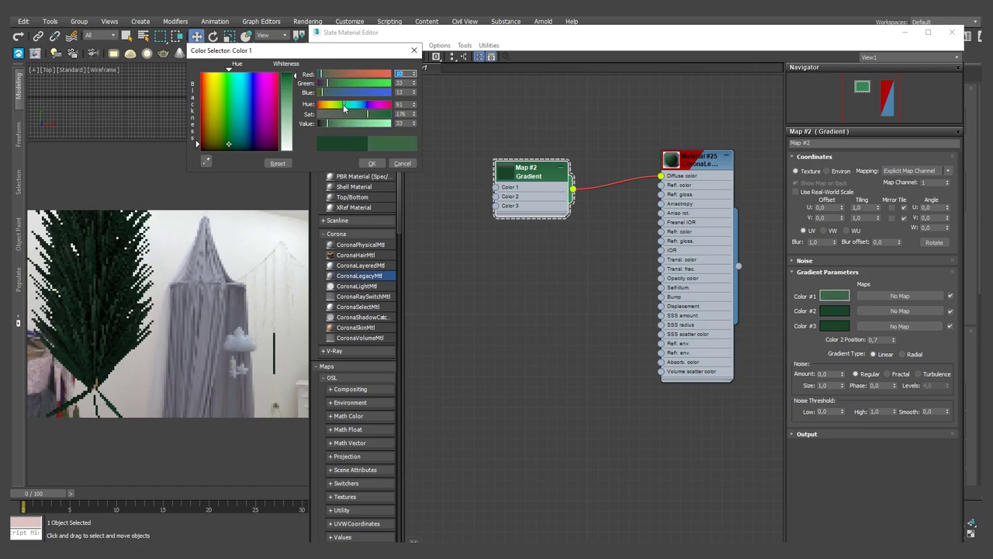
pyautogui.click(372, 164)
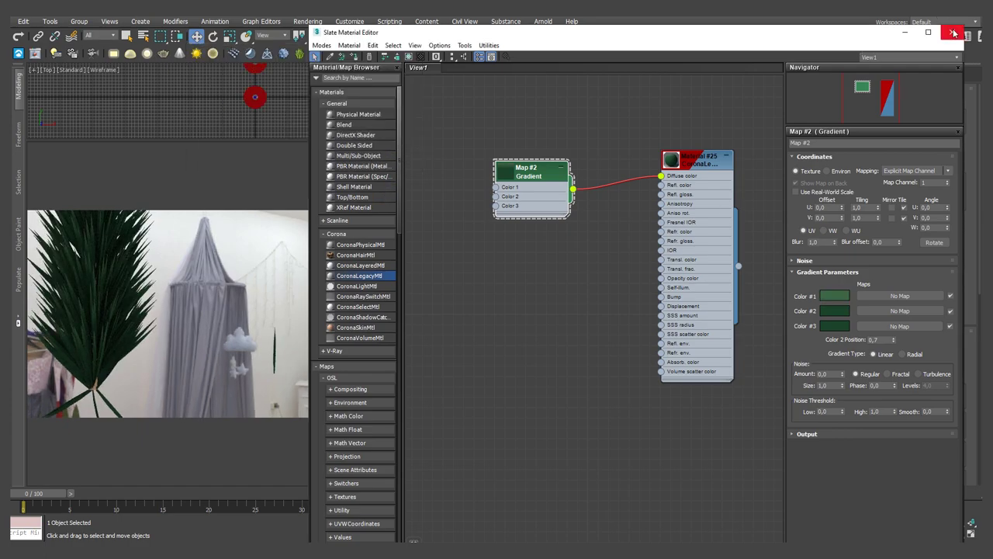
pyautogui.click(696, 283)
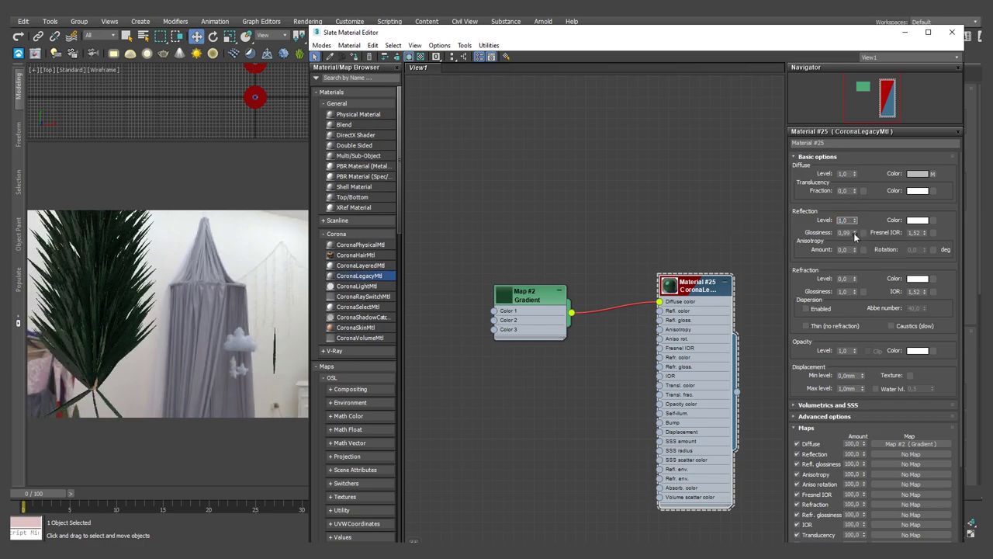
pyautogui.doubleClick(844, 233)
pyautogui.write('0,5')
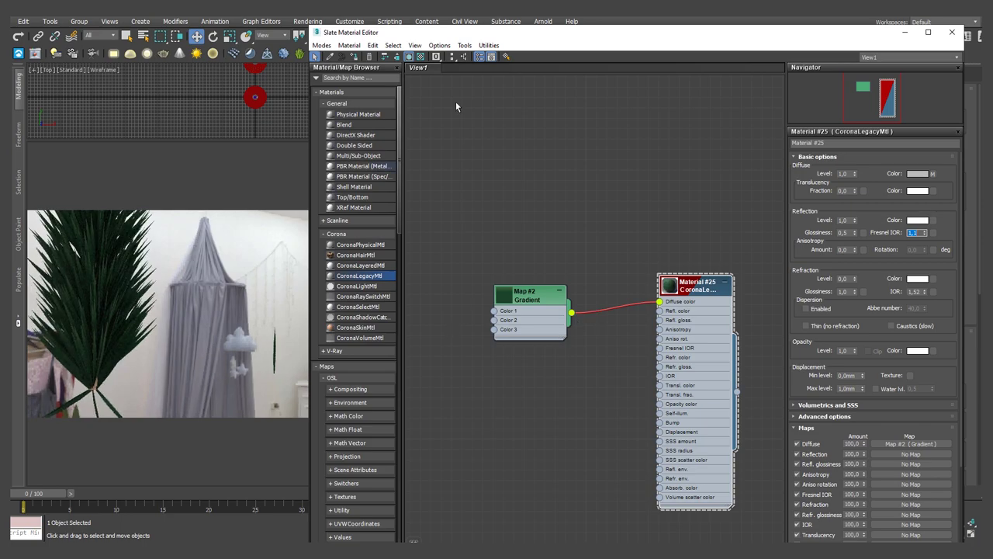
# Add Corona legacy Material #26 with a dark grey diffuse colour and close the editor.
pyautogui.moveTo(556, 38); pyautogui.dragTo(562, 82)
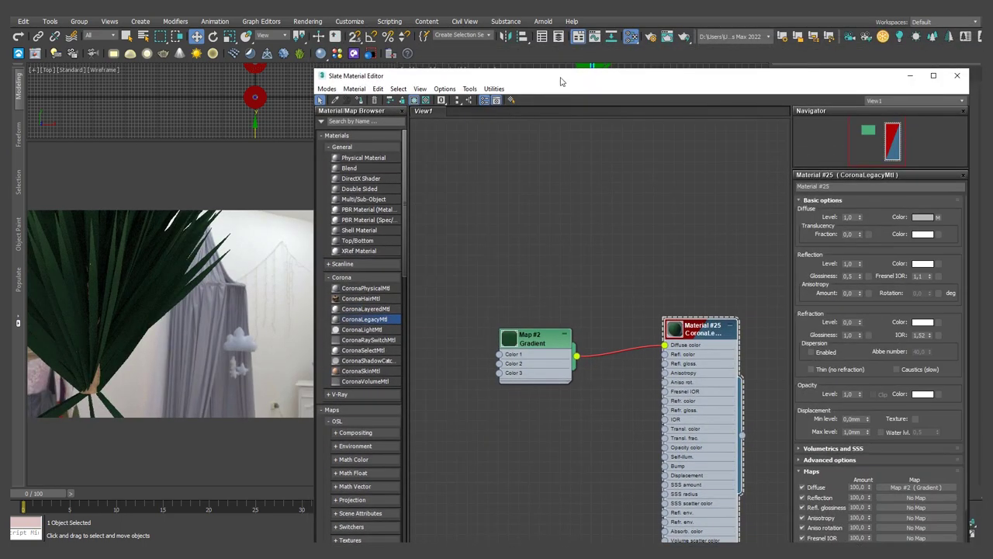
pyautogui.moveTo(488, 216); pyautogui.dragTo(597, 185, button='middle')
pyautogui.moveTo(363, 321); pyautogui.dragTo(466, 307)
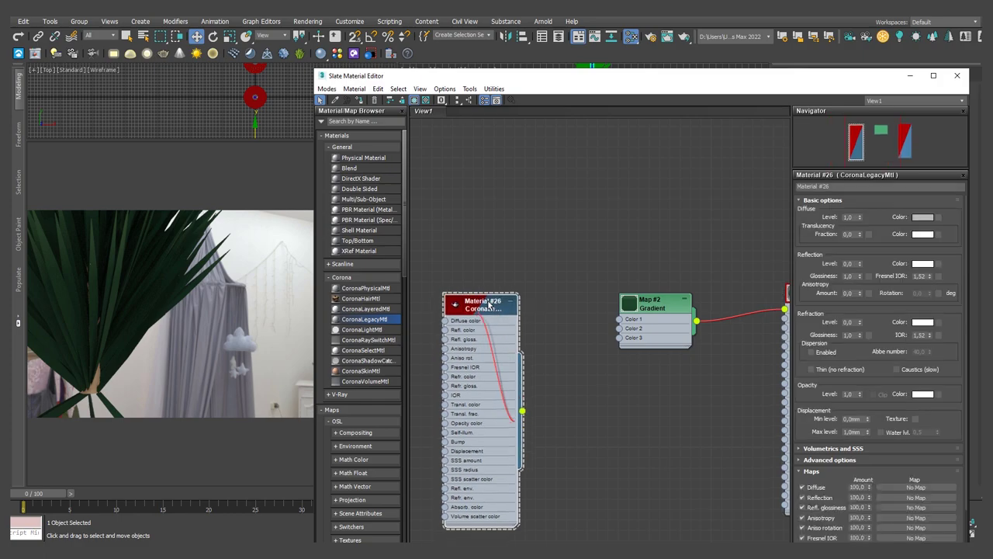
pyautogui.click(923, 218)
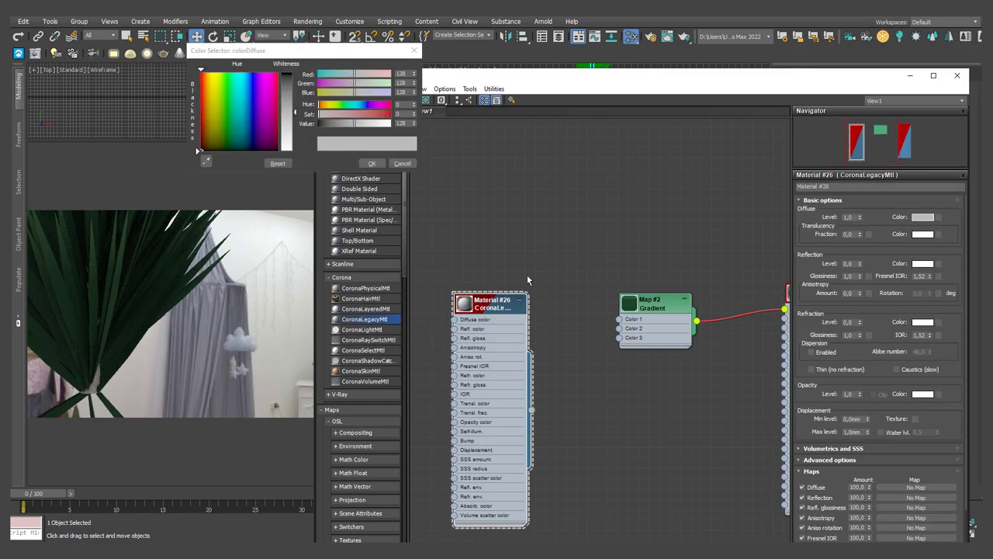
pyautogui.click(372, 163)
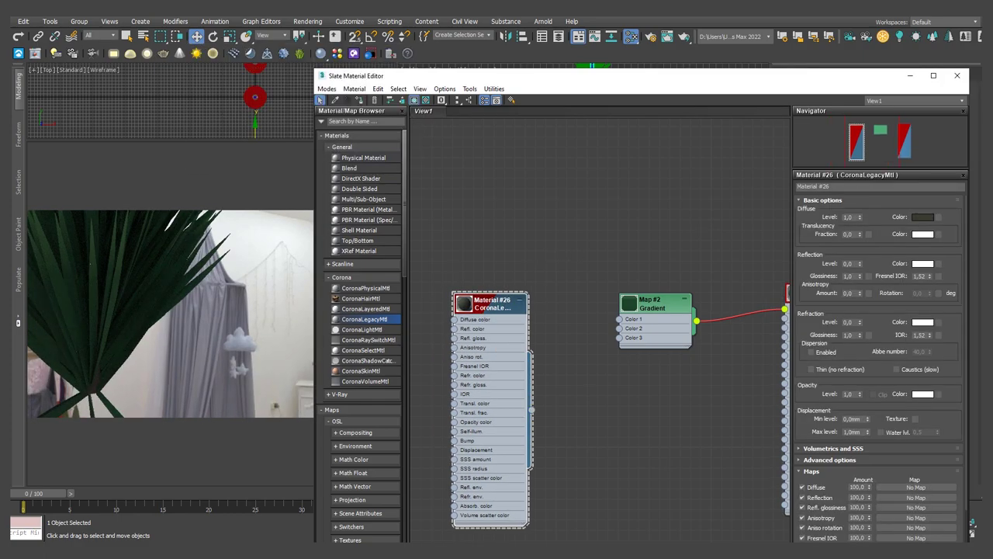
pyautogui.click(957, 76)
# Scale needle box Box001 to 72% in X and Y and reset its XForm.
pyautogui.click(586, 350)
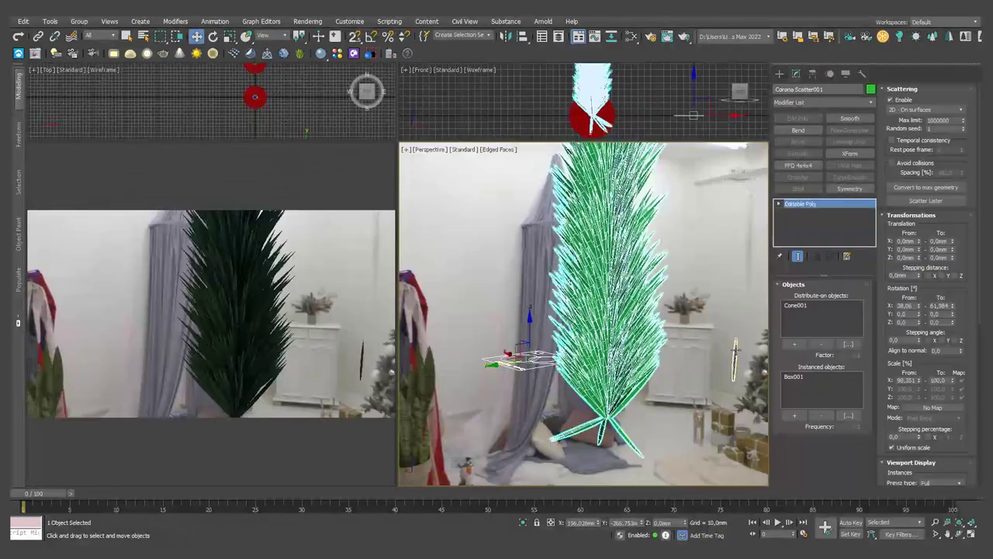
pyautogui.press('r')
pyautogui.keyDown('alt'); pyautogui.moveTo(590, 326); pyautogui.dragTo(650, 407, button='middle'); pyautogui.keyUp('alt')
pyautogui.moveTo(623, 450); pyautogui.dragTo(618, 459)
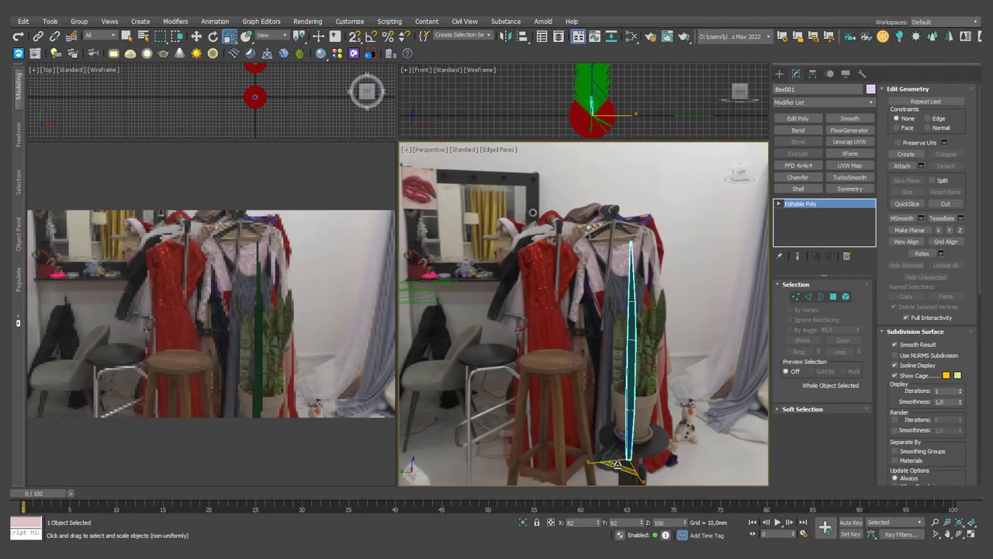
pyautogui.keyDown('alt'); pyautogui.moveTo(652, 306); pyautogui.dragTo(676, 321, button='middle'); pyautogui.keyUp('alt')
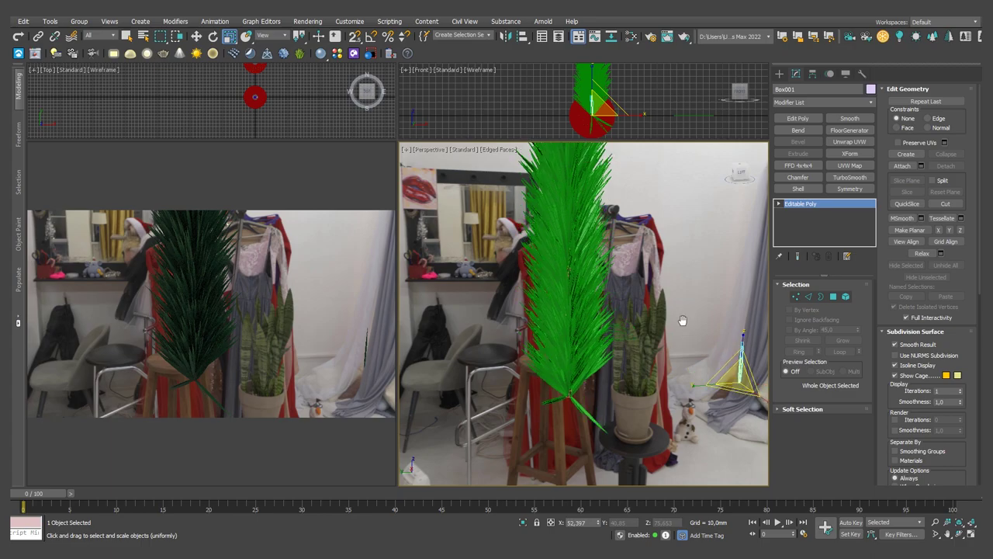
pyautogui.click(862, 73)
pyautogui.click(822, 199)
pyautogui.click(821, 260)
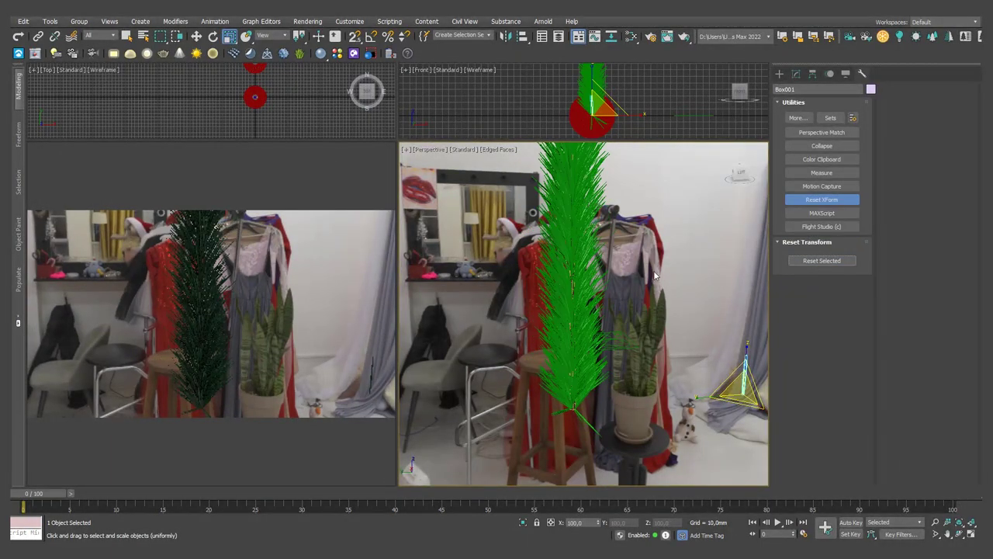
# Set the pine needle CoronaScatter count to 1500.
pyautogui.click(617, 363)
pyautogui.scroll(3, 614, 332)
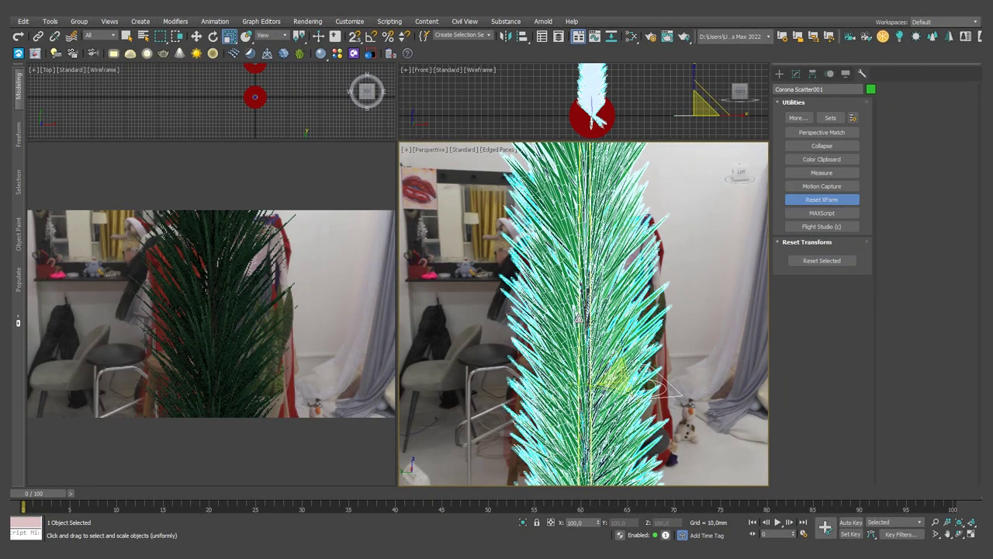
pyautogui.click(797, 74)
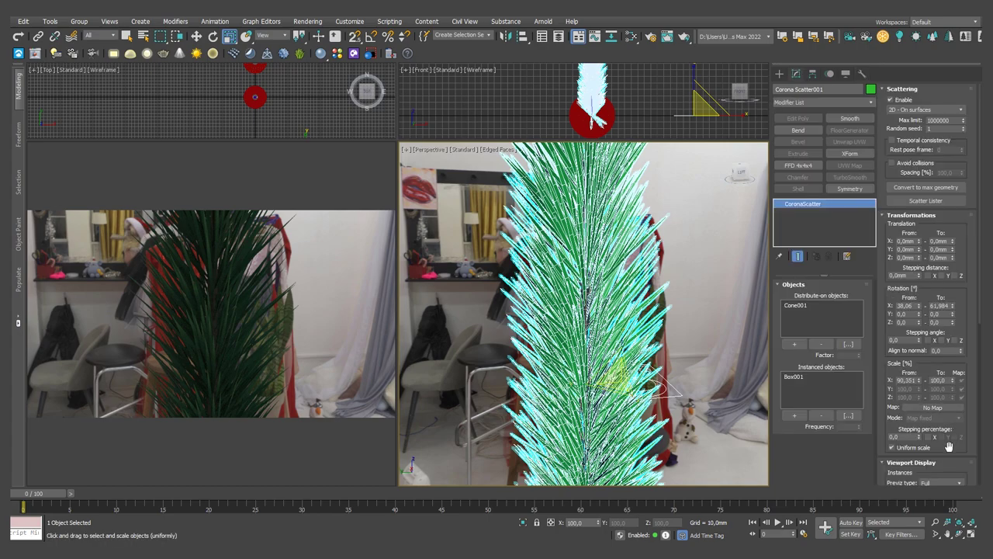
pyautogui.scroll(-5, 949, 447)
pyautogui.doubleClick(944, 410)
pyautogui.write('1500')
pyautogui.press('Return')
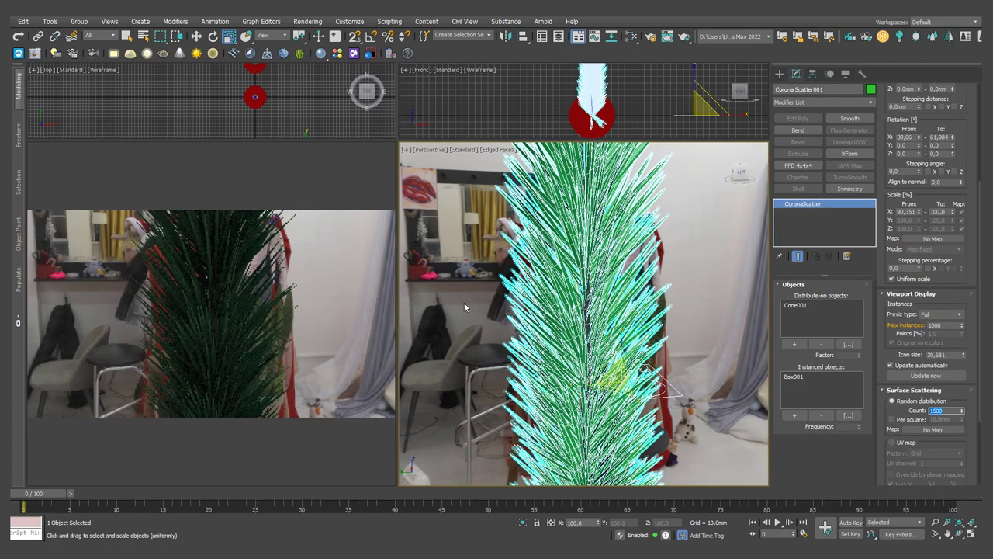
pyautogui.scroll(-3, 465, 308)
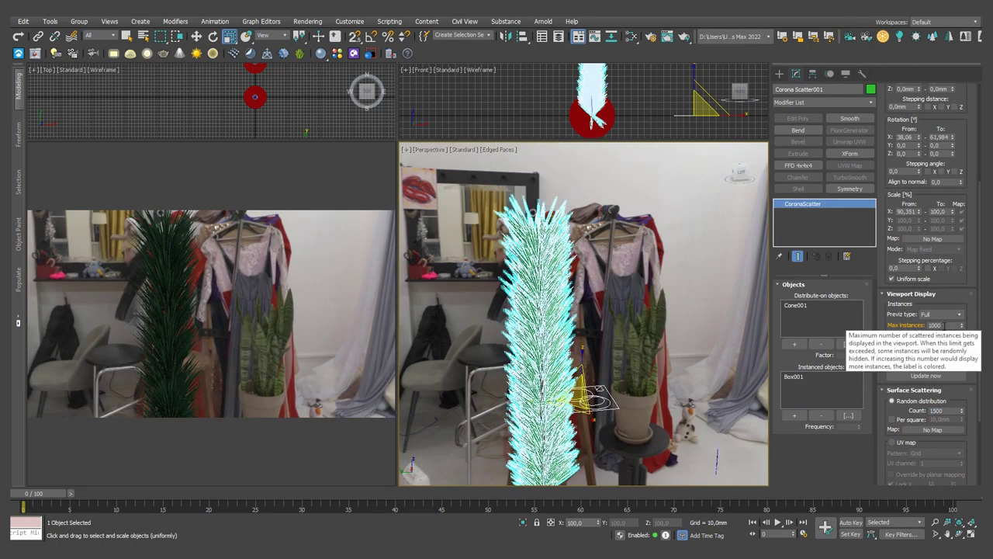
pyautogui.scroll(3, 935, 245)
pyautogui.scroll(2, 935, 245)
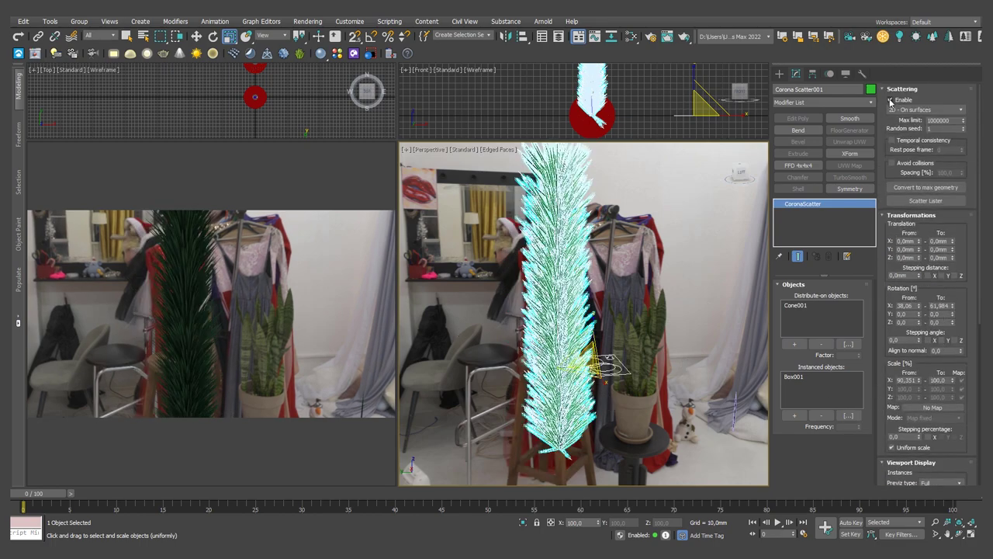
# Convert the scatter to max geometry and scale the needle pieces into a narrower plume.
pyautogui.click(907, 194)
pyautogui.click(596, 299)
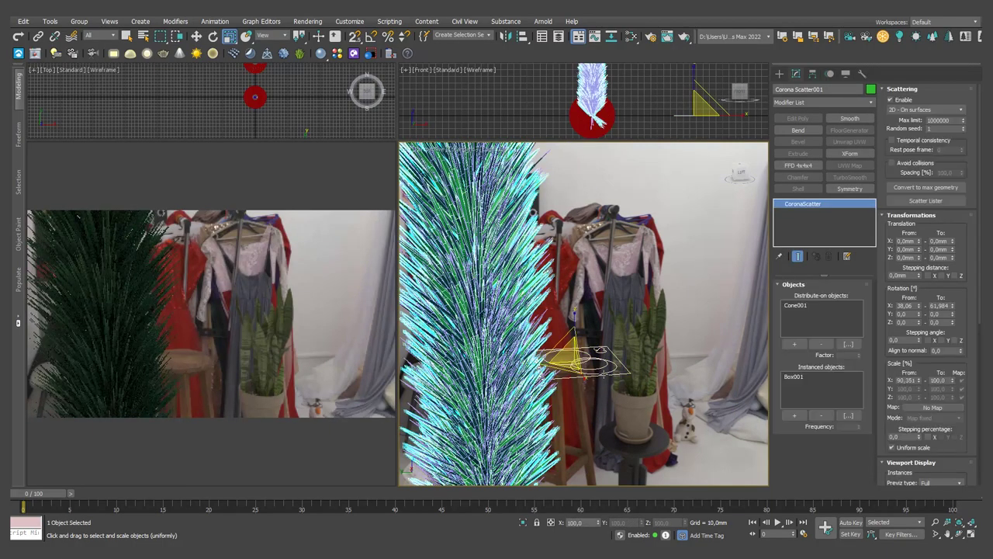
pyautogui.click(555, 456)
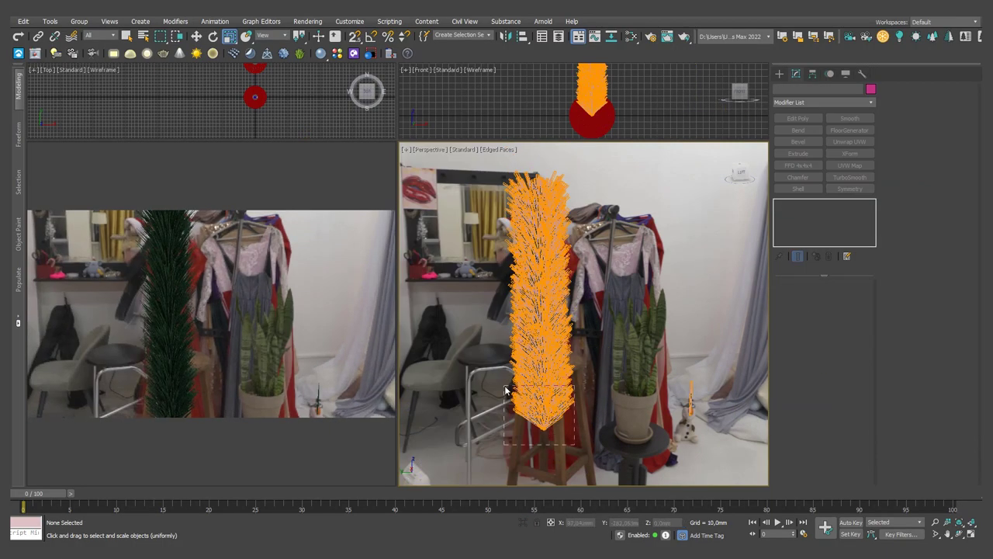
pyautogui.moveTo(506, 390); pyautogui.dragTo(284, 213)
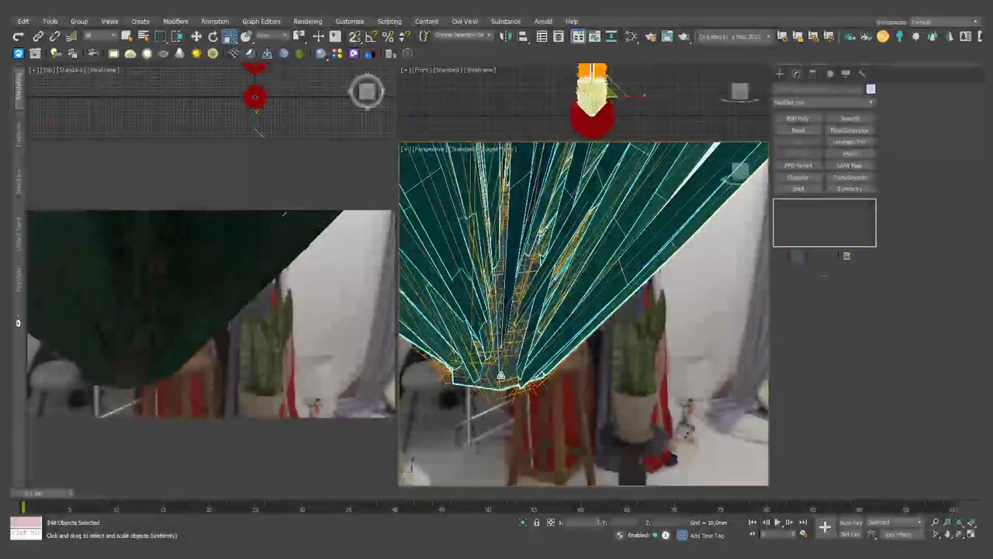
pyautogui.moveTo(500, 377); pyautogui.dragTo(571, 402)
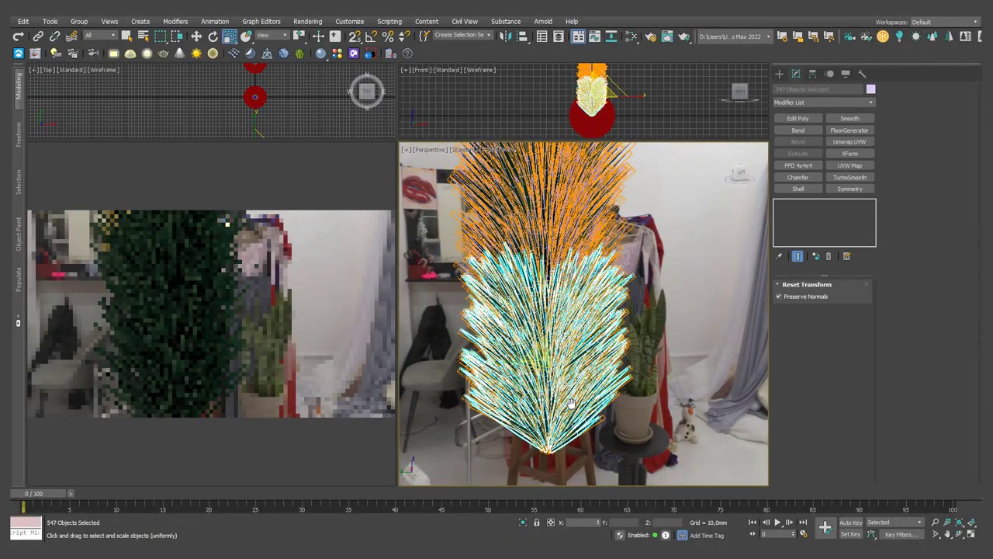
# Select all objects using Material #25 and group them as Group001.
pyautogui.press('m')
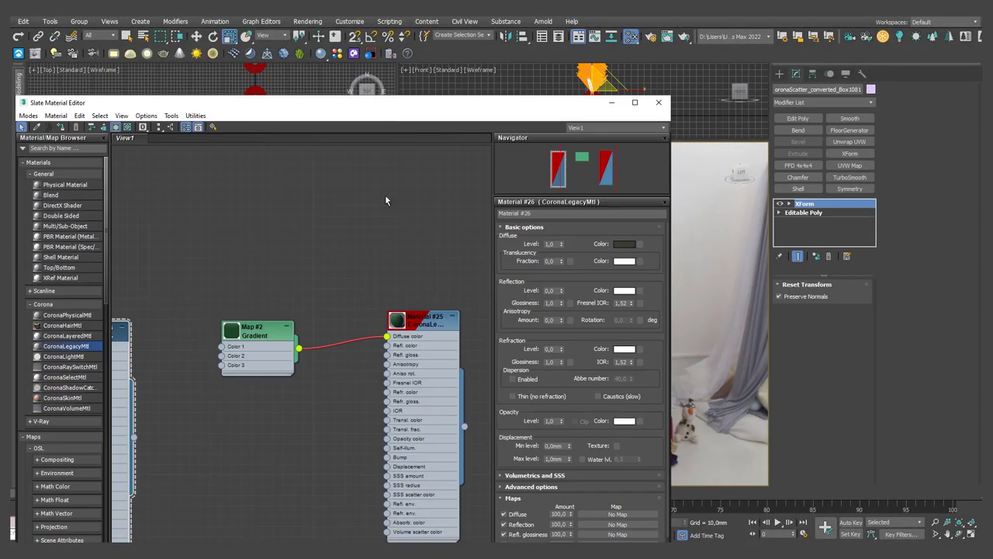
pyautogui.click(425, 318)
pyautogui.rightClick(425, 318)
pyautogui.click(590, 243)
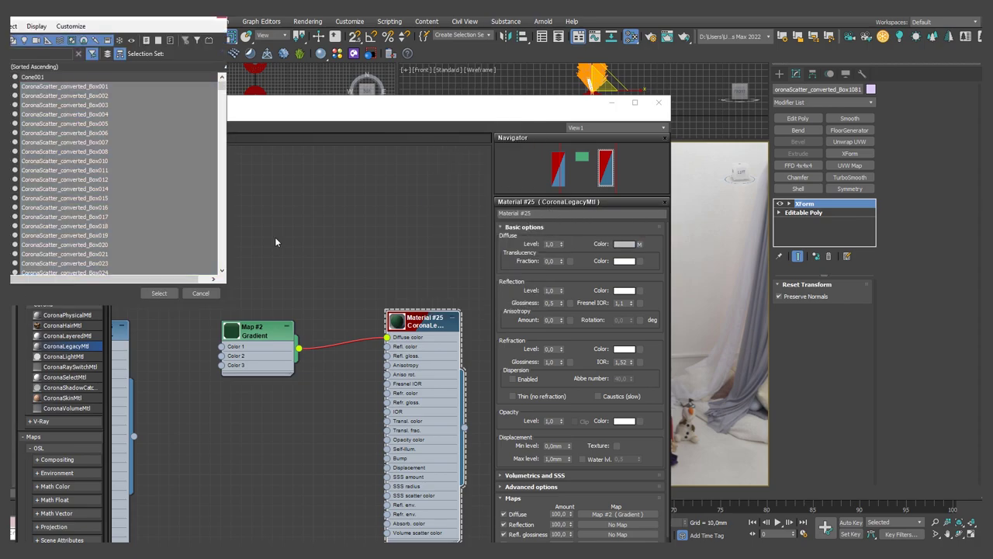
pyautogui.click(159, 292)
pyautogui.moveTo(541, 103)
pyautogui.mouseDown()
pyautogui.moveTo(599, 194)
pyautogui.moveTo(628, 477)
pyautogui.mouseUp()
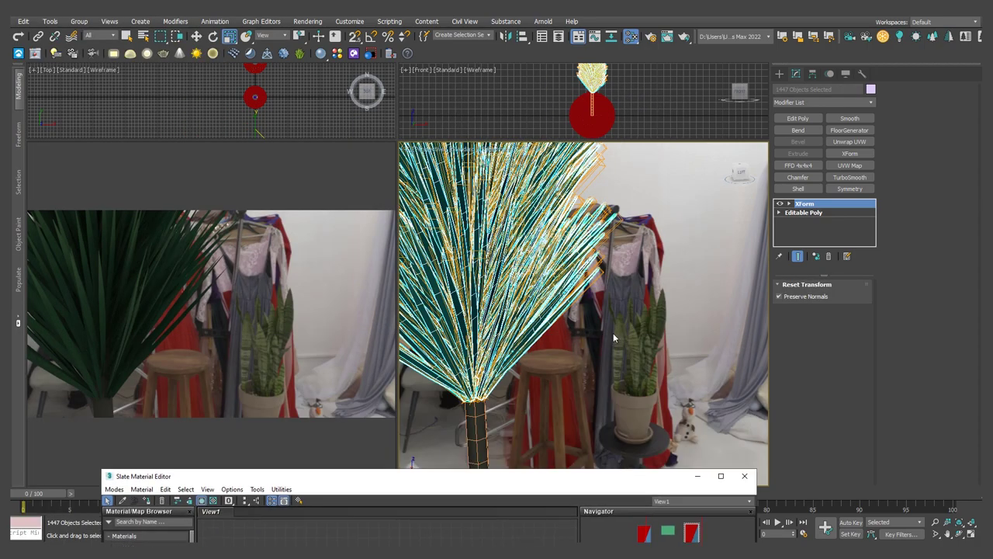
pyautogui.click(81, 21)
pyautogui.click(89, 37)
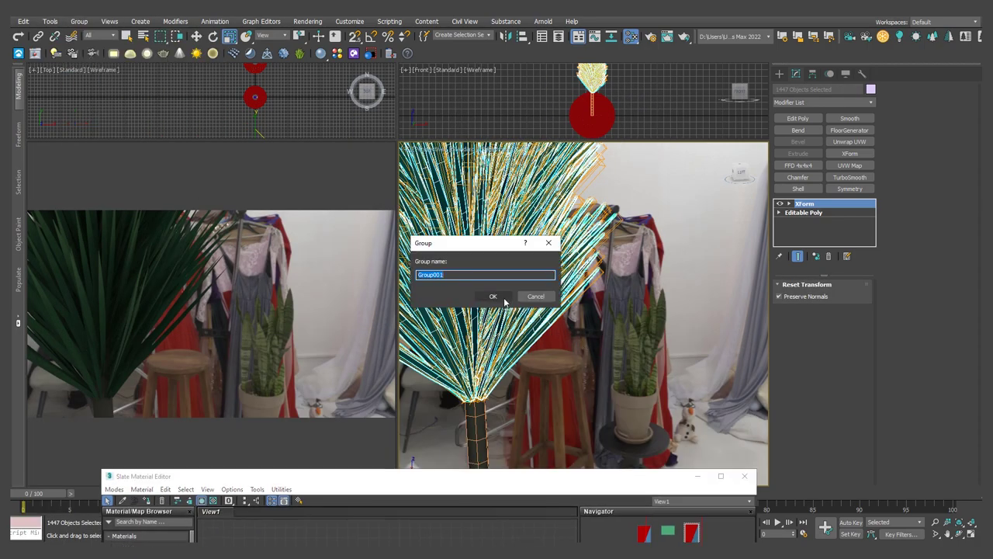
pyautogui.click(502, 298)
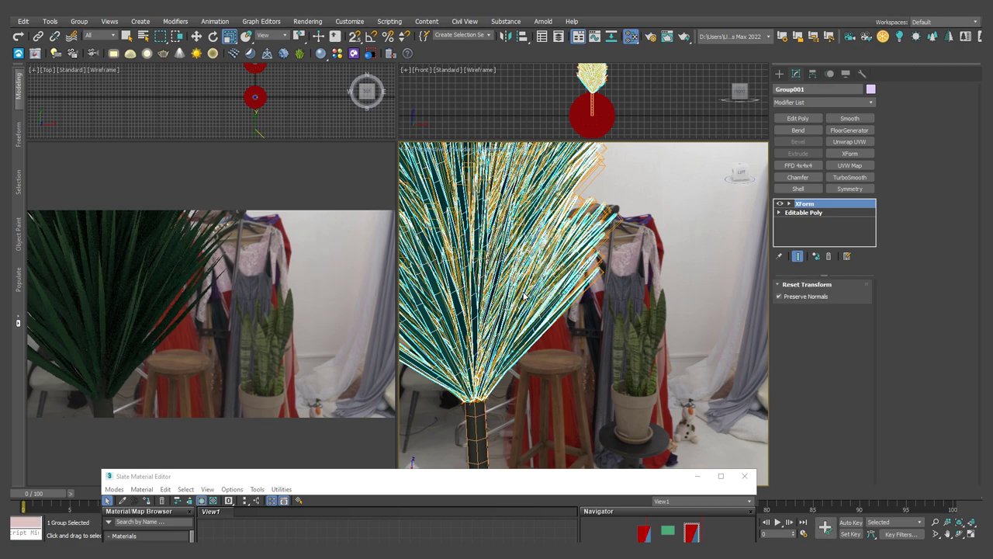
# Convert the group to Editable Poly, regroup it as Group002, and move it down.
pyautogui.rightClick(520, 287)
pyautogui.click(651, 403)
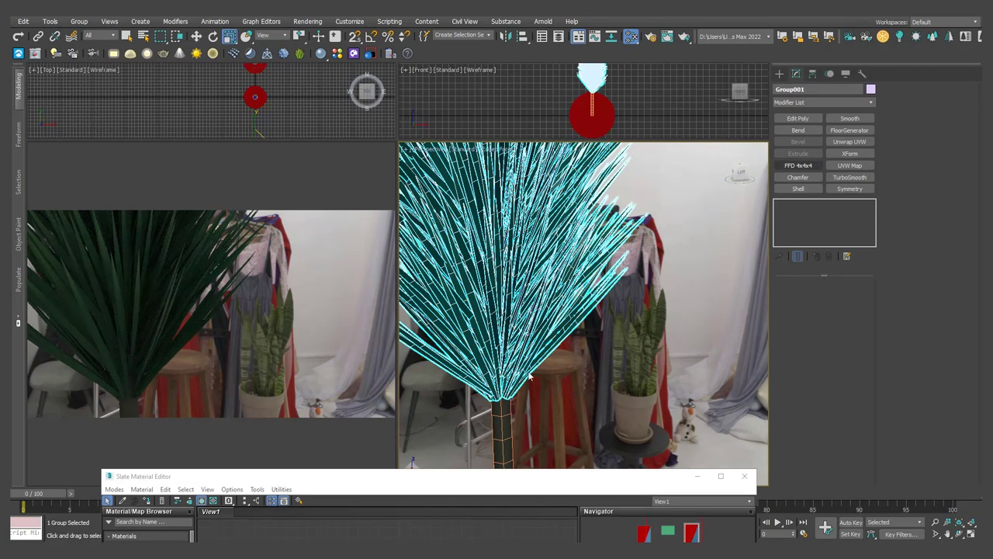
pyautogui.click(79, 21)
pyautogui.click(81, 37)
pyautogui.click(497, 293)
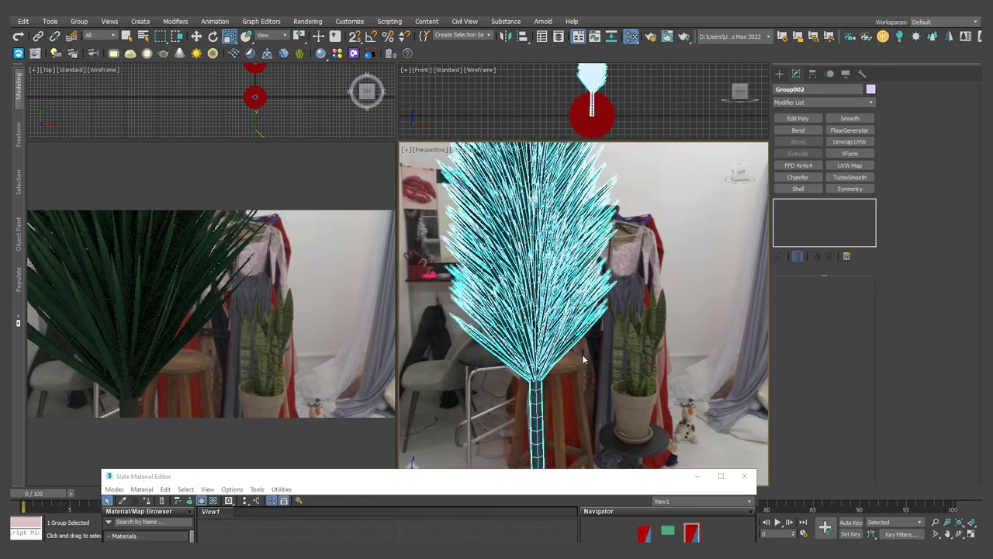
pyautogui.moveTo(579, 316); pyautogui.dragTo(584, 370)
pyautogui.click(744, 476)
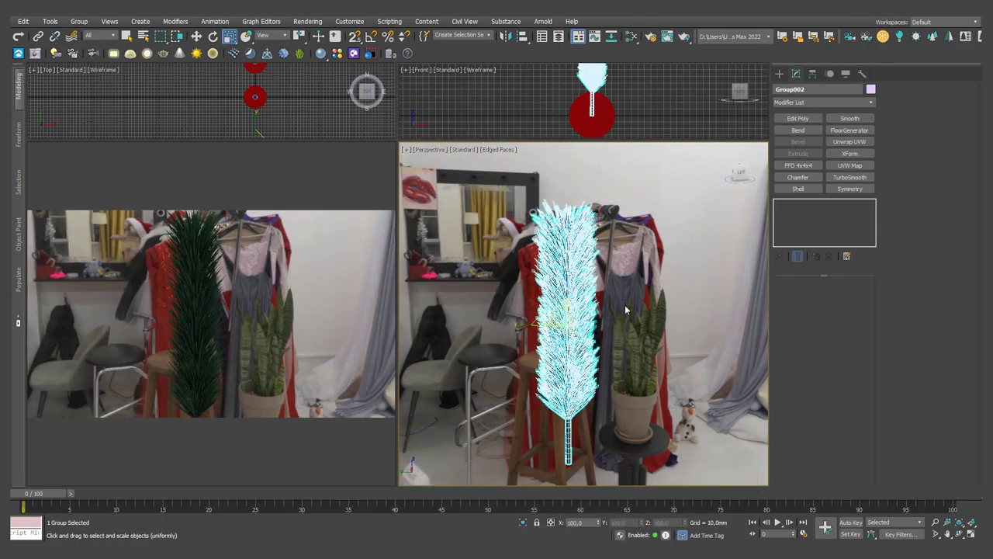
# Rotate the branch 60° with angle snap and move it up in the top view.
pyautogui.hotkey('alt', 'w')
pyautogui.press('e')
pyautogui.press('a')
pyautogui.moveTo(488, 318); pyautogui.dragTo(465, 295)
pyautogui.press('w')
pyautogui.moveTo(486, 295); pyautogui.dragTo(486, 174)
pyautogui.moveTo(486, 179); pyautogui.dragTo(487, 269, button='middle')
pyautogui.hotkey('alt', 'w')
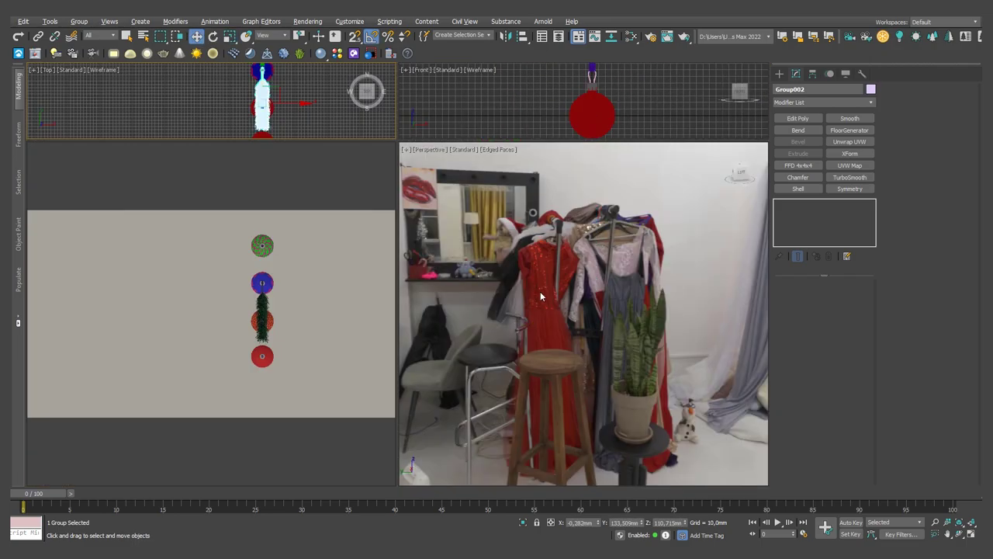
# Group the blue ornament's parts as Group003.
pyautogui.press('z')
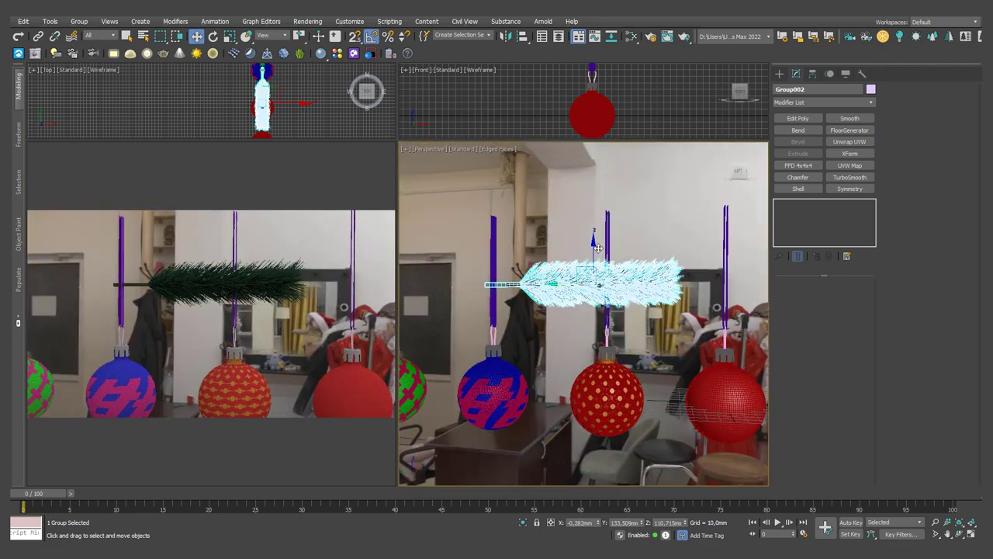
pyautogui.click(497, 400)
pyautogui.press('z')
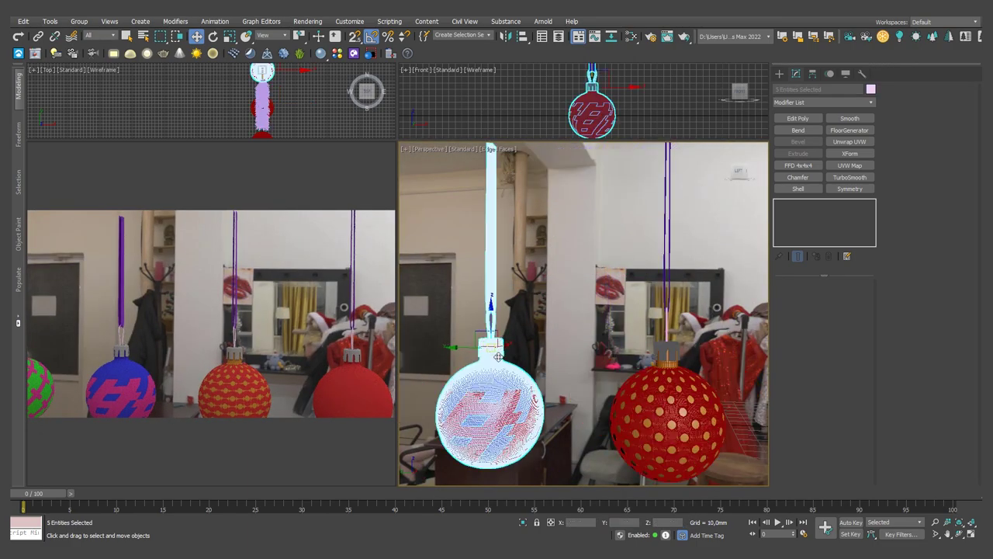
pyautogui.rightClick(495, 353)
pyautogui.click(79, 21)
pyautogui.click(89, 34)
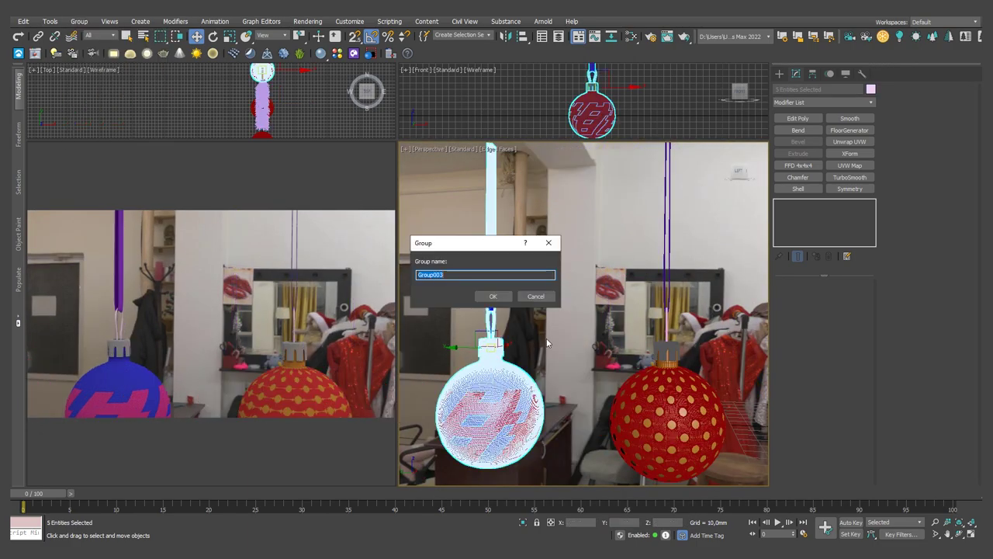
pyautogui.click(493, 295)
# Group the red dotted ornament's parts as Shar_02.
pyautogui.click(487, 237)
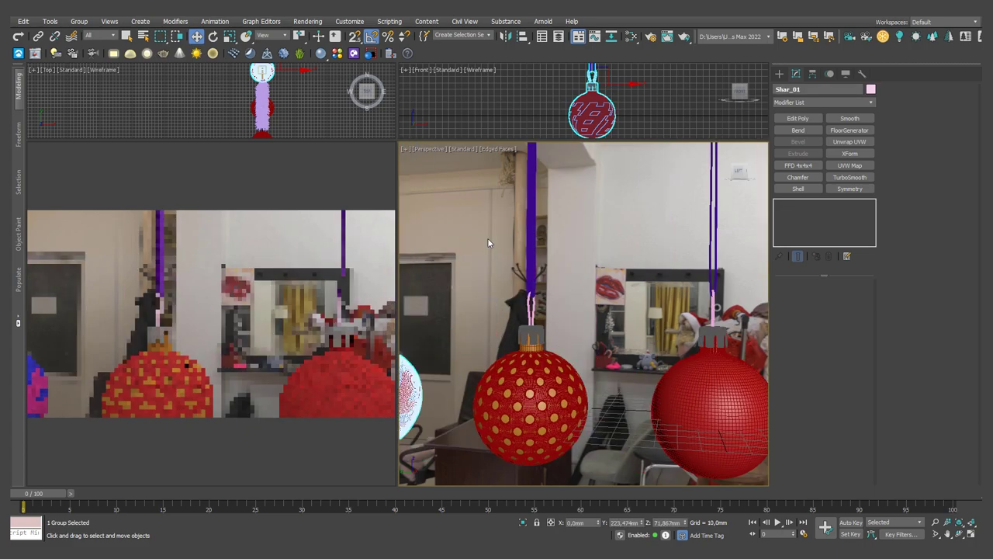
pyautogui.press('z')
pyautogui.click(80, 21)
pyautogui.click(89, 35)
pyautogui.write('Shar_')
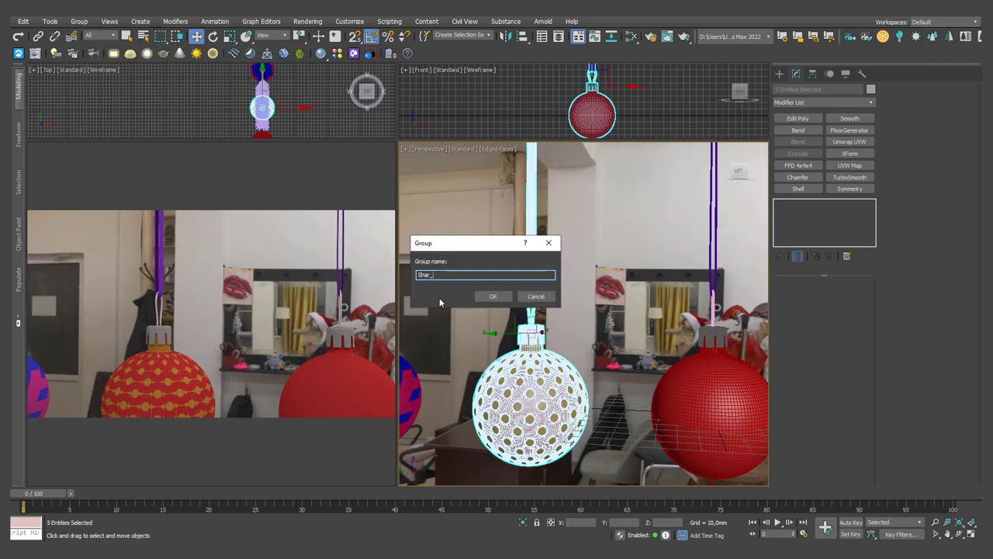
pyautogui.write('02')
pyautogui.click(493, 296)
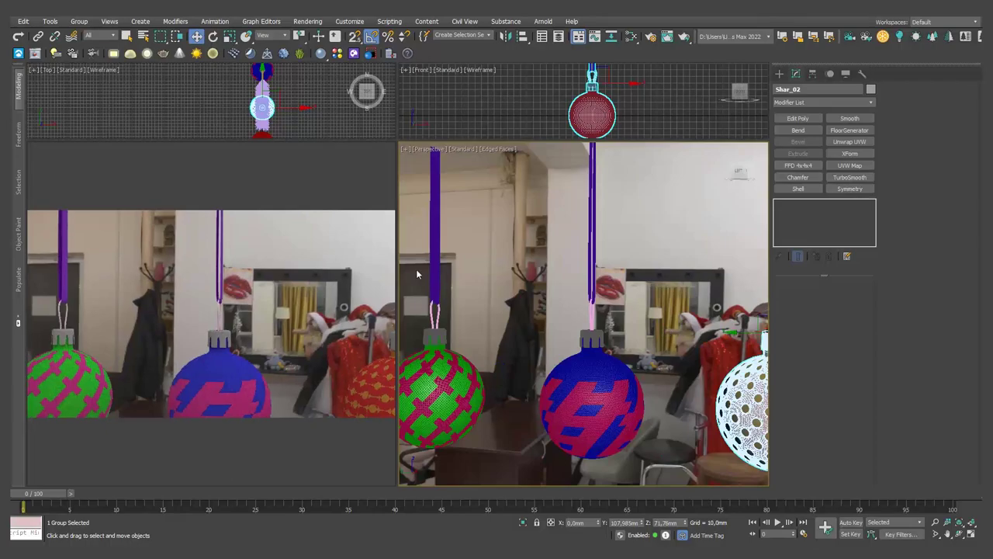
# Group the left ornament's parts as Shar_03.
pyautogui.click(473, 388)
pyautogui.hotkey('alt', 'g')
pyautogui.press('Return')
pyautogui.write('Shar_03')
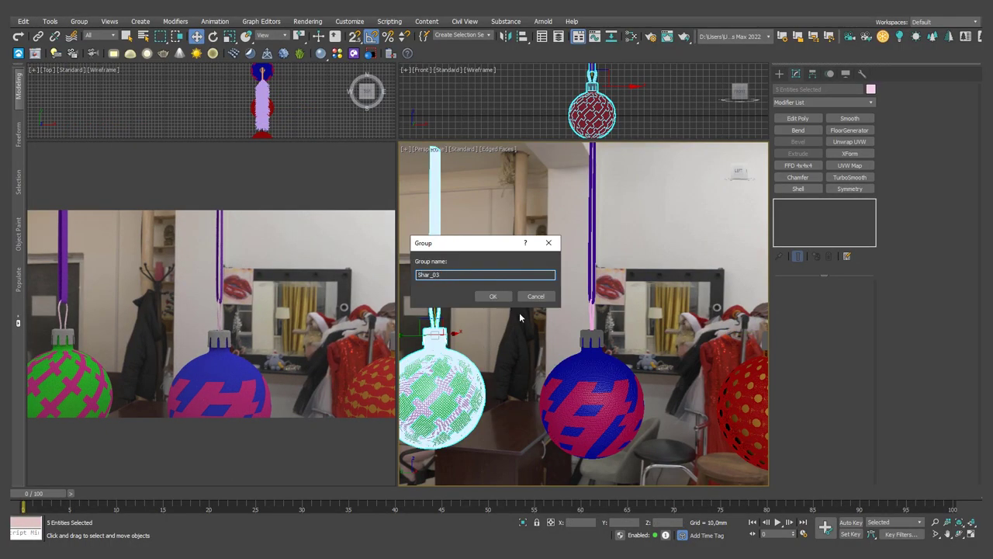
pyautogui.click(492, 296)
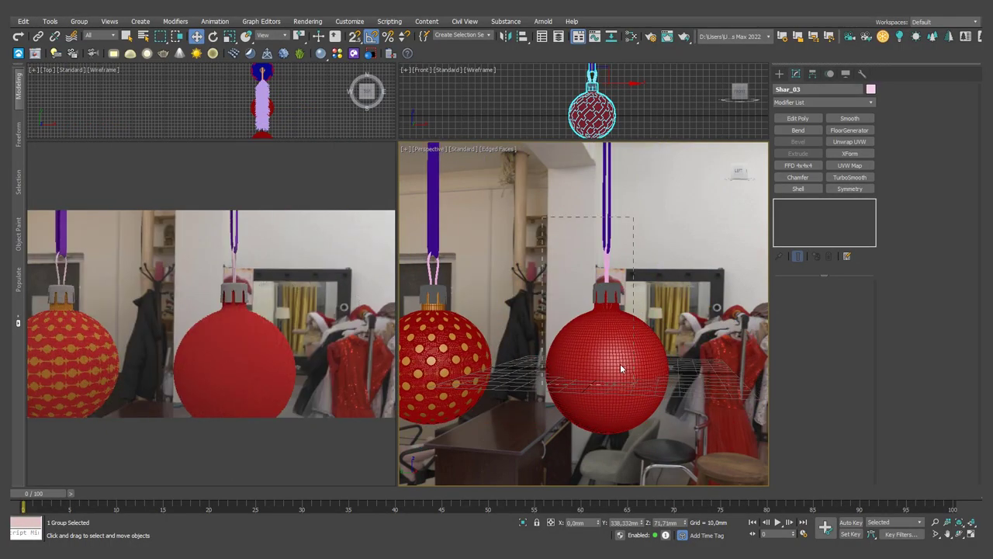
# Group the plain red ornament as Shar_04, then select the green and blue ornaments.
pyautogui.click(606, 364)
pyautogui.click(80, 21)
pyautogui.click(89, 35)
pyautogui.write('Shar_04')
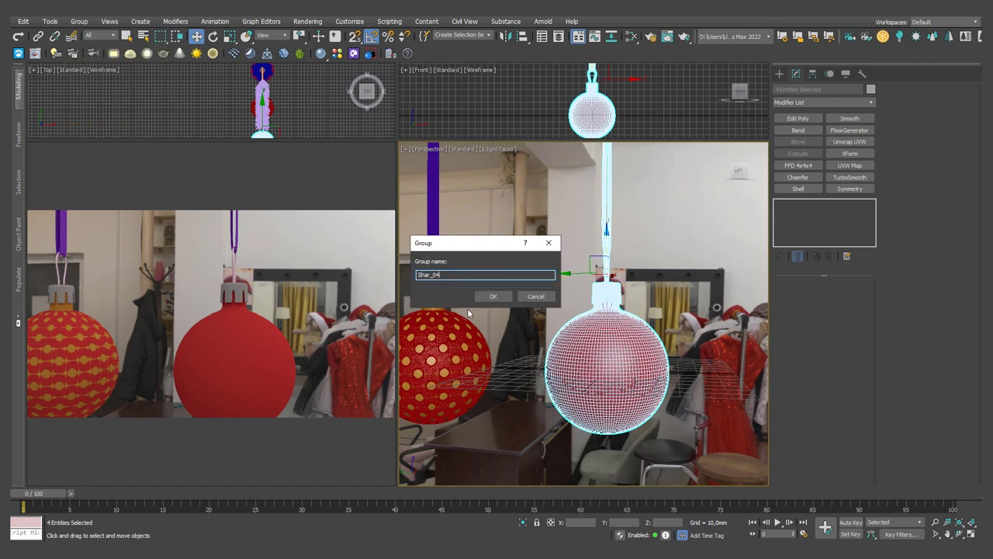
pyautogui.press('Return')
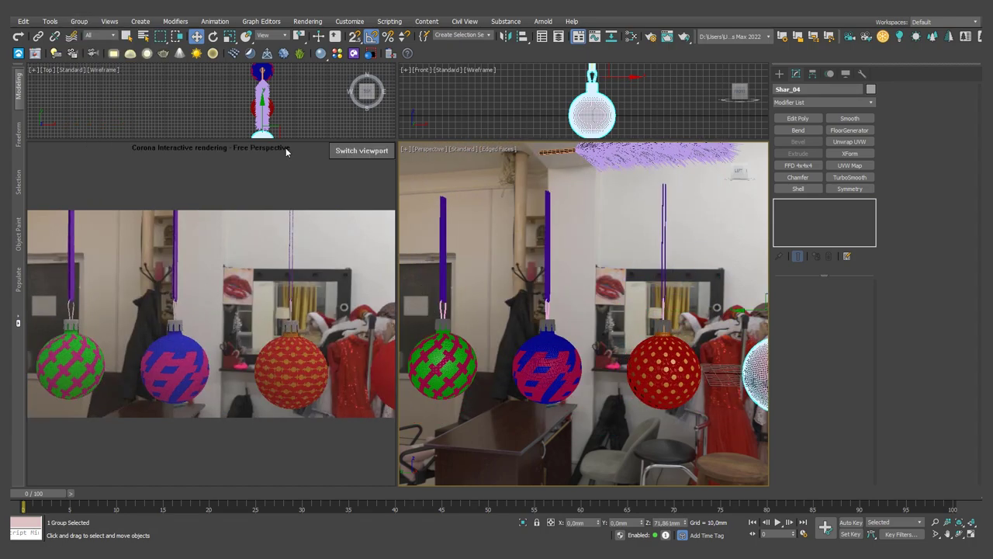
pyautogui.keyDown('ctrl'); pyautogui.click(443, 364); pyautogui.keyUp('ctrl')
pyautogui.keyDown('ctrl'); pyautogui.click(547, 365); pyautogui.keyUp('ctrl')
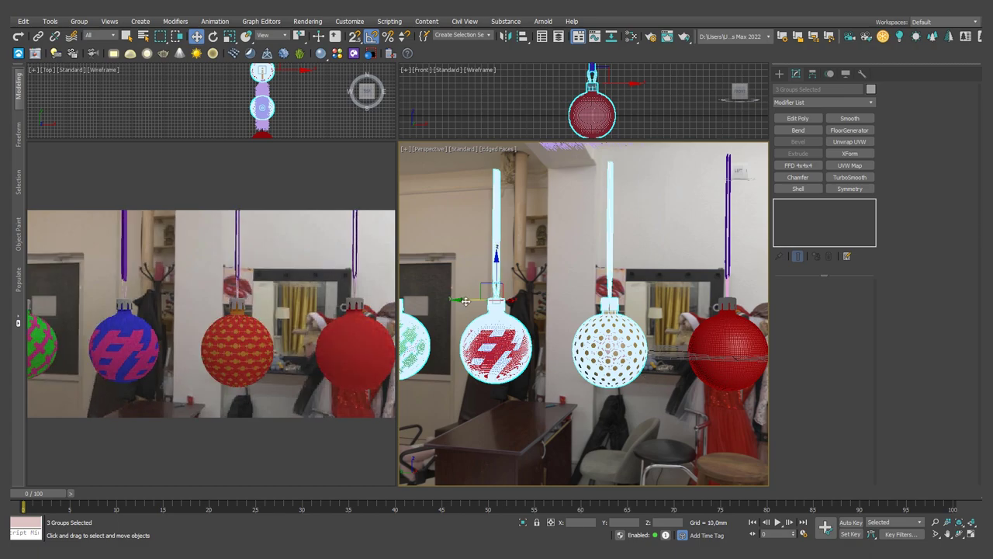
# Move the green, dotted red and blue ornaments to staggered heights and positions.
pyautogui.moveTo(496, 306); pyautogui.dragTo(499, 329)
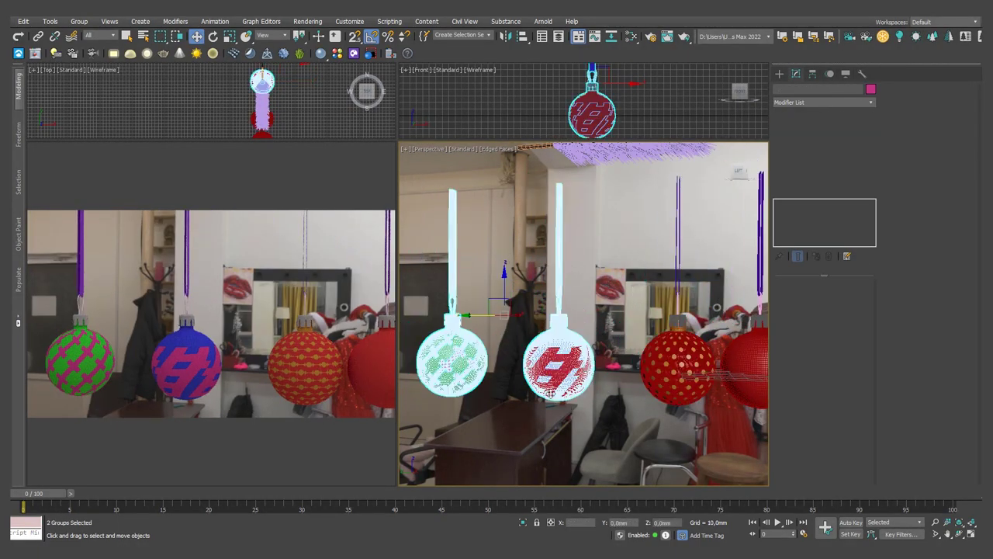
pyautogui.click(470, 332)
pyautogui.moveTo(467, 315); pyautogui.dragTo(504, 315)
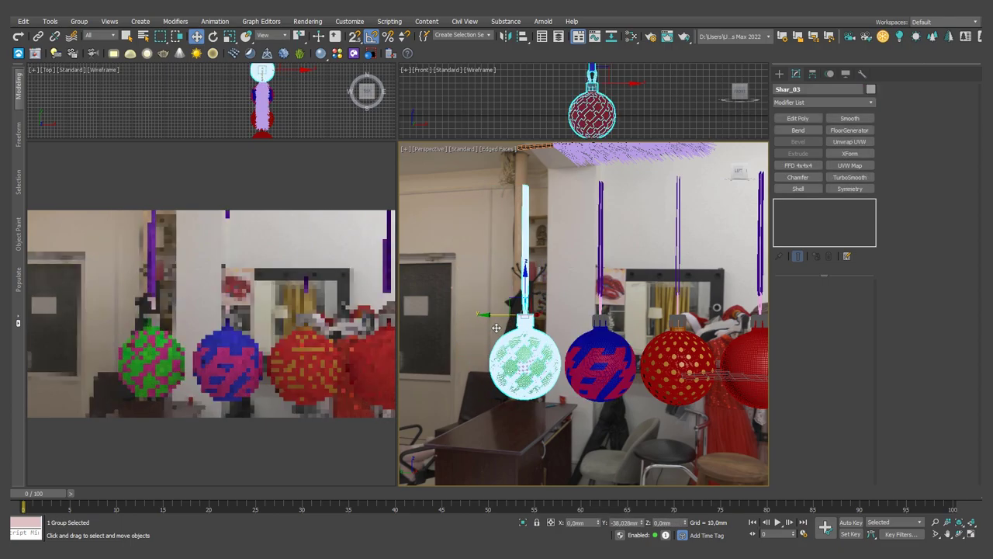
pyautogui.keyDown('ctrl'); pyautogui.click(575, 358); pyautogui.keyUp('ctrl')
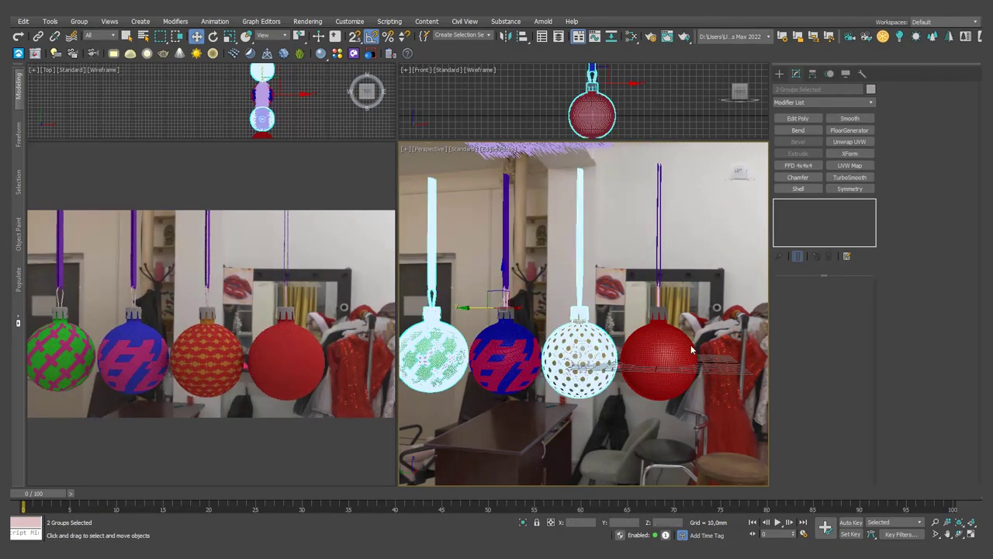
pyautogui.moveTo(536, 279); pyautogui.dragTo(540, 219)
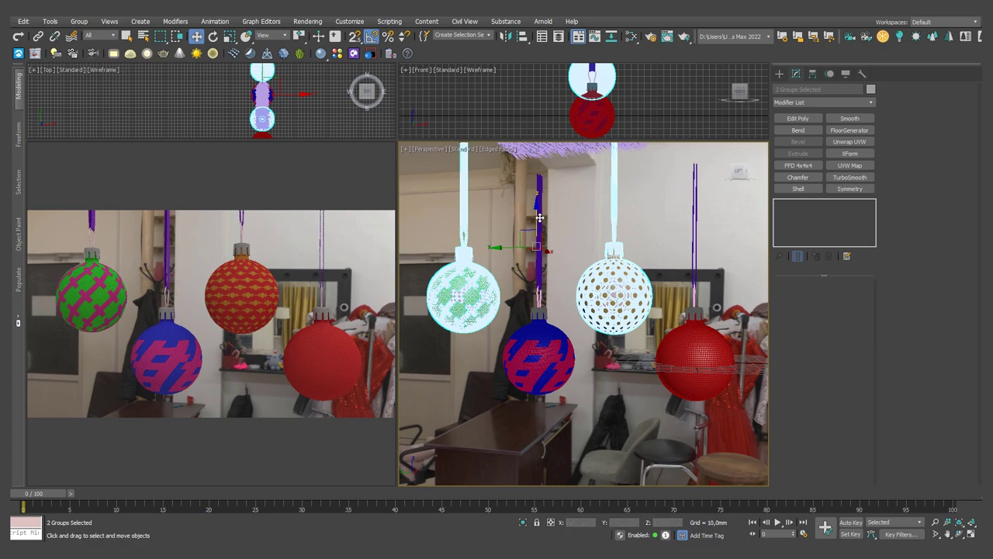
pyautogui.moveTo(501, 255); pyautogui.dragTo(520, 249)
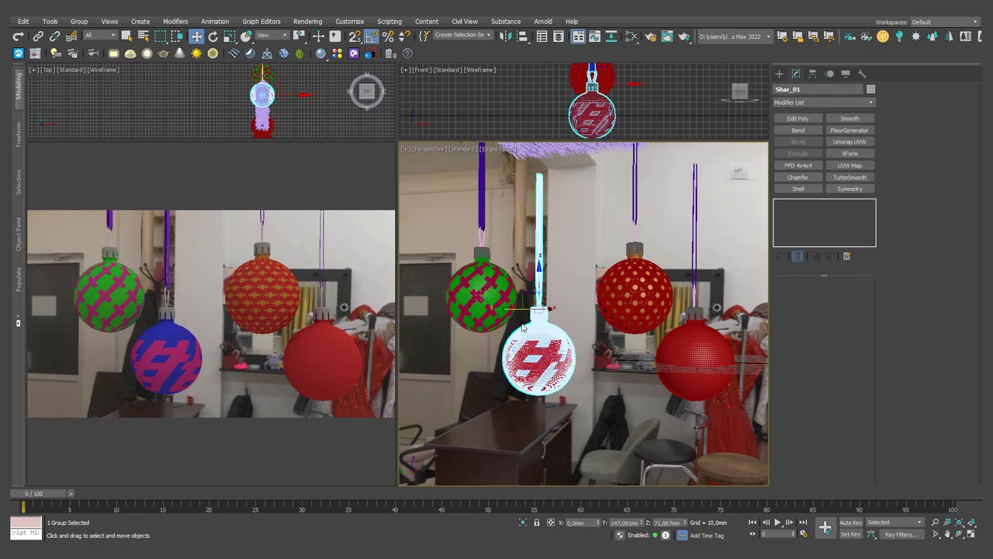
pyautogui.moveTo(548, 371); pyautogui.dragTo(579, 374)
pyautogui.click(479, 294)
pyautogui.click(458, 255)
pyautogui.moveTo(458, 255); pyautogui.dragTo(478, 253)
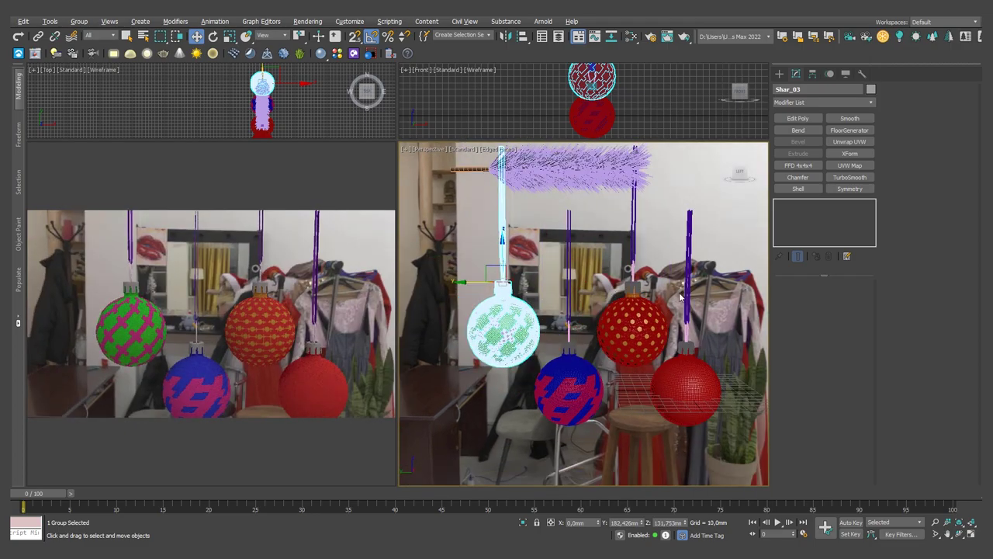
# Lower the pine branch above the ornaments, rotate it 90°, and nudge the right ornaments left.
pyautogui.moveTo(540, 162)
pyautogui.mouseDown()
pyautogui.moveTo(540, 191)
pyautogui.moveTo(552, 192)
pyautogui.mouseUp()
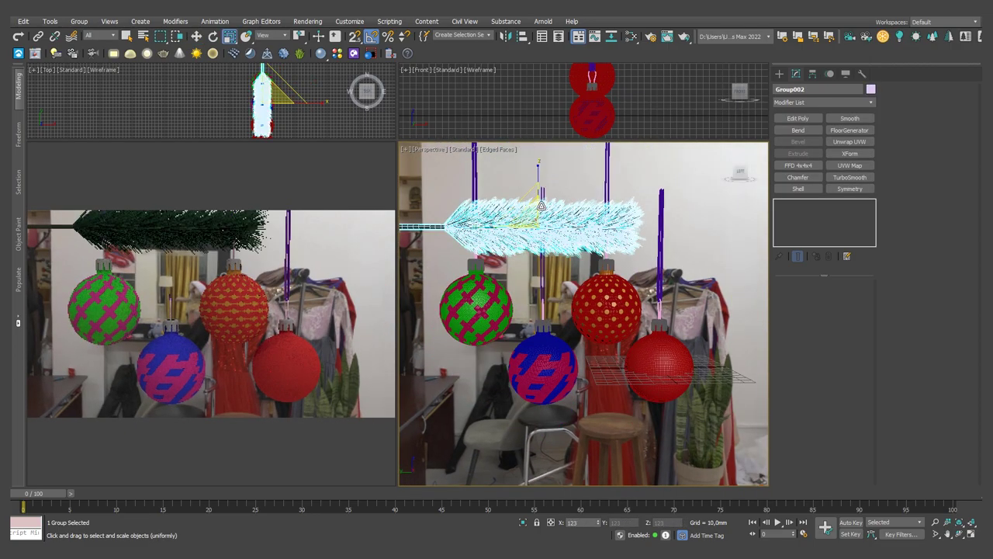
pyautogui.press('e')
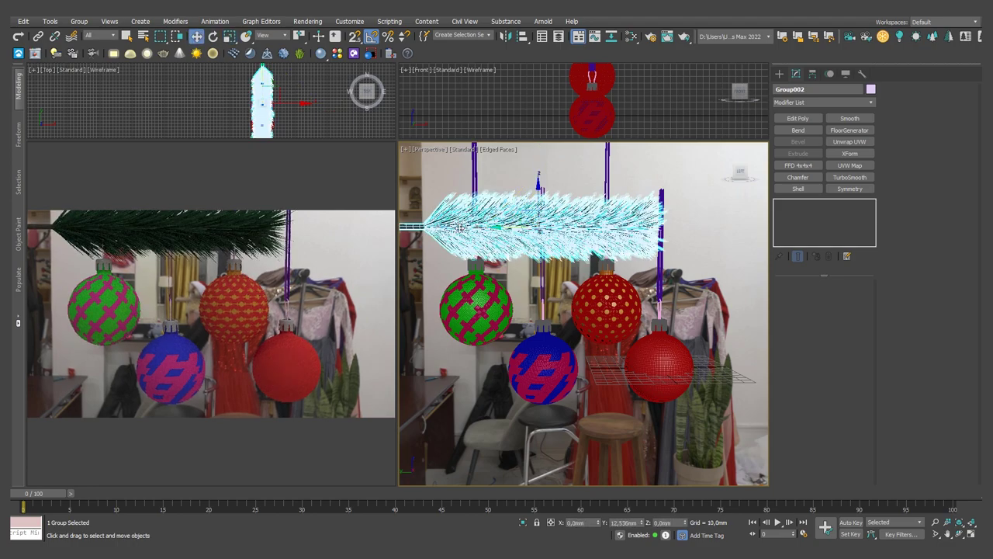
pyautogui.moveTo(500, 233)
pyautogui.mouseDown()
pyautogui.moveTo(499, 188)
pyautogui.moveTo(478, 187)
pyautogui.mouseUp()
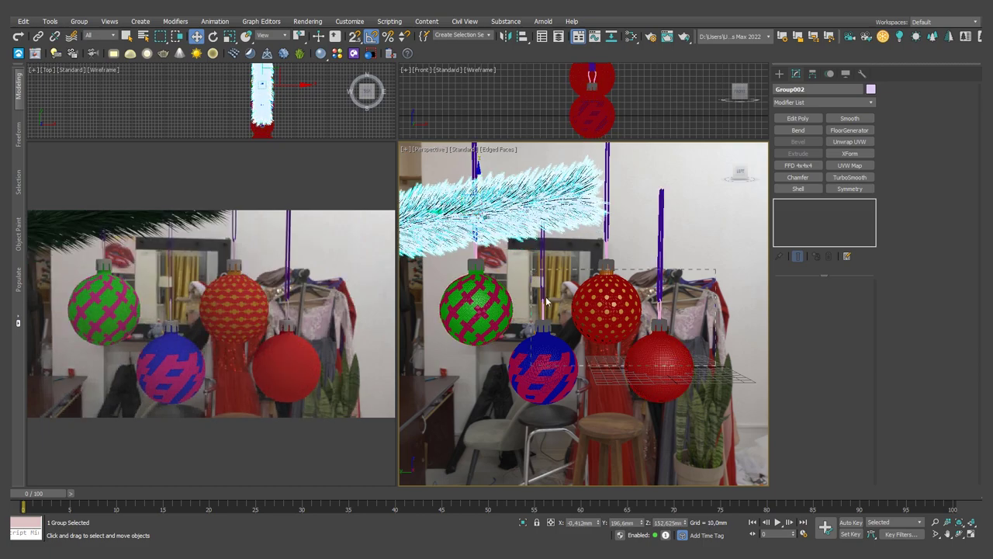
pyautogui.moveTo(546, 301); pyautogui.dragTo(589, 347)
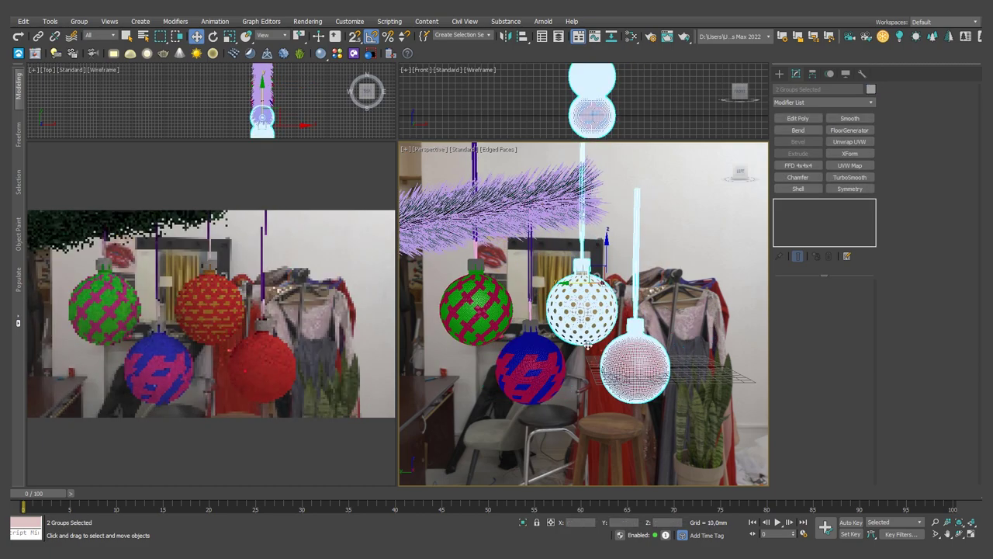
# Tear off the Group menu as a floating panel at the lower left.
pyautogui.click(475, 303)
pyautogui.click(80, 20)
pyautogui.moveTo(86, 27)
pyautogui.mouseDown()
pyautogui.moveTo(243, 147)
pyautogui.moveTo(80, 427)
pyautogui.mouseUp()
pyautogui.click(504, 269)
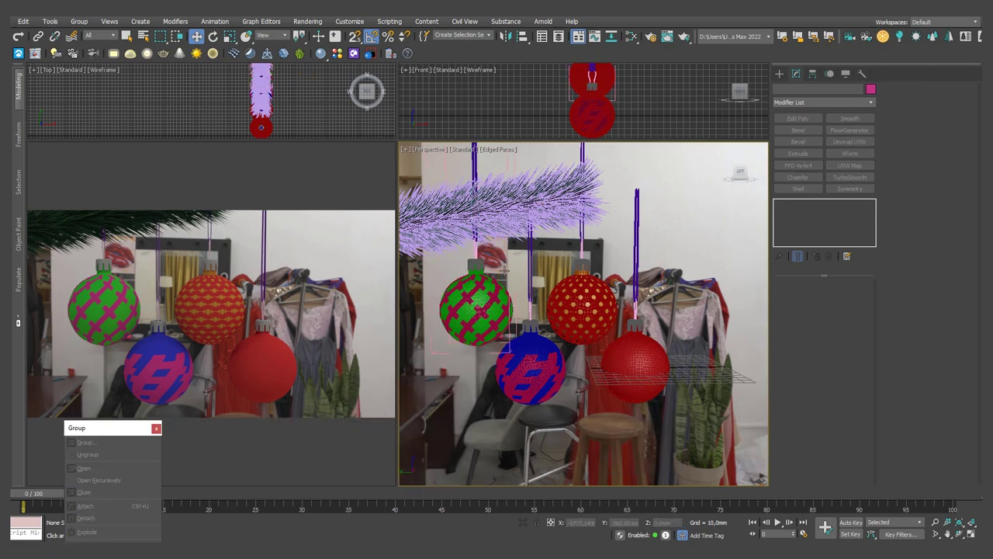
# Load the Environment HDRI map into the Slate Material Editor as an instance.
pyautogui.click(471, 265)
pyautogui.press('m')
pyautogui.moveTo(410, 475); pyautogui.dragTo(634, 63)
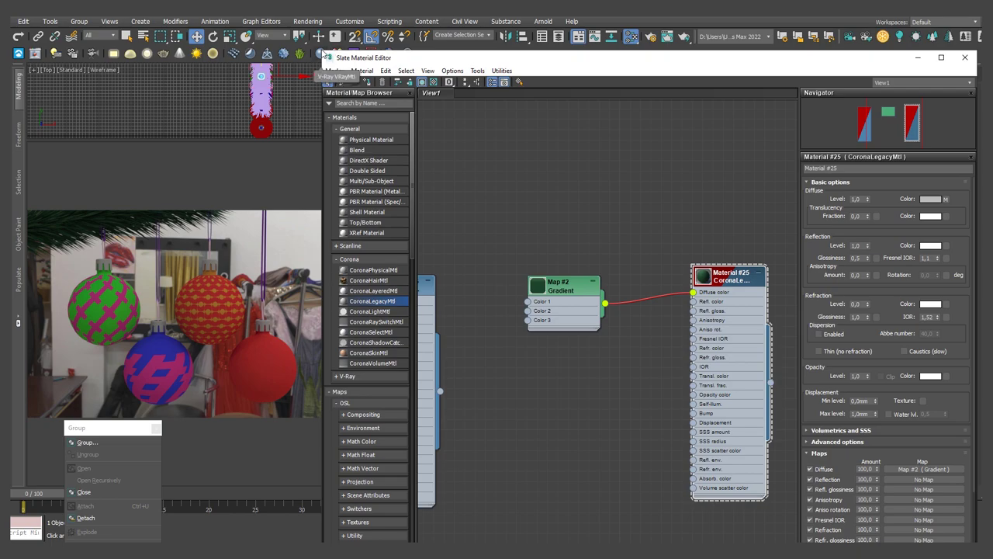
pyautogui.moveTo(324, 54)
pyautogui.mouseDown()
pyautogui.moveTo(395, 162)
pyautogui.moveTo(481, 254)
pyautogui.mouseUp()
pyautogui.moveTo(772, 269); pyautogui.dragTo(280, 80)
pyautogui.click(308, 21)
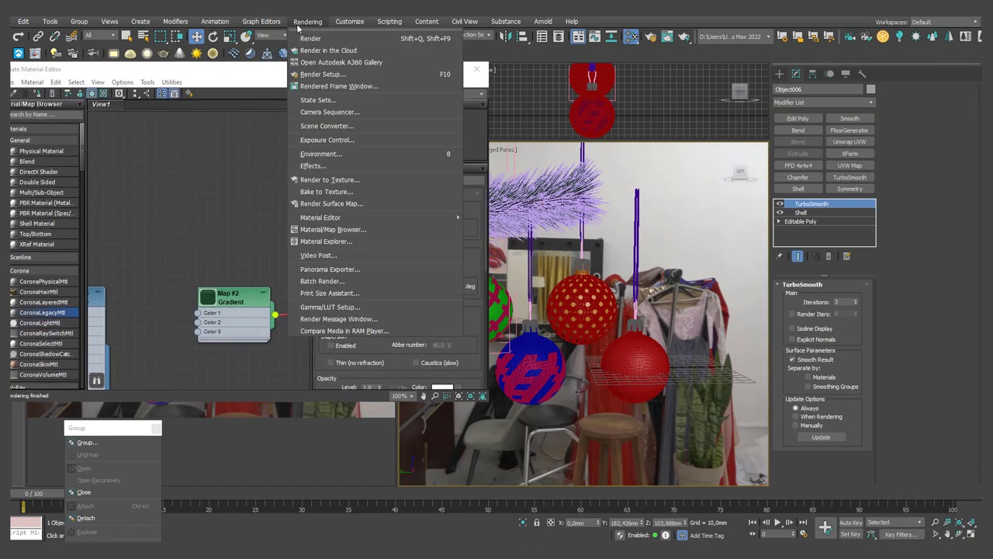
pyautogui.click(337, 165)
pyautogui.moveTo(187, 189); pyautogui.dragTo(311, 127, button='middle')
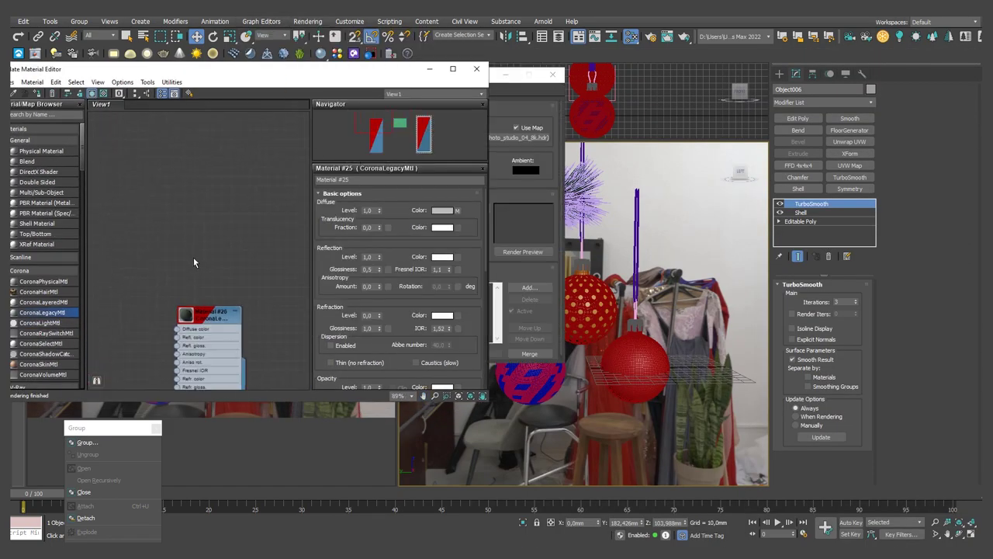
pyautogui.moveTo(514, 74); pyautogui.dragTo(742, 75)
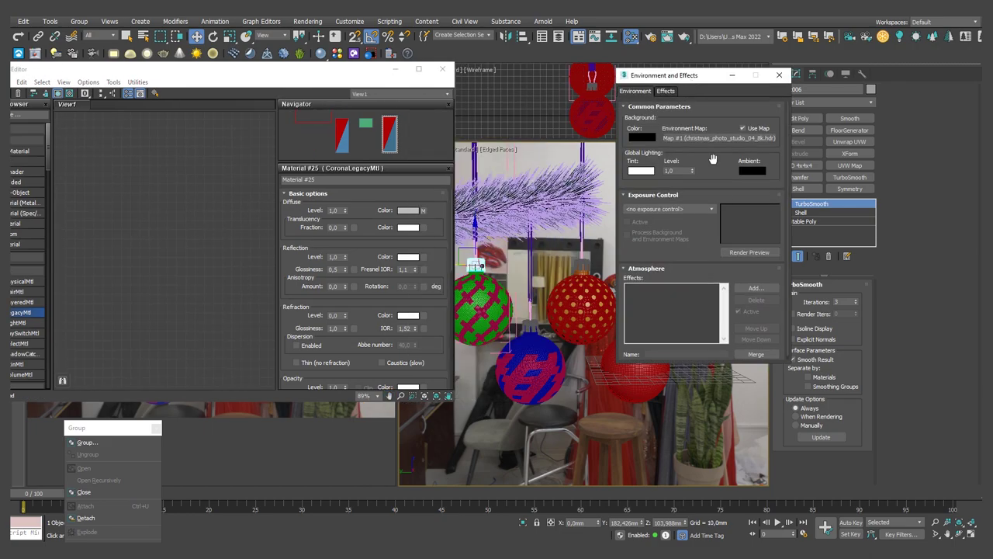
pyautogui.click(193, 268)
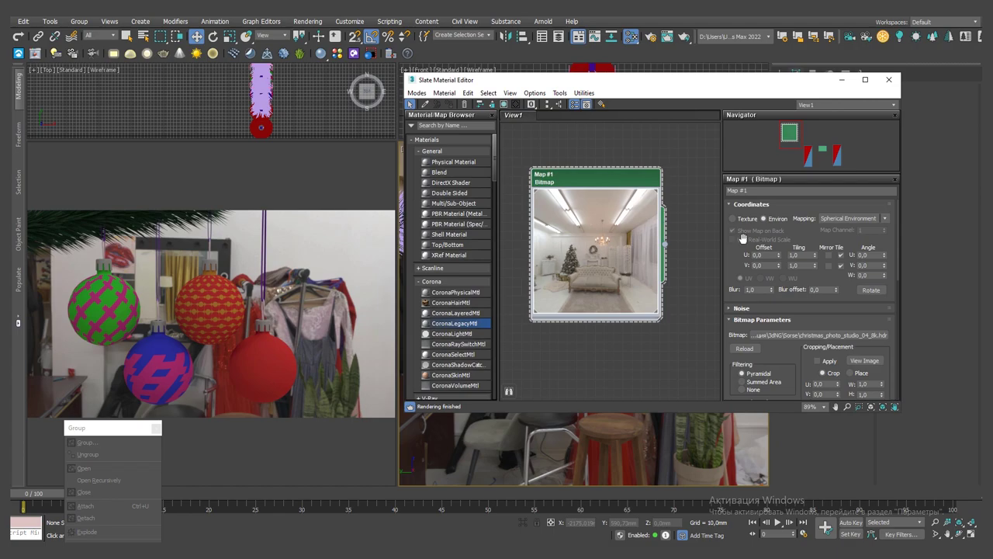
# Set the environment map's U offset to 0,75 and close the material editor.
pyautogui.moveTo(779, 255); pyautogui.dragTo(771, 226)
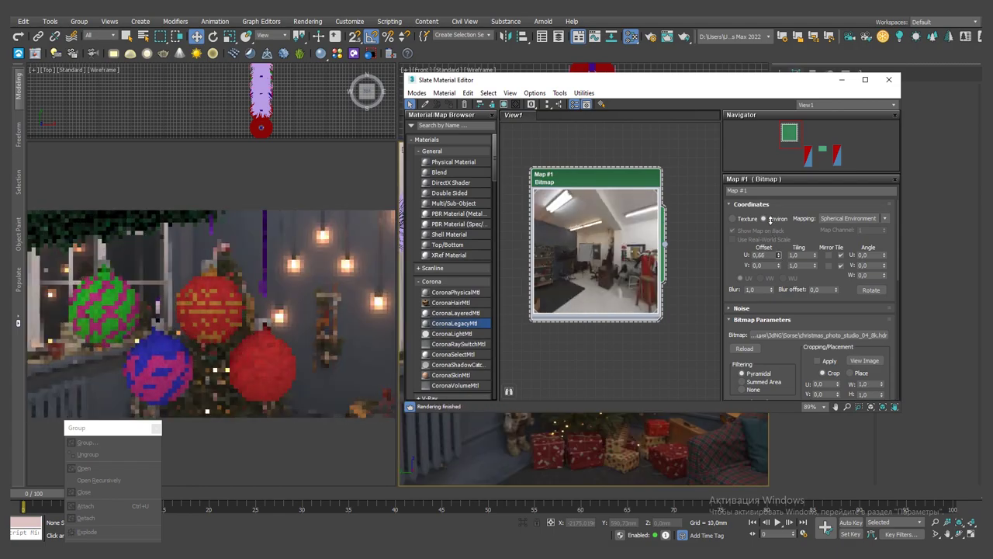
pyautogui.moveTo(771, 226); pyautogui.dragTo(778, 264)
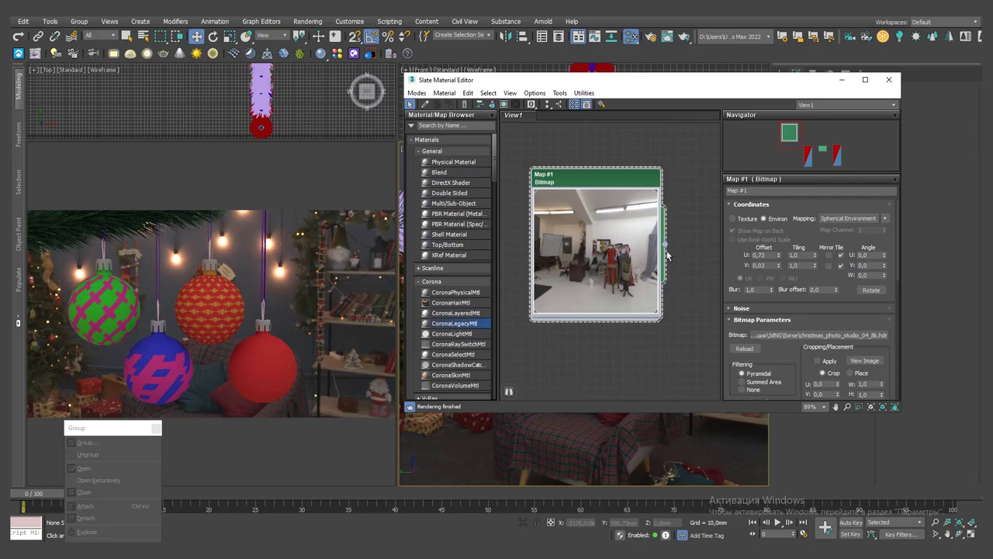
pyautogui.moveTo(780, 259); pyautogui.dragTo(779, 260)
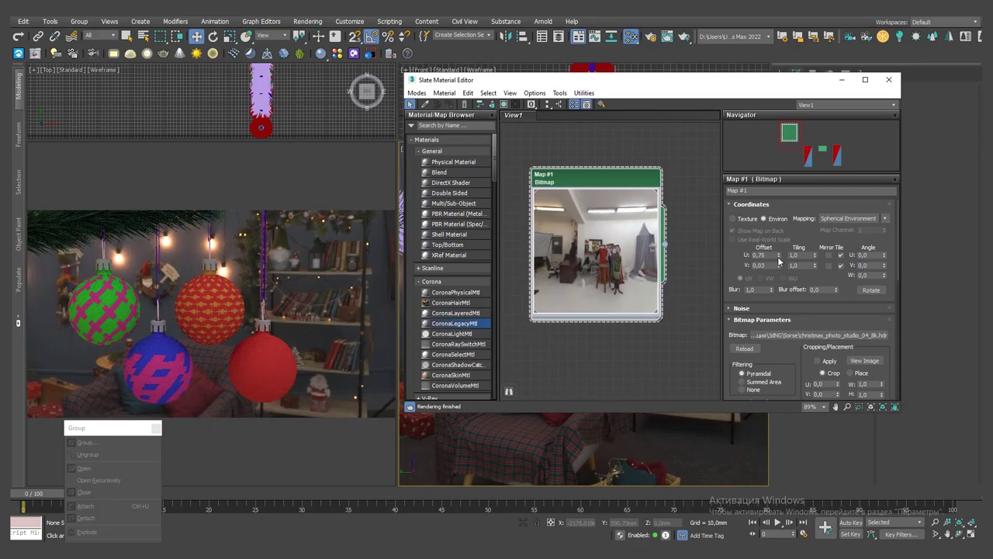
pyautogui.click(894, 83)
# With an ornament selected, copy its material in Slate Editor as the new Material #27.
pyautogui.click(476, 267)
pyautogui.press('m')
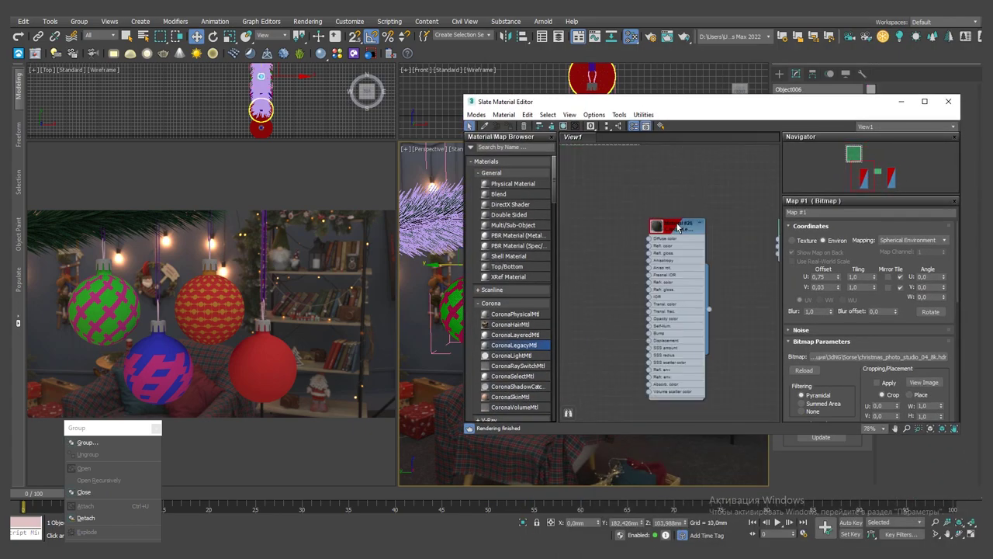
pyautogui.moveTo(679, 225)
pyautogui.mouseDown()
pyautogui.moveTo(750, 226)
pyautogui.moveTo(638, 231)
pyautogui.mouseUp()
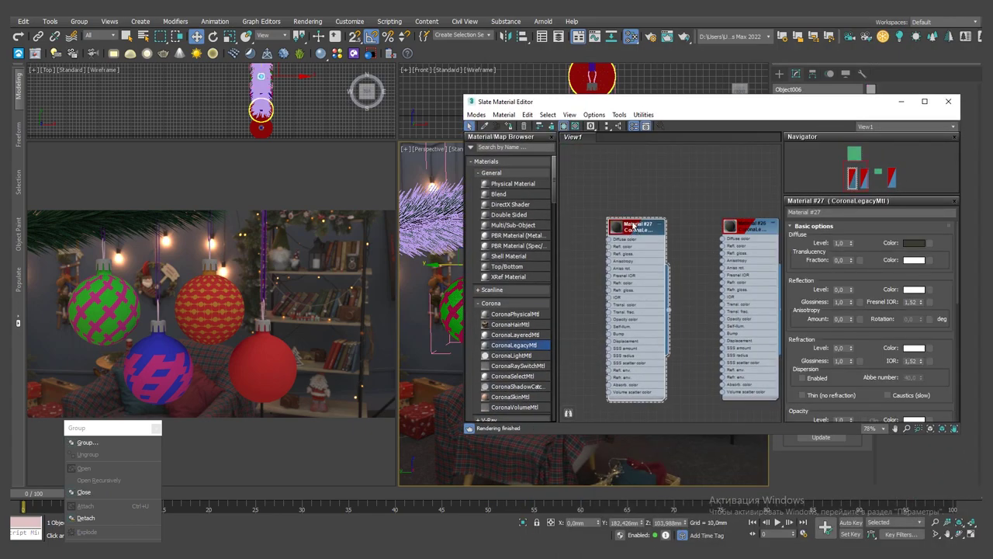
# Give Material #27 a near-black diffuse colour and reflection level 1,0, then select its Fresnel IOR value.
pyautogui.click(914, 242)
pyautogui.moveTo(290, 80); pyautogui.dragTo(284, 145)
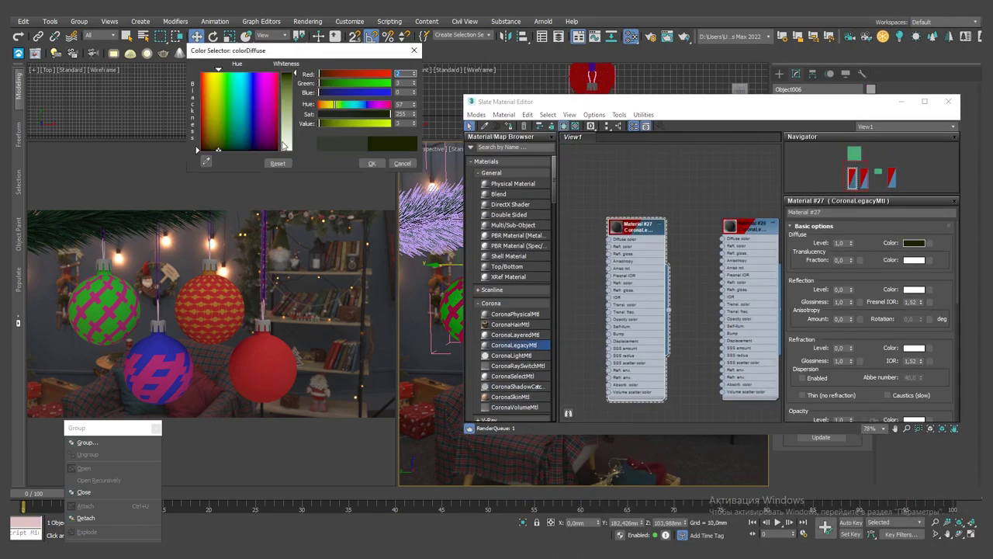
pyautogui.click(377, 163)
pyautogui.moveTo(539, 104)
pyautogui.mouseDown()
pyautogui.moveTo(617, 111)
pyautogui.moveTo(467, 103)
pyautogui.mouseUp()
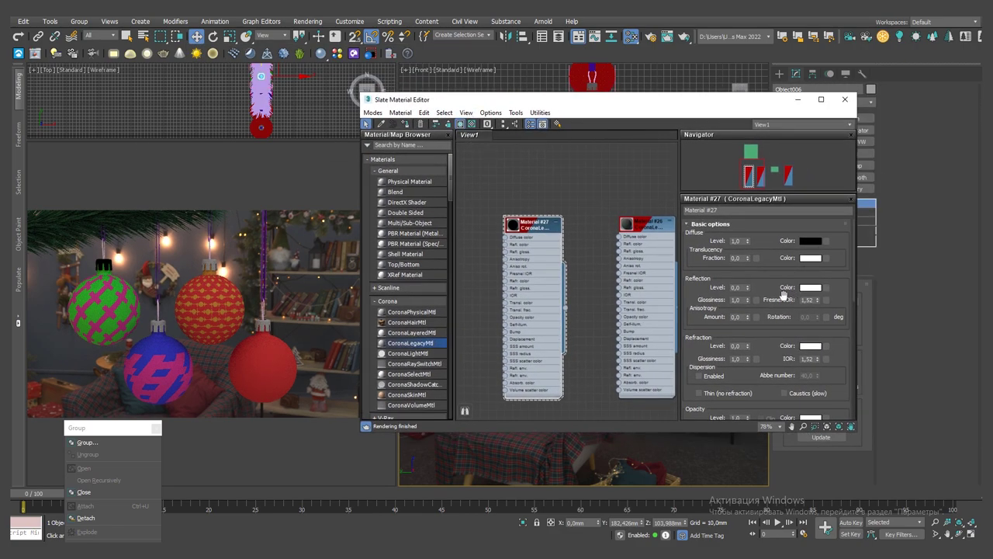
pyautogui.moveTo(747, 290); pyautogui.dragTo(747, 288)
pyautogui.doubleClick(815, 300)
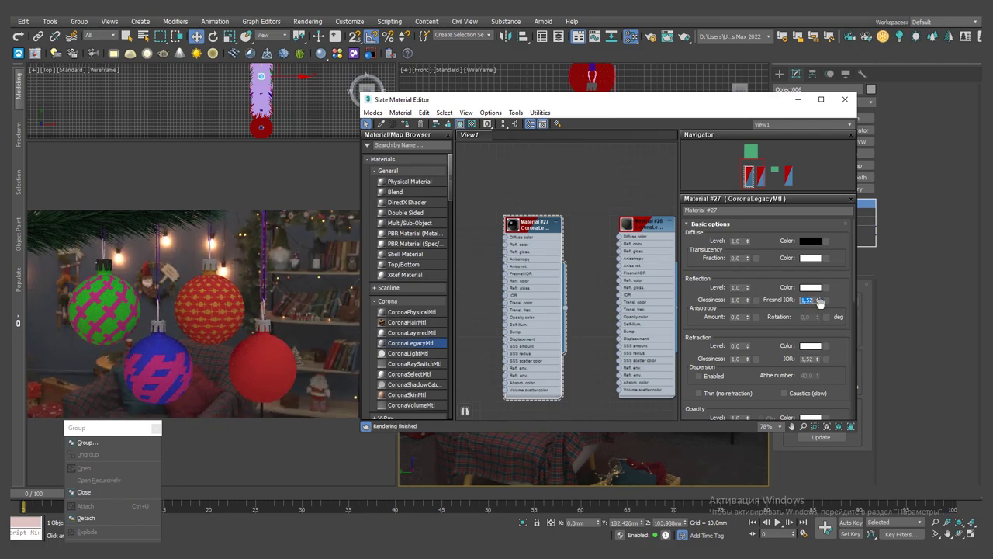
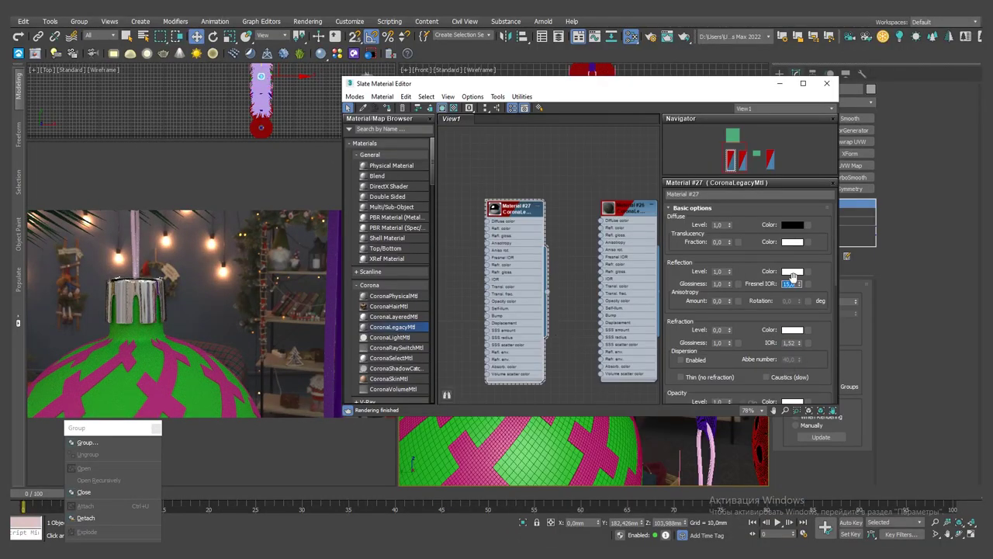
# Raise Material #27's Fresnel IOR to 20 and tint its reflection a warm beige-brown.
pyautogui.moveTo(800, 287); pyautogui.dragTo(797, 281)
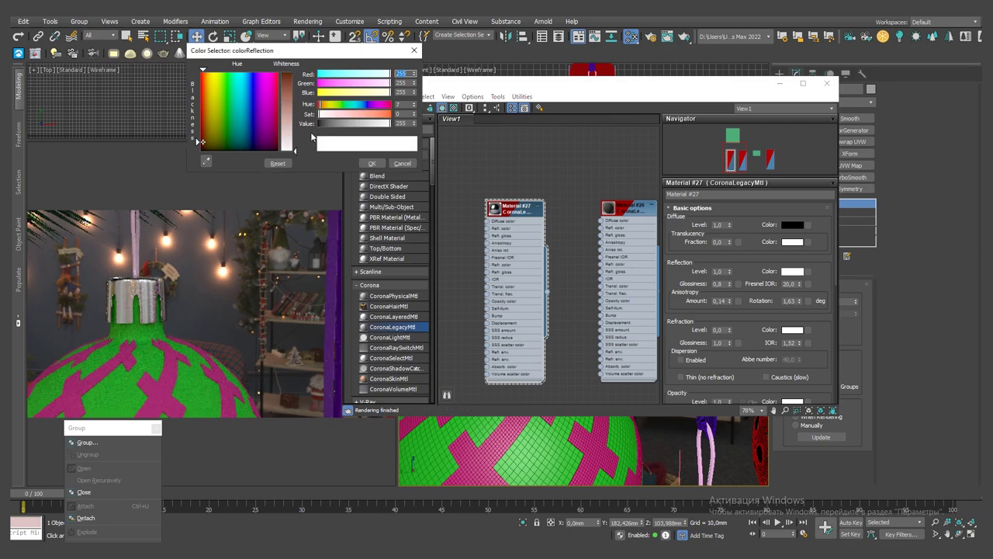
pyautogui.moveTo(295, 150); pyautogui.dragTo(295, 107)
pyautogui.click(210, 136)
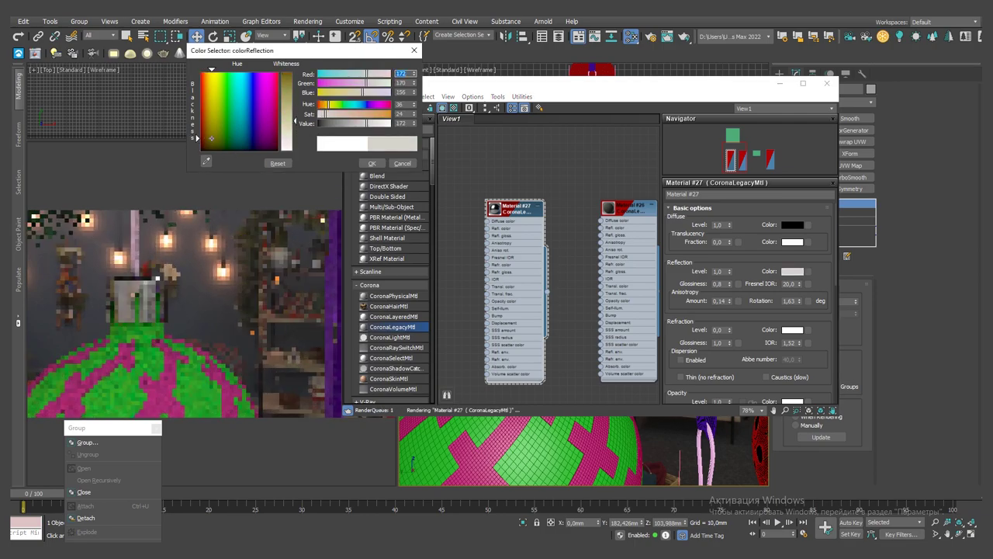
pyautogui.moveTo(212, 135); pyautogui.dragTo(205, 133)
pyautogui.click(372, 164)
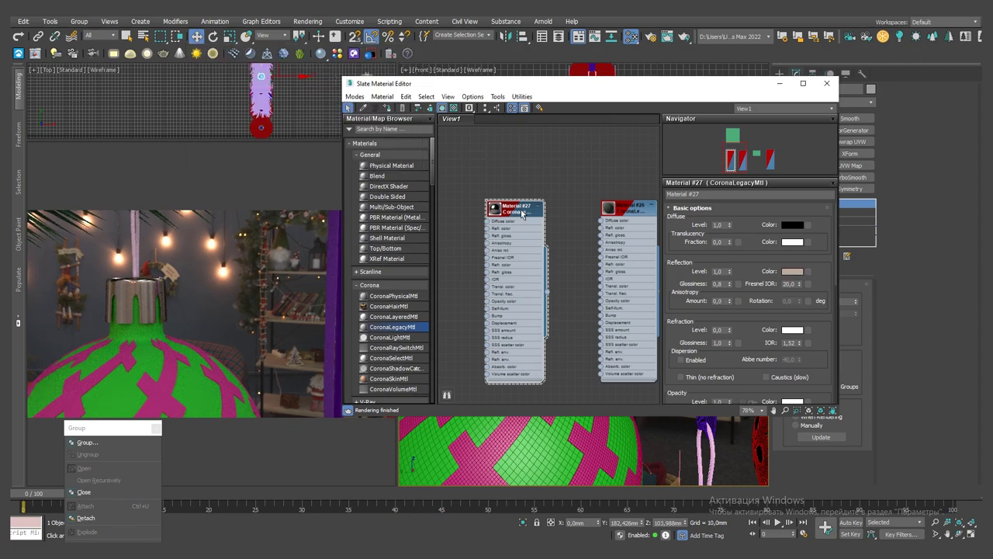
# Duplicate Material #27 as a new Material #28 and show its parameters.
pyautogui.moveTo(506, 88); pyautogui.dragTo(763, 130)
pyautogui.moveTo(745, 250); pyautogui.dragTo(776, 250)
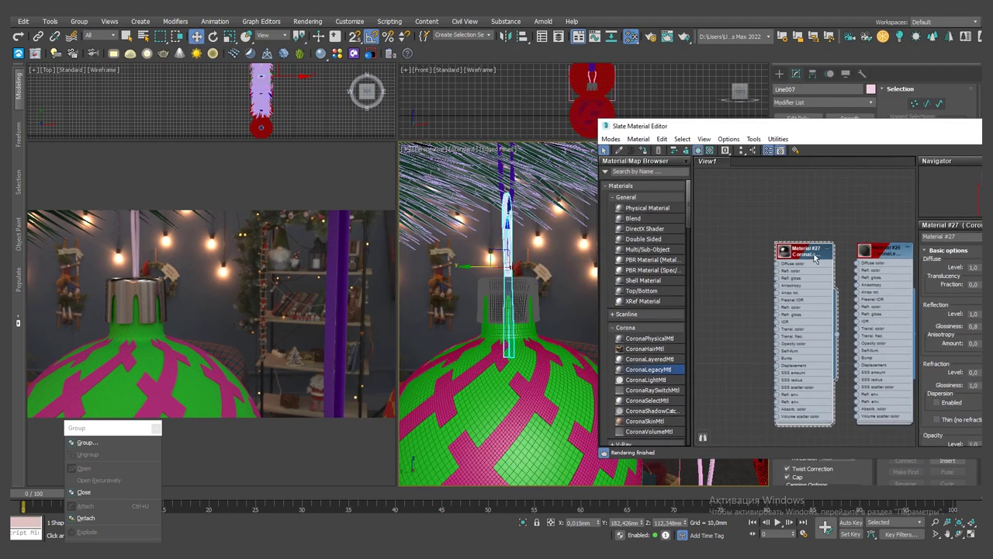
pyautogui.moveTo(648, 370); pyautogui.dragTo(724, 258)
pyautogui.click(723, 257)
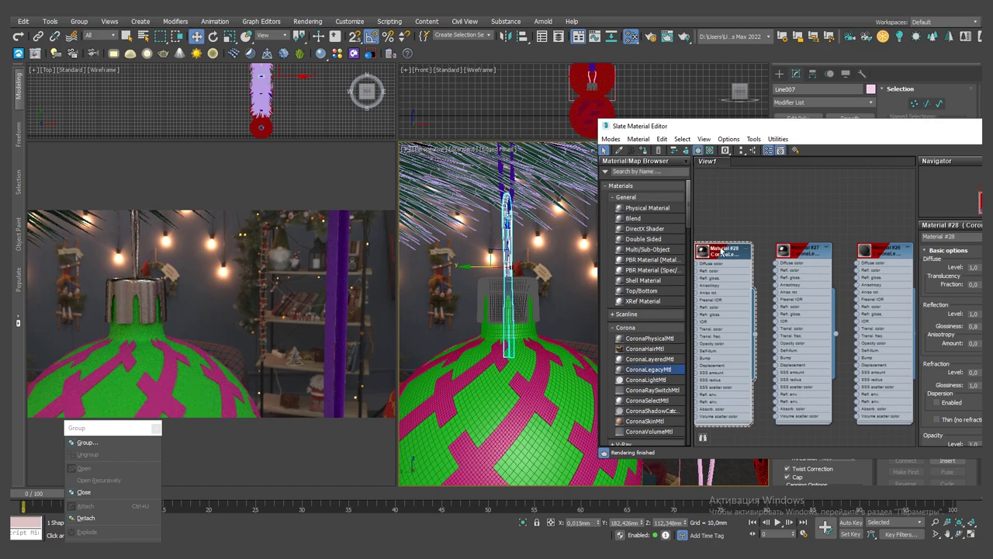
pyautogui.moveTo(699, 126); pyautogui.dragTo(444, 77)
# Give Material #28 a pale pinkish-white reflection colour.
pyautogui.click(795, 265)
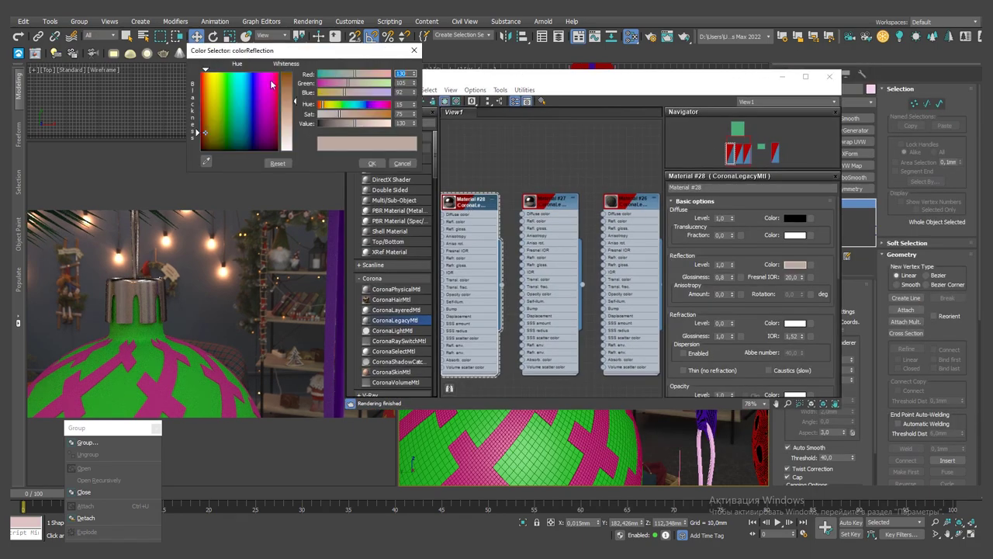
pyautogui.click(381, 163)
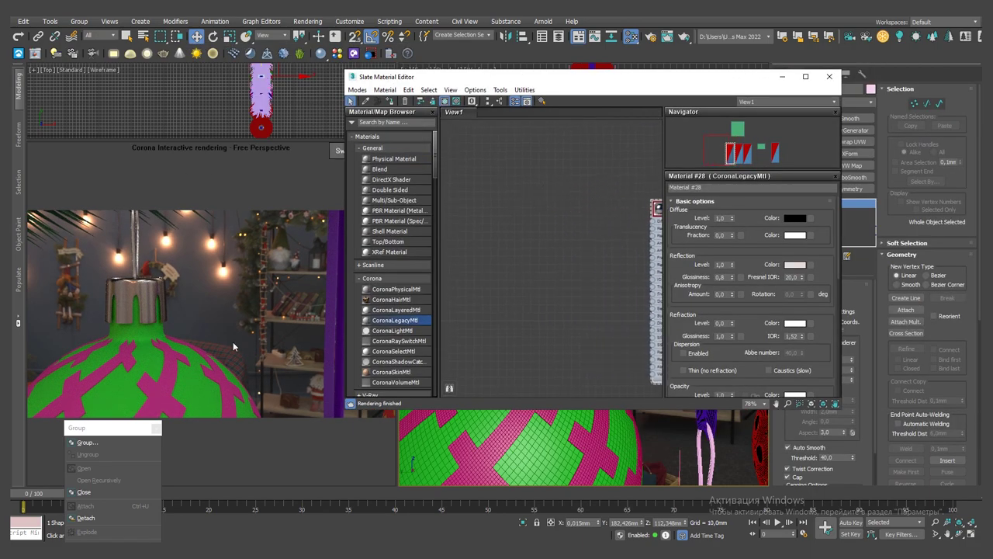
pyautogui.moveTo(443, 76)
pyautogui.mouseDown()
pyautogui.moveTo(627, 94)
pyautogui.moveTo(448, 85)
pyautogui.mouseUp()
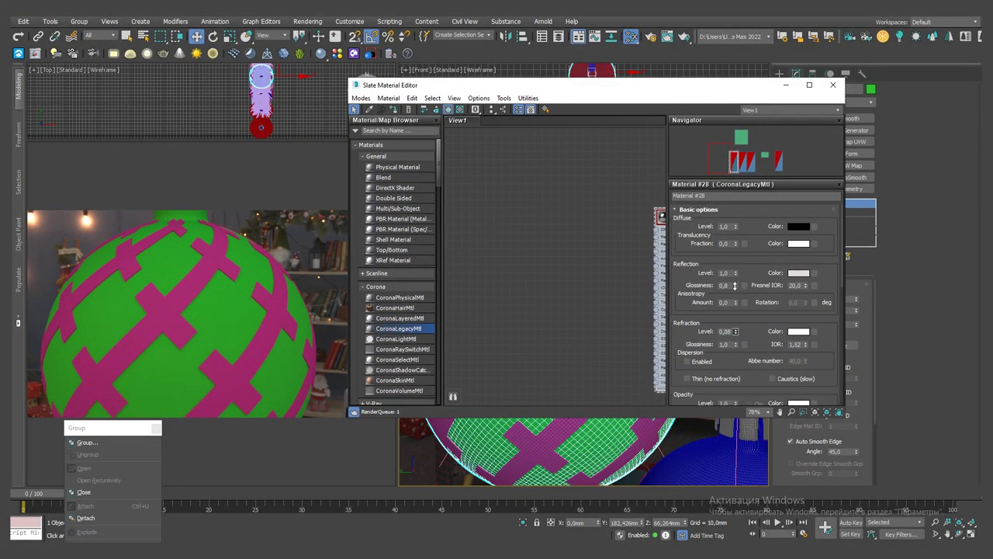
# Create a new Corona legacy Material #29 with glossy refraction enabled.
pyautogui.moveTo(629, 217); pyautogui.dragTo(585, 224, button='middle')
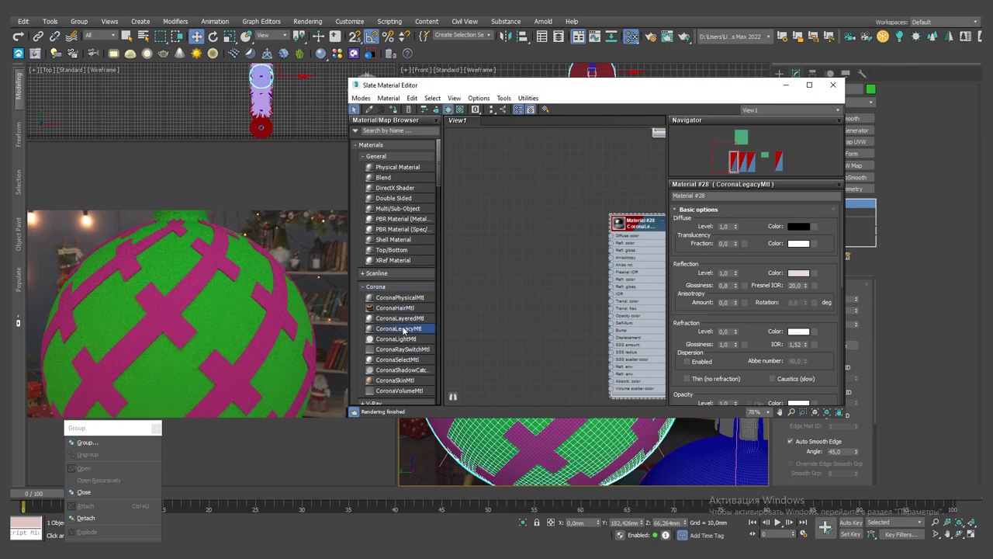
pyautogui.moveTo(404, 330); pyautogui.dragTo(550, 233)
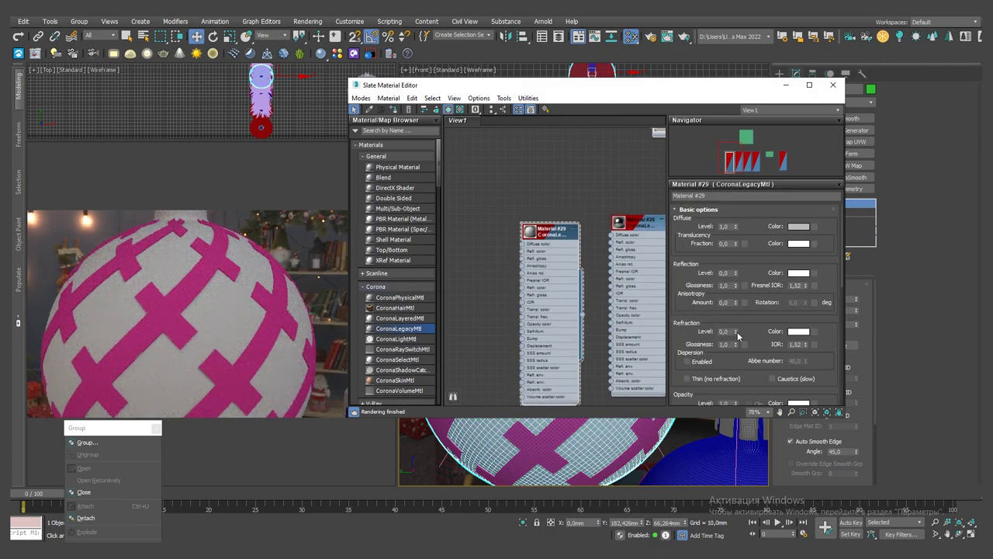
pyautogui.moveTo(737, 332)
pyautogui.mouseDown()
pyautogui.moveTo(736, 351)
pyautogui.moveTo(748, 348)
pyautogui.moveTo(753, 313)
pyautogui.mouseUp()
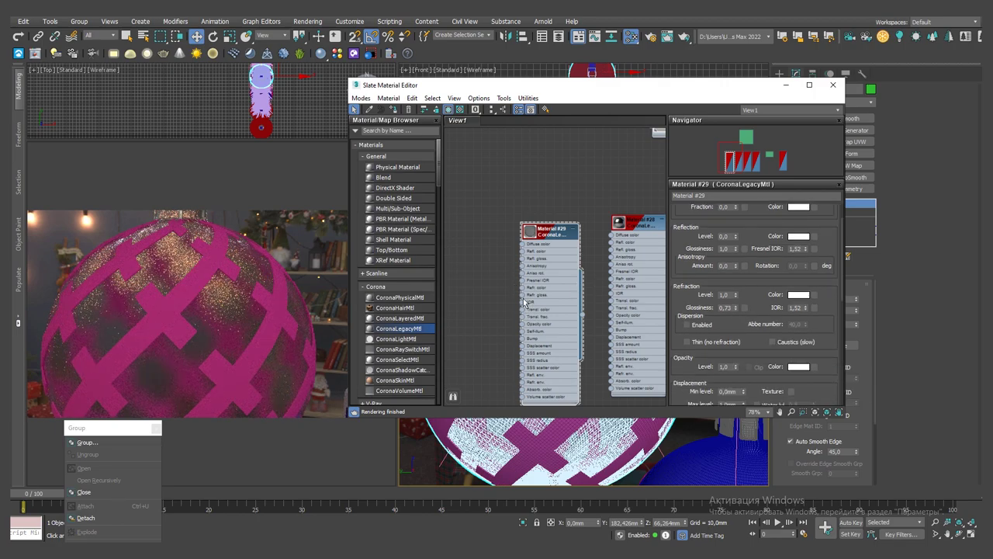
pyautogui.moveTo(522, 294)
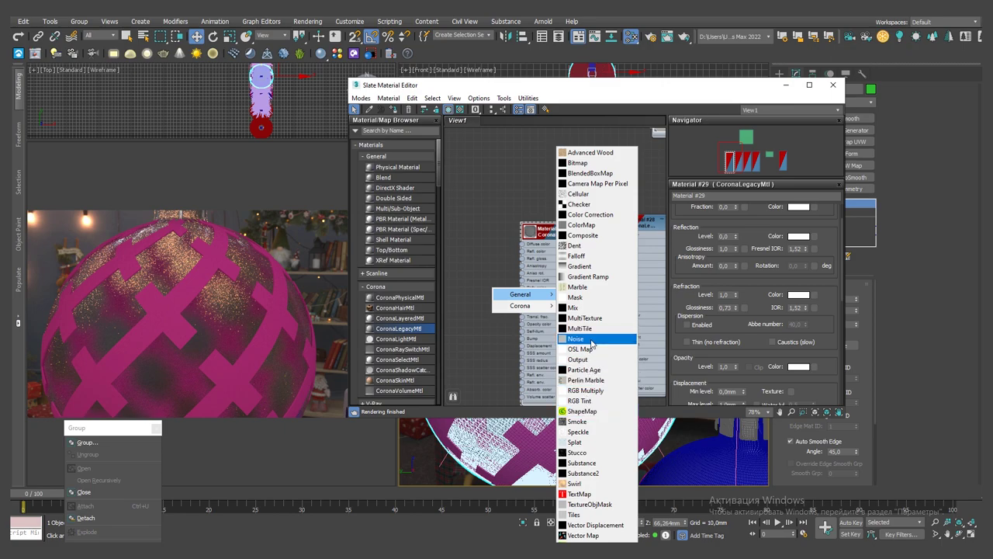
# Connect a Noise map (Map #3) to Material #29's diffuse colour.
pyautogui.click(591, 342)
pyautogui.moveTo(527, 283)
pyautogui.mouseDown()
pyautogui.moveTo(529, 271)
pyautogui.moveTo(510, 267)
pyautogui.mouseUp()
pyautogui.doubleClick(641, 235)
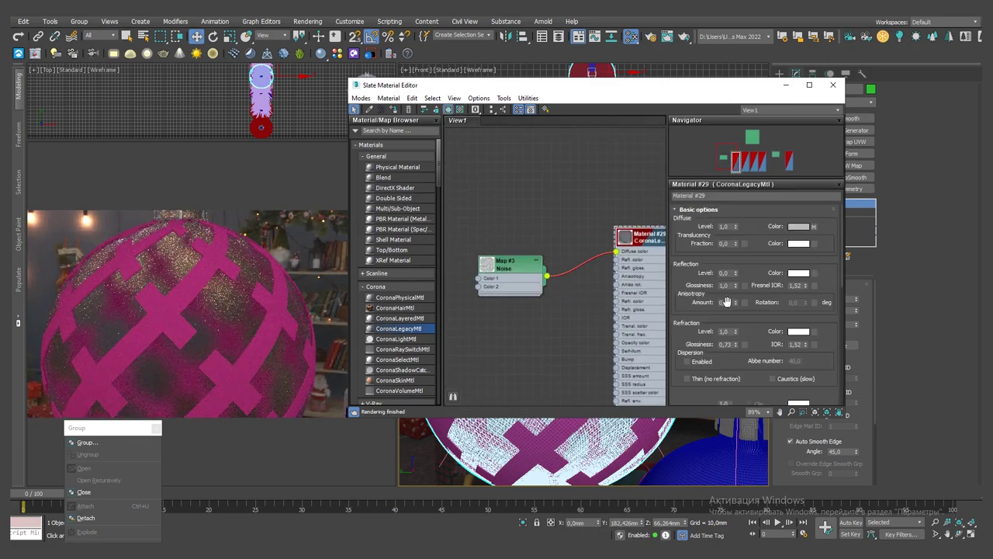
pyautogui.moveTo(718, 324)
pyautogui.mouseDown()
pyautogui.moveTo(719, 304)
pyautogui.moveTo(739, 316)
pyautogui.mouseUp()
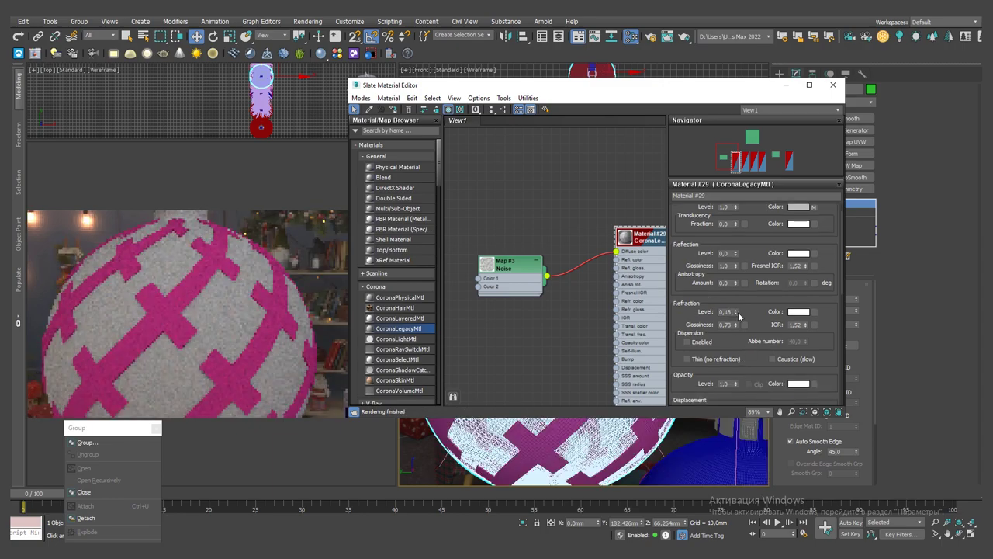
pyautogui.doubleClick(509, 265)
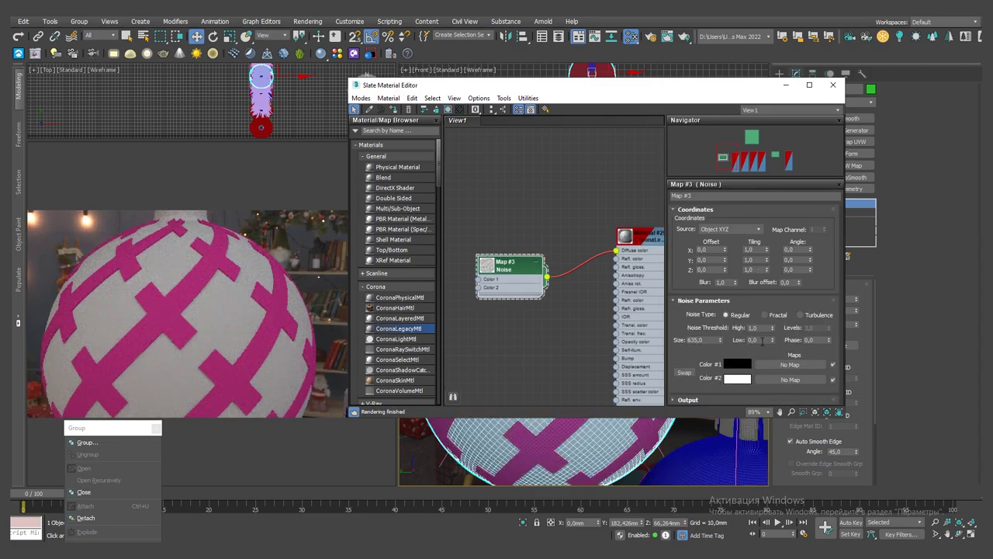
# Set the Noise to High 0.7, Low 0.6, swapped colours, size 0.8, Fractal type.
pyautogui.doubleClick(702, 340)
pyautogui.write('1')
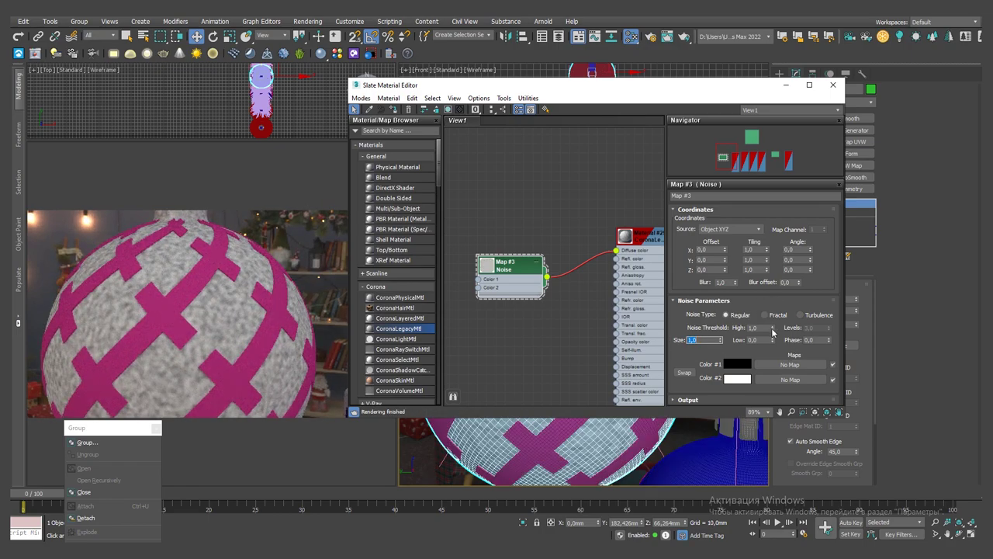
pyautogui.moveTo(773, 332); pyautogui.dragTo(773, 337)
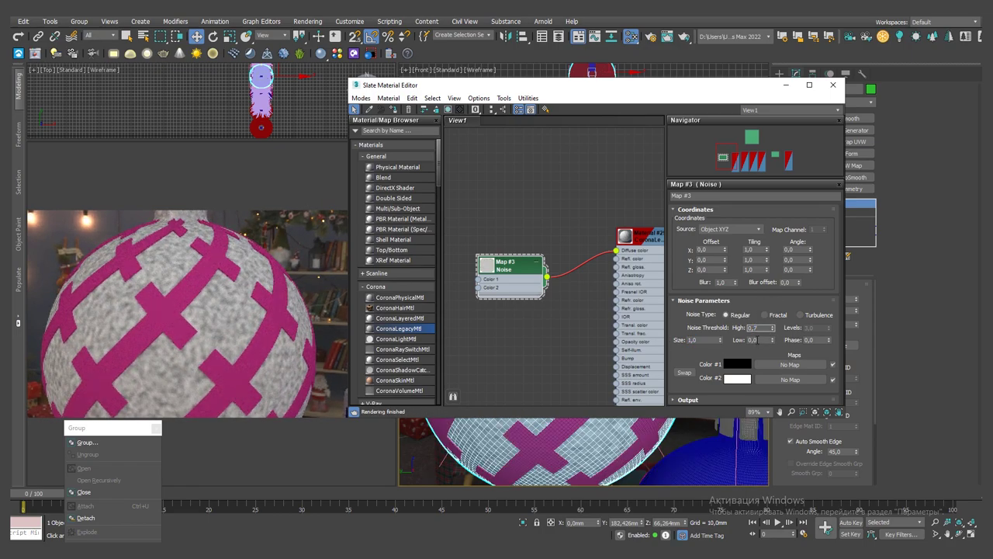
pyautogui.press('Tab')
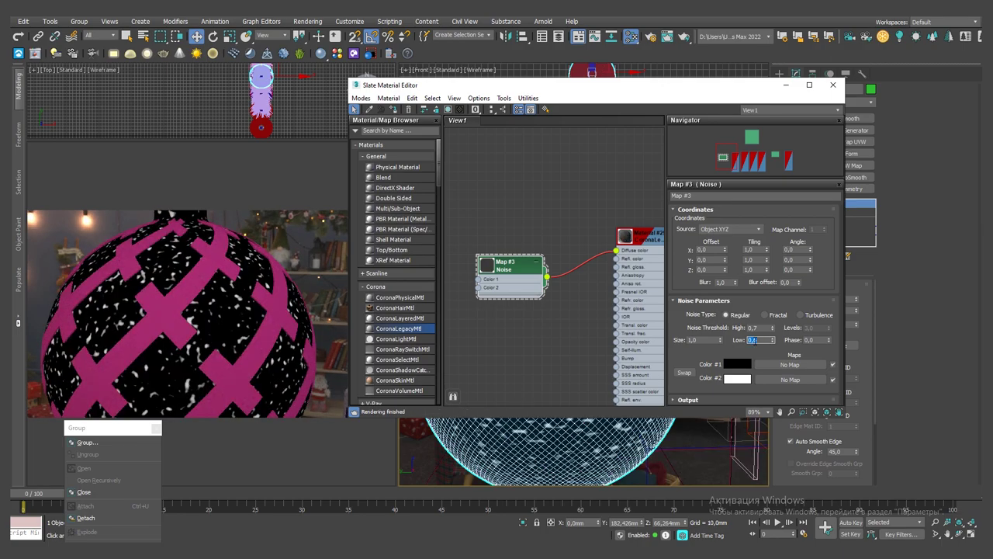
pyautogui.write('0,6')
pyautogui.press('Return')
pyautogui.click(684, 373)
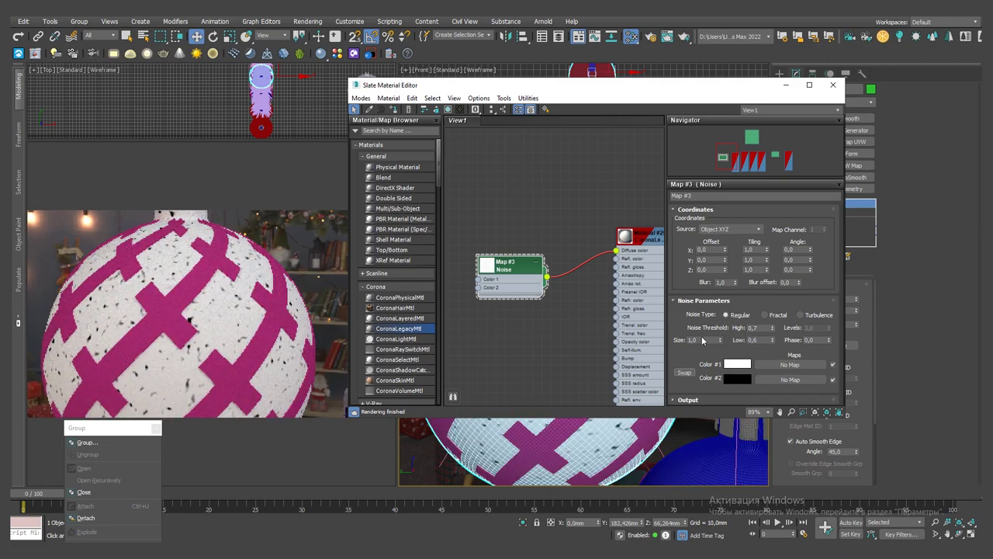
pyautogui.doubleClick(702, 340)
pyautogui.write('0')
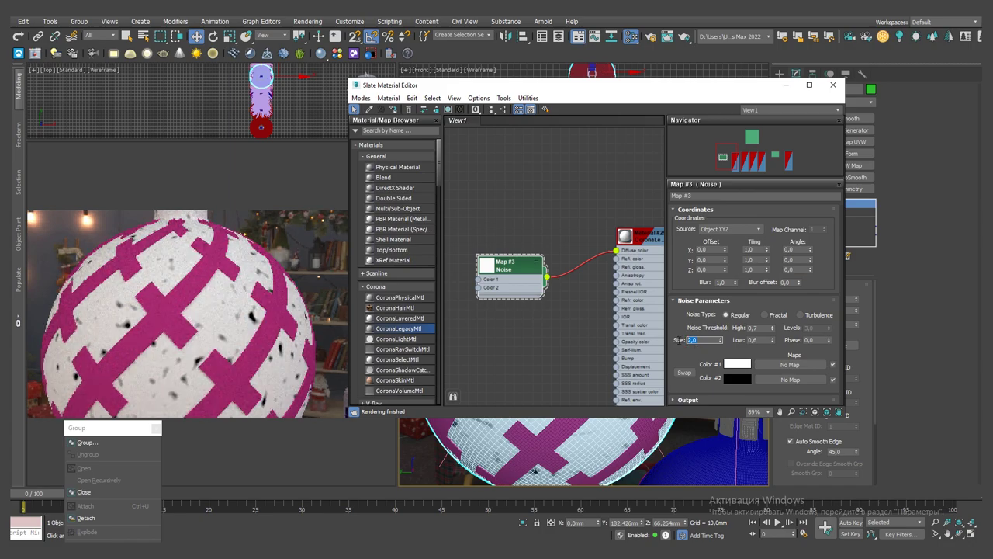
pyautogui.write(',15')
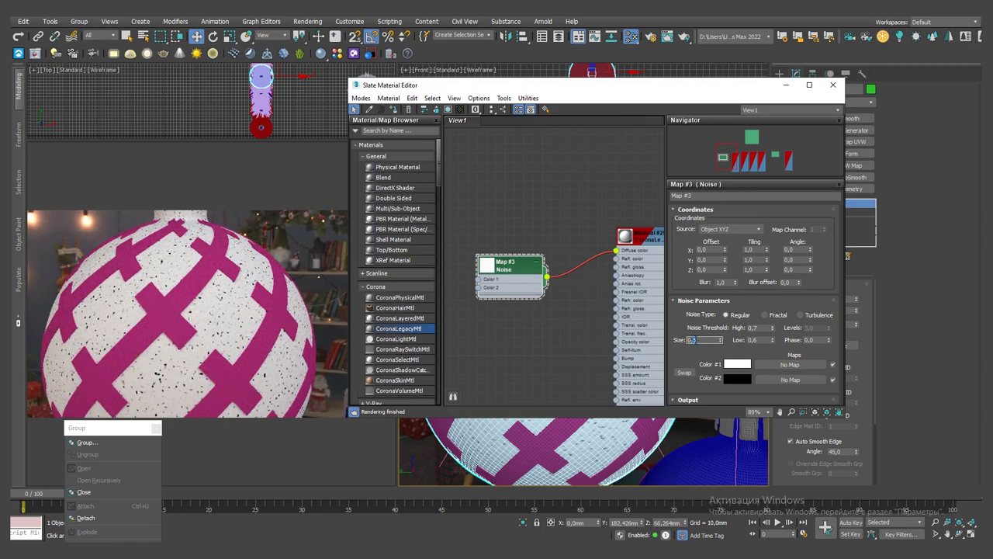
pyautogui.press('BackSpace')
pyautogui.write('8')
pyautogui.click(765, 315)
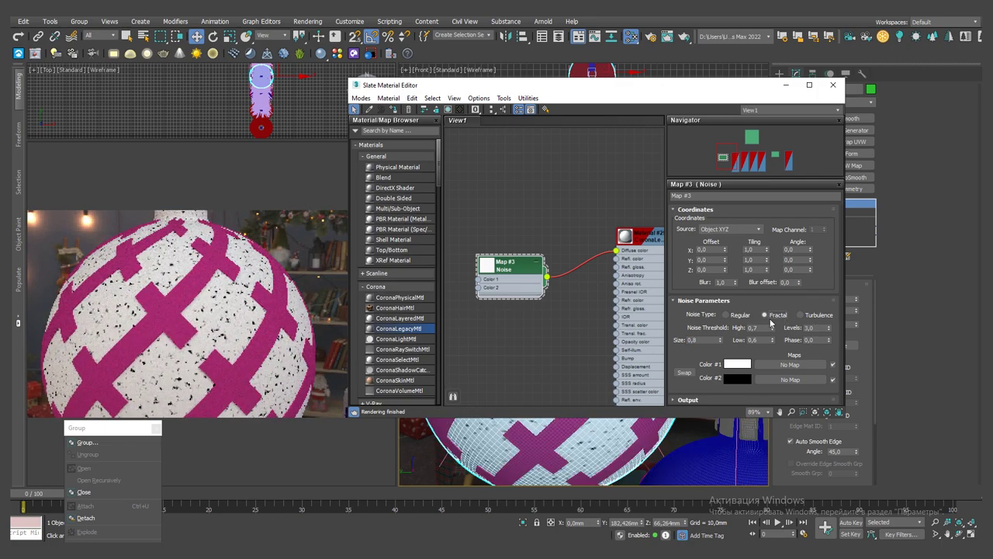
# Rewire the Noise to drive Material #29's glossiness and set refraction level 1.0.
pyautogui.moveTo(616, 250); pyautogui.dragTo(615, 308)
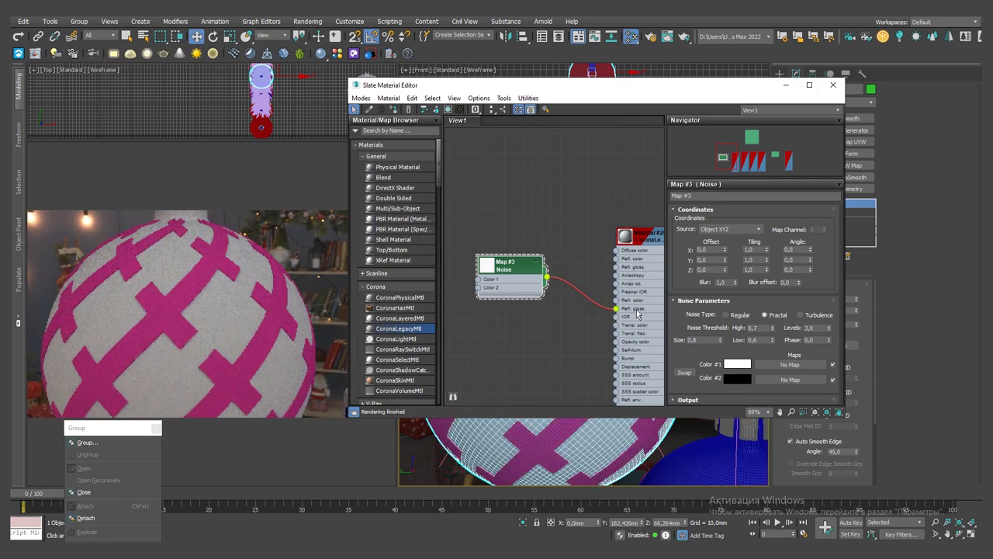
pyautogui.click(640, 237)
pyautogui.press('Return')
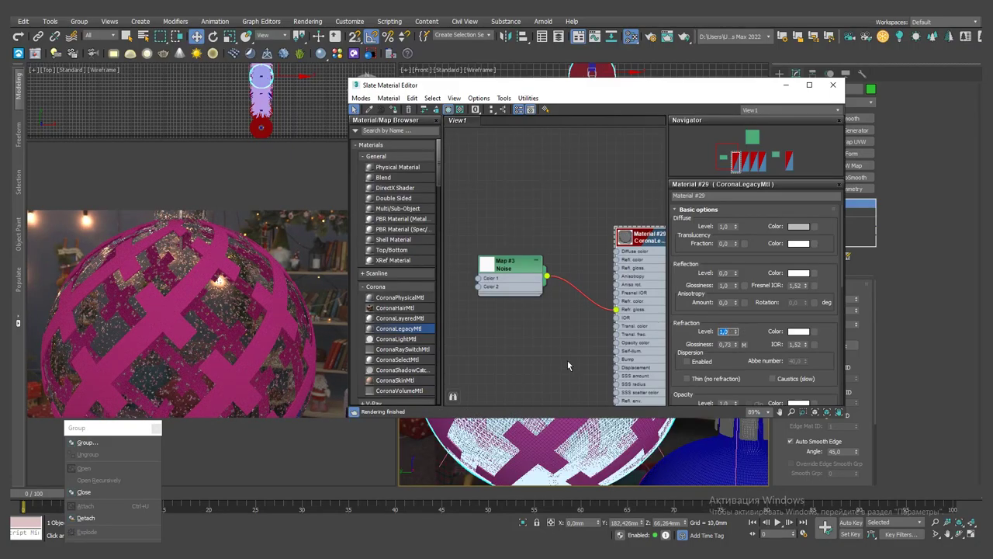
# Add a new Corona Material #30 to the node view.
pyautogui.moveTo(567, 360); pyautogui.dragTo(631, 354, button='middle')
pyautogui.moveTo(418, 329); pyautogui.dragTo(466, 295)
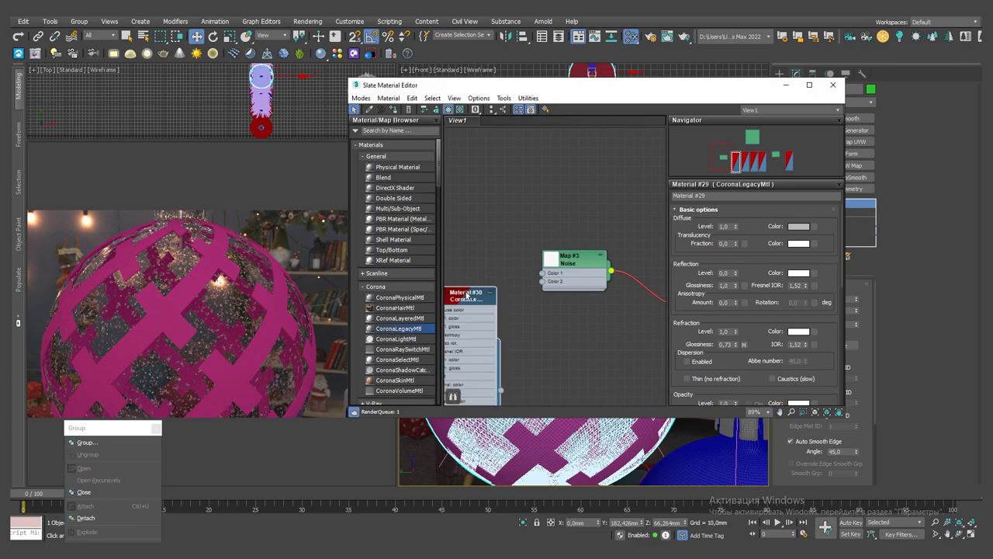
pyautogui.moveTo(469, 234)
pyautogui.mouseDown(button='middle')
pyautogui.moveTo(562, 229)
pyautogui.moveTo(434, 199)
pyautogui.mouseUp(button='middle')
# Enable dispersion on Material #29, then show Material #30's parameters.
pyautogui.doubleClick(603, 189)
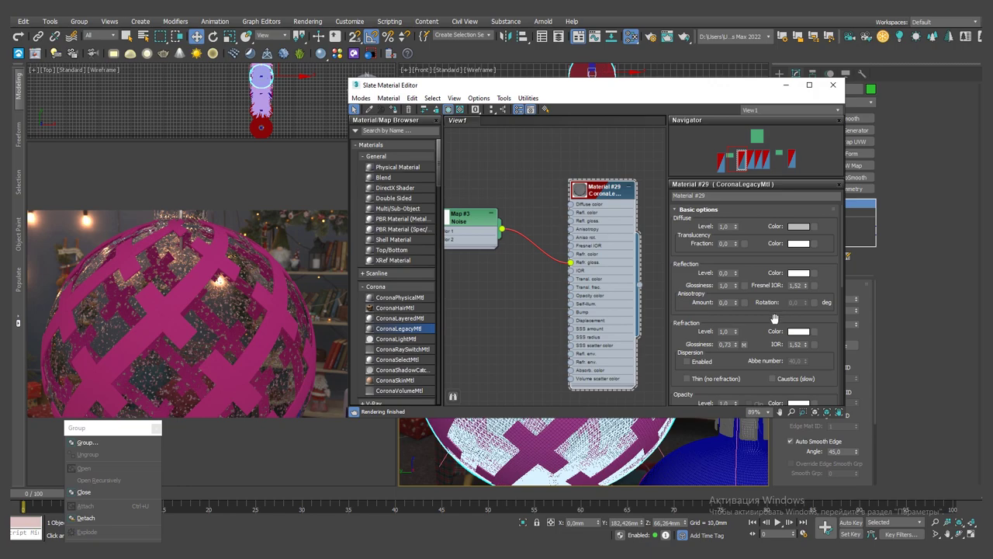
pyautogui.scroll(-2, 734, 233)
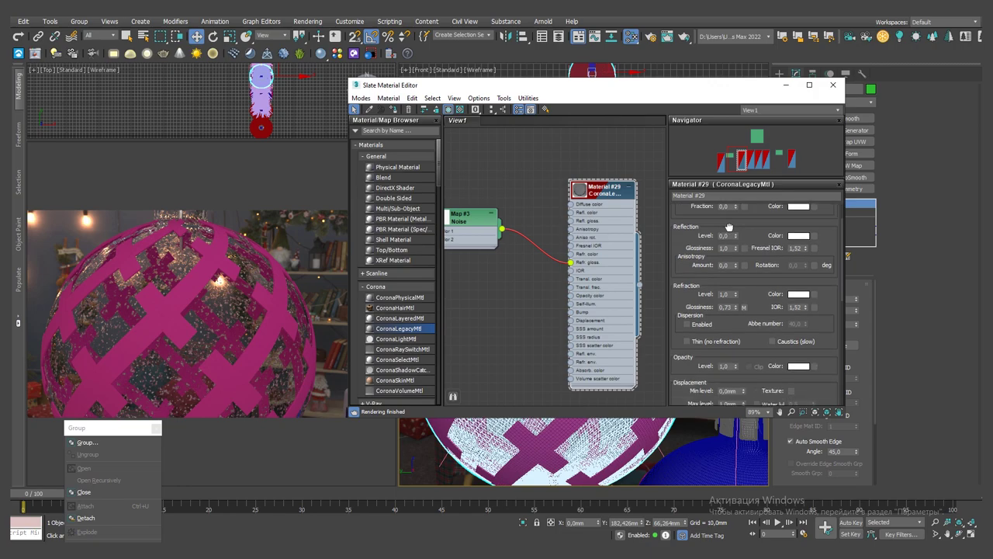
pyautogui.scroll(-1, 762, 294)
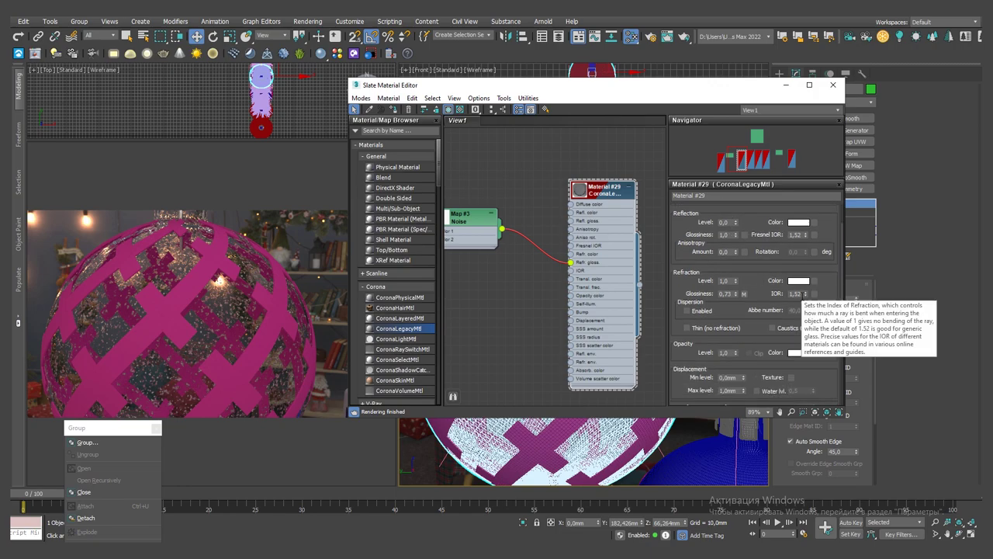
pyautogui.click(686, 311)
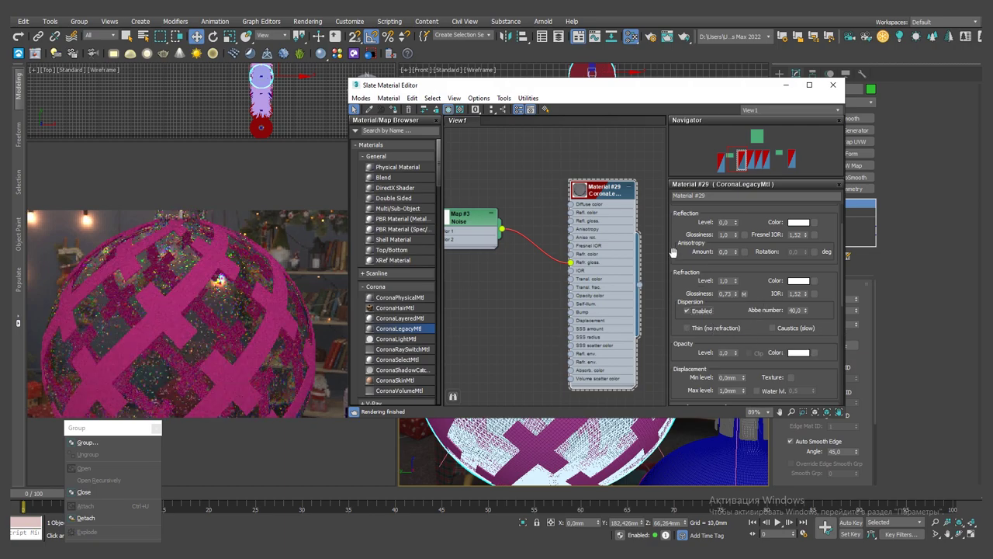
pyautogui.moveTo(466, 295); pyautogui.dragTo(596, 299, button='middle')
pyautogui.doubleClick(504, 220)
pyautogui.moveTo(503, 91); pyautogui.dragTo(461, 100)
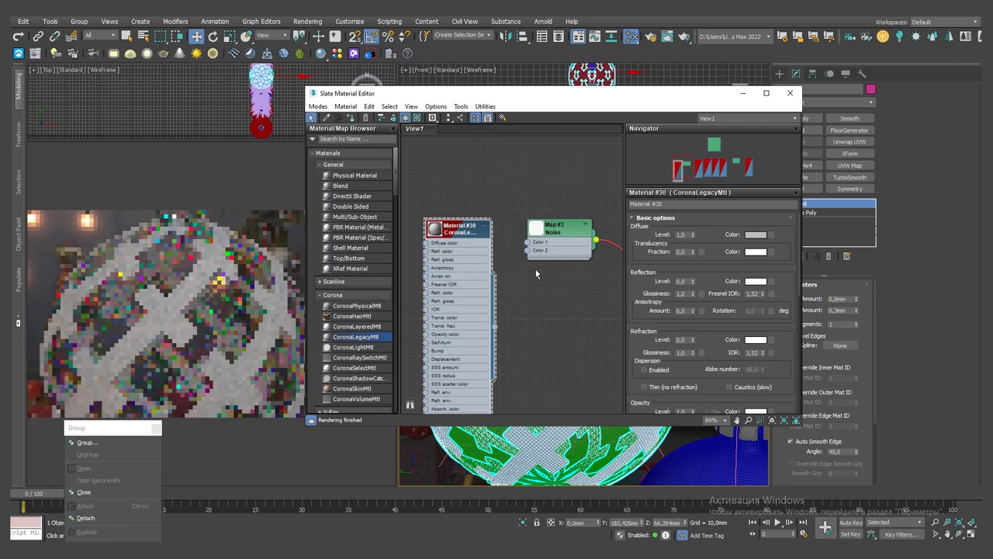
# Set Material #30's diffuse to black, reflection glossiness 0.8 and Fresnel IOR 25.
pyautogui.click(756, 235)
pyautogui.click(237, 147)
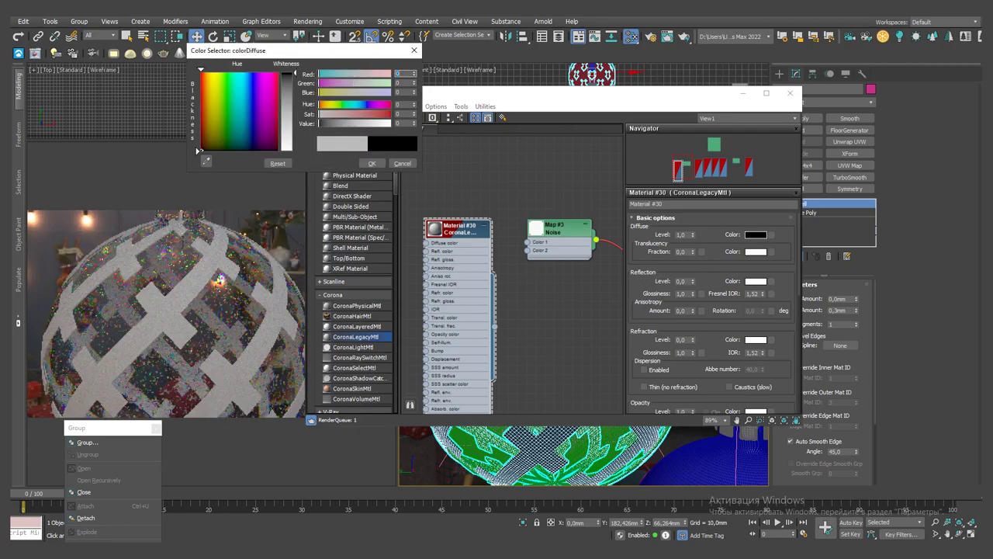
pyautogui.click(372, 163)
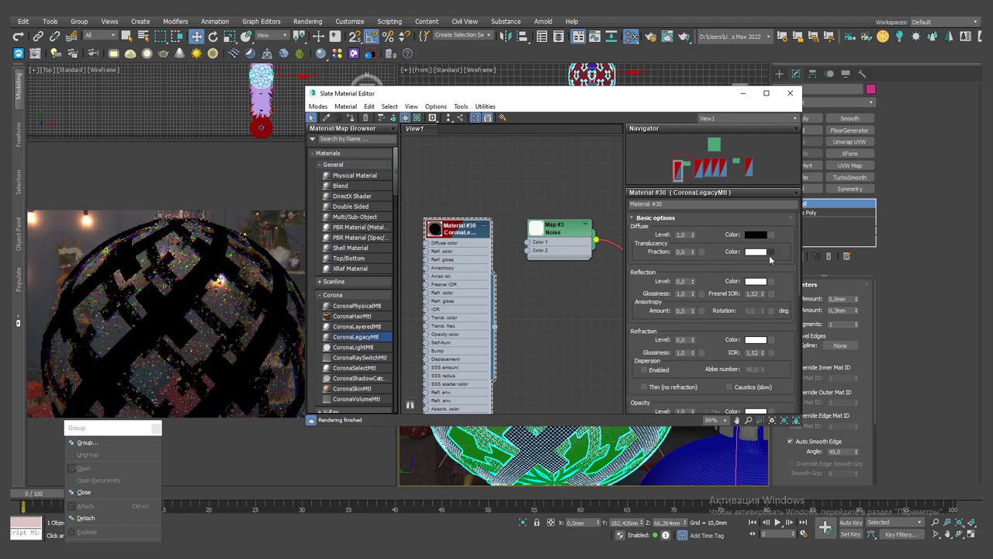
pyautogui.doubleClick(683, 294)
pyautogui.write('0,8')
pyautogui.press('Return')
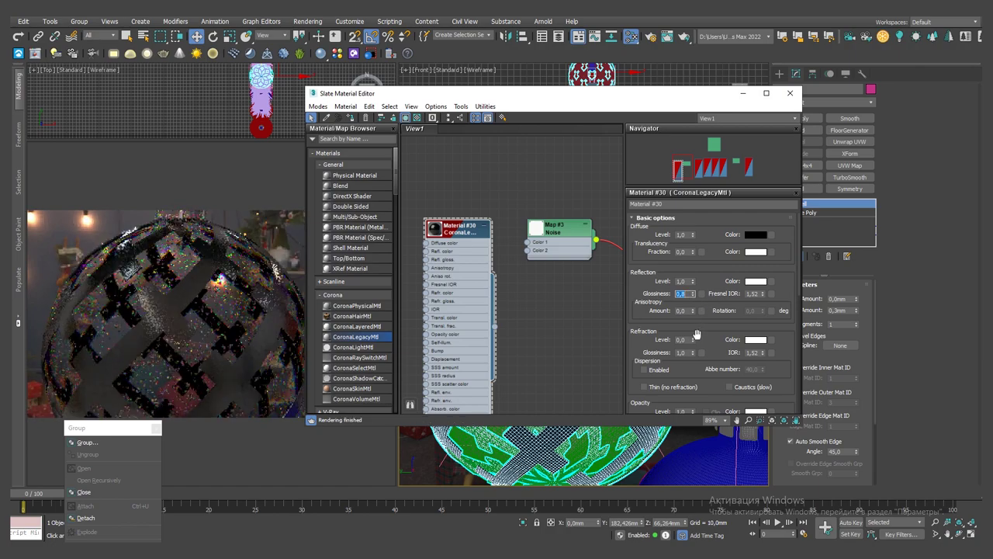
pyautogui.press('Tab')
pyautogui.write('25')
pyautogui.press('Return')
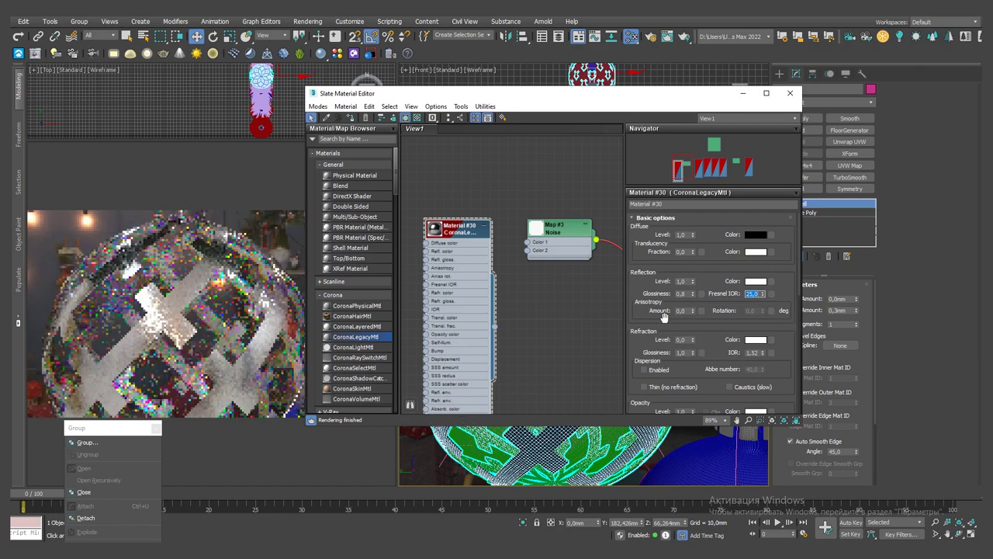
# Tint Material #30's reflection lavender and close the material editor.
pyautogui.click(756, 282)
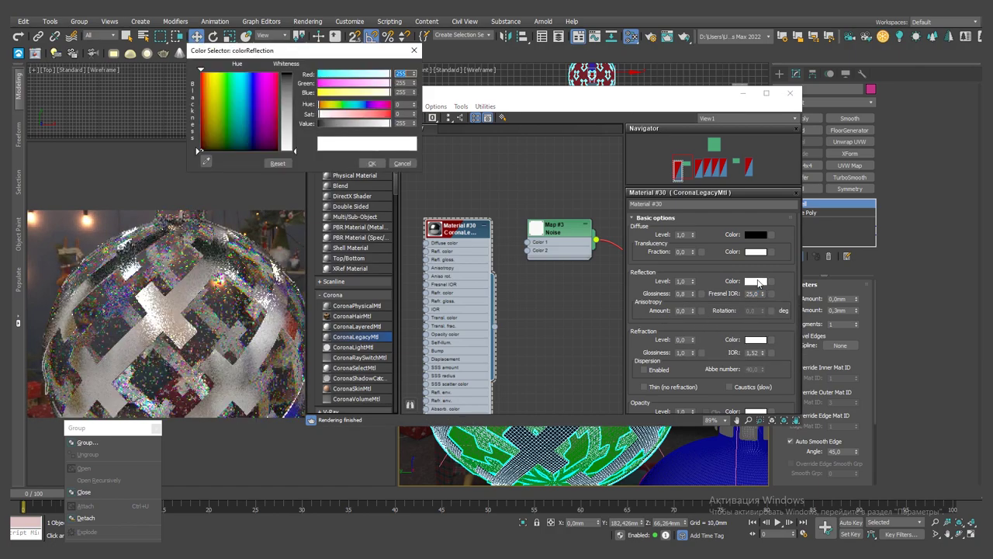
pyautogui.click(261, 71)
pyautogui.moveTo(295, 92); pyautogui.dragTo(295, 101)
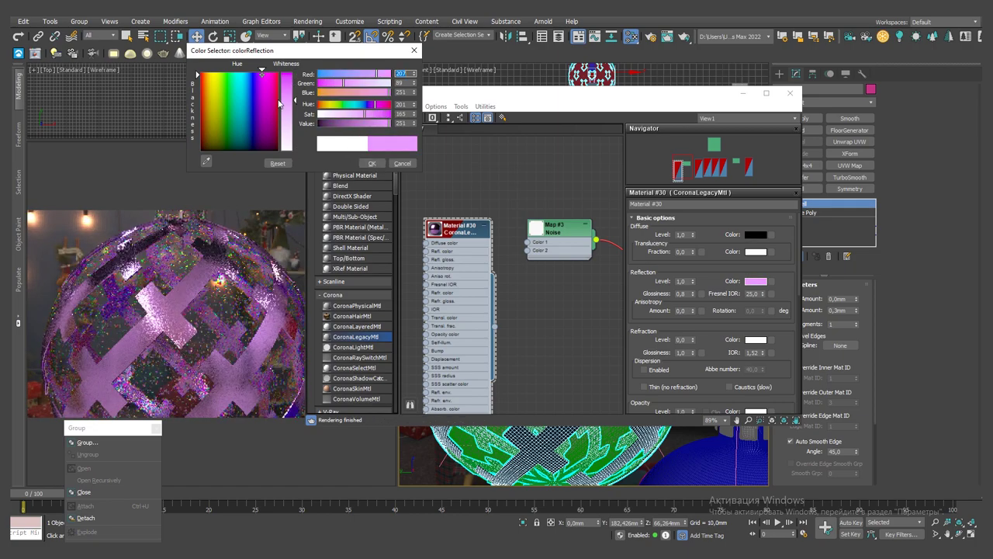
pyautogui.click(258, 82)
pyautogui.click(371, 164)
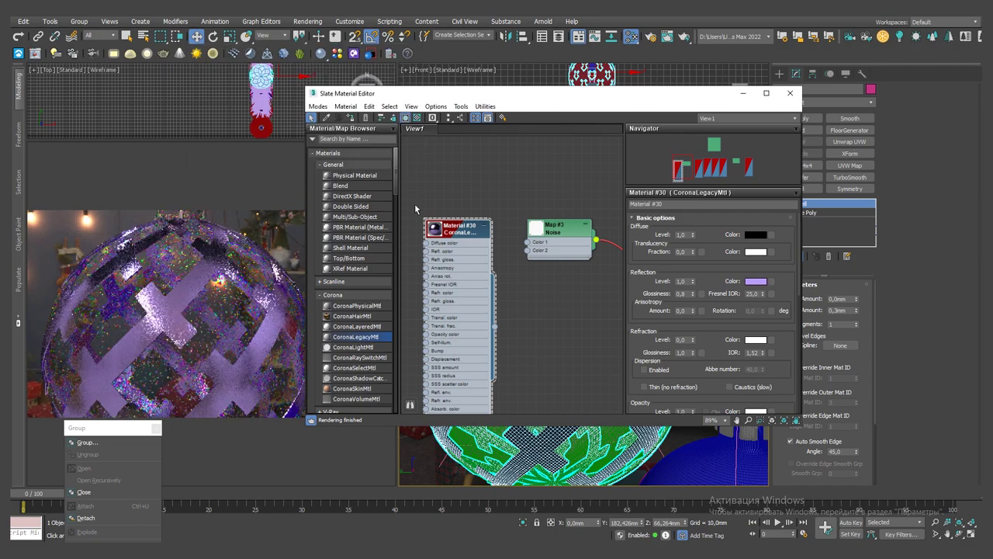
pyautogui.click(790, 93)
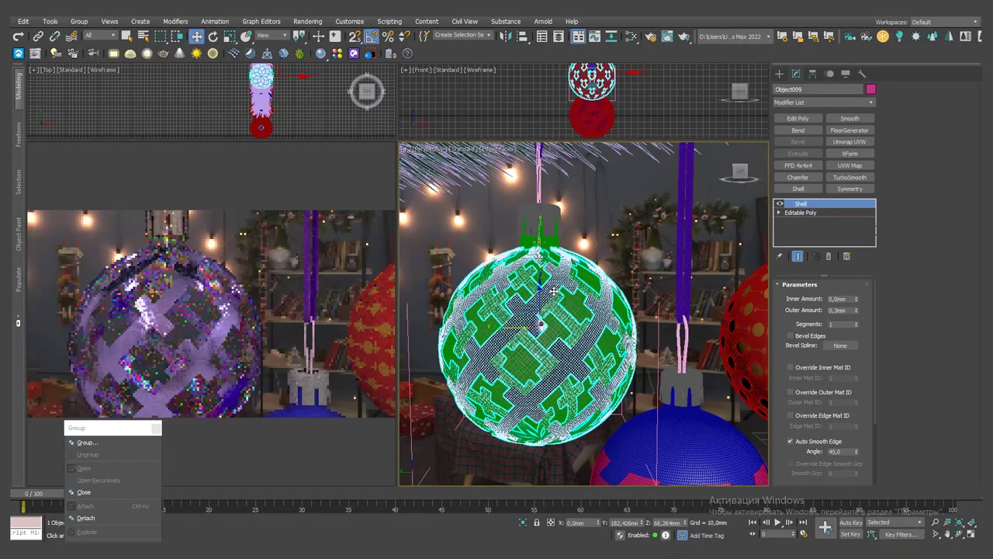
# Set the glass Material #29's reflection glossiness to 1.0 in the material editor.
pyautogui.moveTo(150, 423); pyautogui.dragTo(137, 466)
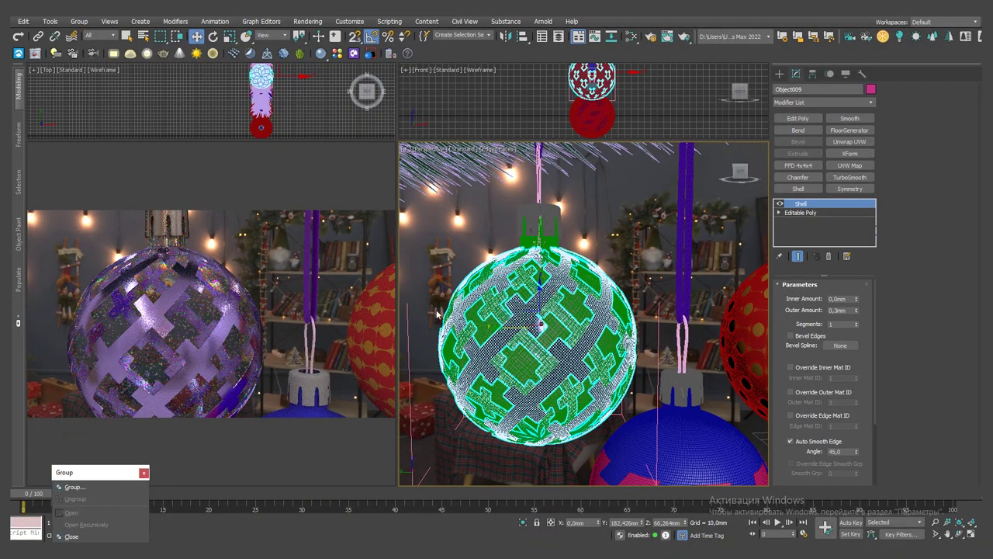
pyautogui.press('m')
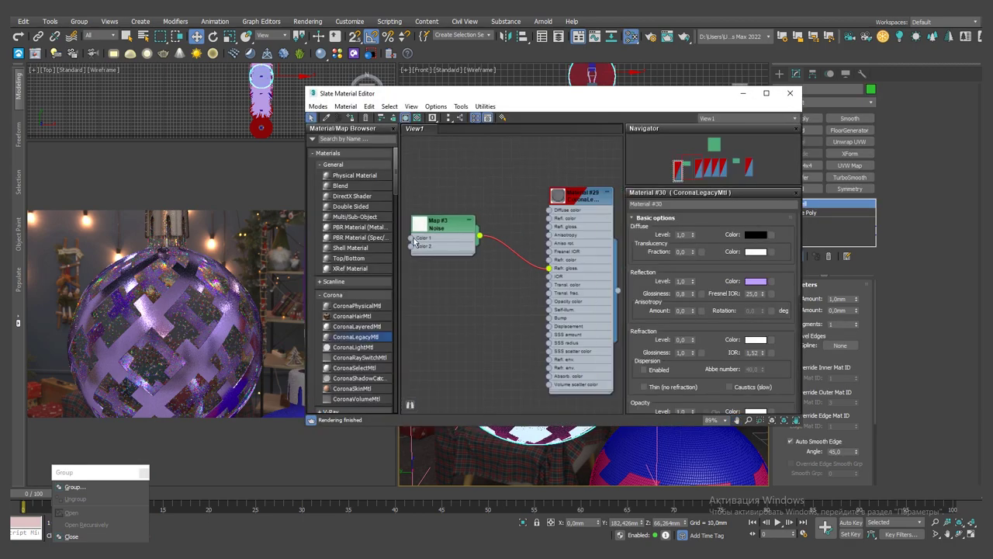
pyautogui.click(407, 119)
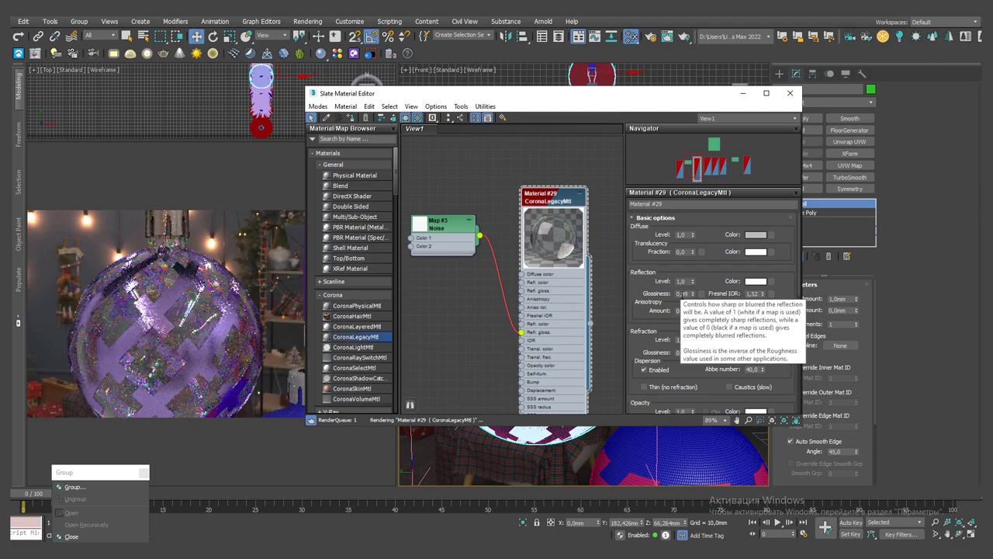
pyautogui.moveTo(692, 295); pyautogui.dragTo(691, 300)
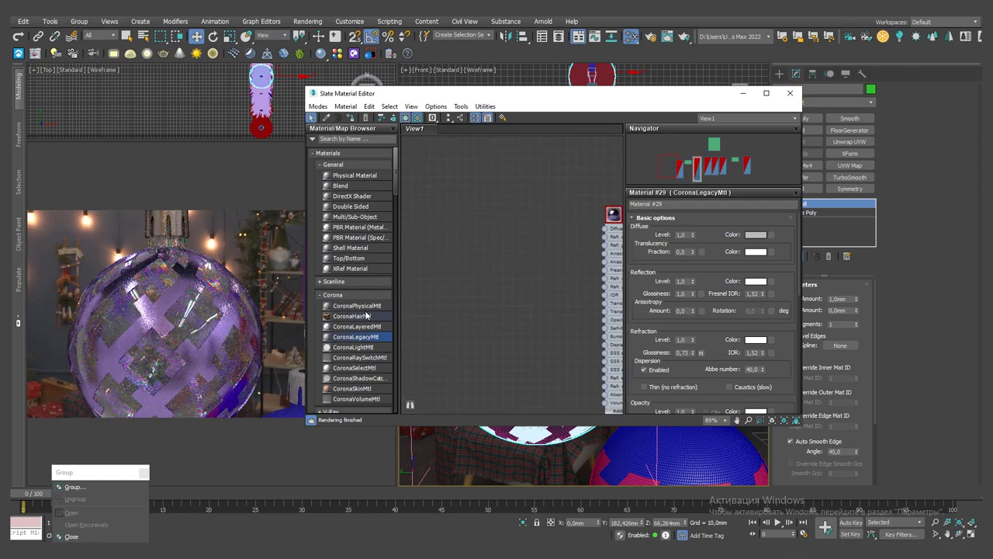
pyautogui.moveTo(400, 92); pyautogui.dragTo(701, 201)
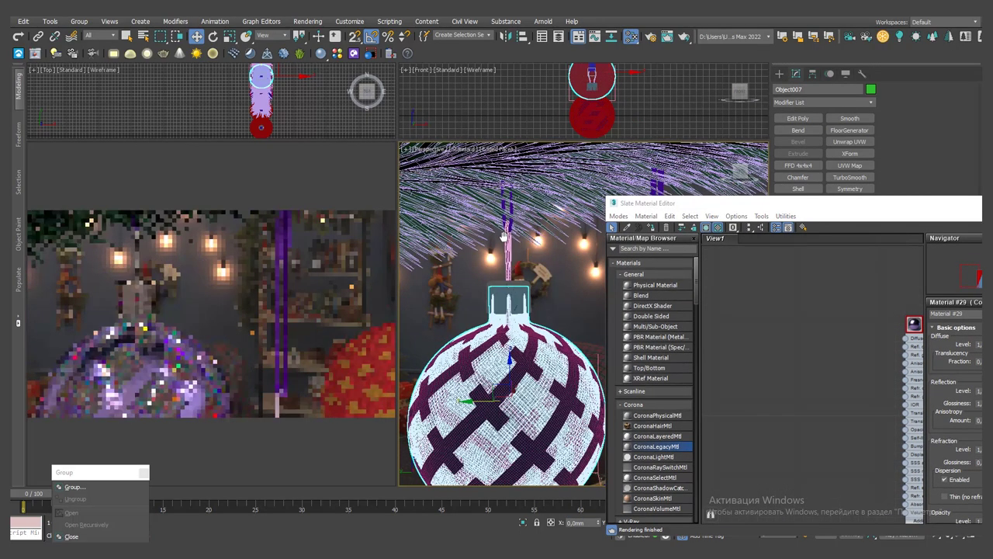
# Rotate the ornament's hanger loop so it faces side-on.
pyautogui.click(511, 269)
pyautogui.press('e')
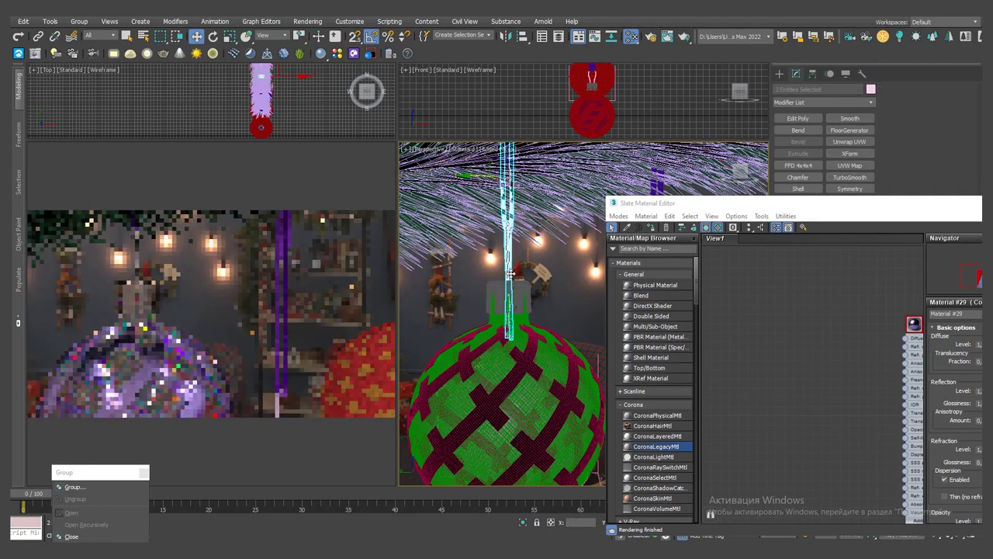
pyautogui.moveTo(496, 166); pyautogui.dragTo(430, 170)
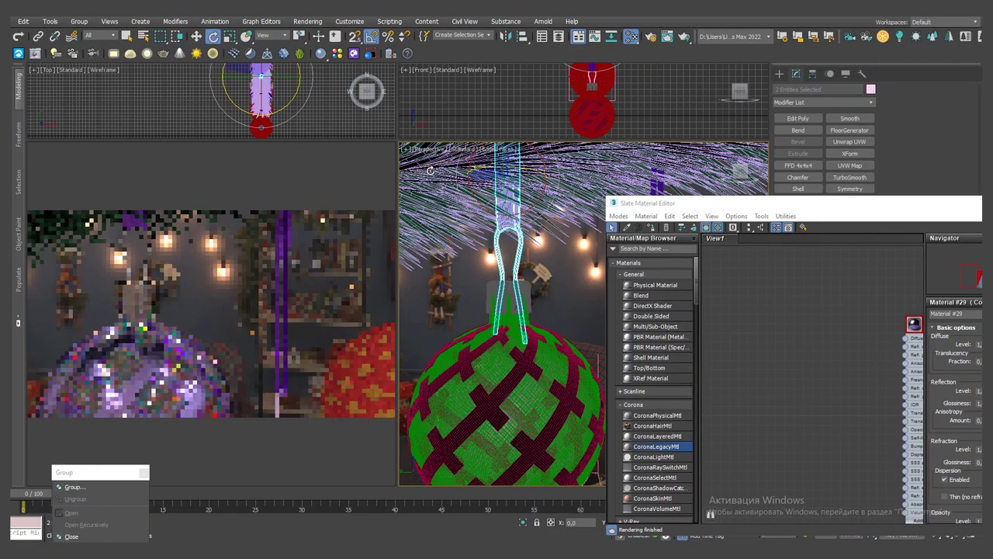
pyautogui.scroll(5, 539, 279)
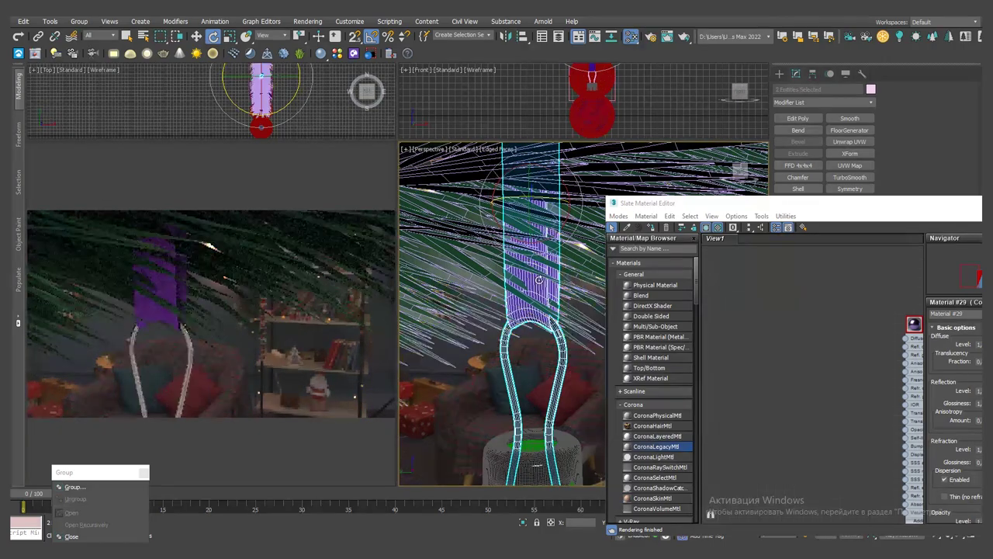
# Assign a new physical material to the hanger and apply the Satin preset.
pyautogui.moveTo(669, 203); pyautogui.dragTo(479, 70)
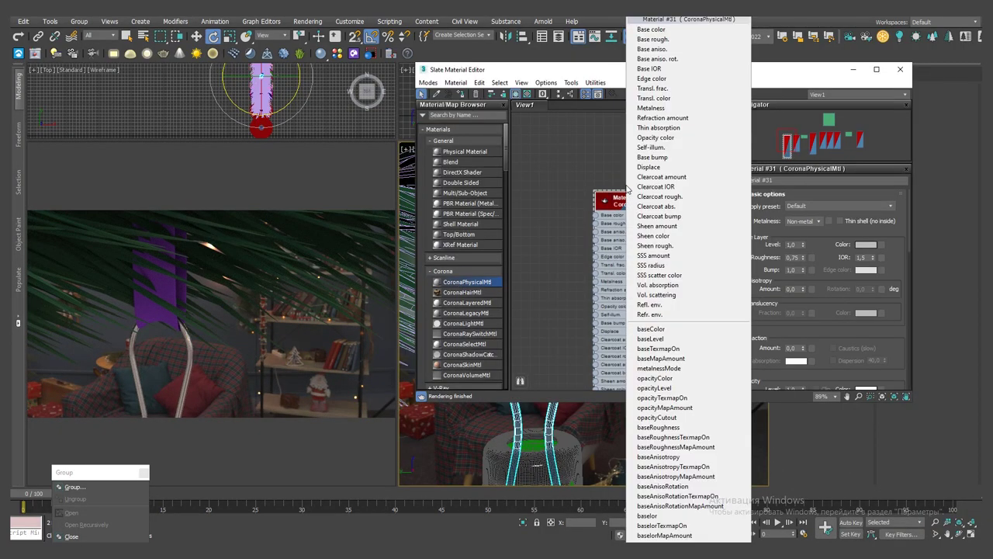
pyautogui.click(462, 91)
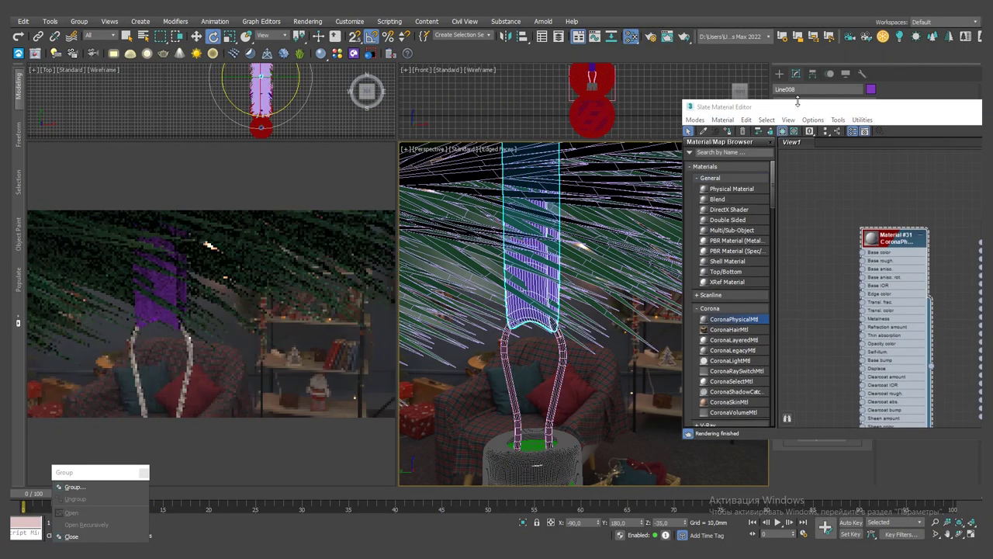
pyautogui.click(844, 220)
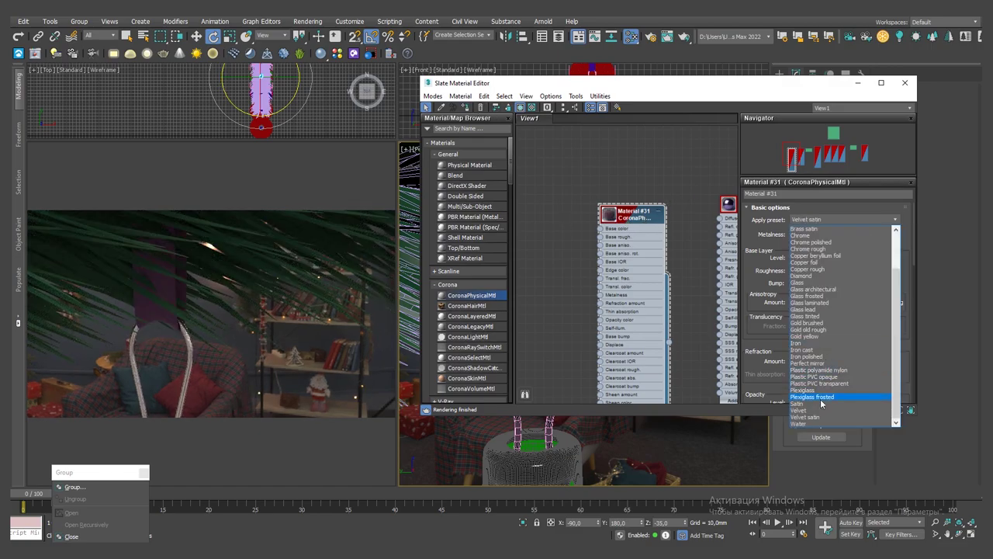
pyautogui.click(824, 403)
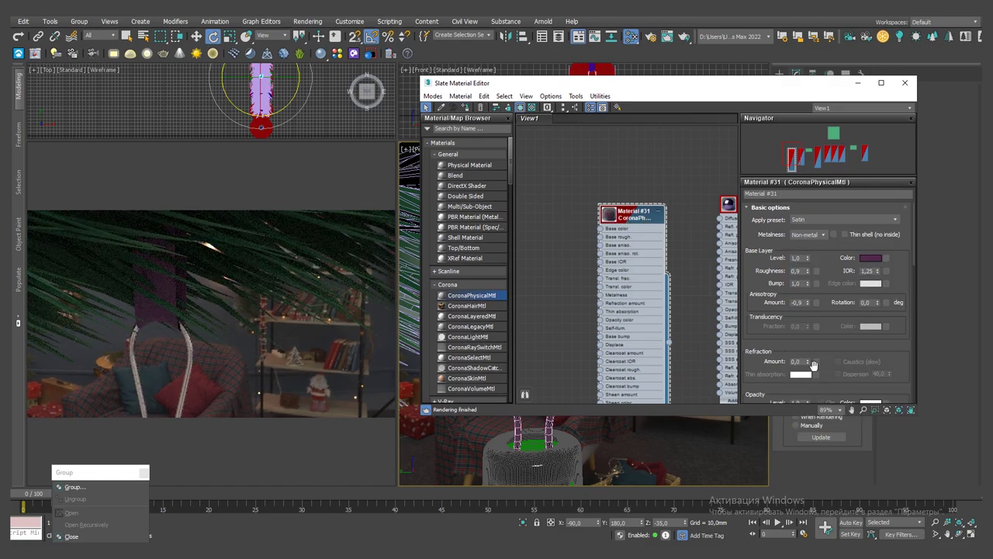
# Change Material #31's base colour to deep blue and close the material editor.
pyautogui.click(871, 259)
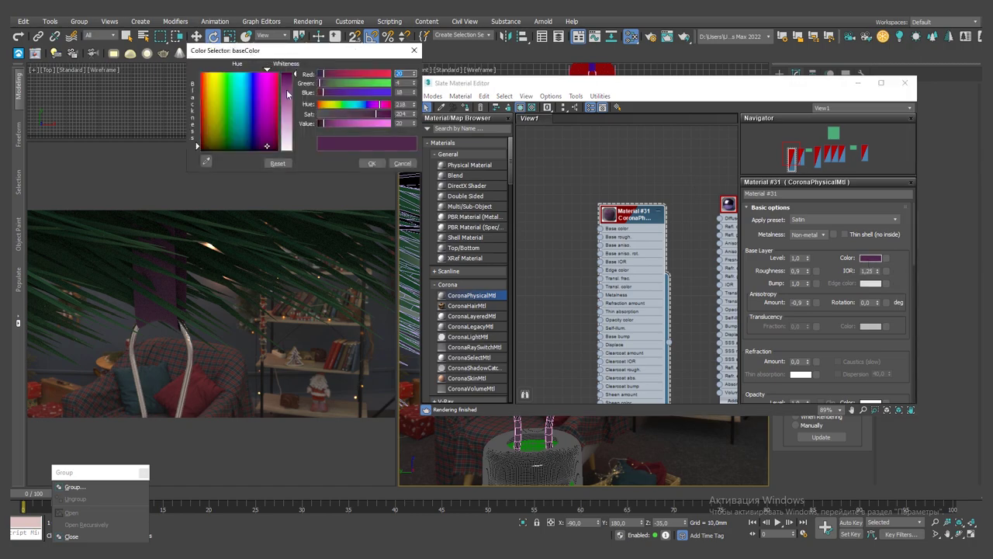
pyautogui.click(252, 79)
pyautogui.click(221, 76)
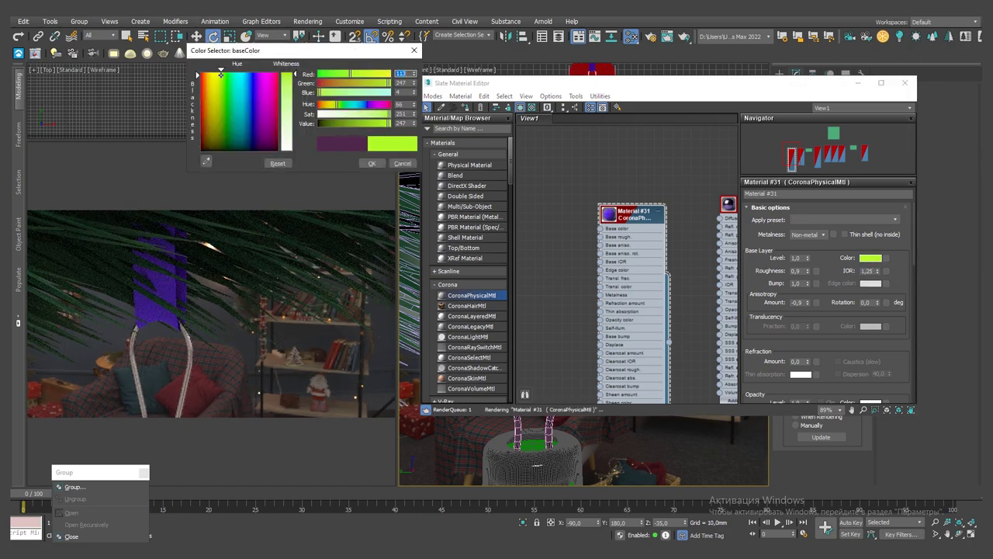
pyautogui.moveTo(249, 78); pyautogui.dragTo(251, 138)
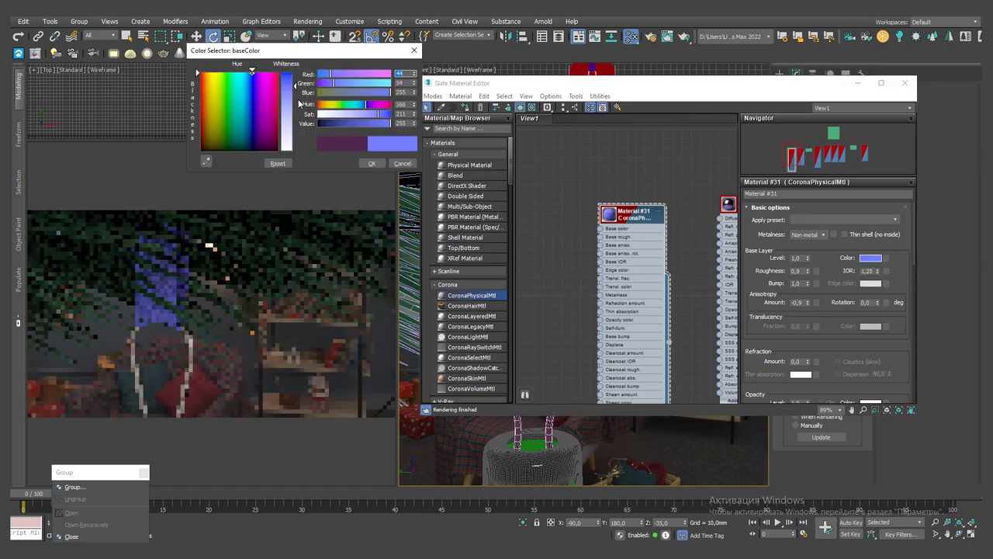
pyautogui.moveTo(336, 125); pyautogui.dragTo(348, 123)
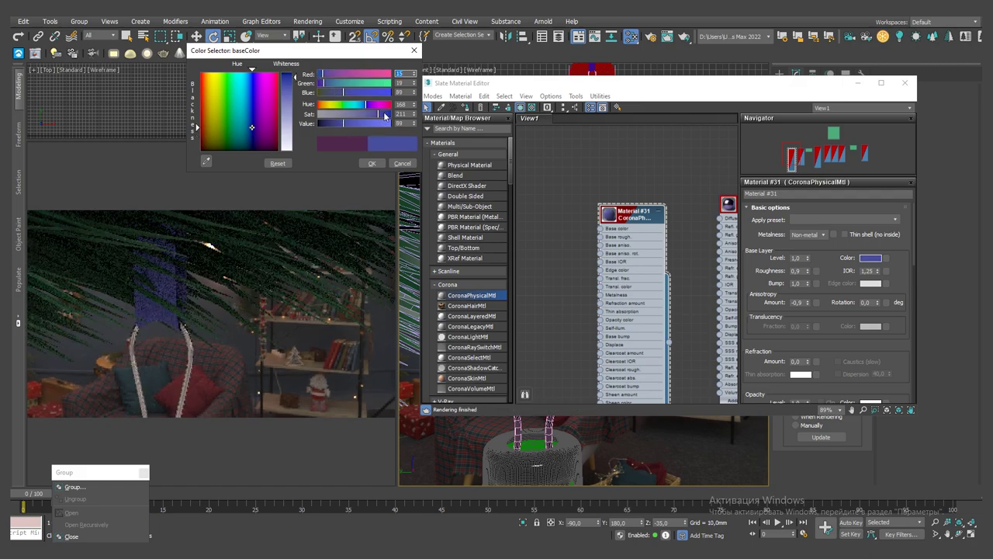
pyautogui.click(372, 163)
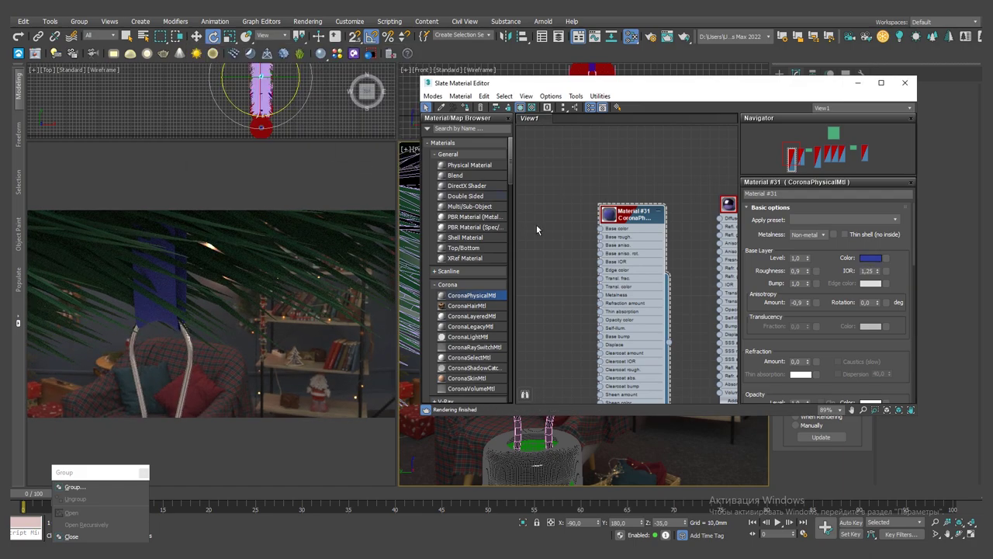
pyautogui.scroll(-1, 602, 176)
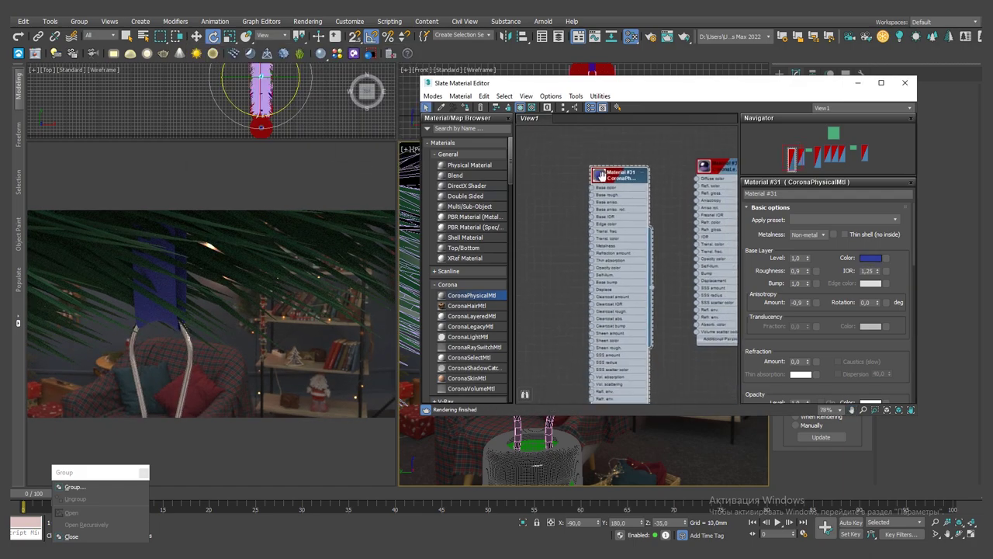
pyautogui.click(902, 83)
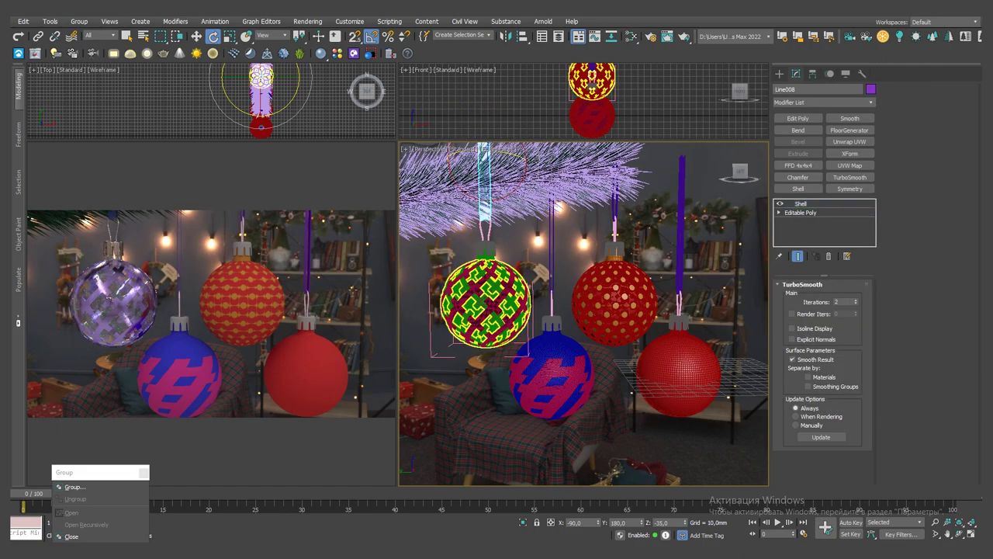
# Select the ornament group under the branch and open it for editing.
pyautogui.click(71, 536)
pyautogui.moveTo(101, 472); pyautogui.dragTo(123, 428)
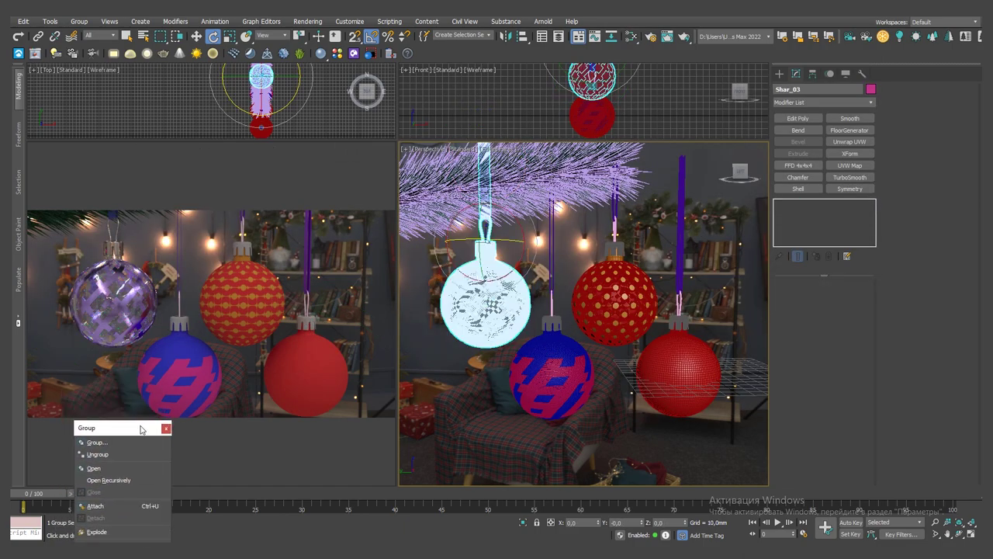
pyautogui.click(502, 378)
pyautogui.click(93, 468)
# Reopen the Slate Material Editor and show Material #28's parameters.
pyautogui.click(631, 36)
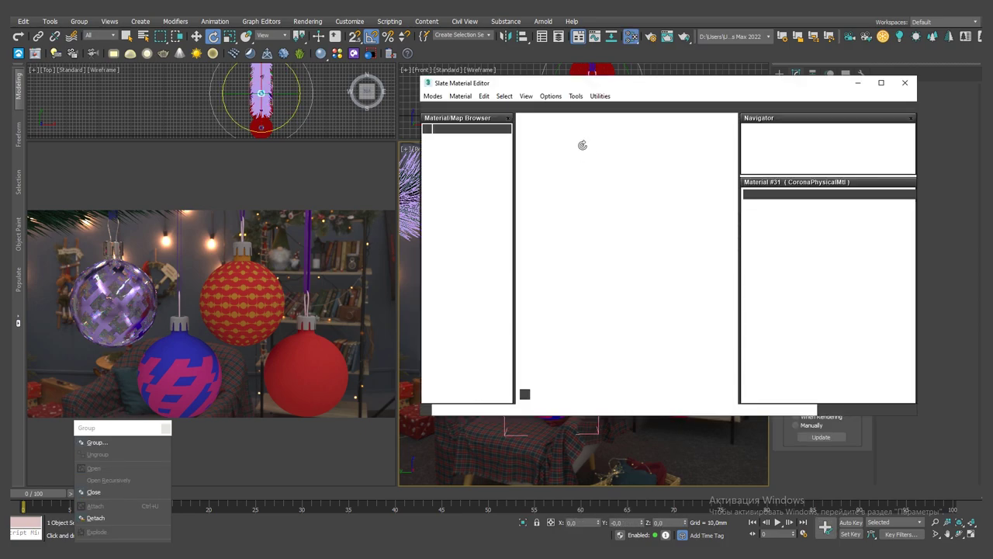
pyautogui.moveTo(668, 90); pyautogui.dragTo(659, 89)
pyautogui.scroll(-3, 698, 248)
pyautogui.doubleClick(805, 180)
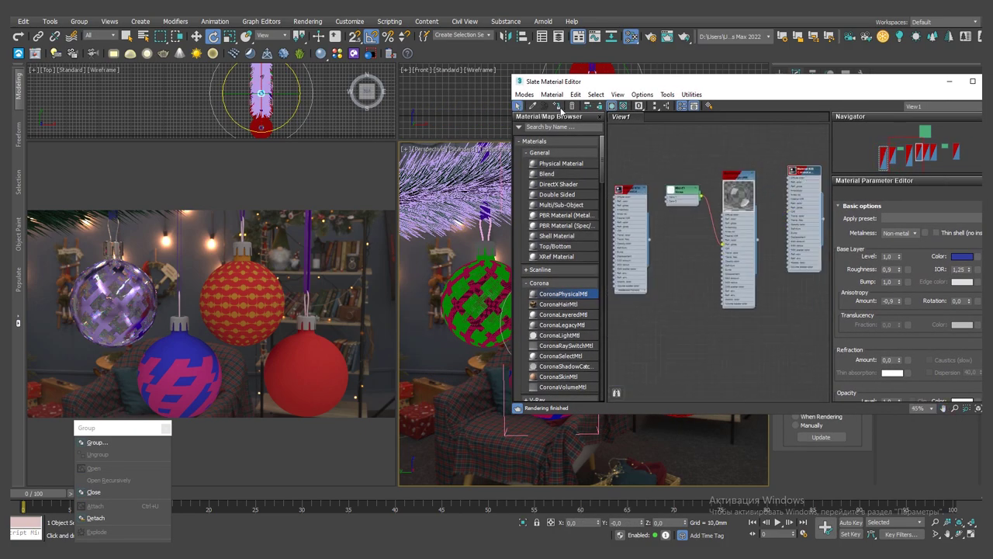
pyautogui.moveTo(590, 81); pyautogui.dragTo(723, 114)
pyautogui.scroll(2, 483, 270)
pyautogui.scroll(2, 483, 270)
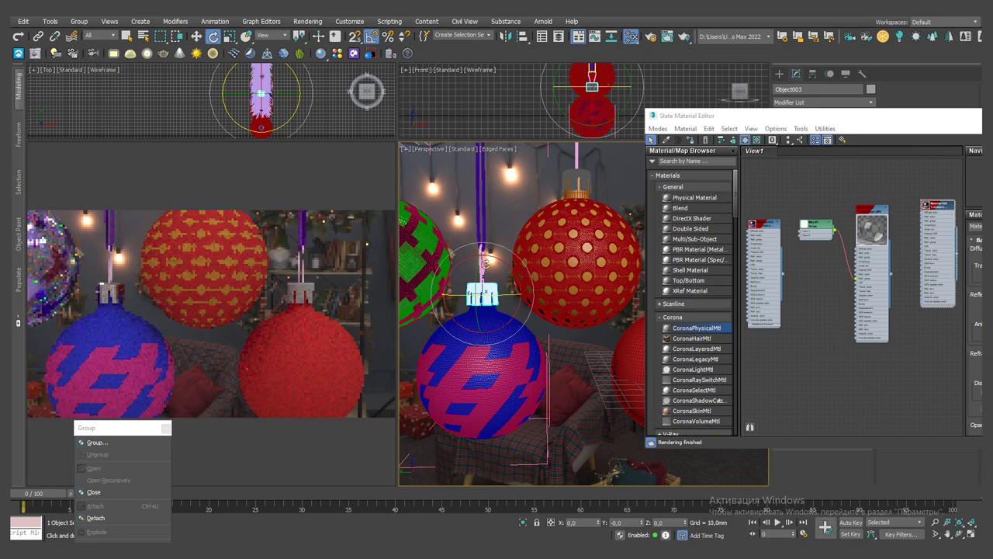
# Select the blue ornament's hanger loop, metal cap and the other hanger wire.
pyautogui.click(483, 270)
pyautogui.moveTo(887, 199); pyautogui.dragTo(796, 200, button='middle')
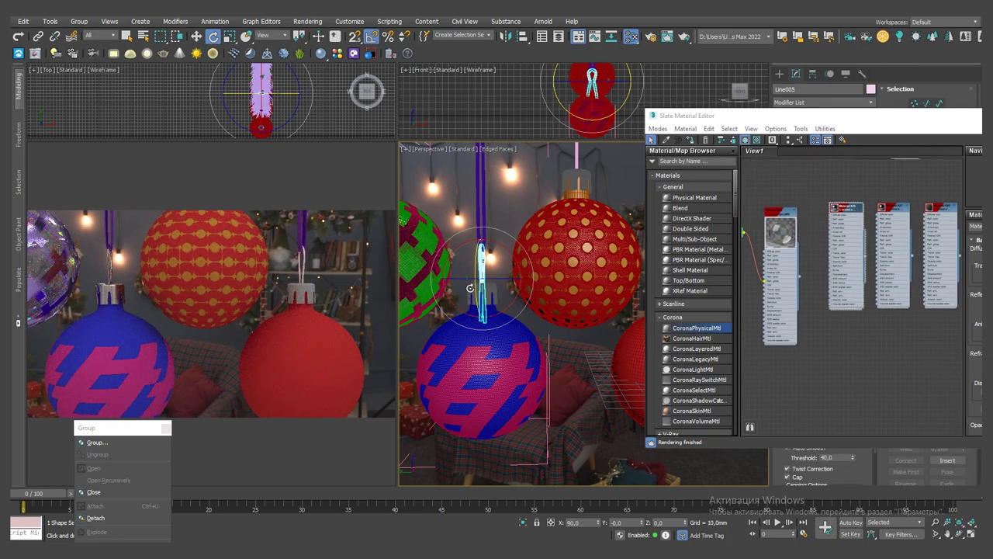
pyautogui.scroll(3, 471, 288)
pyautogui.click(497, 287)
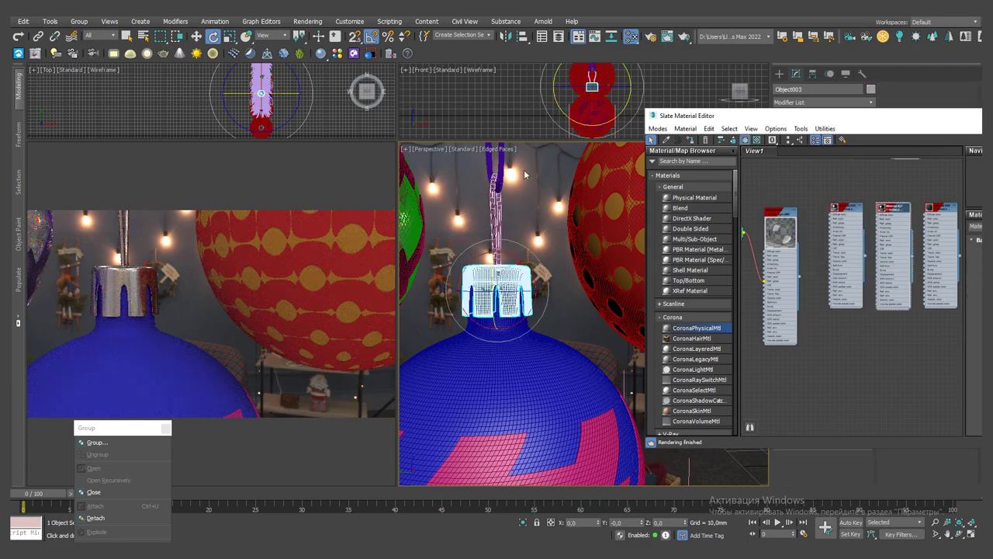
pyautogui.click(498, 172)
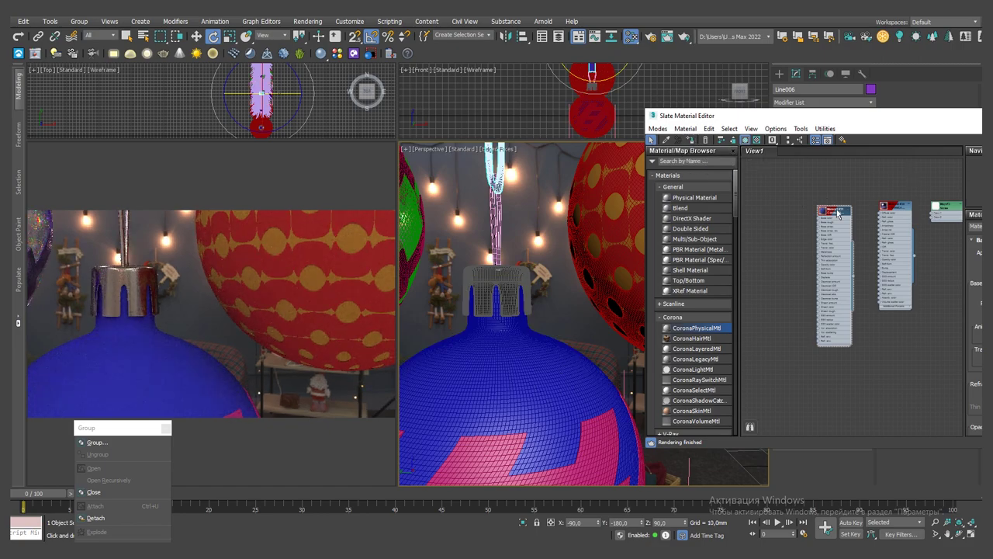
# Clone a ball material node and inspect Material #32's base colour without changes.
pyautogui.keyDown('shift'); pyautogui.moveTo(837, 213); pyautogui.dragTo(786, 214); pyautogui.keyUp('shift')
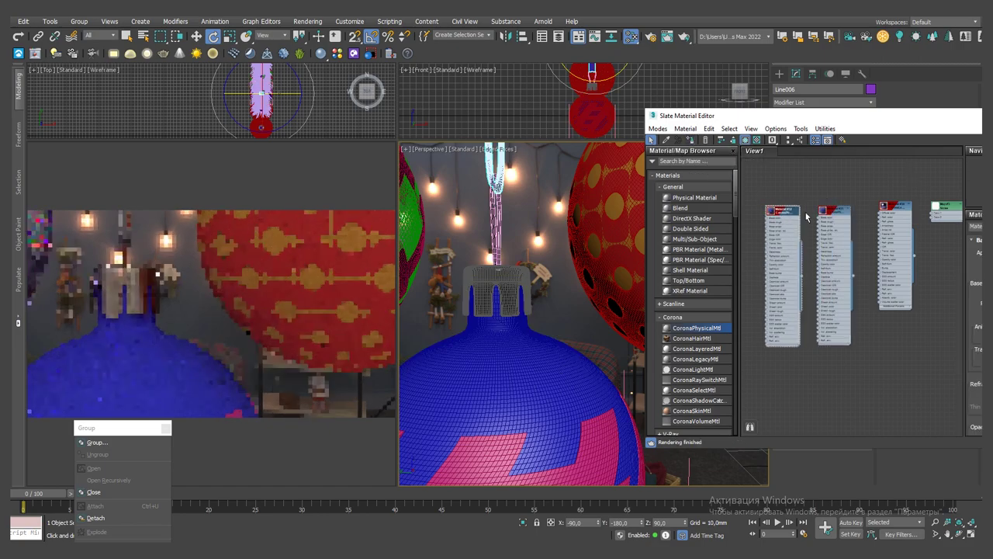
pyautogui.doubleClick(892, 207)
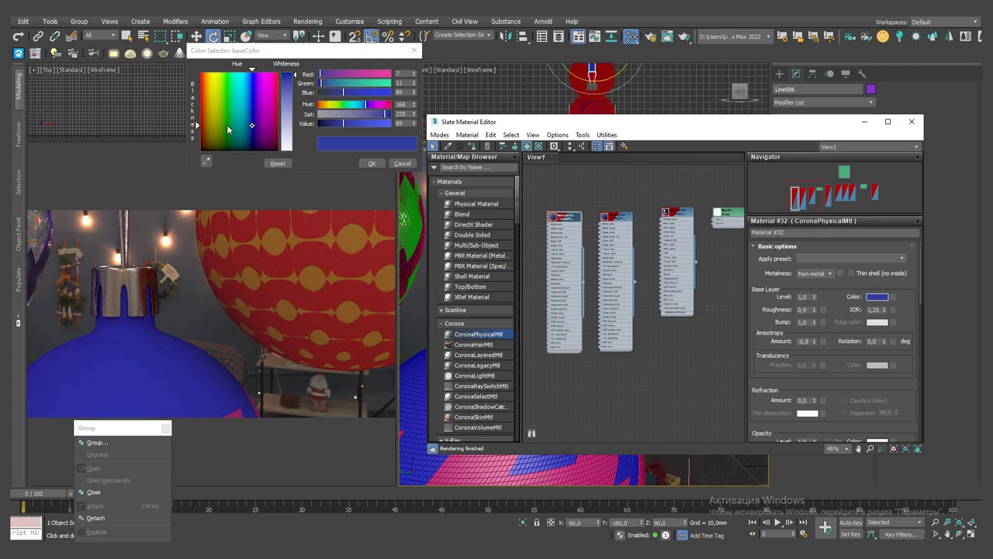
pyautogui.click(371, 163)
pyautogui.moveTo(569, 128)
pyautogui.mouseDown()
pyautogui.moveTo(720, 250)
pyautogui.moveTo(601, 103)
pyautogui.mouseUp()
# Open Material #30's settings and bring the copied Material #33 into view.
pyautogui.doubleClick(681, 194)
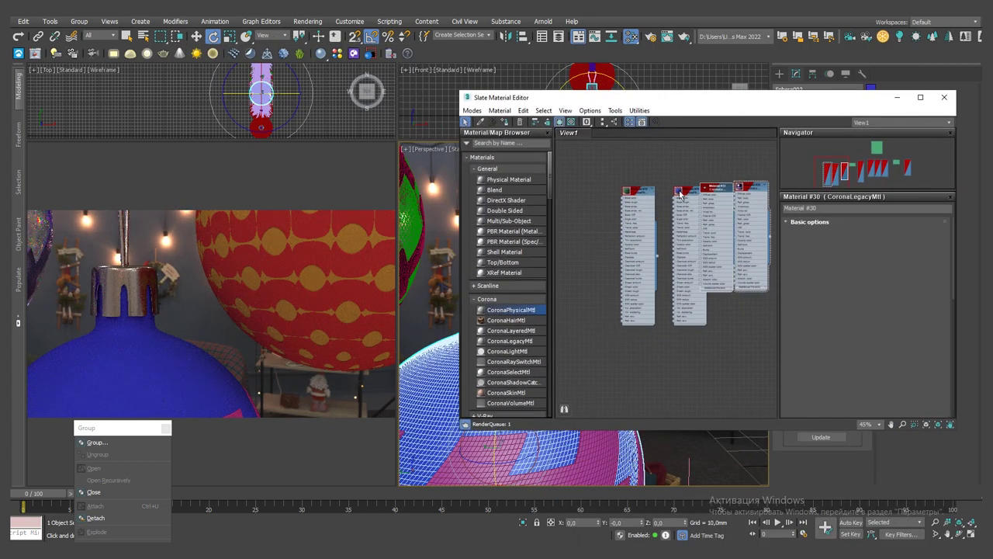
pyautogui.scroll(-2, 660, 217)
pyautogui.moveTo(644, 206); pyautogui.dragTo(610, 207)
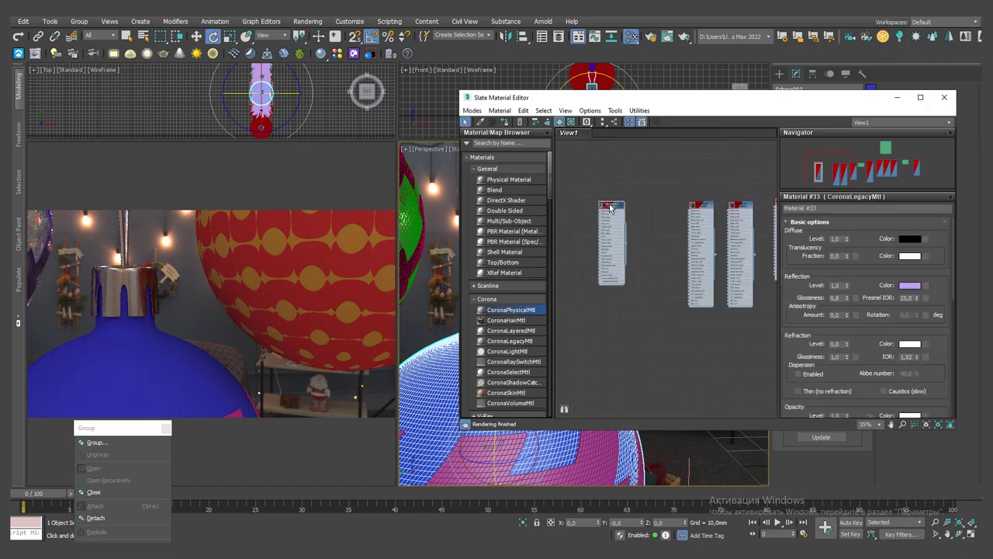
pyautogui.scroll(5, 610, 207)
pyautogui.scroll(5, 636, 225)
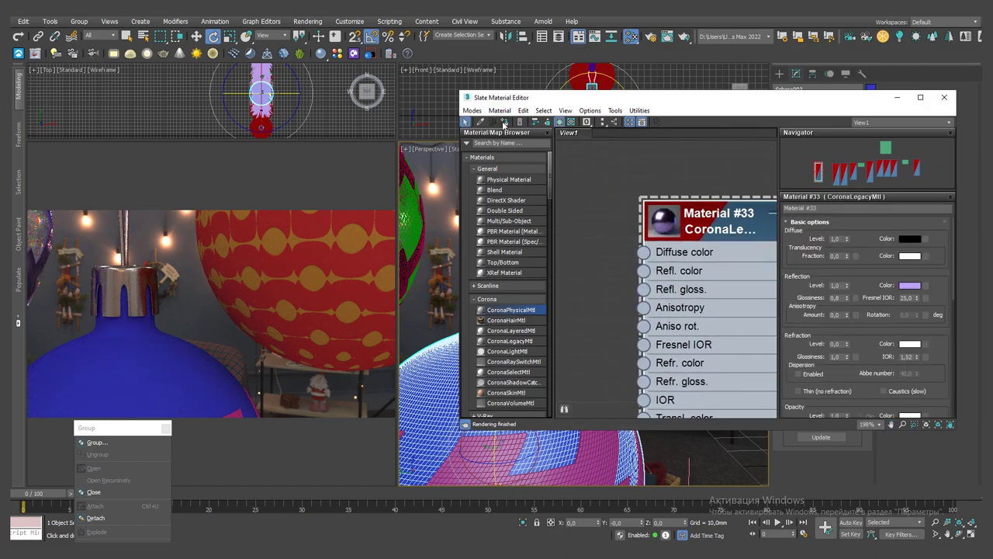
pyautogui.moveTo(589, 105)
pyautogui.mouseDown()
pyautogui.moveTo(804, 198)
pyautogui.moveTo(576, 93)
pyautogui.mouseUp()
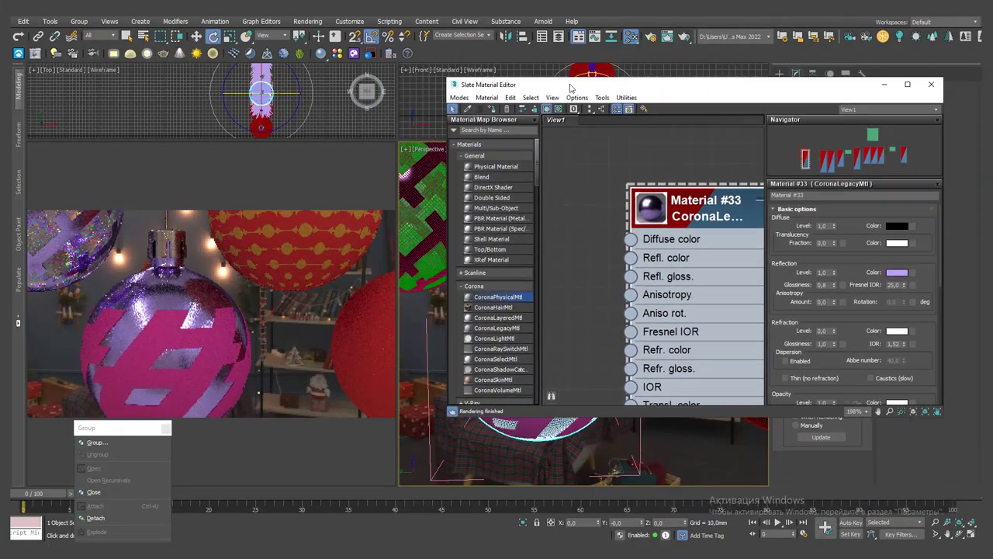
# Set Material #33's reflection colour to red and copy it into a new Material #34.
pyautogui.click(897, 273)
pyautogui.moveTo(271, 114); pyautogui.dragTo(278, 71)
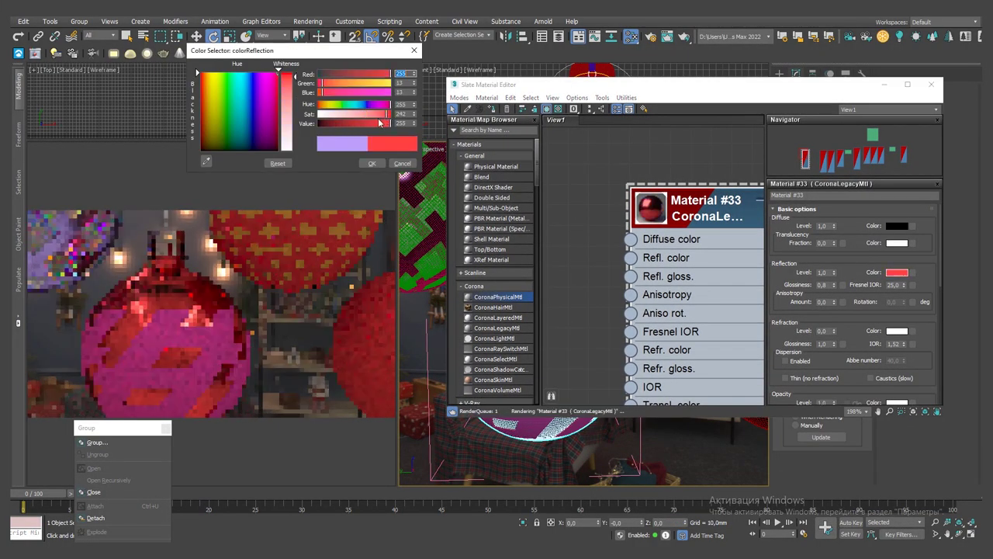
pyautogui.click(373, 163)
pyautogui.scroll(-2, 669, 184)
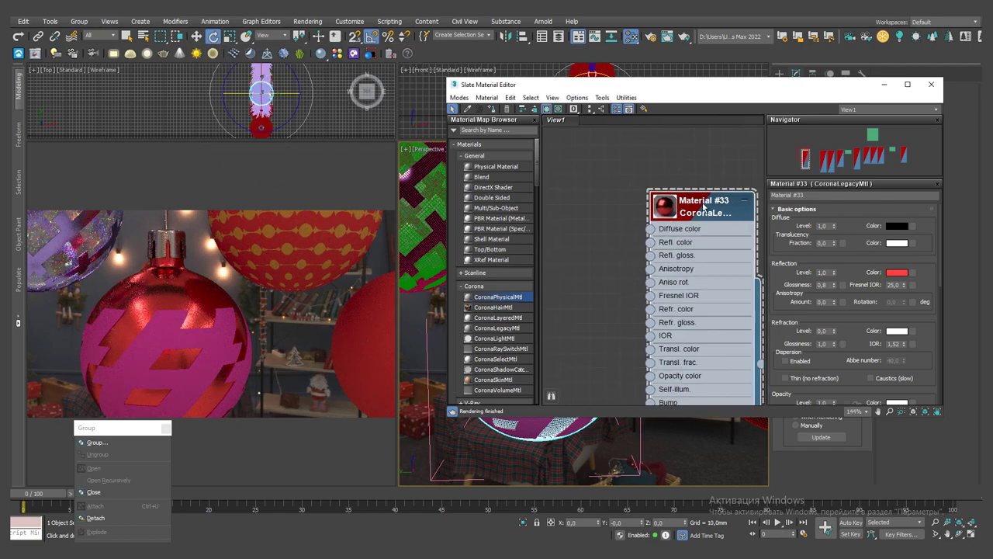
pyautogui.keyDown('shift'); pyautogui.moveTo(675, 194); pyautogui.dragTo(654, 226); pyautogui.keyUp('shift')
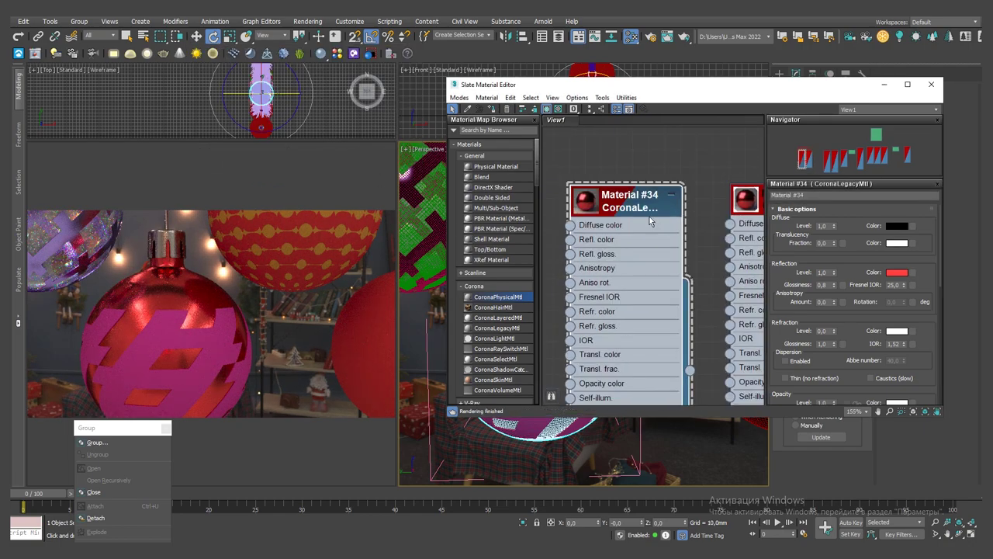
# Give the lower ornament's Material #34 a cyan reflection, then group the ornament parts as Shar_01.
pyautogui.click(534, 427)
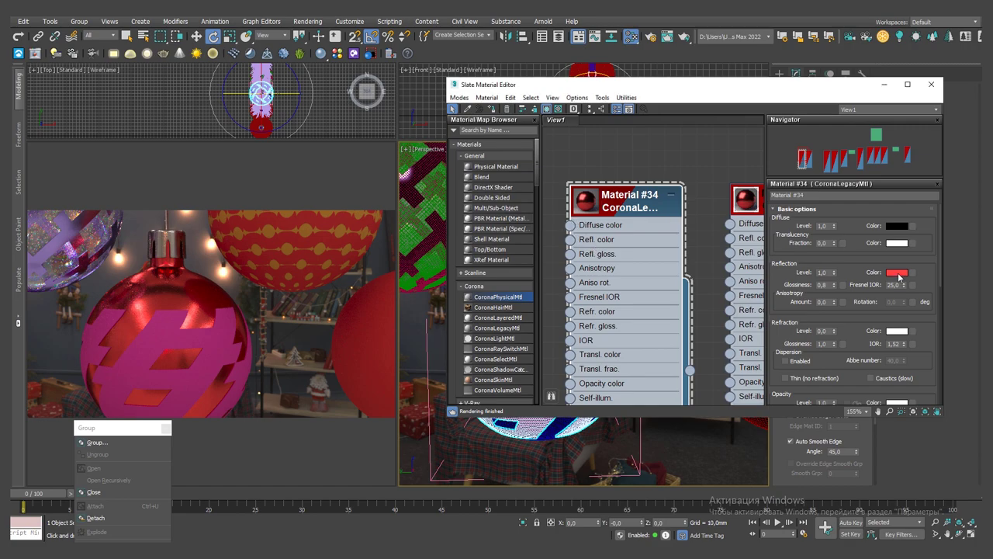
pyautogui.click(898, 274)
pyautogui.click(292, 144)
pyautogui.click(372, 163)
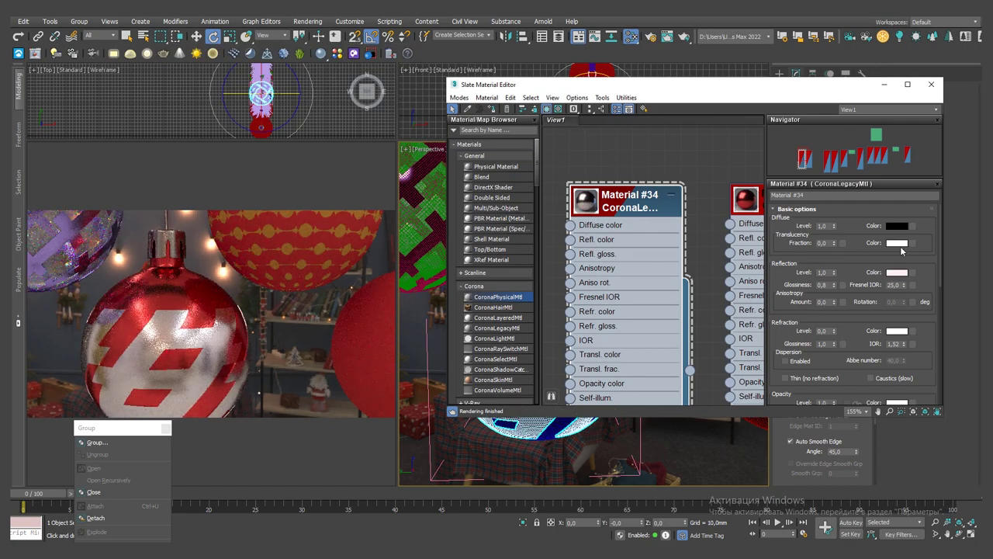
pyautogui.click(898, 272)
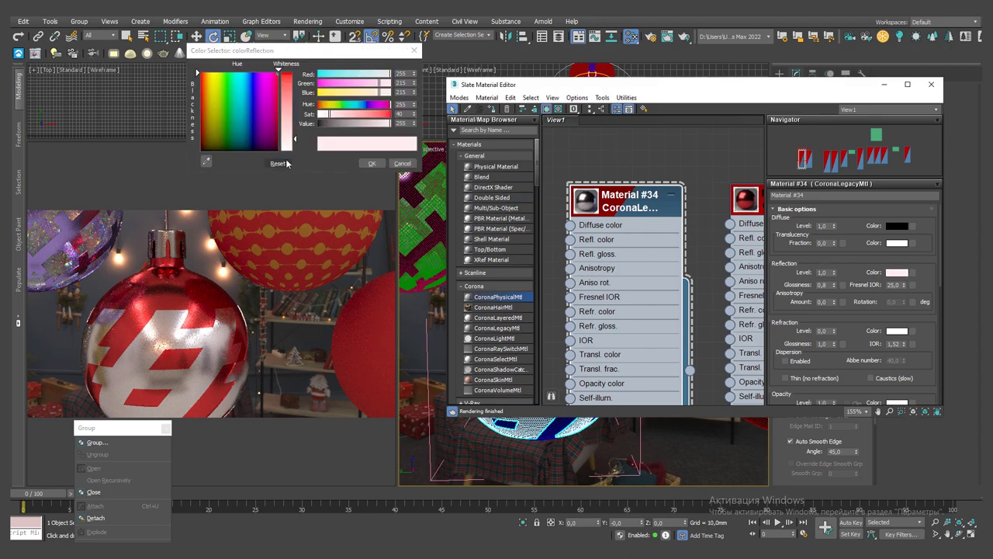
pyautogui.moveTo(253, 77); pyautogui.dragTo(214, 75)
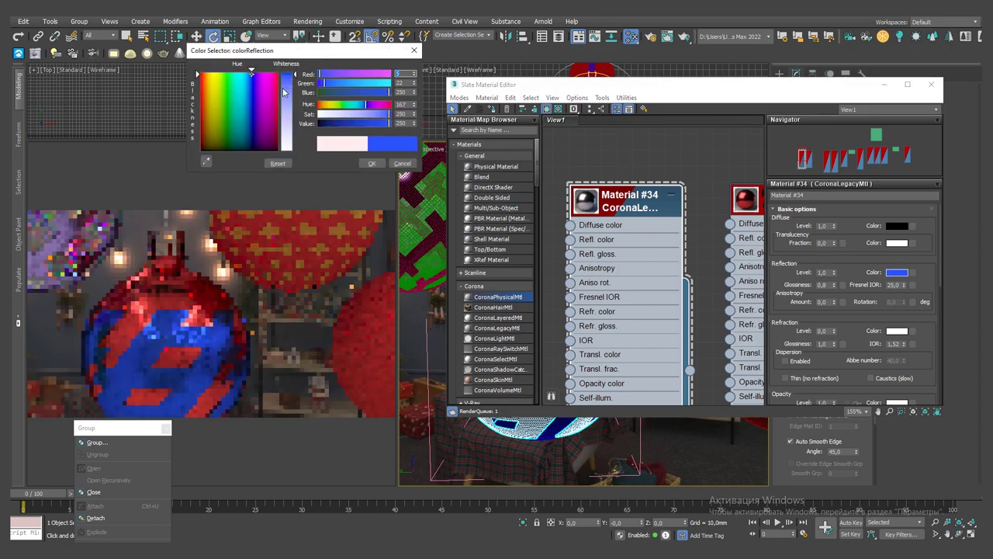
pyautogui.click(219, 86)
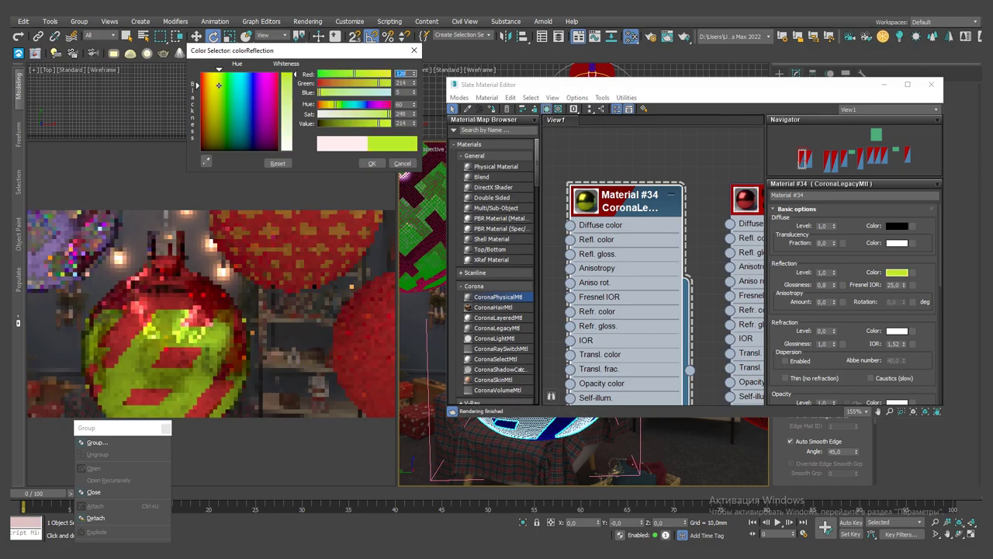
pyautogui.click(237, 78)
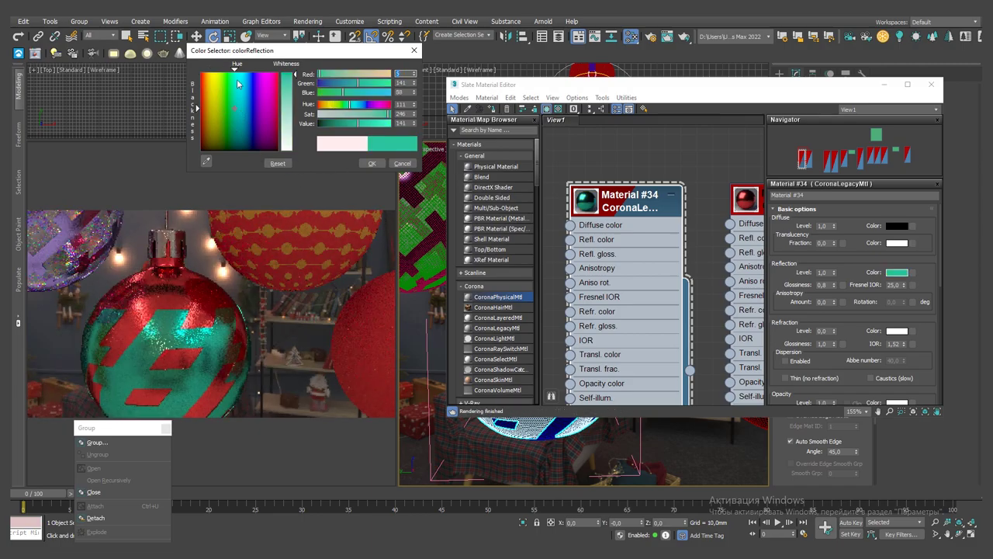
pyautogui.click(374, 163)
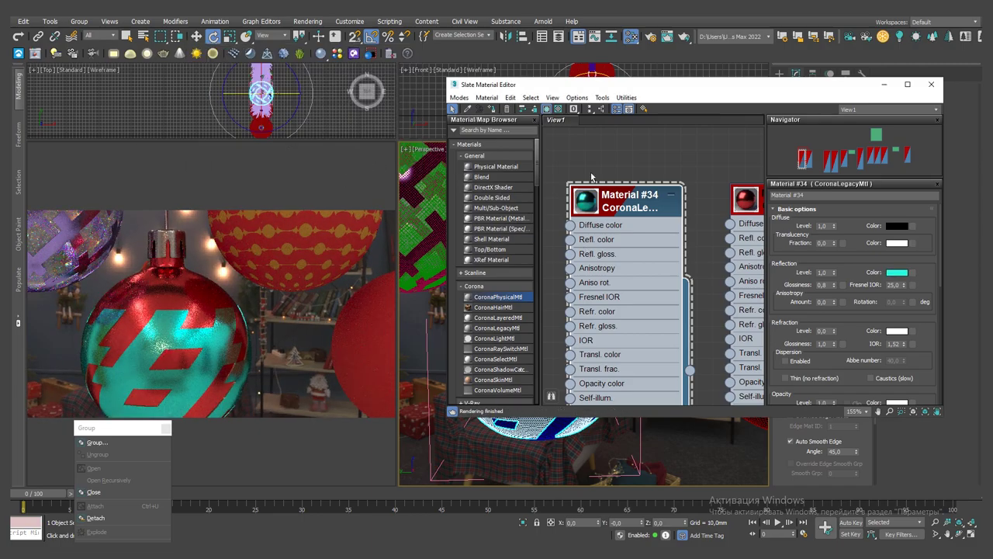
pyautogui.moveTo(612, 88); pyautogui.dragTo(738, 373)
pyautogui.click(97, 443)
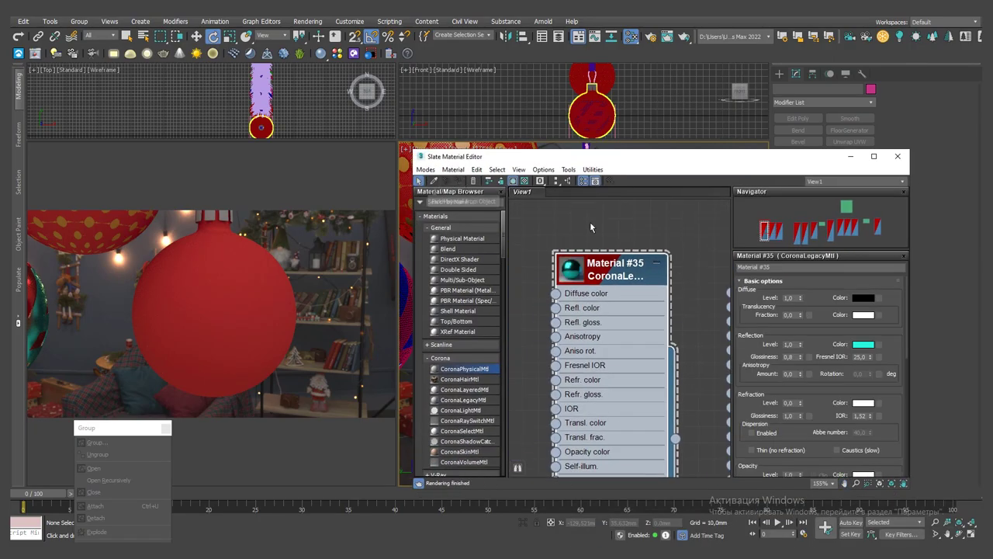
# Add a CoronaLayeredMtl node with Material #35 connected as its base.
pyautogui.click(577, 288)
pyautogui.moveTo(568, 161)
pyautogui.mouseDown()
pyautogui.moveTo(722, 344)
pyautogui.moveTo(559, 149)
pyautogui.moveTo(547, 88)
pyautogui.mouseUp()
pyautogui.scroll(-3, 590, 230)
pyautogui.scroll(-2, 590, 230)
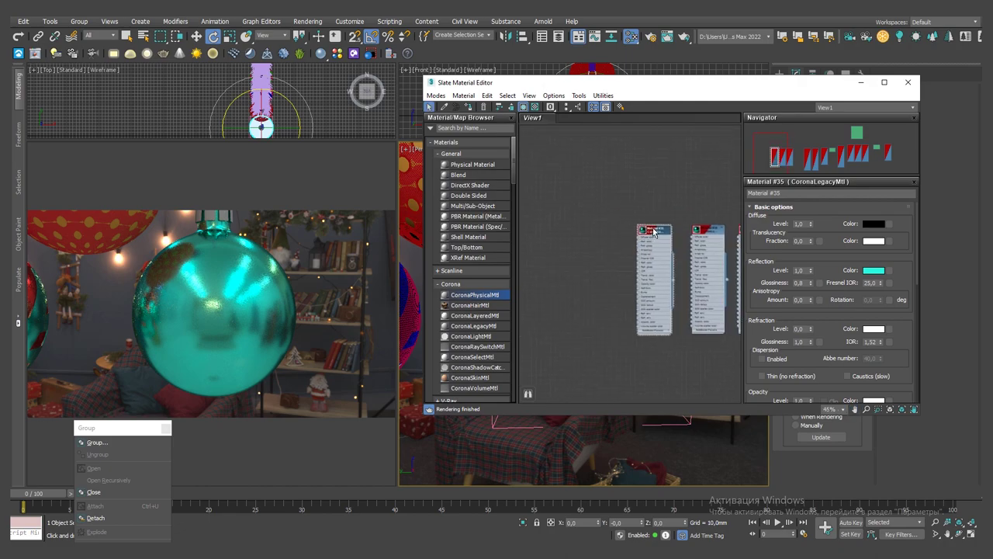
pyautogui.scroll(-1, 590, 230)
pyautogui.moveTo(590, 230); pyautogui.dragTo(544, 235)
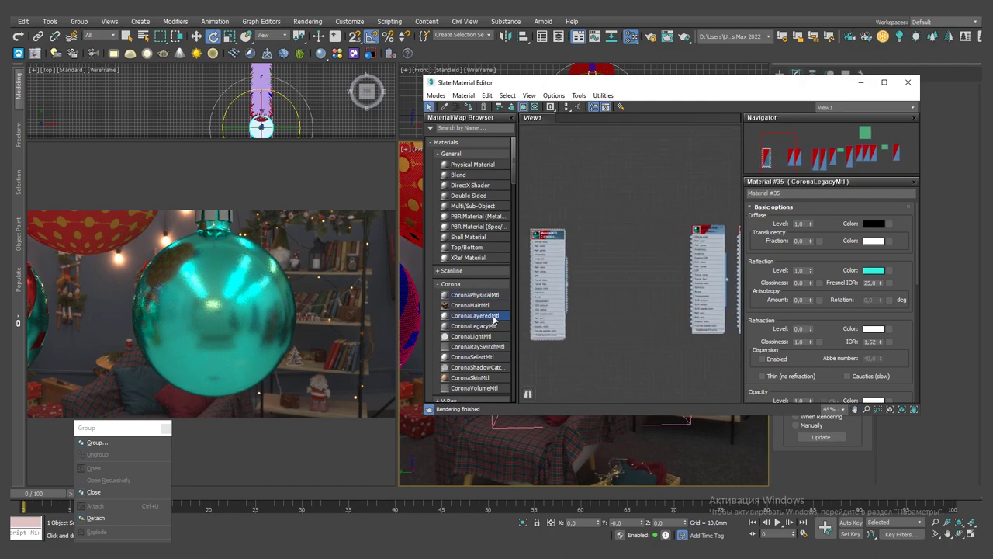
pyautogui.moveTo(494, 318)
pyautogui.mouseDown()
pyautogui.moveTo(584, 242)
pyautogui.moveTo(625, 239)
pyautogui.mouseUp()
pyautogui.moveTo(565, 288); pyautogui.dragTo(566, 193)
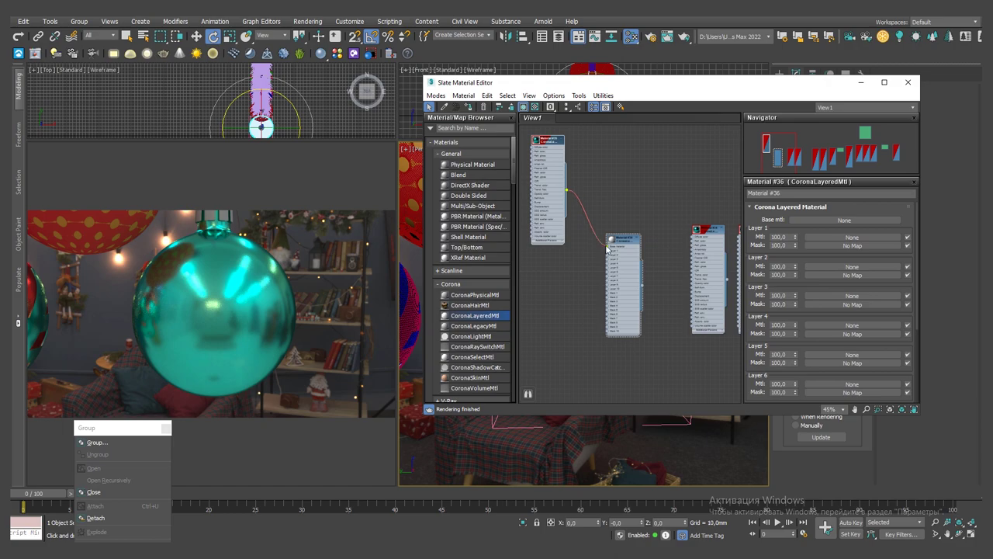
pyautogui.moveTo(615, 261); pyautogui.dragTo(680, 255, button='middle')
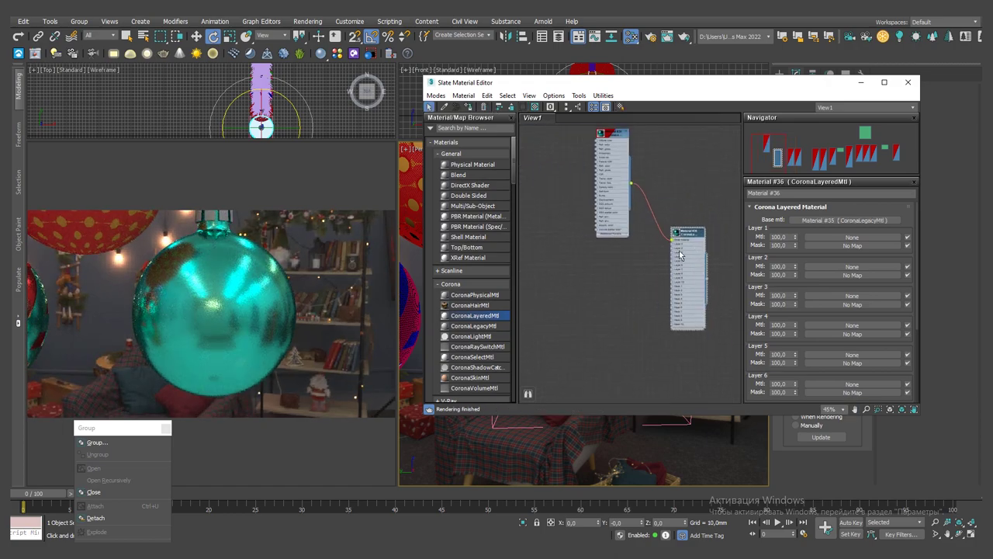
pyautogui.doubleClick(625, 136)
pyautogui.scroll(5, 637, 225)
# Create Corona legacy Material #37 for Layer 1 with a white diffuse colour.
pyautogui.moveTo(637, 229); pyautogui.dragTo(613, 233)
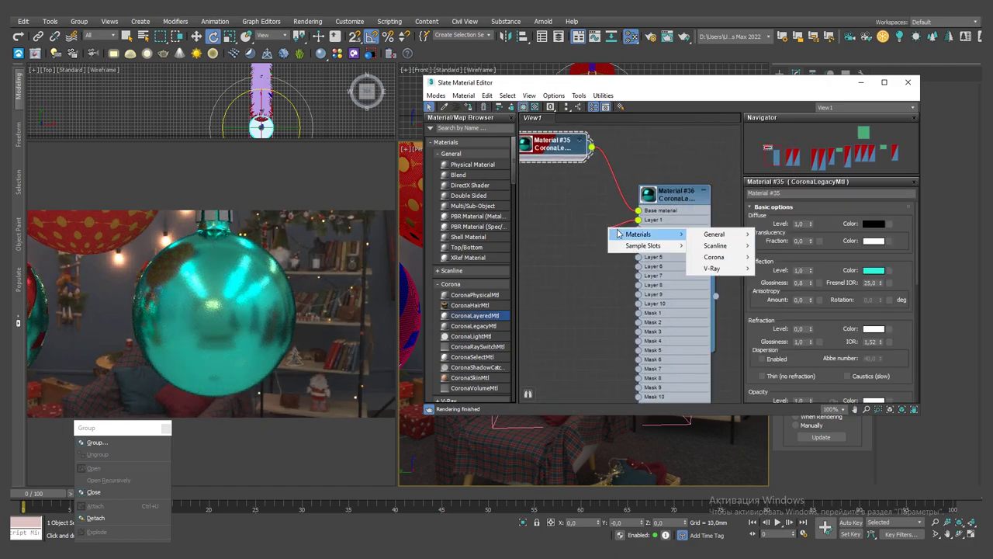
pyautogui.click(788, 287)
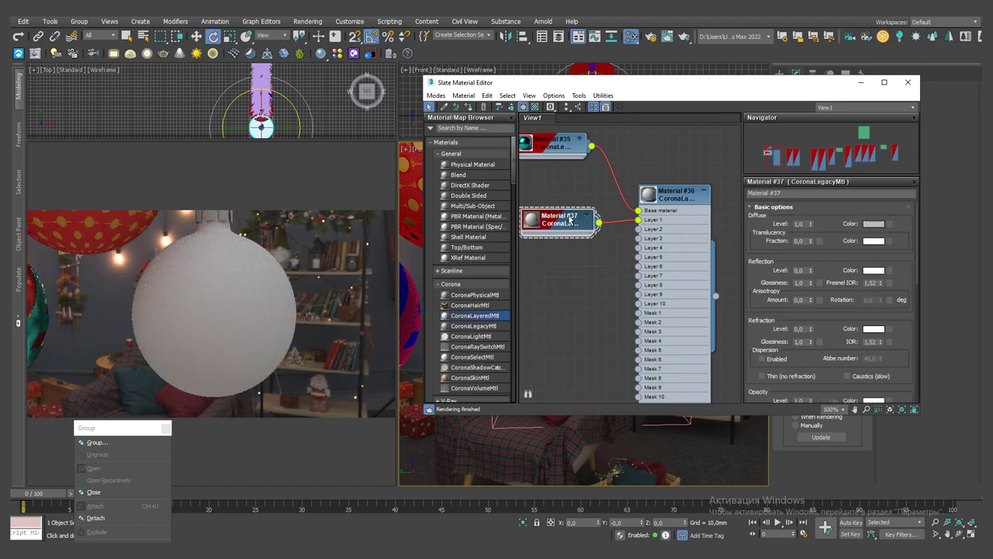
pyautogui.click(875, 224)
pyautogui.moveTo(381, 128); pyautogui.dragTo(391, 124)
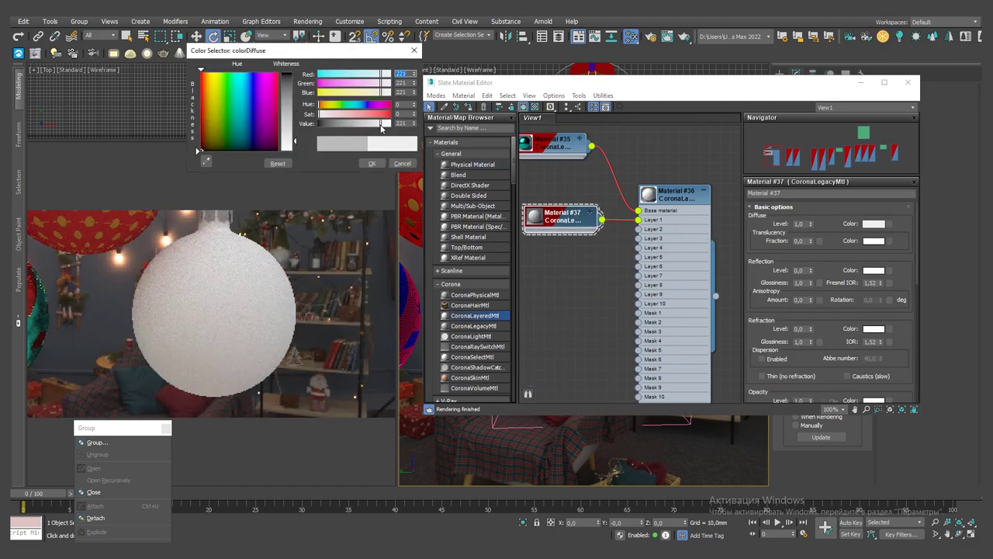
pyautogui.click(372, 163)
# Add a Fractal Noise map as Mask 1: High 0,7, Low 0,65, size 1, colours swapped.
pyautogui.moveTo(643, 317); pyautogui.dragTo(675, 266, button='middle')
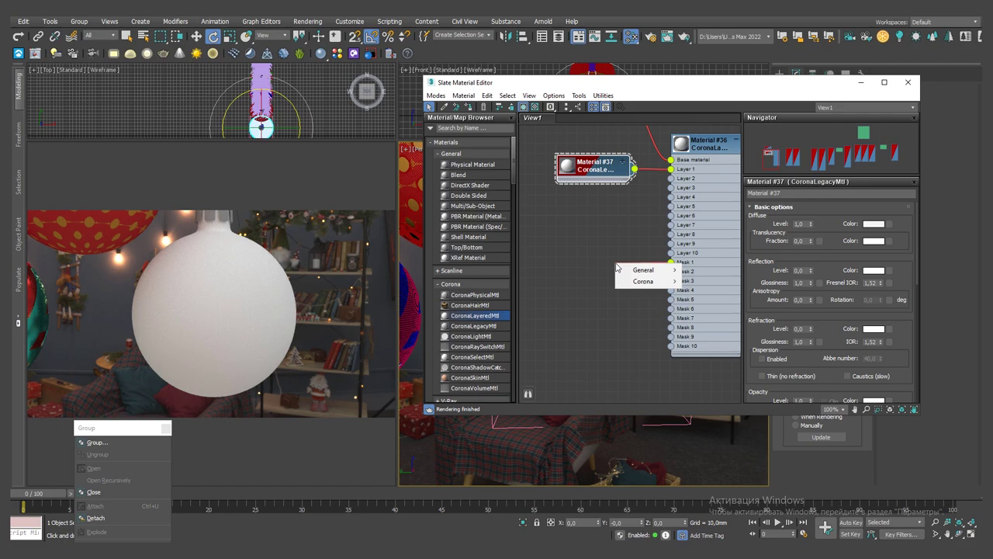
pyautogui.moveTo(644, 270)
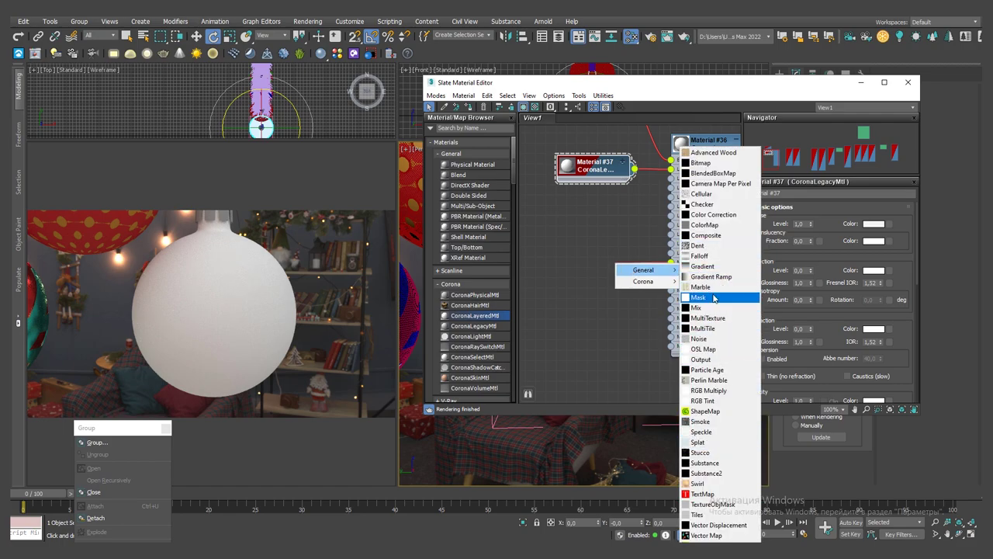
pyautogui.click(698, 338)
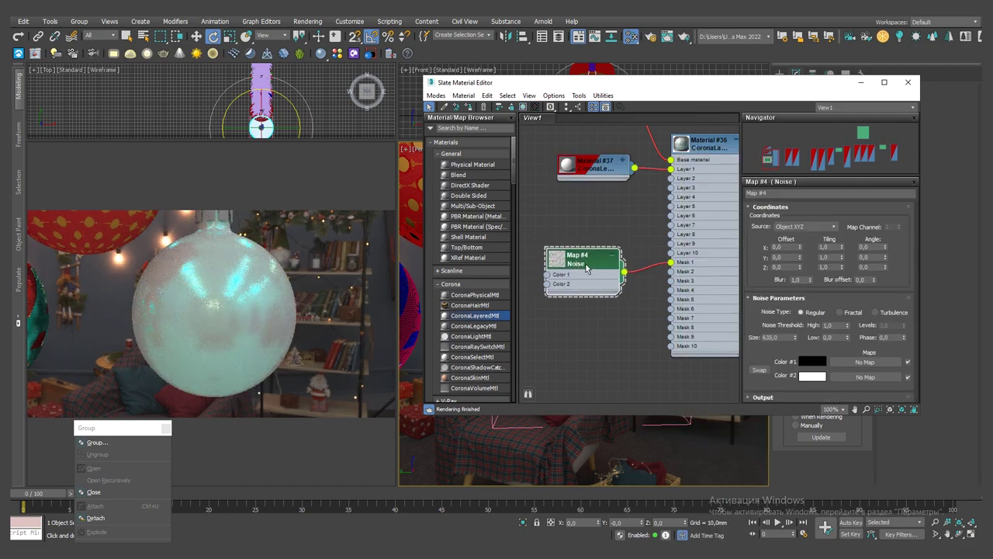
pyautogui.click(848, 327)
pyautogui.press('Tab')
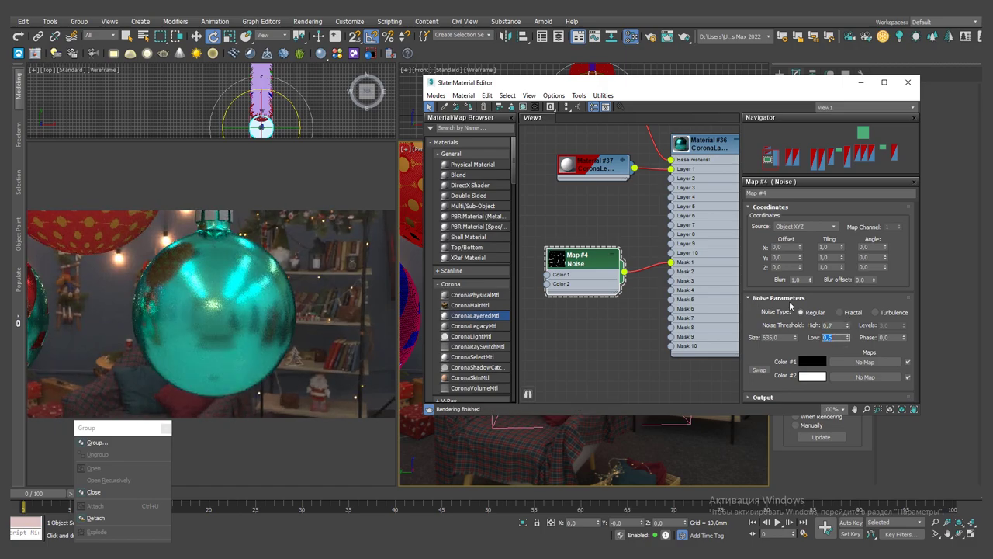
pyautogui.write('1')
pyautogui.press('Return')
pyautogui.write('0,01')
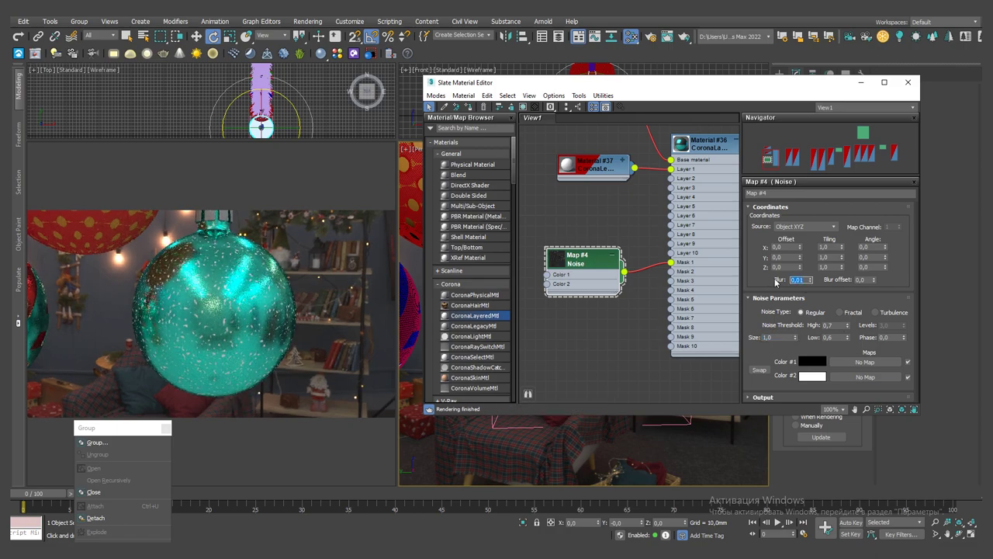
pyautogui.doubleClick(576, 269)
pyautogui.moveTo(575, 269); pyautogui.dragTo(556, 241)
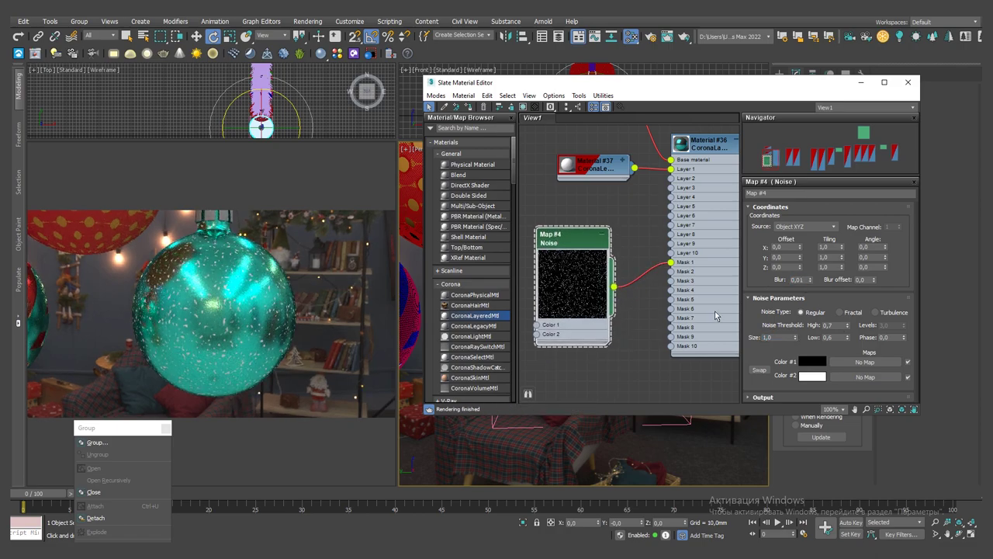
pyautogui.click(839, 312)
pyautogui.write('5')
pyautogui.press('Return')
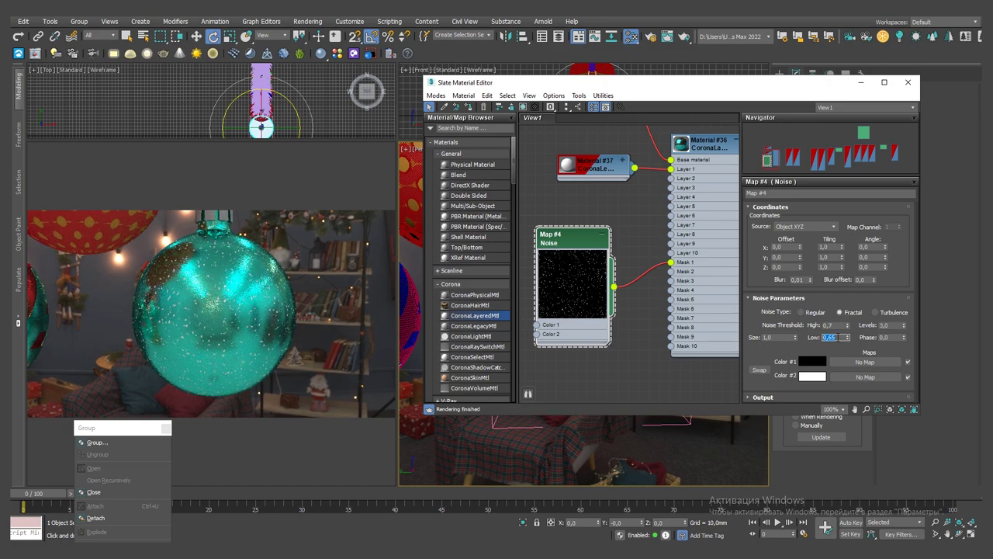
pyautogui.click(759, 373)
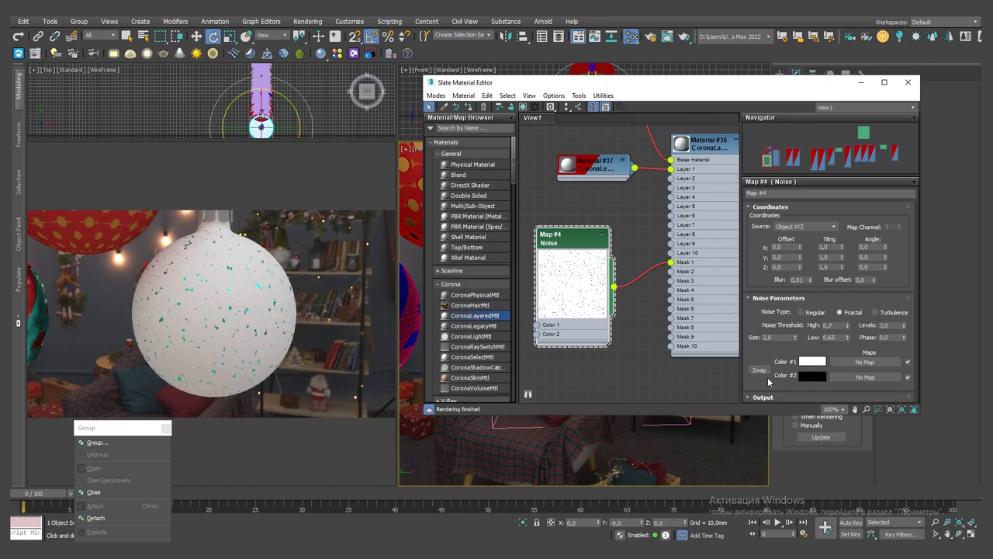
# Lower Material #37's reflection glossiness to 0,3 and set Fresnel IOR to 5.
pyautogui.doubleClick(591, 165)
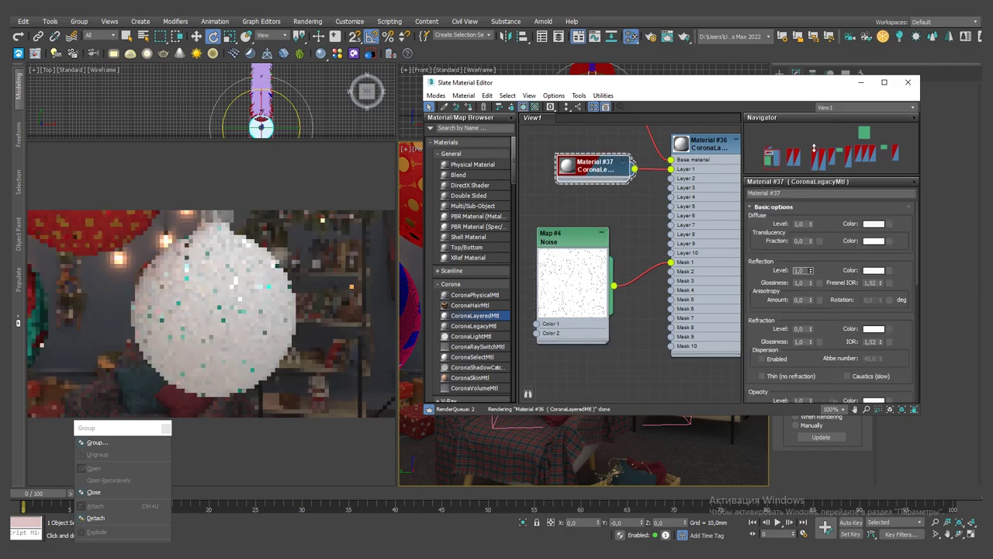
pyautogui.doubleClick(808, 283)
pyautogui.click(809, 285)
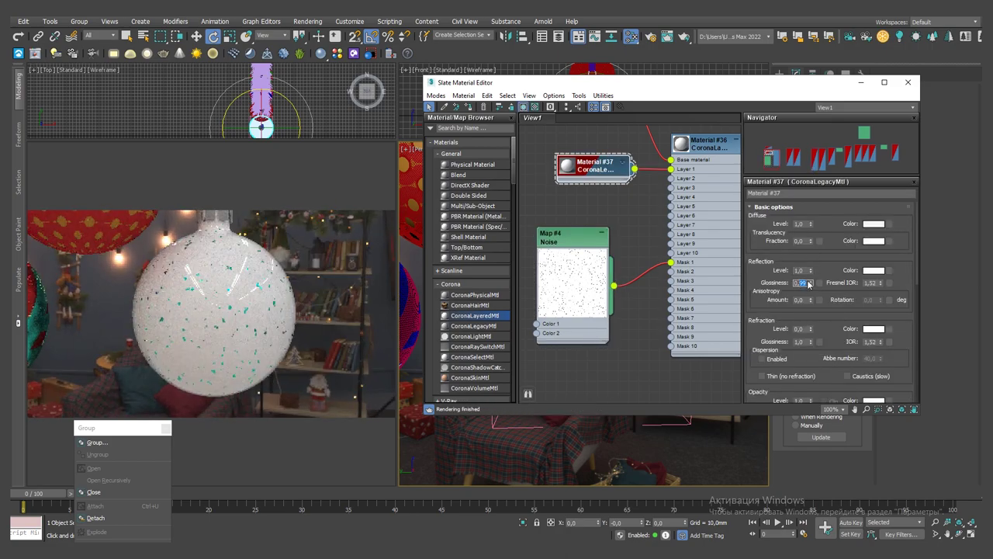
pyautogui.press('Tab')
pyautogui.write('5')
pyautogui.press('Return')
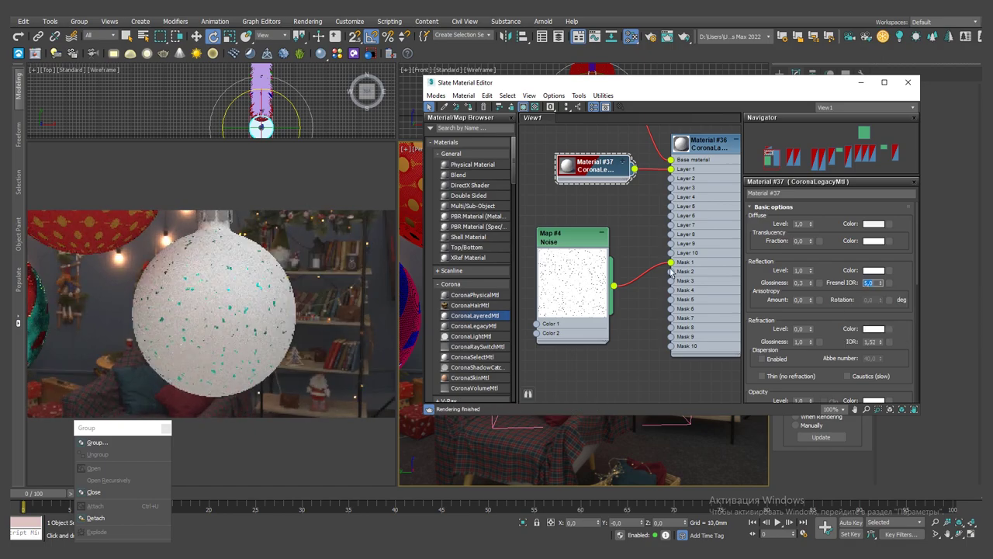
# Set the Noise size to 3, swap its colours, and adjust thresholds to about 0,445.
pyautogui.doubleClick(579, 240)
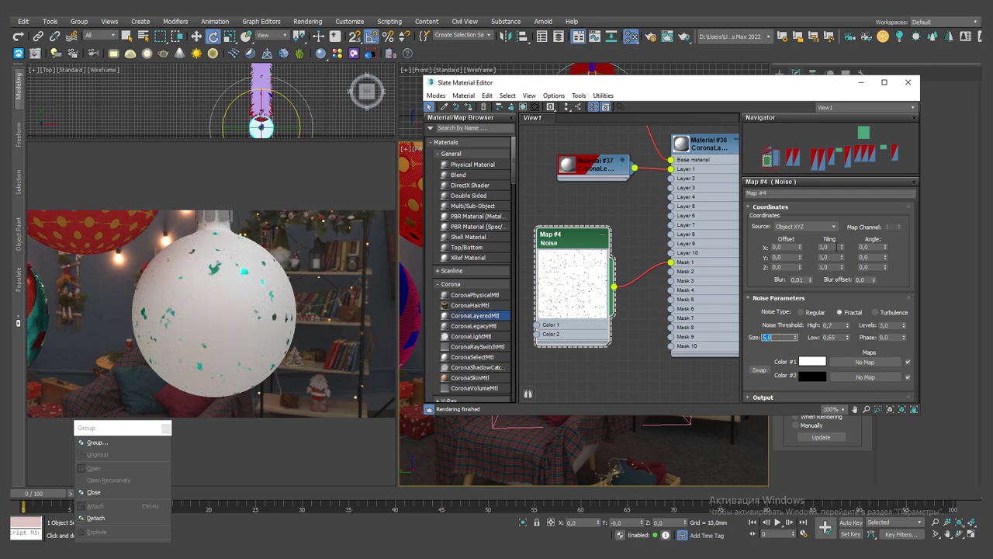
pyautogui.write('3')
pyautogui.press('Return')
pyautogui.click(759, 370)
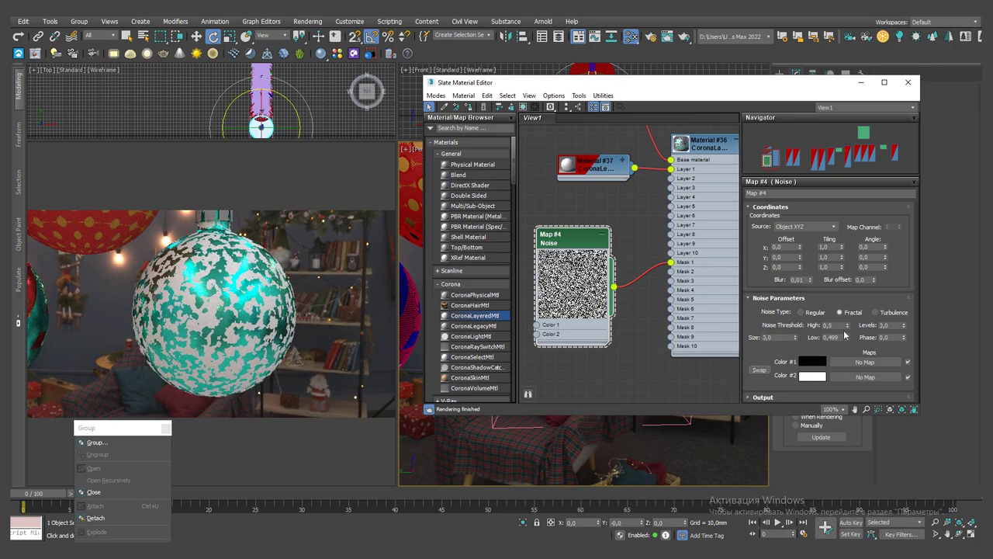
pyautogui.moveTo(848, 325)
pyautogui.mouseDown()
pyautogui.moveTo(852, 343)
pyautogui.moveTo(848, 314)
pyautogui.mouseUp()
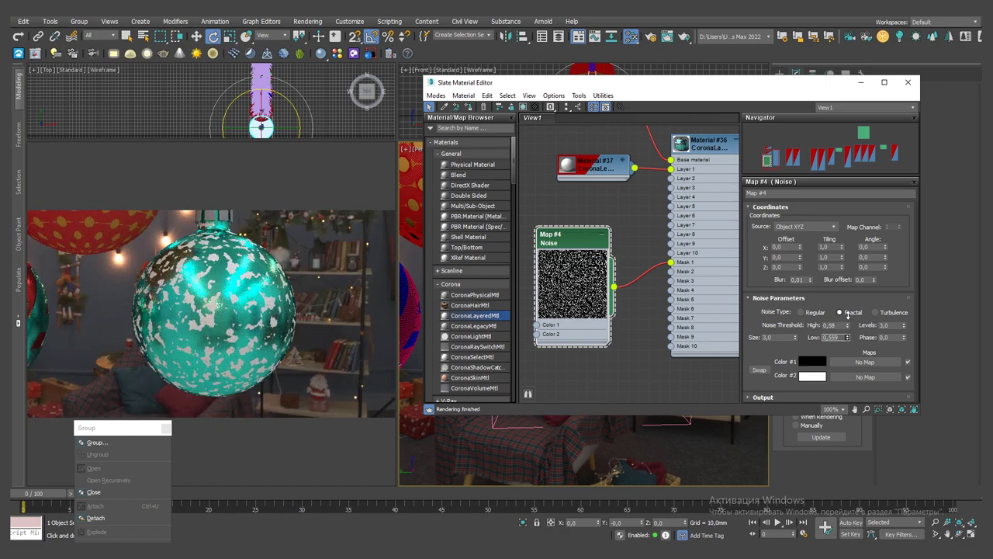
pyautogui.moveTo(848, 316); pyautogui.dragTo(845, 336)
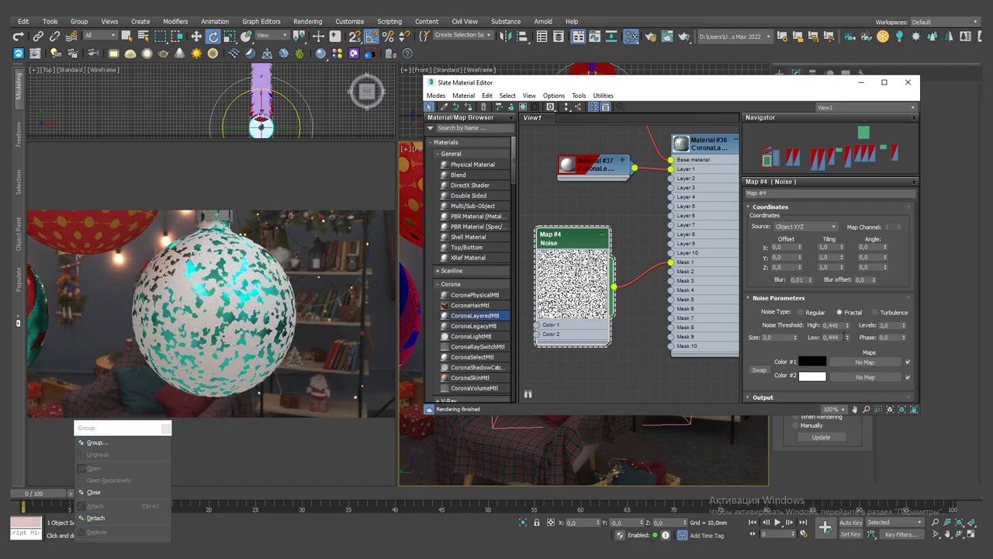
pyautogui.scroll(-2, 617, 288)
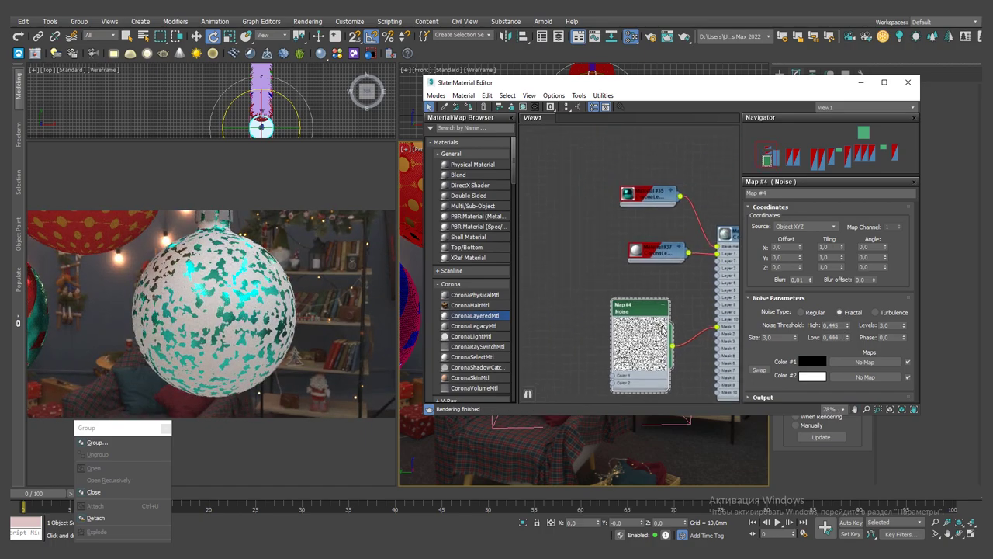
pyautogui.click(673, 242)
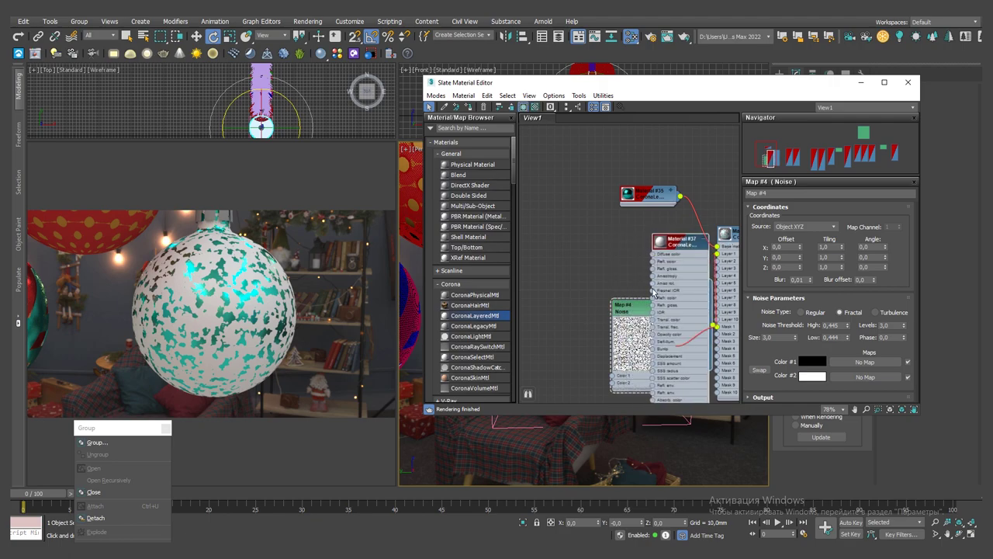
pyautogui.moveTo(640, 306); pyautogui.dragTo(556, 310)
pyautogui.scroll(-2, 633, 305)
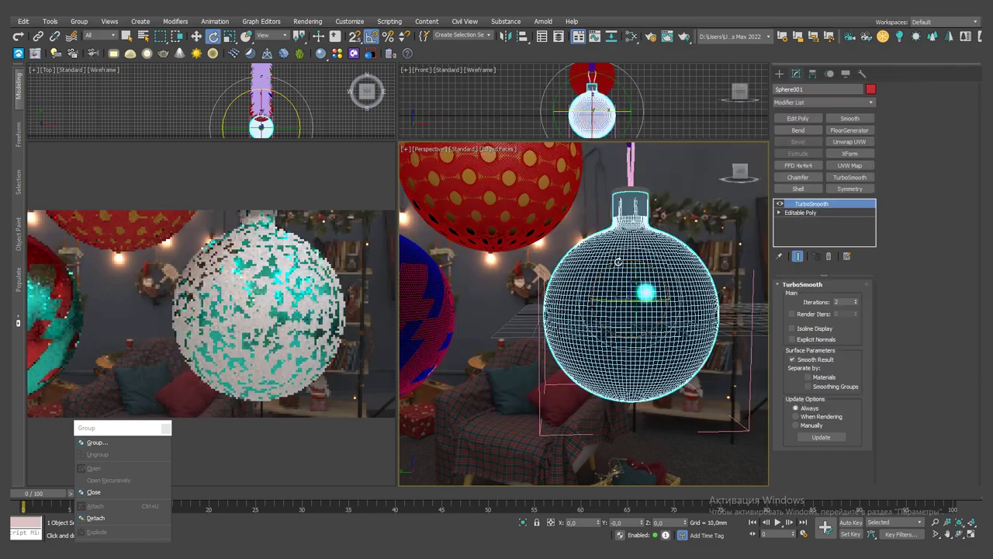
pyautogui.moveTo(618, 262); pyautogui.dragTo(621, 359, button='middle')
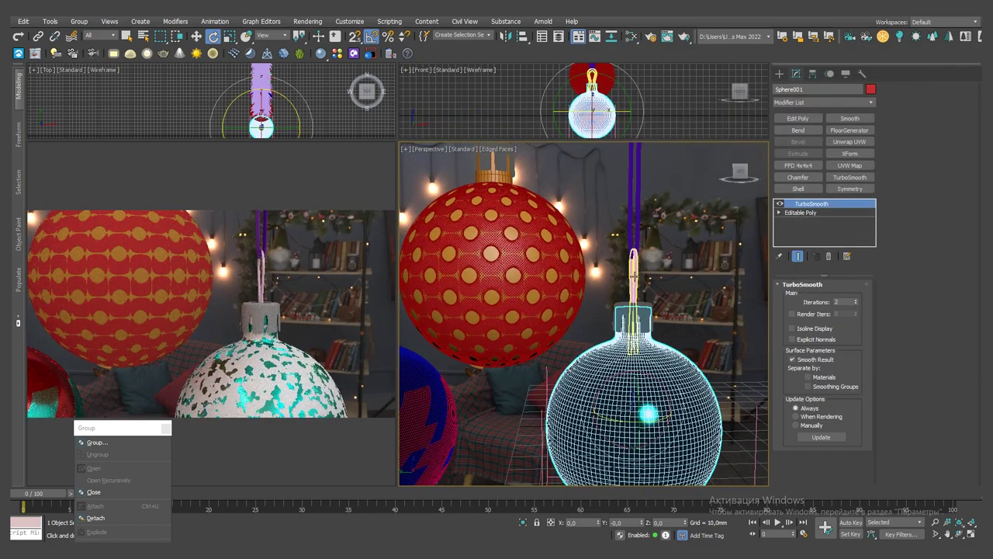
# Select the white ball's hanger string, cap and purple ribbon Line001.
pyautogui.click(635, 217)
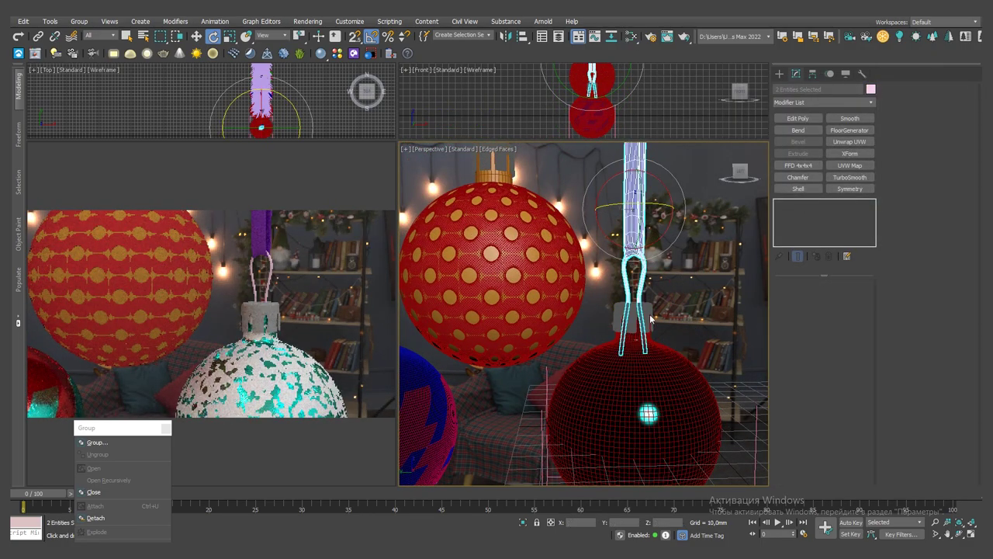
pyautogui.click(651, 292)
pyautogui.press('m')
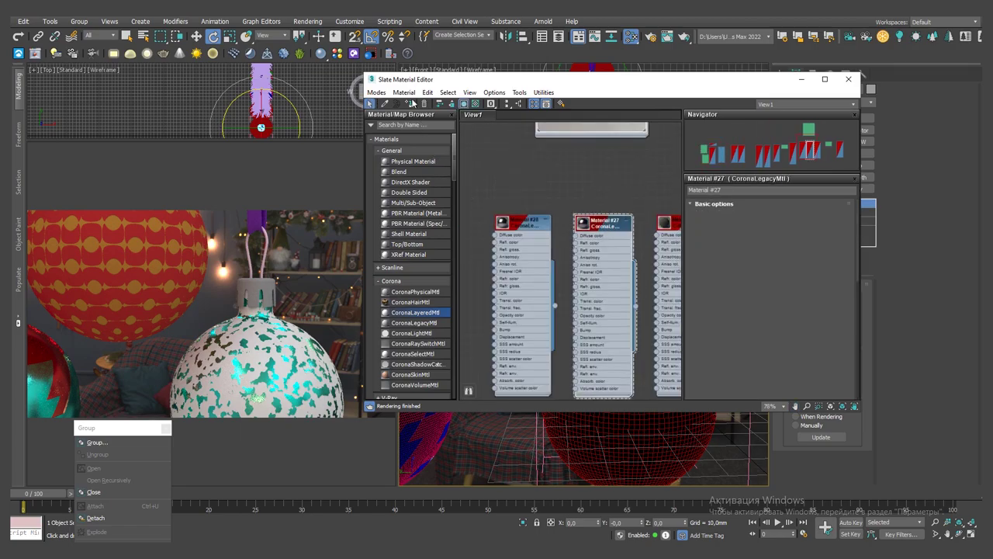
pyautogui.moveTo(514, 81); pyautogui.dragTo(555, 382)
pyautogui.click(633, 180)
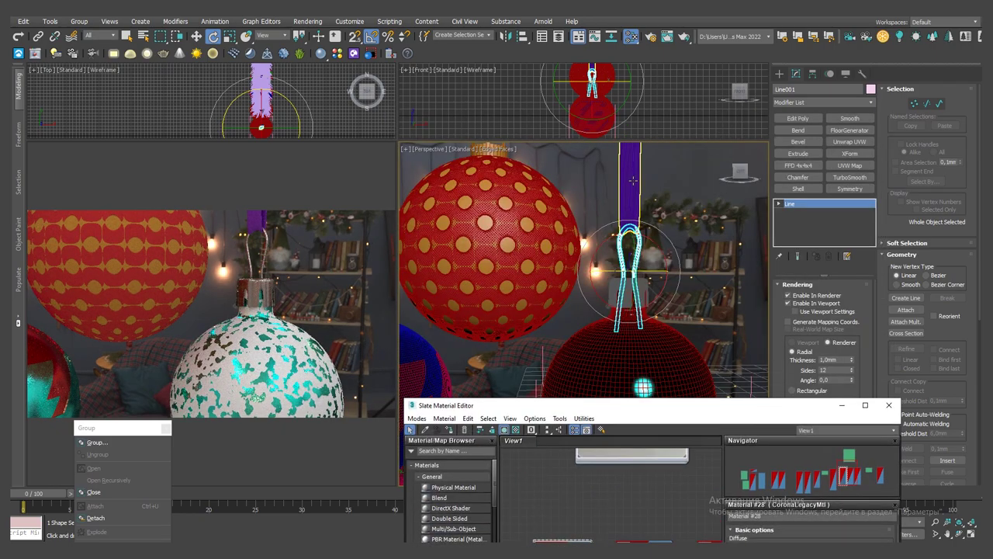
pyautogui.moveTo(543, 405); pyautogui.dragTo(529, 80)
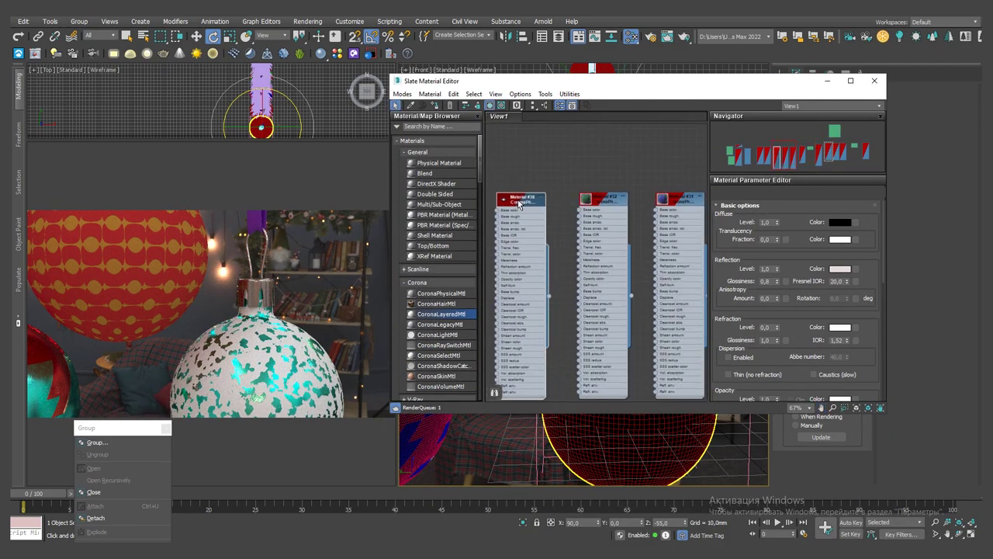
# Create Corona Physical Material #38 with a deep red base colour (159, 14, 14).
pyautogui.click(840, 255)
pyautogui.moveTo(211, 78); pyautogui.dragTo(201, 109)
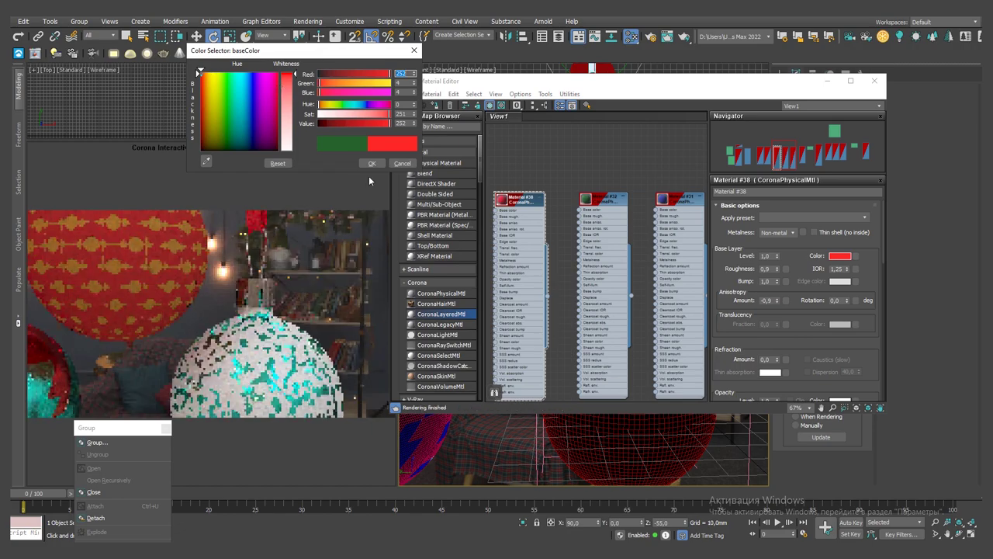
pyautogui.moveTo(365, 113); pyautogui.dragTo(371, 114)
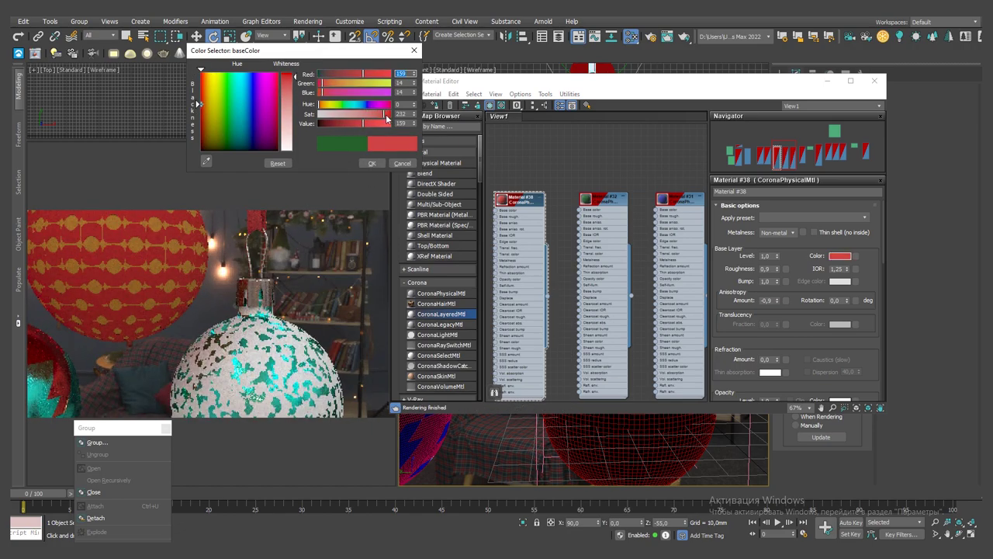
pyautogui.click(372, 163)
pyautogui.click(874, 81)
pyautogui.scroll(-5, 688, 296)
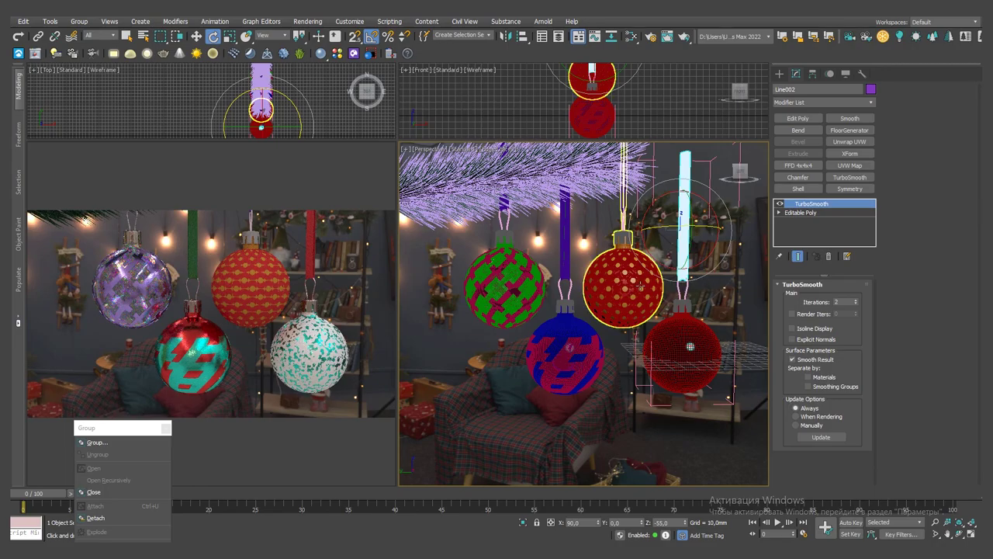
# Open the dotted red ball's group, set its Shell outer amount to 0,4mm, and reopen the material editor.
pyautogui.click(640, 284)
pyautogui.press('z')
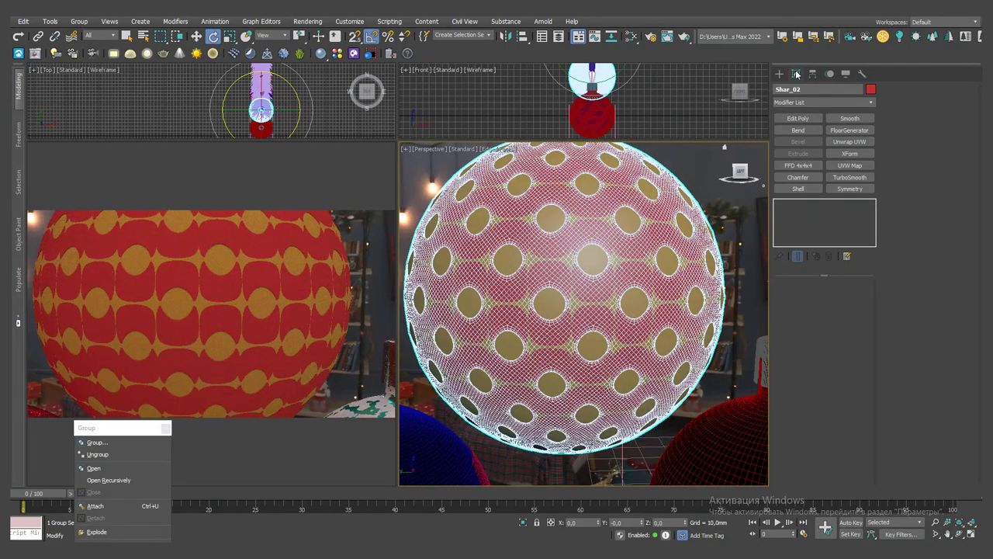
pyautogui.click(117, 468)
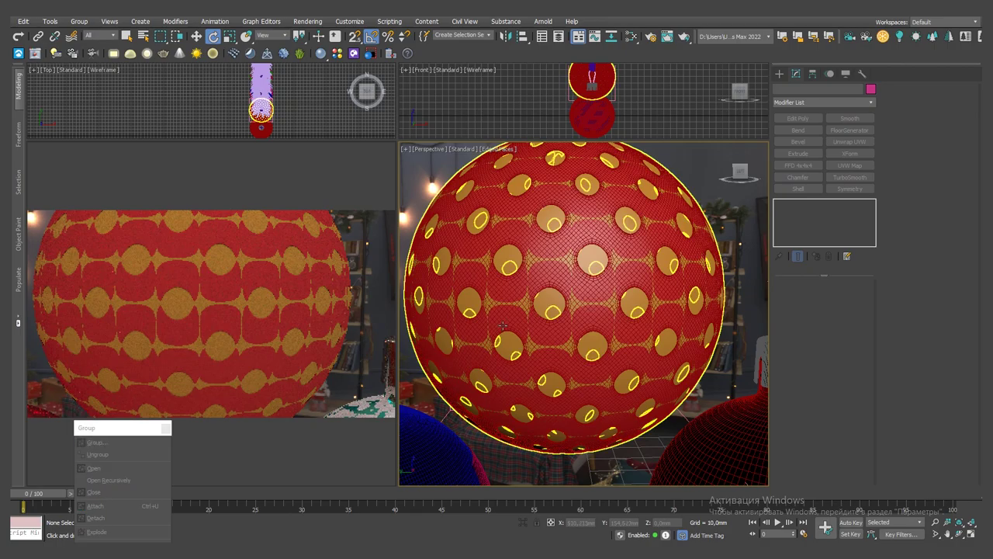
pyautogui.click(828, 229)
pyautogui.moveTo(857, 309); pyautogui.dragTo(669, 309)
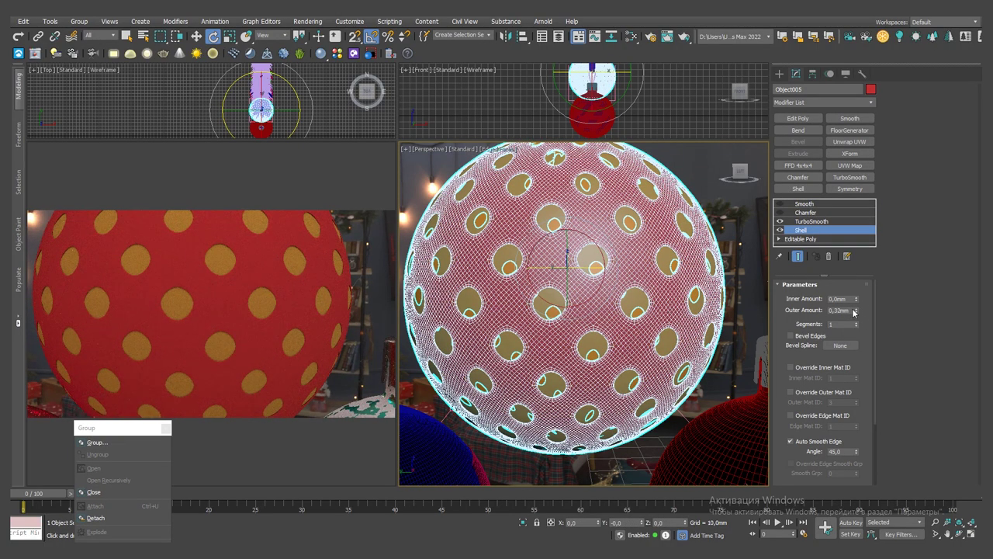
pyautogui.moveTo(854, 311); pyautogui.dragTo(693, 311)
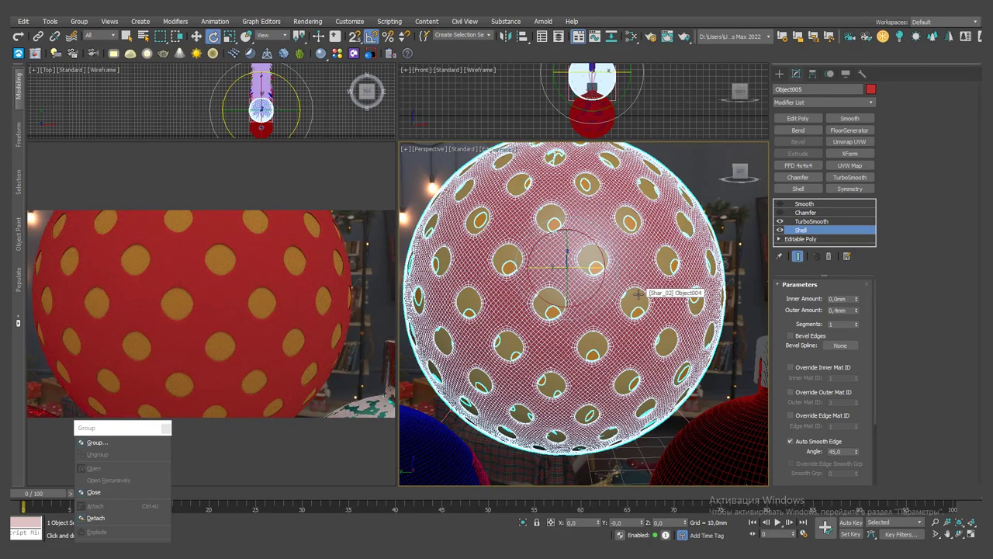
pyautogui.scroll(-3, 637, 294)
pyautogui.moveTo(559, 203); pyautogui.dragTo(532, 265, button='middle')
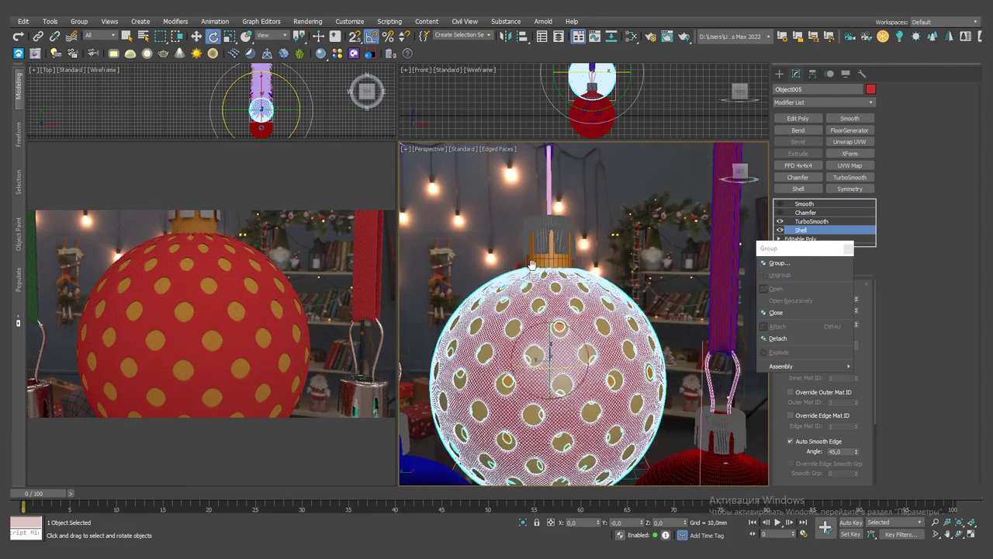
pyautogui.scroll(-1, 533, 265)
pyautogui.scroll(3, 544, 256)
pyautogui.press('m')
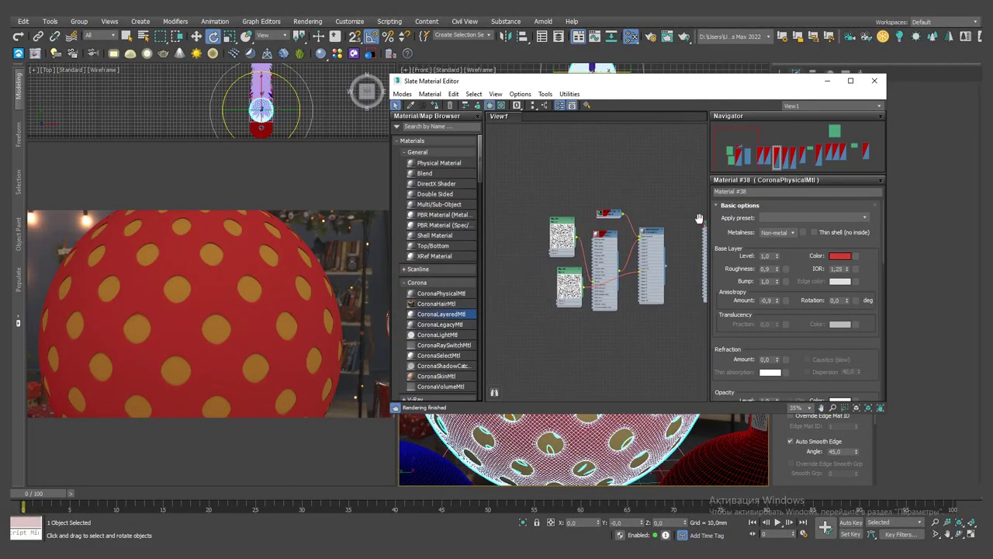
# Assign the teal Material #39 to the dotted ball.
pyautogui.doubleClick(604, 233)
pyautogui.scroll(5, 601, 235)
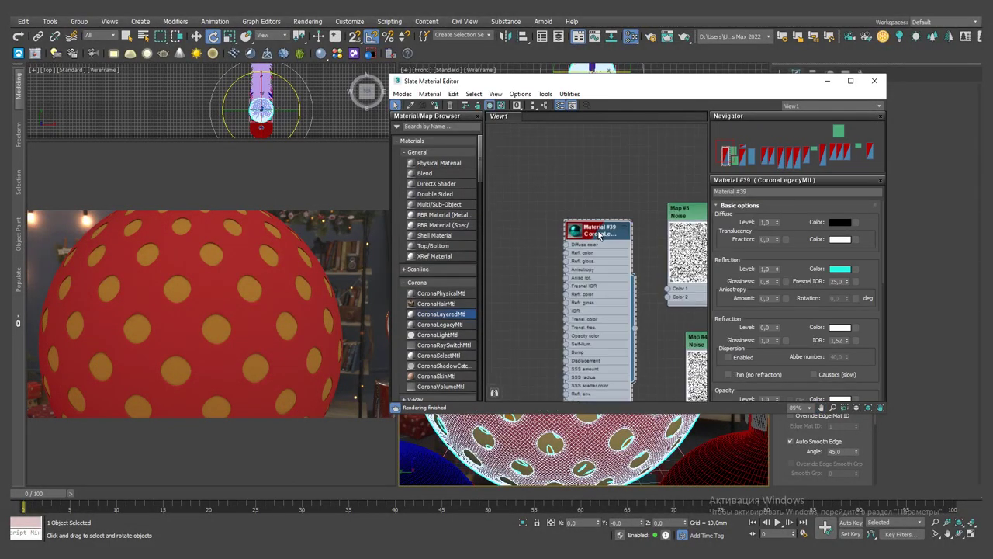
pyautogui.scroll(1, 599, 235)
pyautogui.click(435, 105)
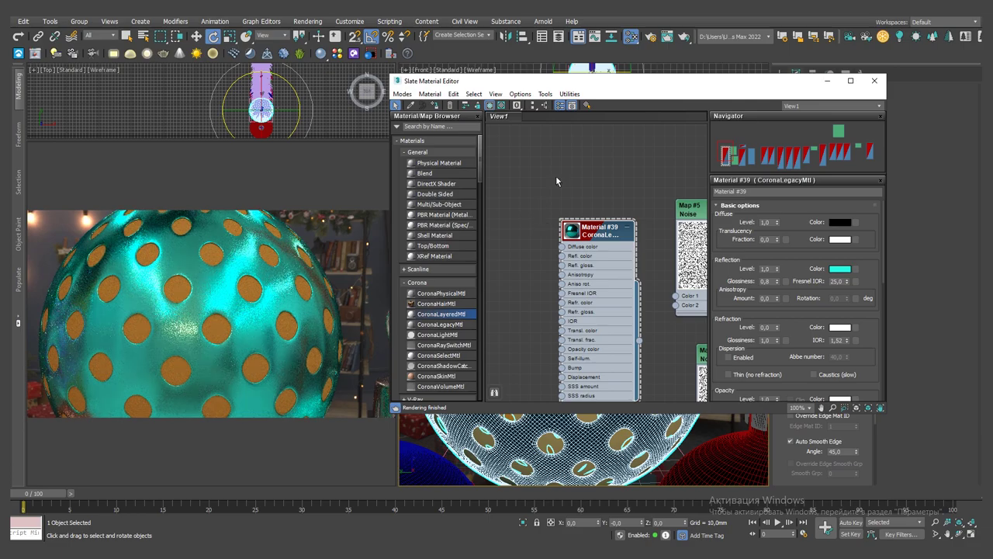
pyautogui.moveTo(681, 84); pyautogui.dragTo(665, 402)
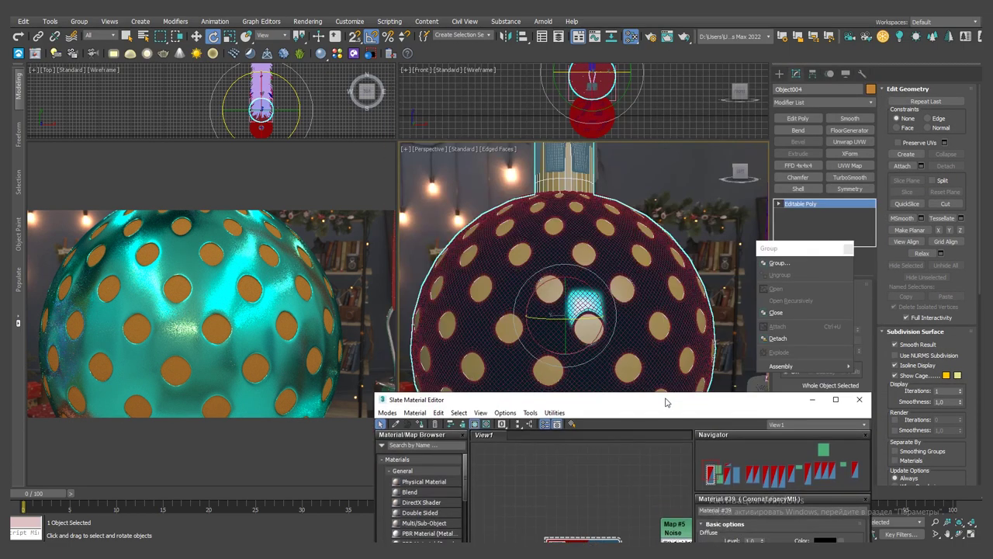
# Add a TurboSmooth modifier to Object004 with 3 iterations.
pyautogui.click(851, 178)
pyautogui.moveTo(816, 249); pyautogui.dragTo(905, 406)
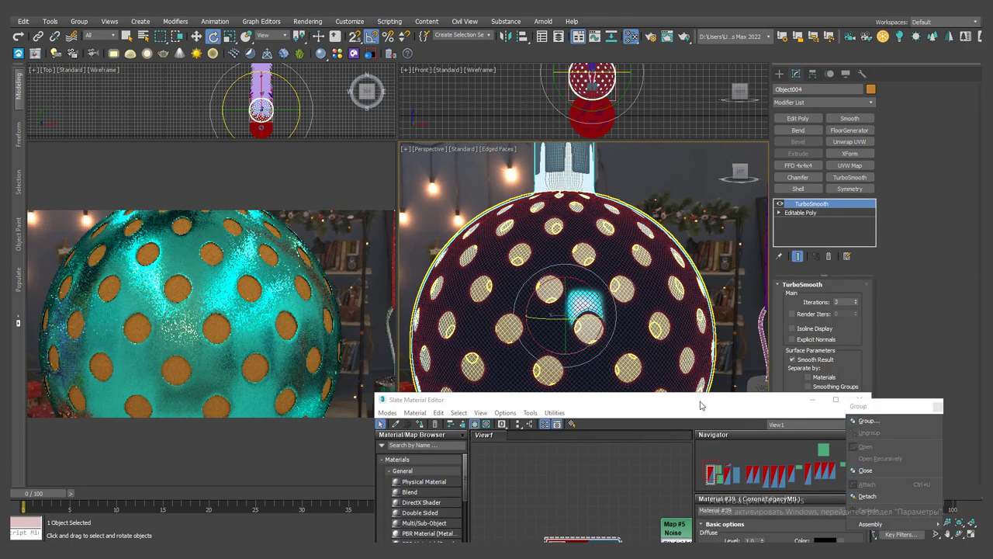
pyautogui.moveTo(700, 405); pyautogui.dragTo(763, 61)
pyautogui.scroll(-3, 714, 215)
pyautogui.scroll(-3, 714, 215)
# Give the dotted ball's cap and hanger tube the silver Material #29, then close the material editor.
pyautogui.scroll(-2, 714, 215)
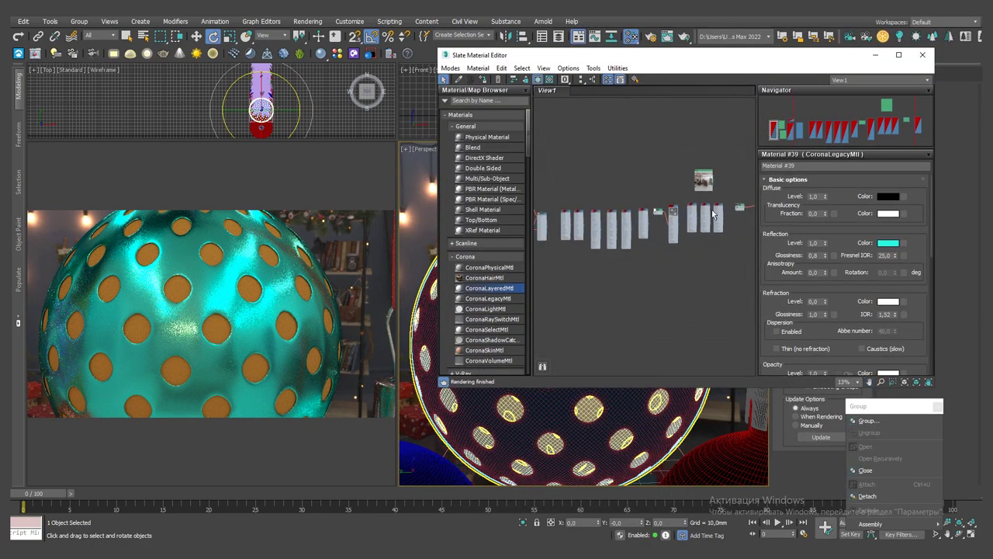
pyautogui.scroll(5, 714, 214)
pyautogui.click(600, 193)
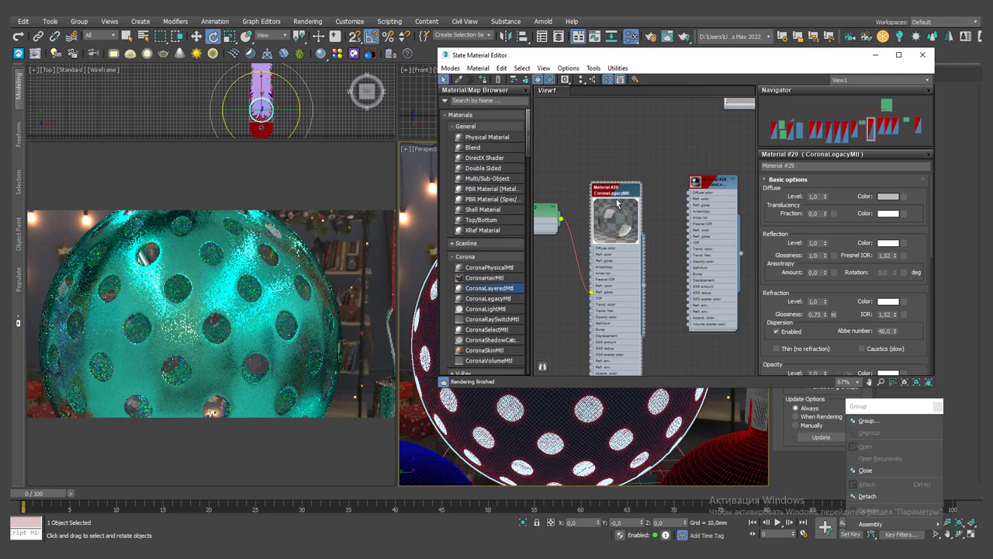
pyautogui.moveTo(543, 55); pyautogui.dragTo(818, 125)
pyautogui.scroll(5, 560, 253)
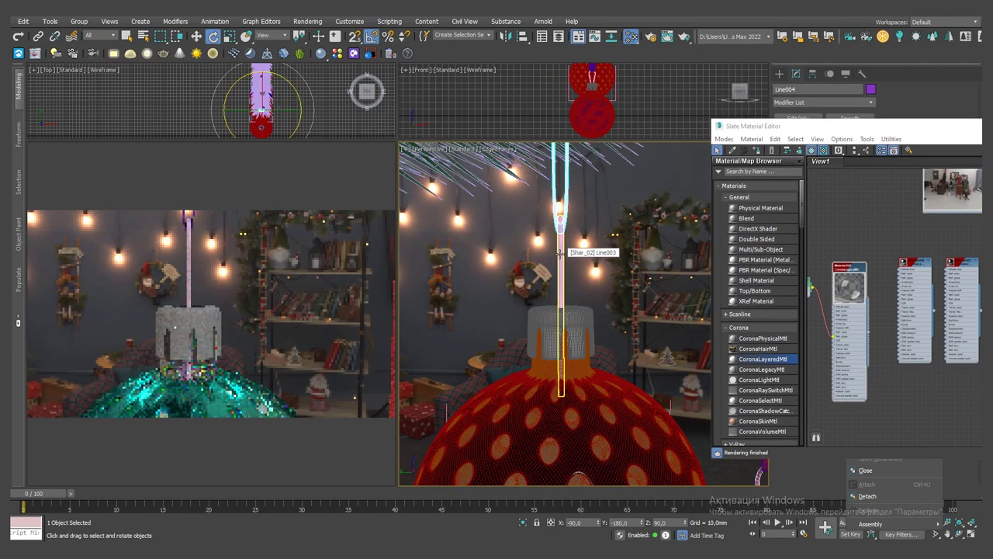
pyautogui.keyDown('ctrl'); pyautogui.click(560, 253); pyautogui.keyUp('ctrl')
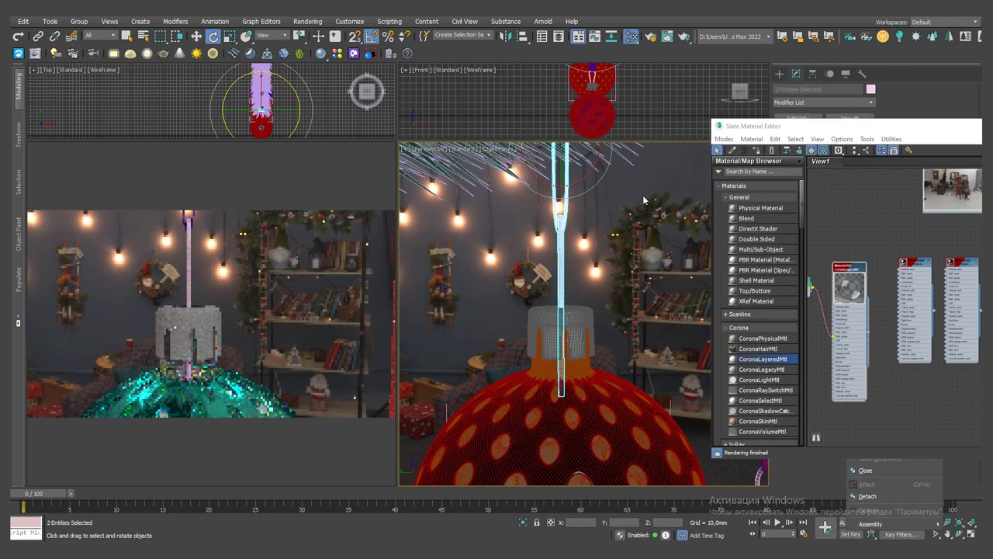
pyautogui.click(606, 249)
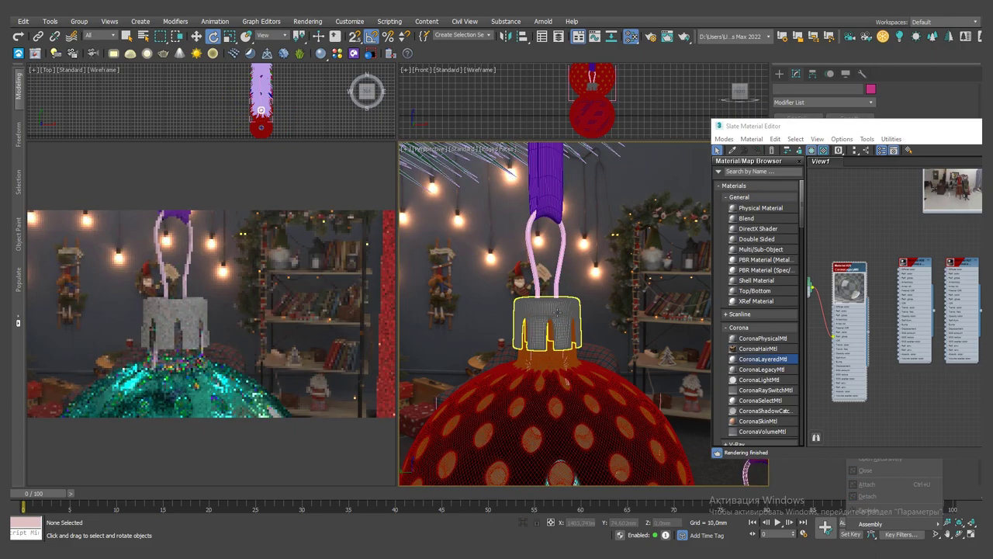
pyautogui.click(557, 312)
pyautogui.click(545, 178)
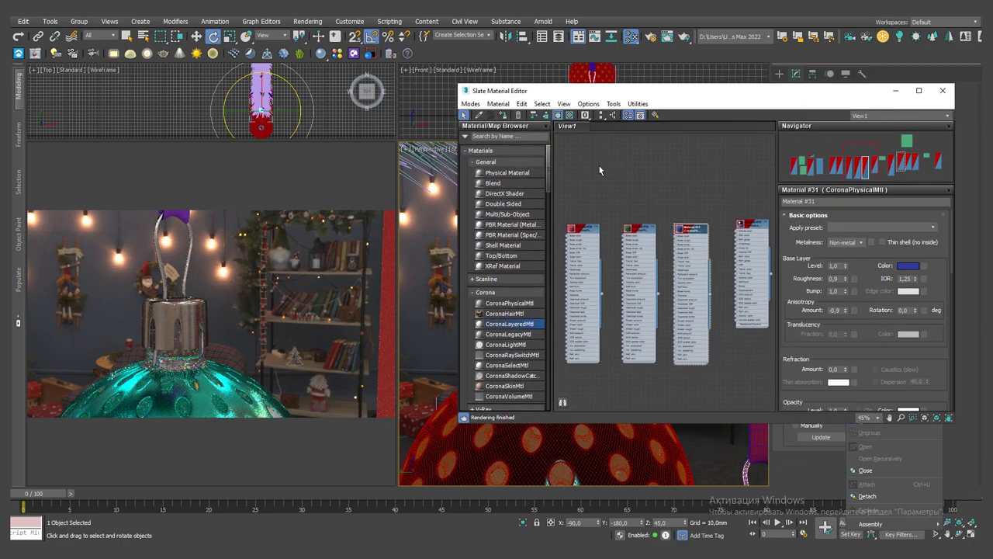
pyautogui.click(943, 90)
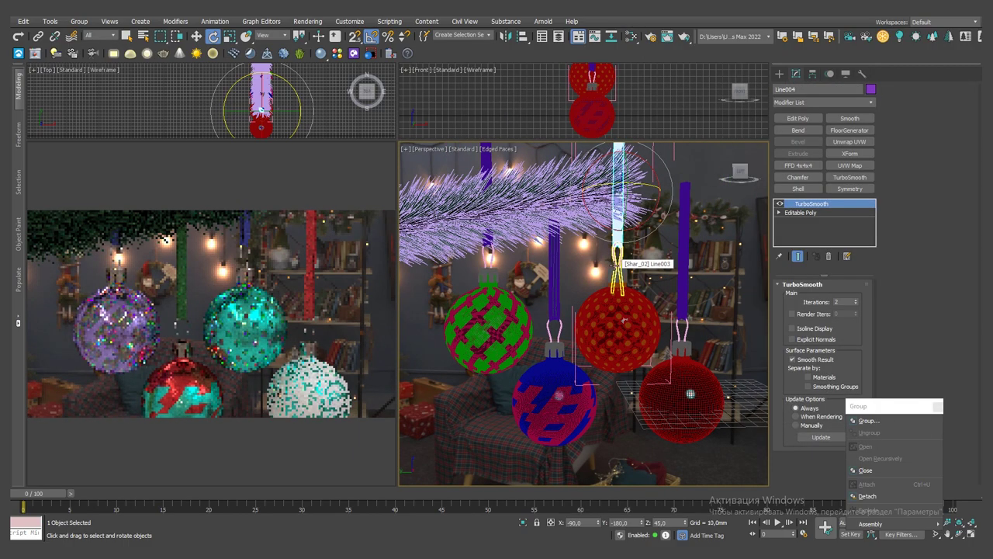
# Save the scene with Ctrl+S and select the Shar_02 and neighbouring ornament groups.
pyautogui.moveTo(627, 263); pyautogui.dragTo(613, 239, button='middle')
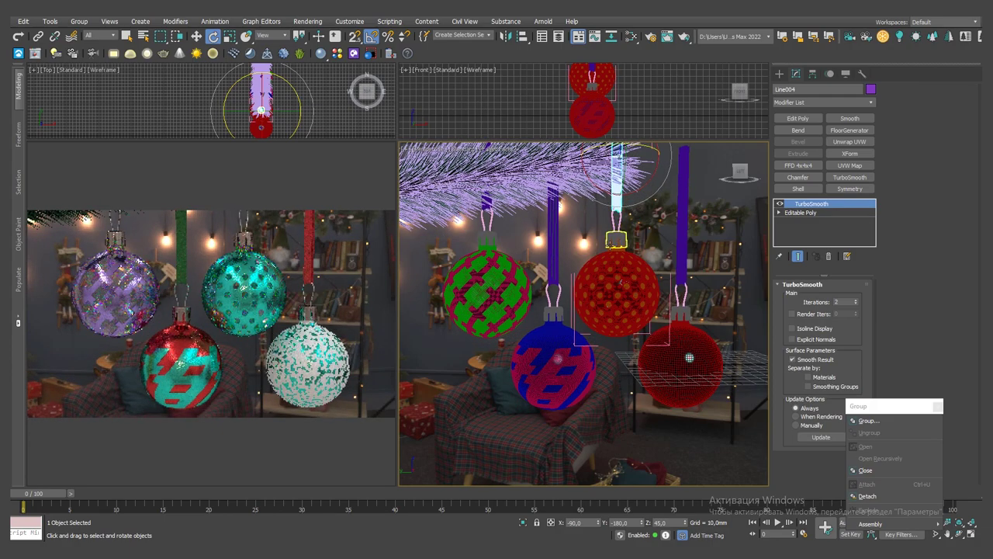
pyautogui.hotkey('ctrl', 's')
pyautogui.click(617, 287)
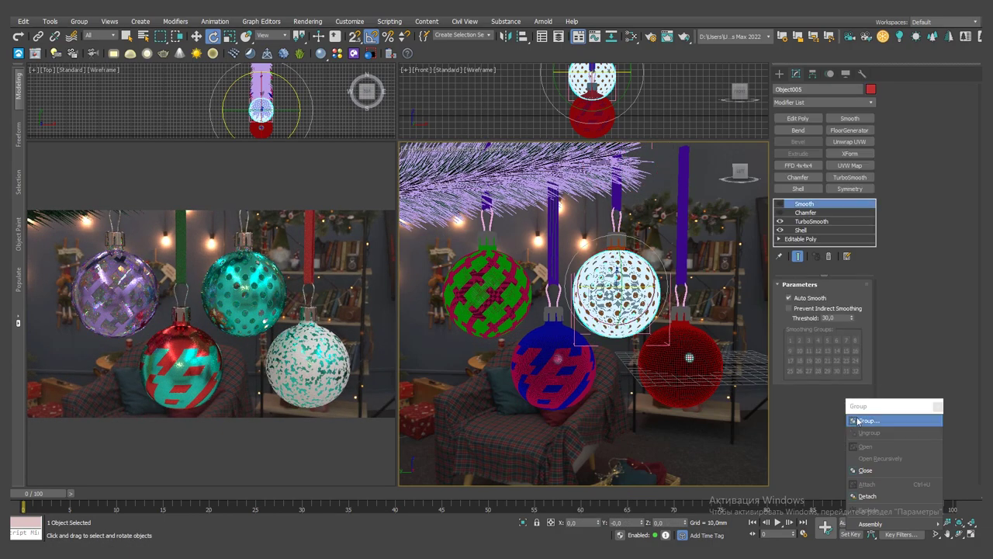
pyautogui.moveTo(874, 402)
pyautogui.mouseDown()
pyautogui.moveTo(812, 329)
pyautogui.moveTo(838, 367)
pyautogui.mouseUp()
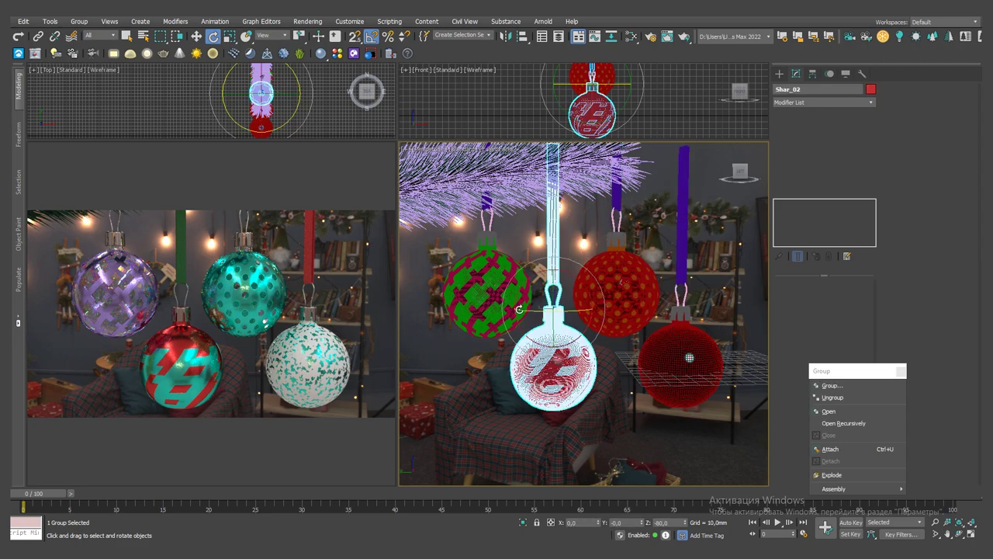
pyautogui.click(487, 287)
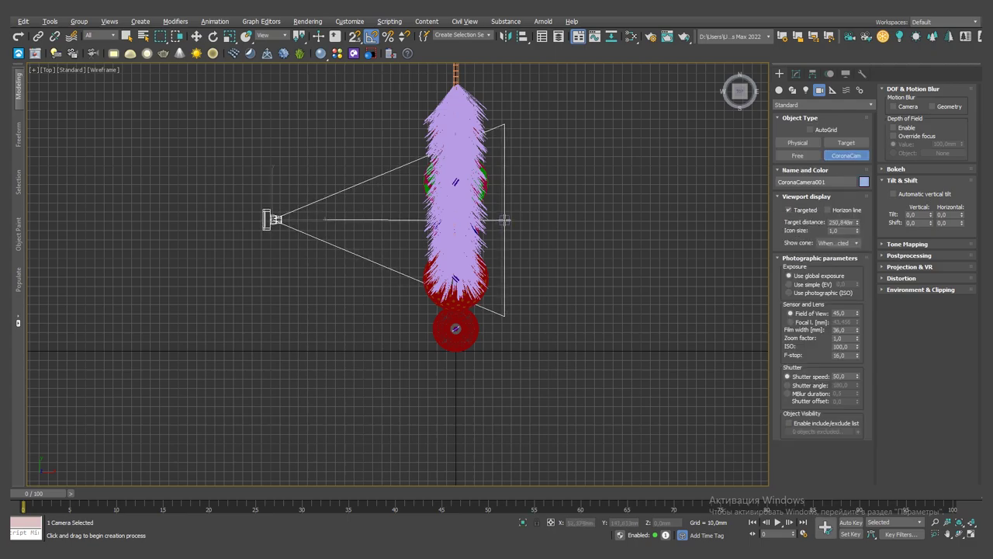
# Pull CoronaCamera001 back and switch the Perspective viewport to look through it.
pyautogui.press('w')
pyautogui.moveTo(197, 220)
pyautogui.mouseDown()
pyautogui.moveTo(150, 220)
pyautogui.moveTo(168, 222)
pyautogui.mouseUp()
pyautogui.moveTo(353, 221); pyautogui.dragTo(343, 233)
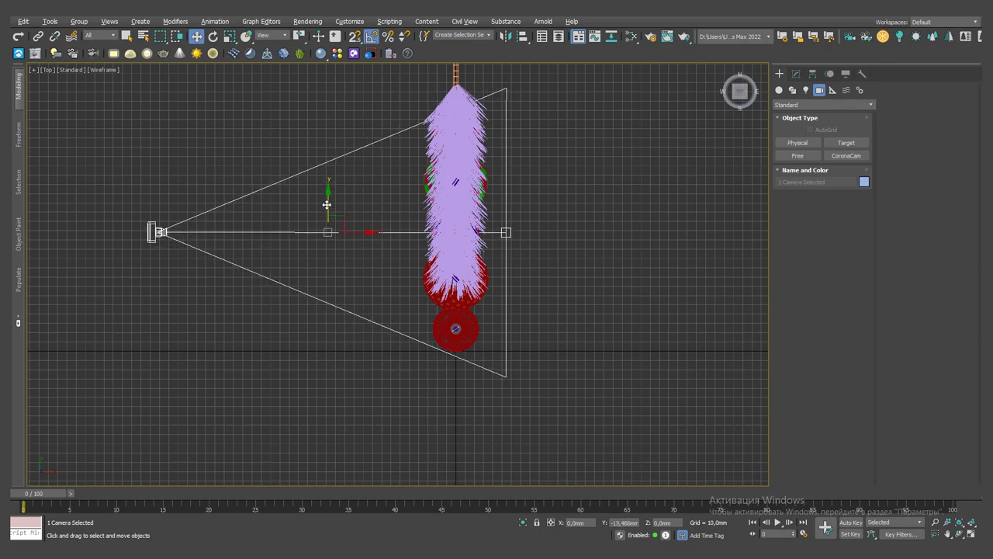
pyautogui.hotkey('alt', 'w')
pyautogui.click(407, 148)
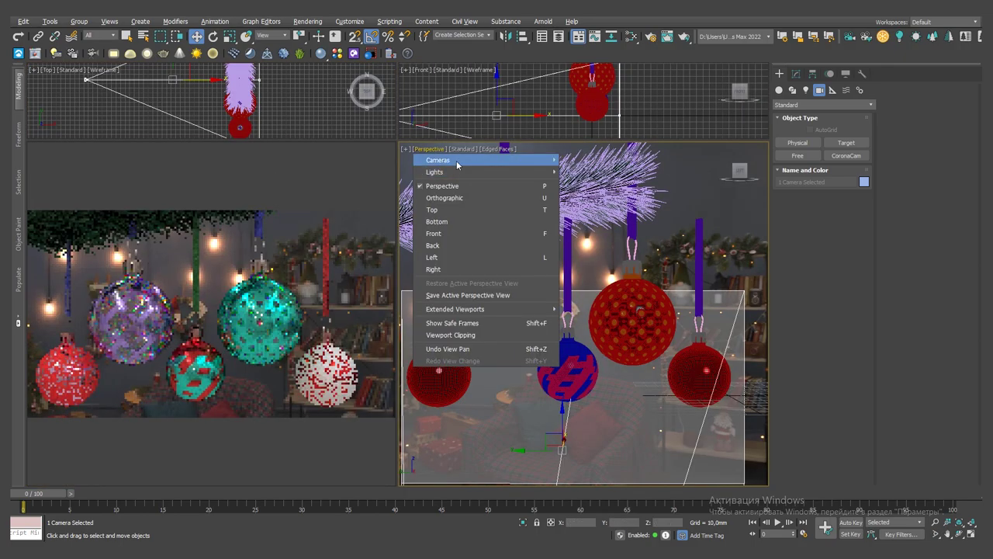
pyautogui.click(455, 160)
pyautogui.moveTo(566, 252); pyautogui.dragTo(582, 264, button='middle')
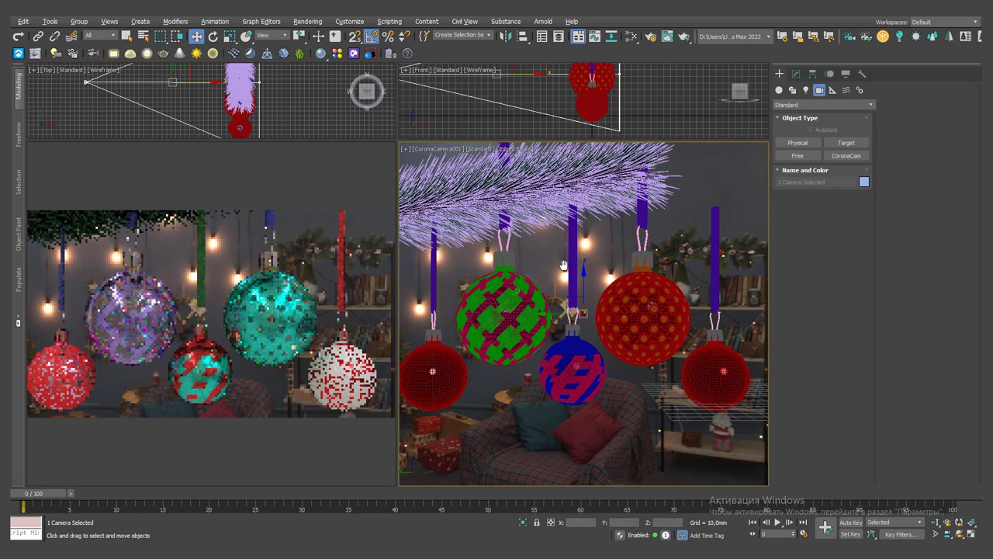
# Turn on Show Safe Frames and Viewport Clipping in the camera view.
pyautogui.click(406, 148)
pyautogui.click(438, 148)
pyautogui.click(439, 148)
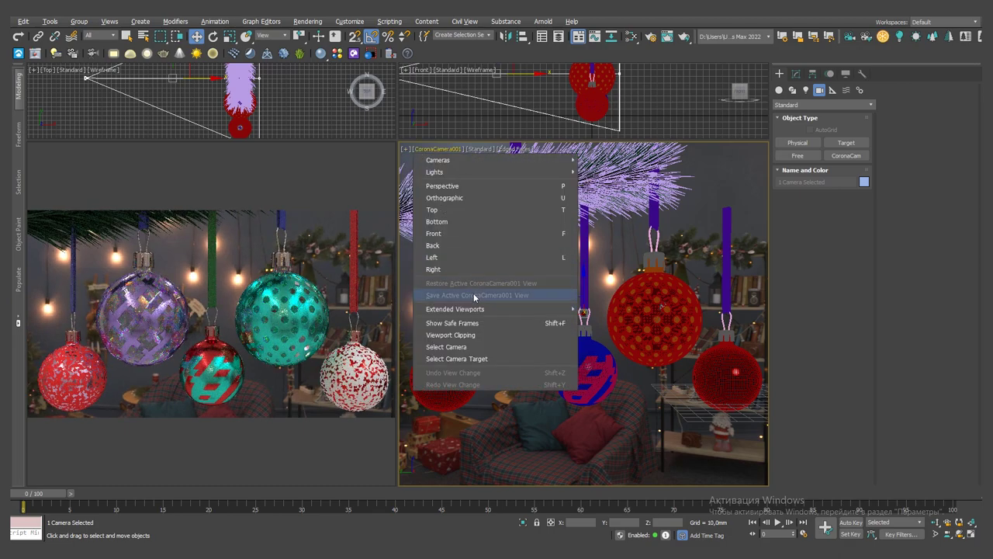
pyautogui.click(475, 321)
pyautogui.click(425, 153)
pyautogui.click(497, 333)
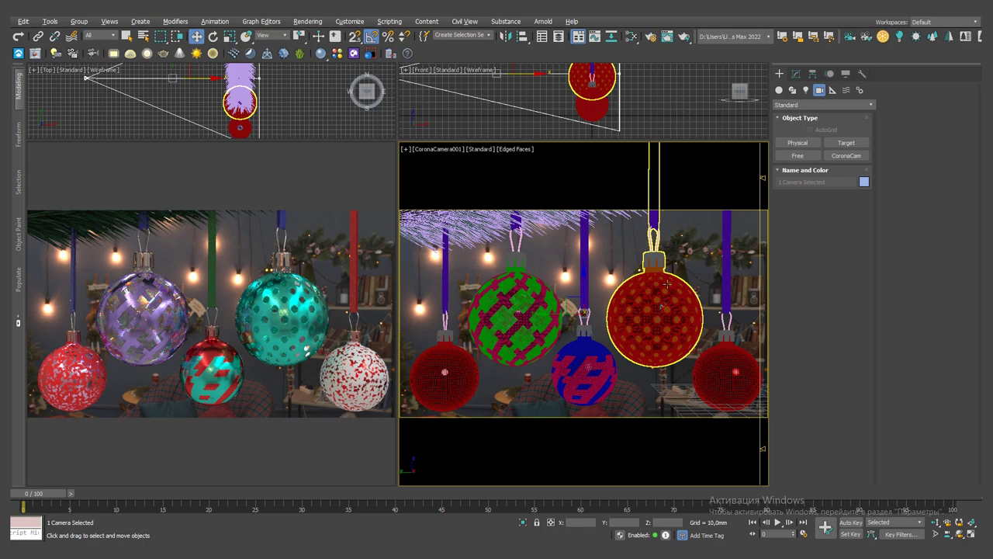
# Open the left ornament group Shar_005 for editing and select one of its parts.
pyautogui.click(447, 283)
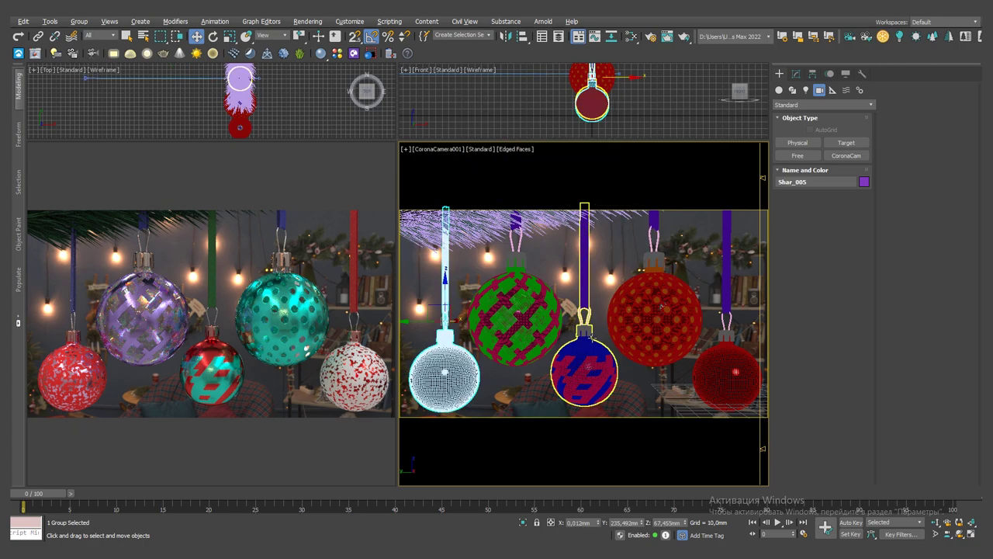
pyautogui.click(79, 21)
pyautogui.click(94, 29)
pyautogui.moveTo(620, 396); pyautogui.dragTo(835, 343)
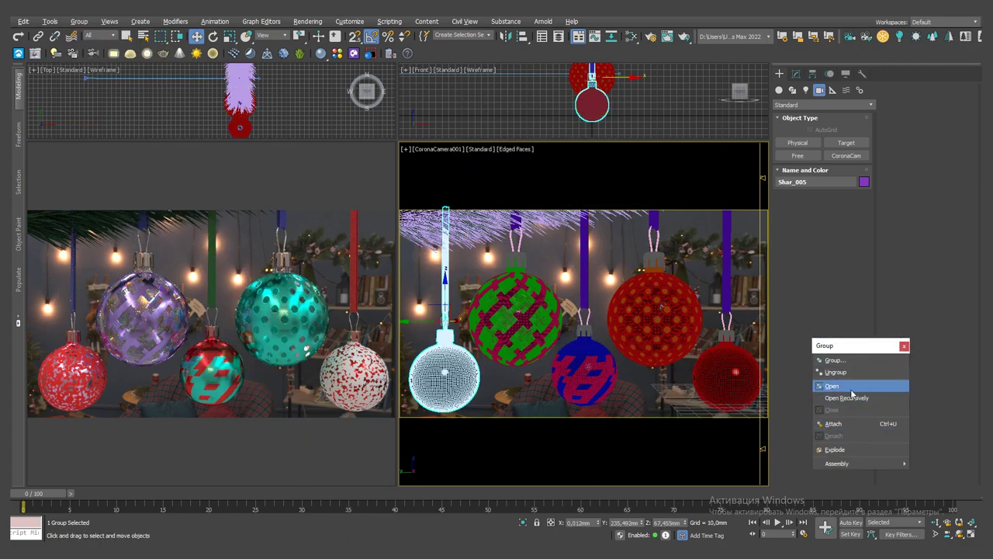
pyautogui.click(449, 262)
pyautogui.click(445, 269)
# In the Material Editor, try several base colours for Material #44, then settle on orange.
pyautogui.press('m')
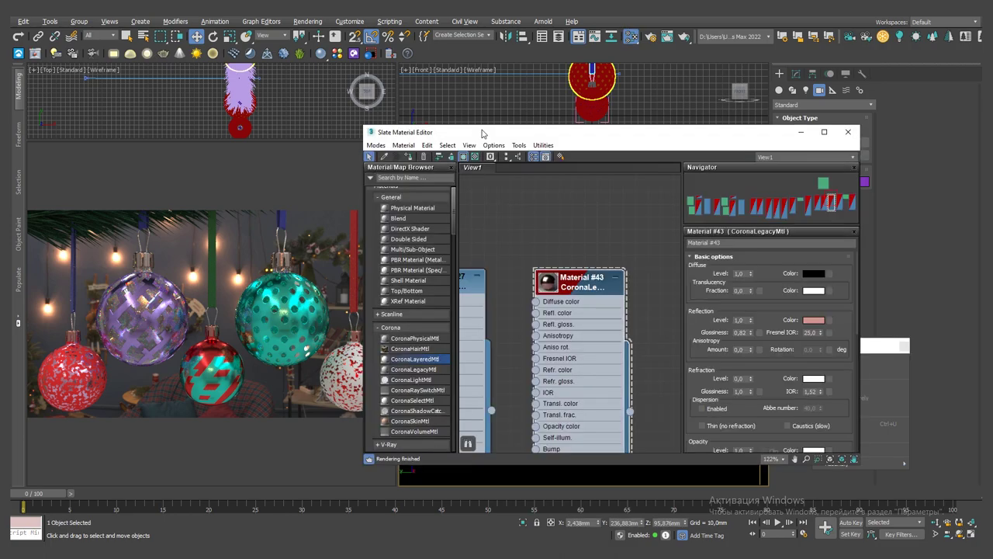
pyautogui.scroll(3, 568, 281)
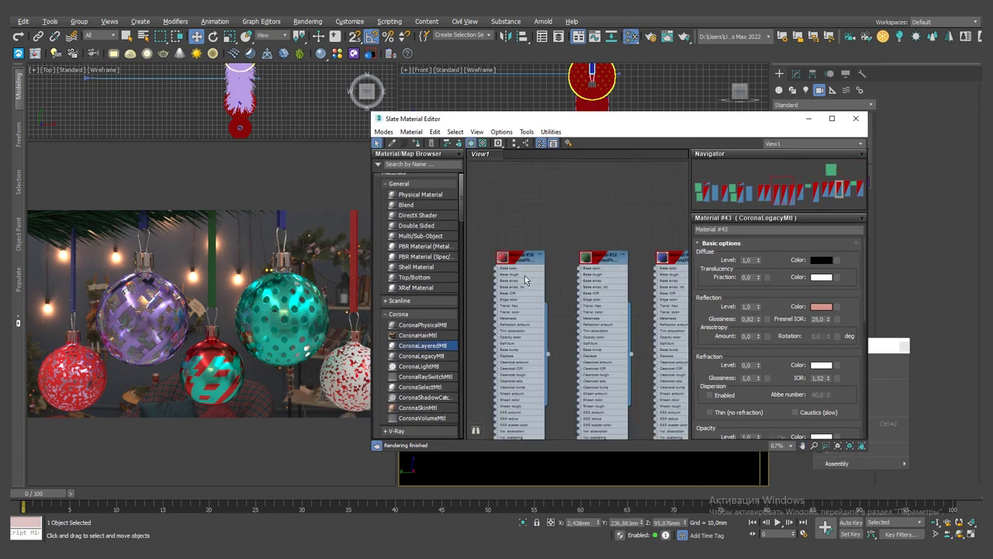
pyautogui.scroll(2, 590, 271)
pyautogui.scroll(1, 605, 265)
pyautogui.moveTo(604, 265); pyautogui.dragTo(543, 268, button='middle')
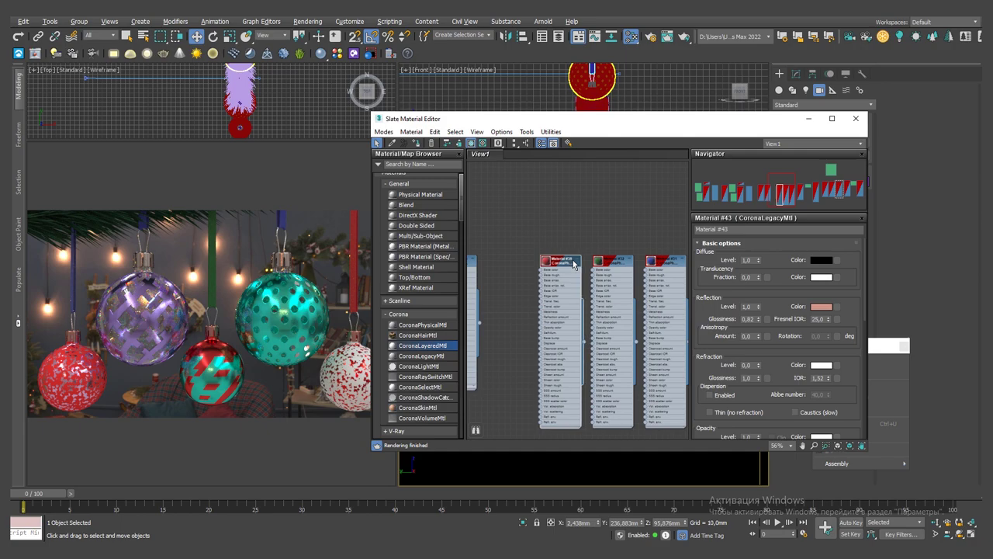
pyautogui.moveTo(536, 118); pyautogui.dragTo(674, 220)
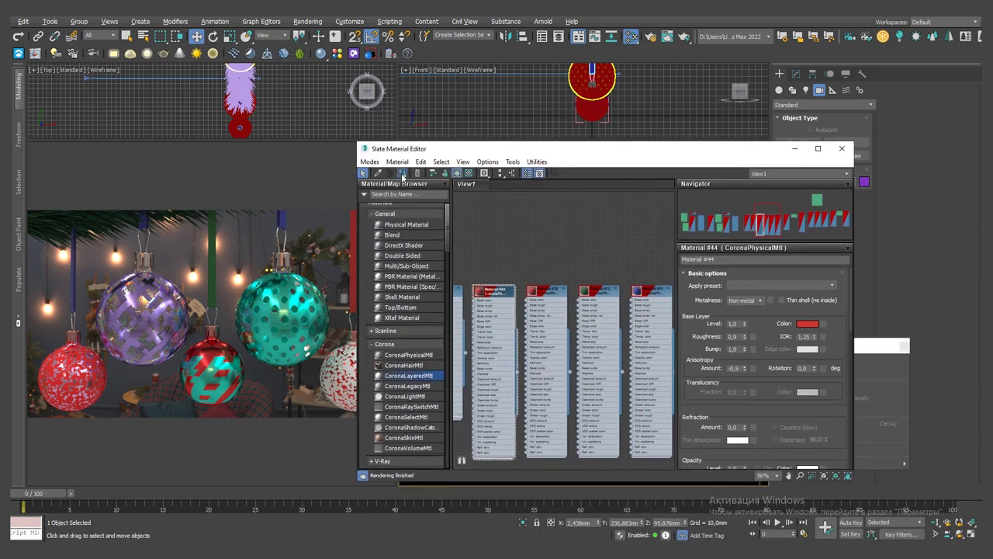
pyautogui.click(807, 324)
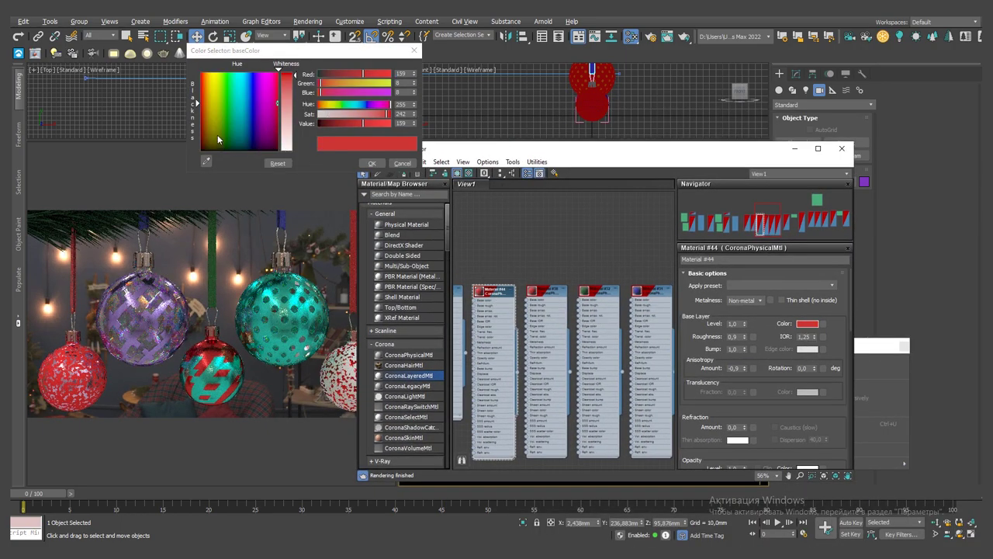
pyautogui.moveTo(221, 147); pyautogui.dragTo(218, 135)
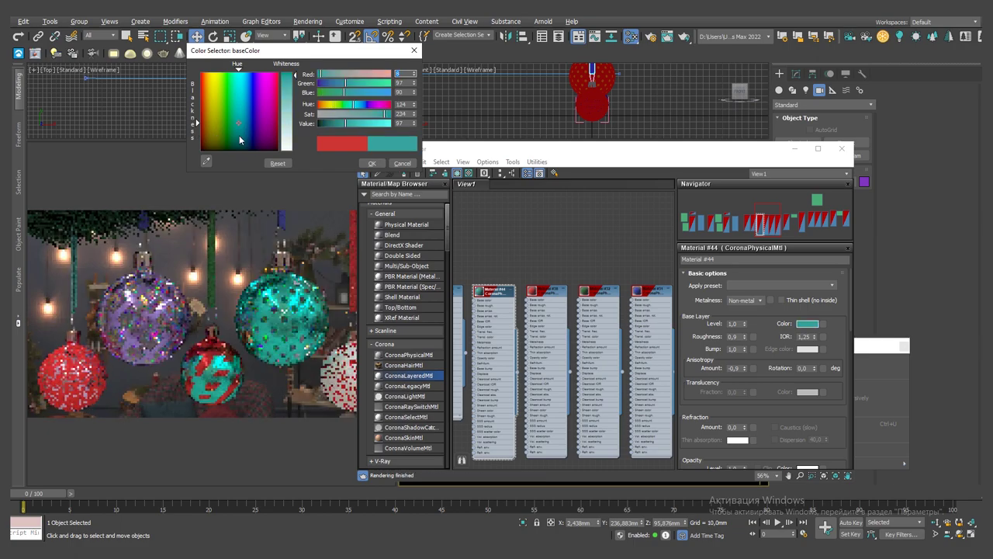
pyautogui.click(266, 80)
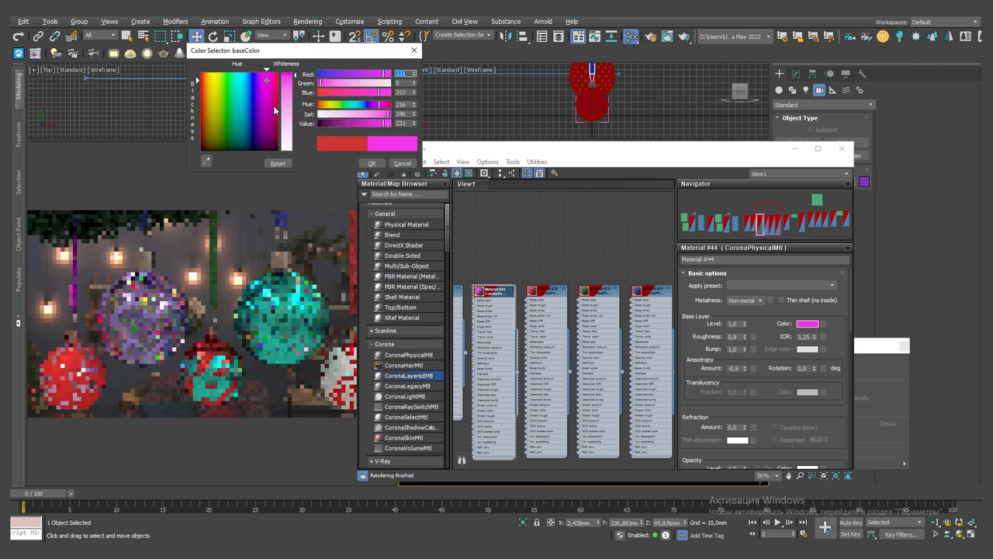
pyautogui.click(262, 119)
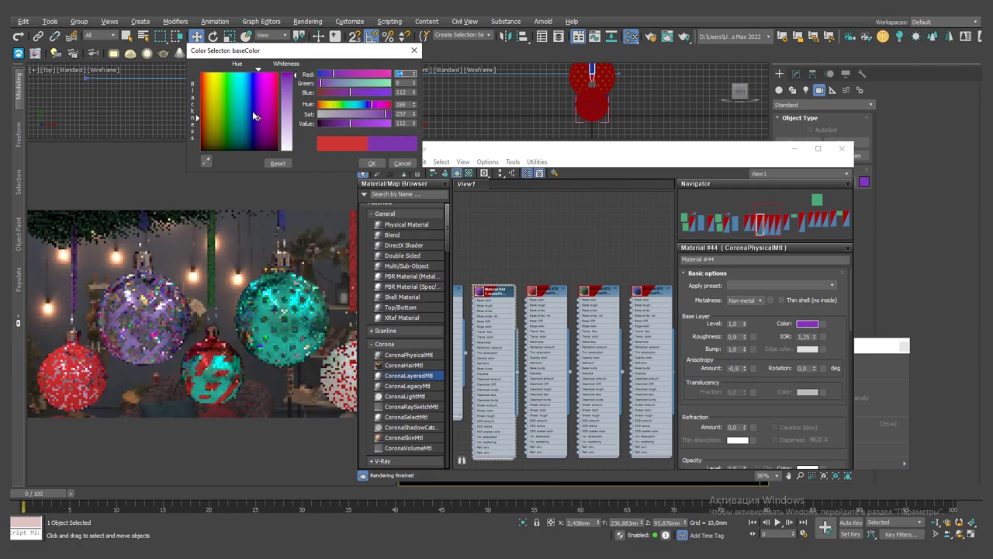
pyautogui.click(222, 128)
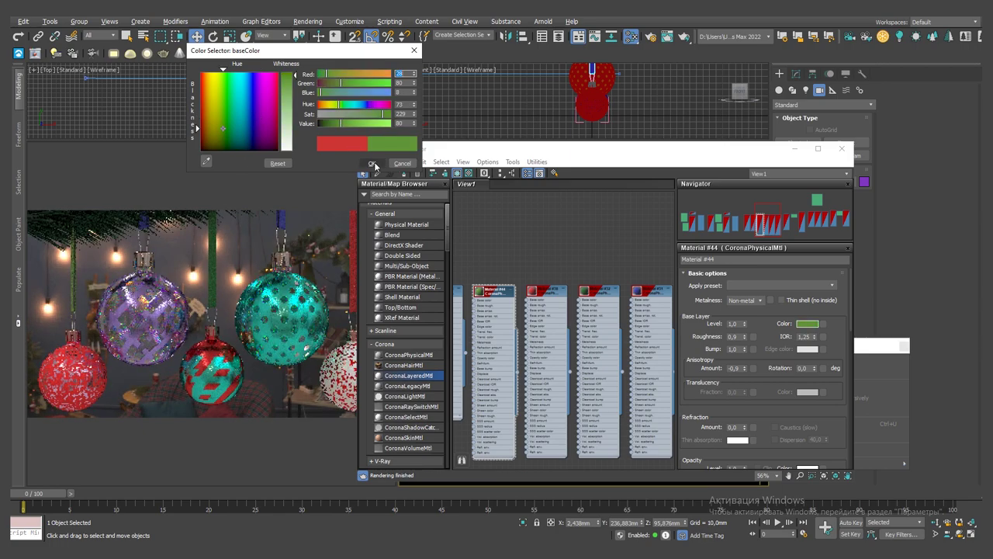
pyautogui.click(217, 98)
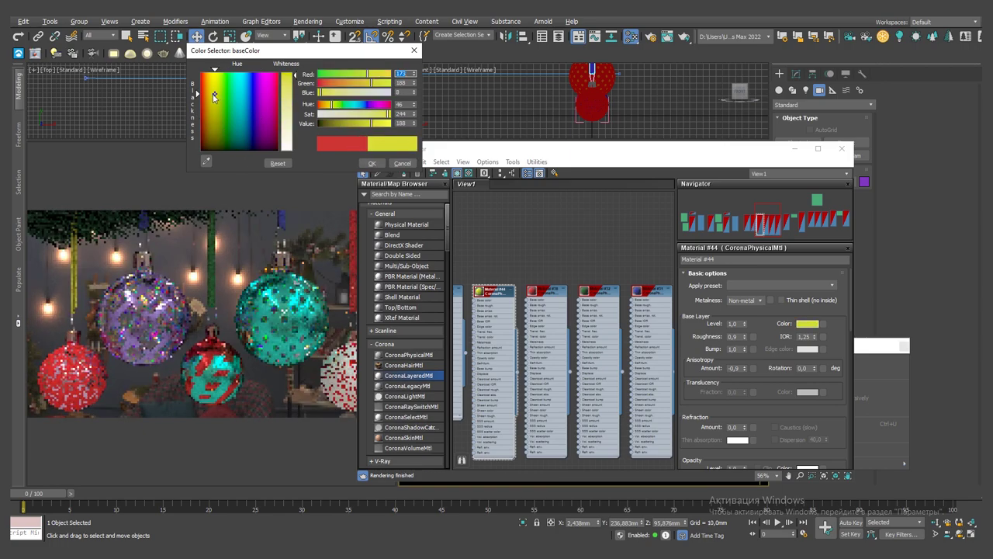
pyautogui.click(206, 126)
pyautogui.click(372, 163)
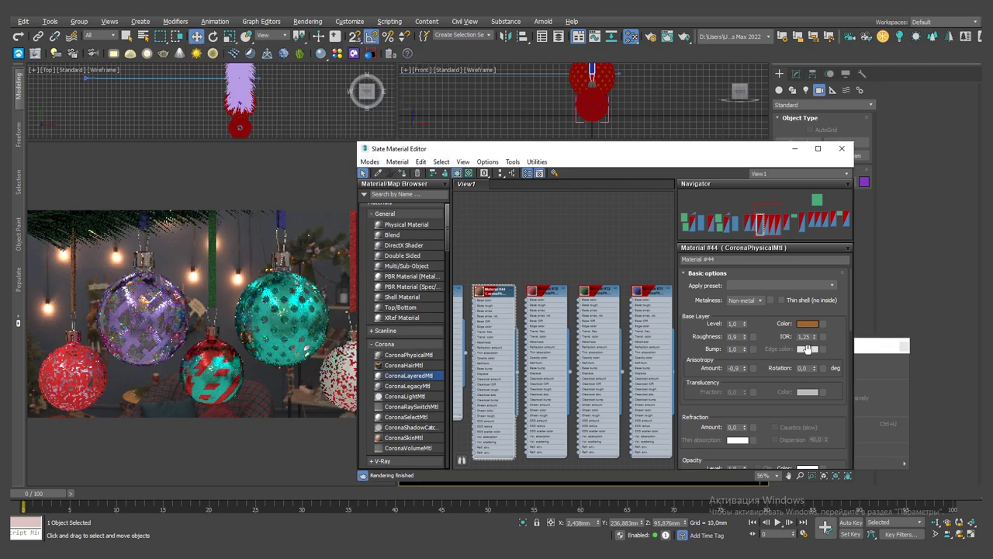
# Set Material #44's IOR to 3.0 and Material #38's IOR to 2.0.
pyautogui.doubleClick(805, 336)
pyautogui.write('3')
pyautogui.press('Return')
pyautogui.doubleClick(547, 293)
pyautogui.press('Return')
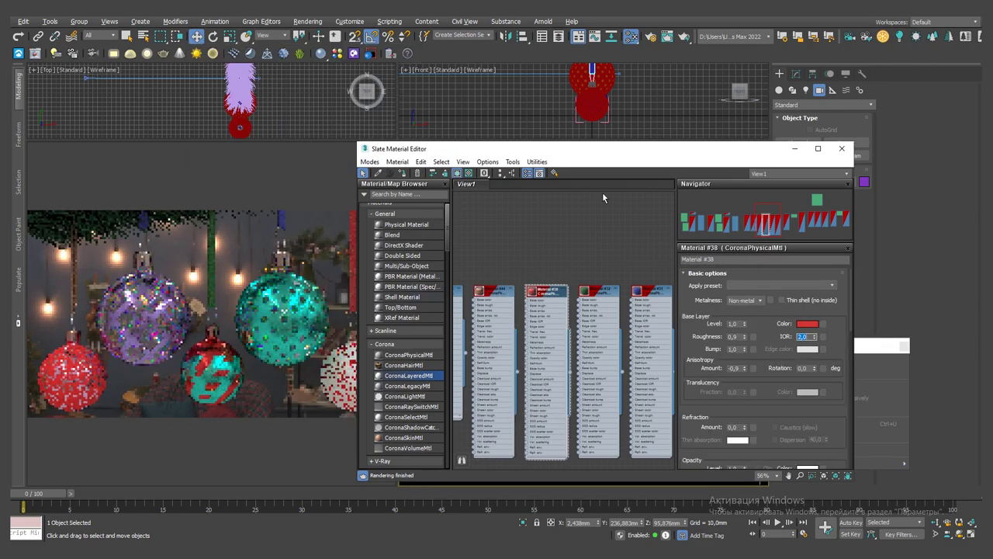
pyautogui.moveTo(496, 150); pyautogui.dragTo(548, 122)
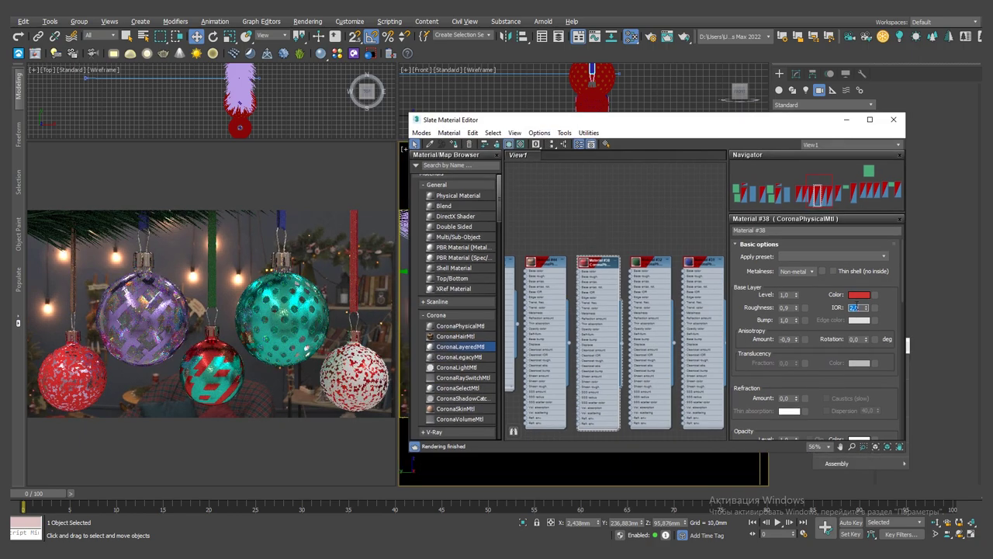
pyautogui.click(646, 248)
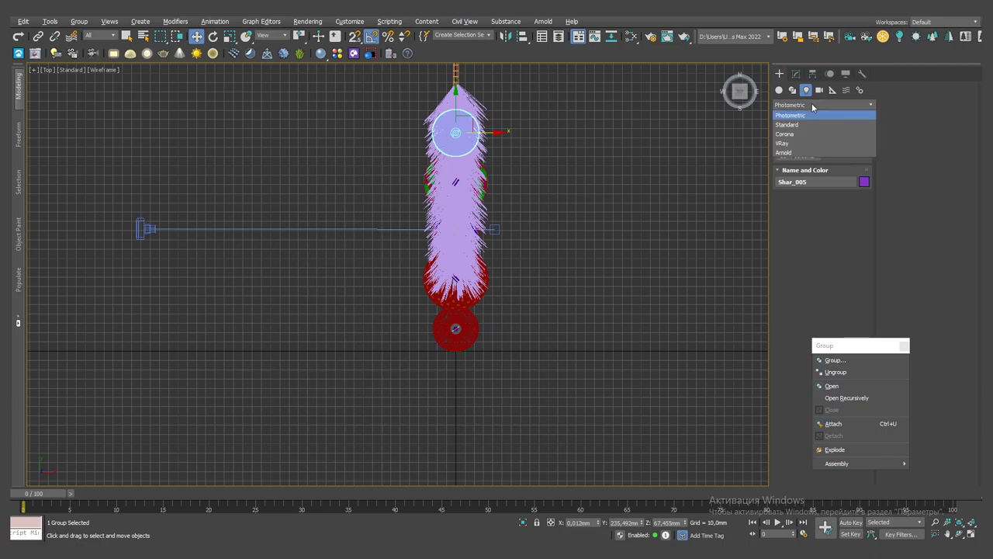
# Create a Corona sphere light among the ornaments and raise it inside the red ball.
pyautogui.click(821, 134)
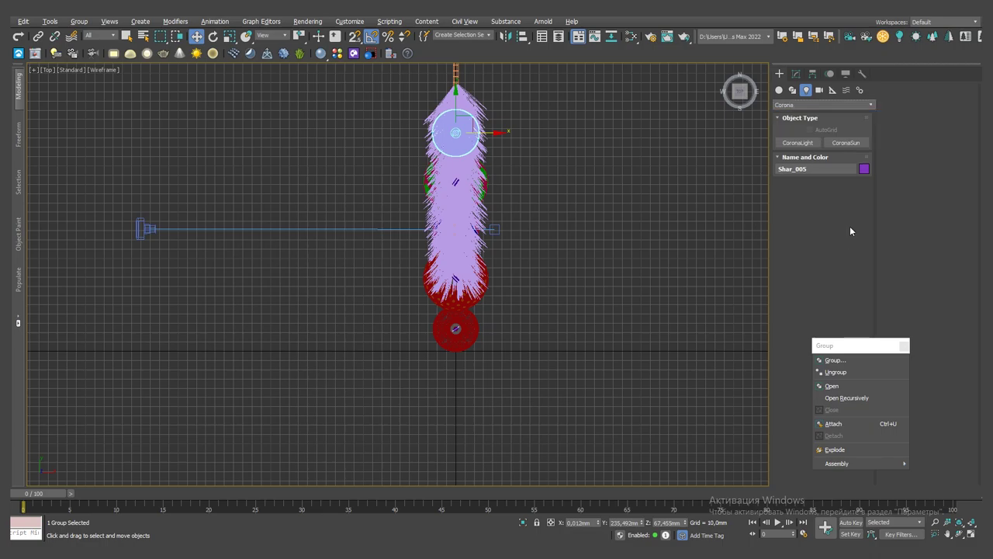
pyautogui.click(813, 145)
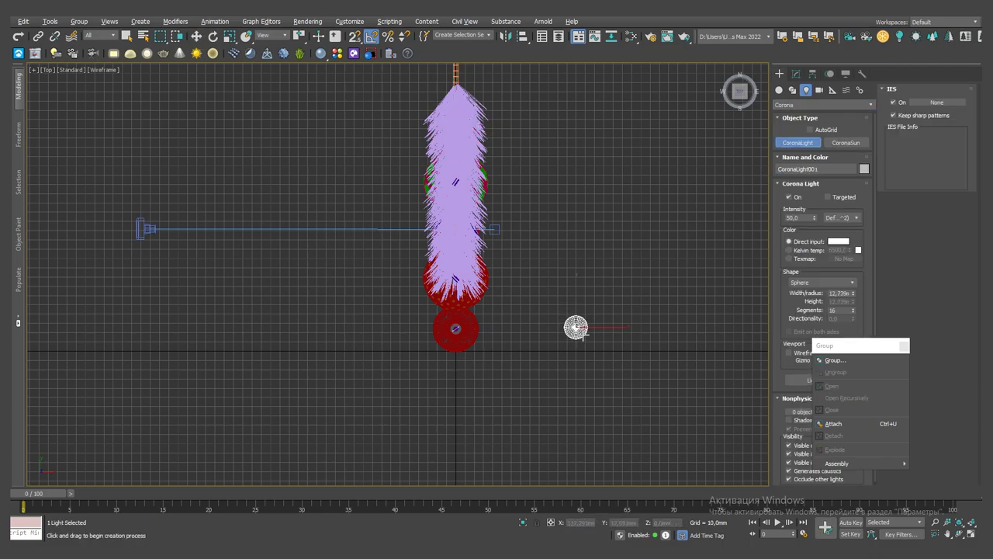
pyautogui.hotkey('alt', 'w')
pyautogui.moveTo(621, 375); pyautogui.dragTo(680, 373)
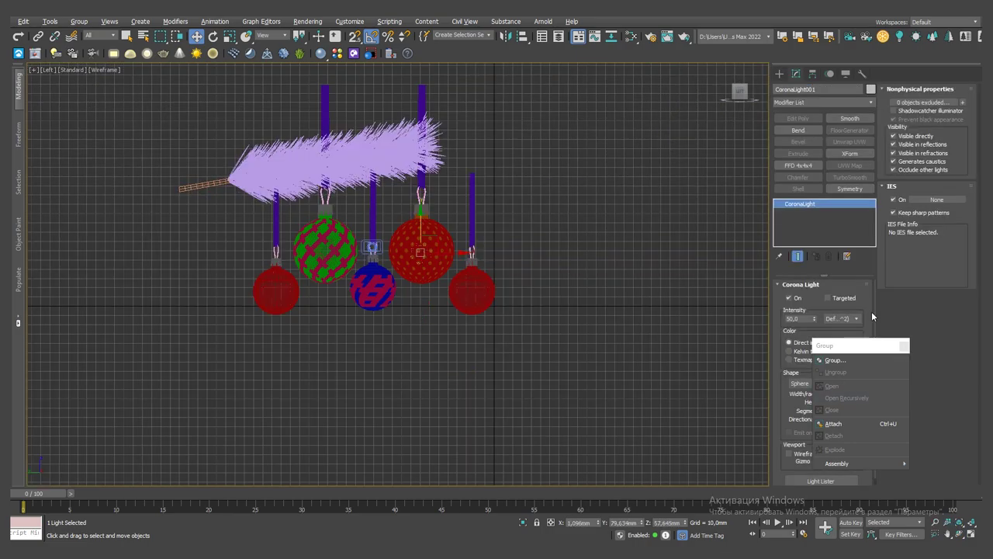
pyautogui.moveTo(877, 348); pyautogui.dragTo(960, 399)
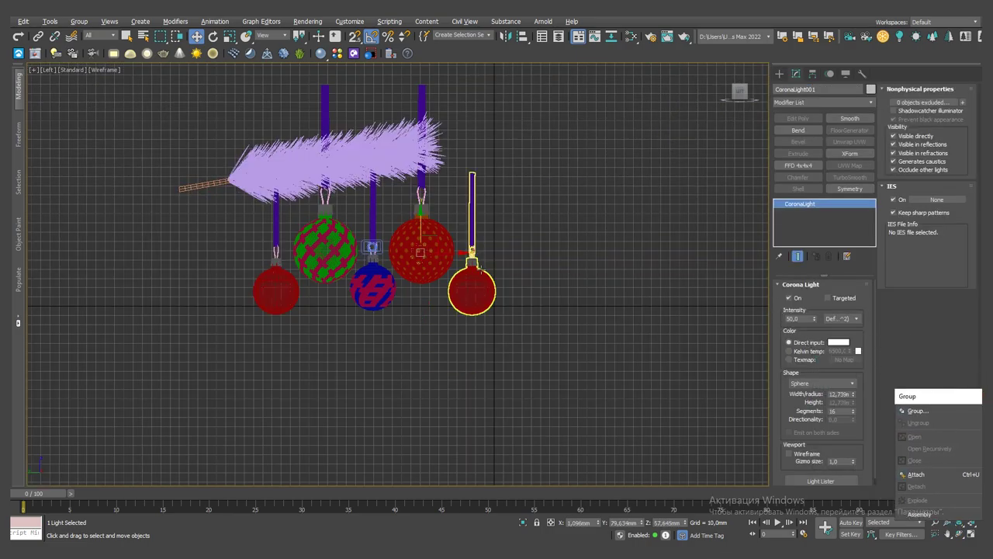
pyautogui.scroll(3, 413, 237)
pyautogui.moveTo(414, 237); pyautogui.dragTo(417, 219)
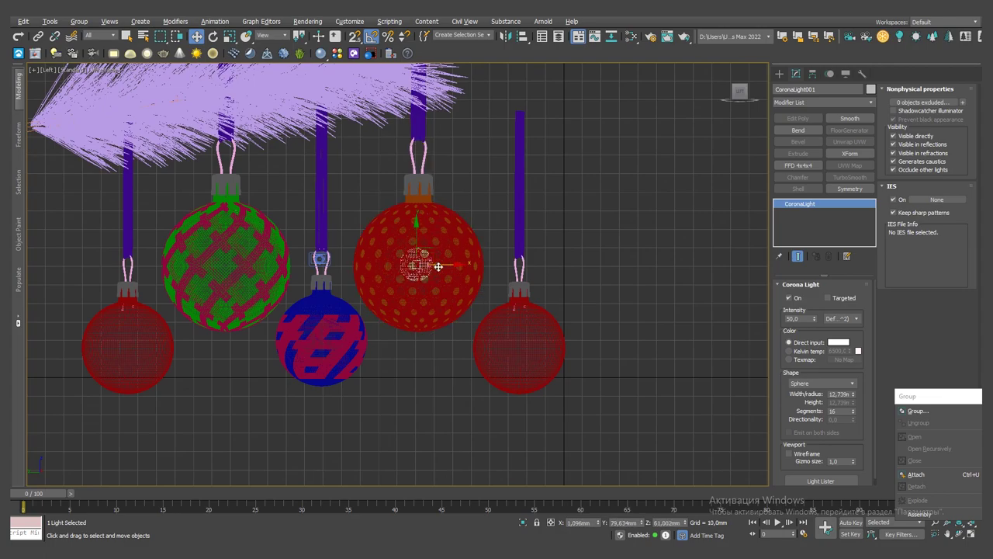
pyautogui.hotkey('alt', 'w')
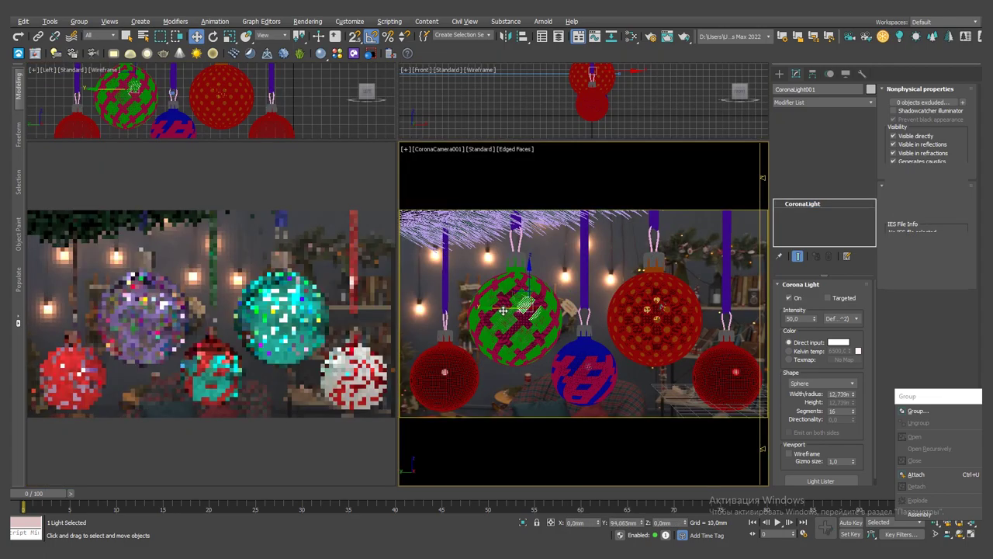
# Clone the sphere light twice, placing one copy lower and one to the right.
pyautogui.hotkey('ctrl', 'v')
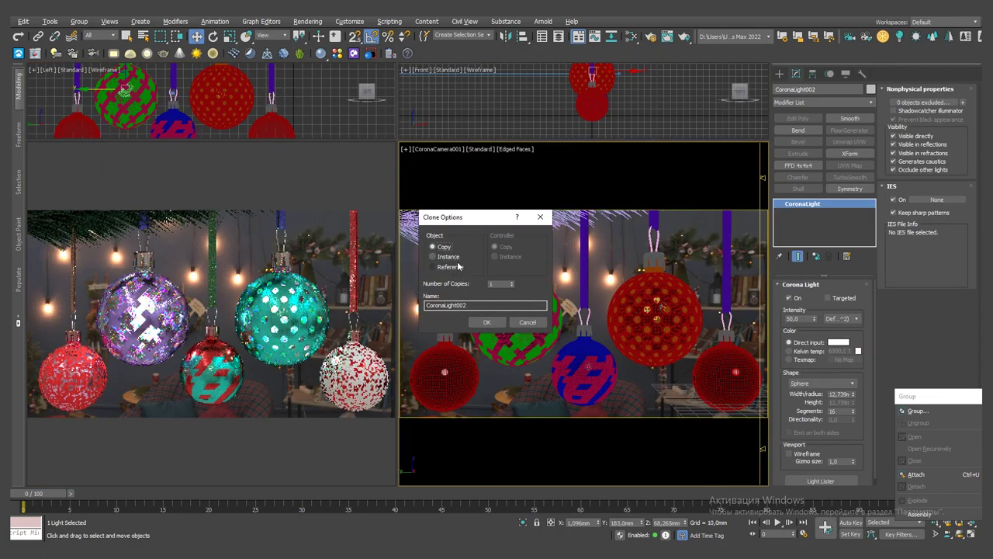
pyautogui.click(494, 323)
pyautogui.keyDown('shift'); pyautogui.moveTo(503, 270); pyautogui.dragTo(515, 439); pyautogui.keyUp('shift')
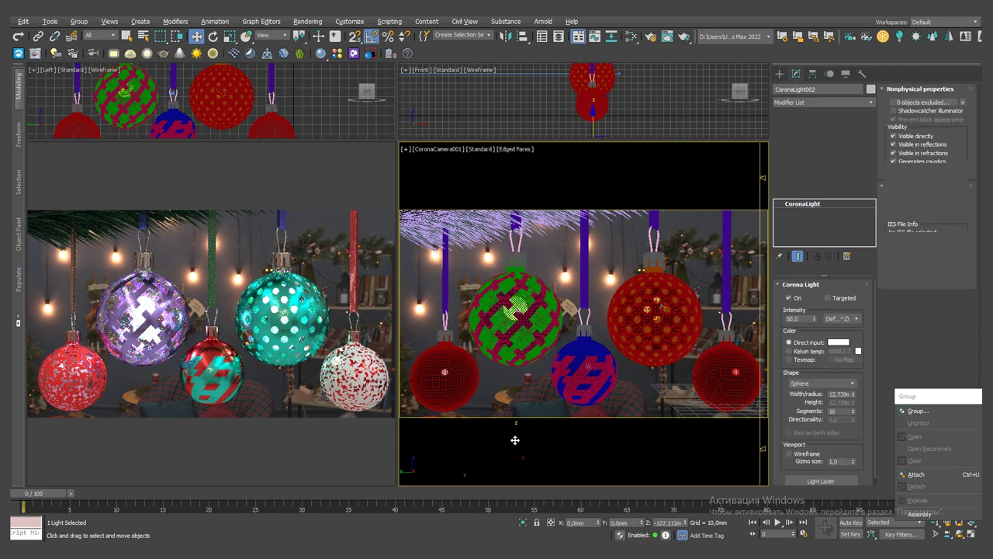
pyautogui.press('Return')
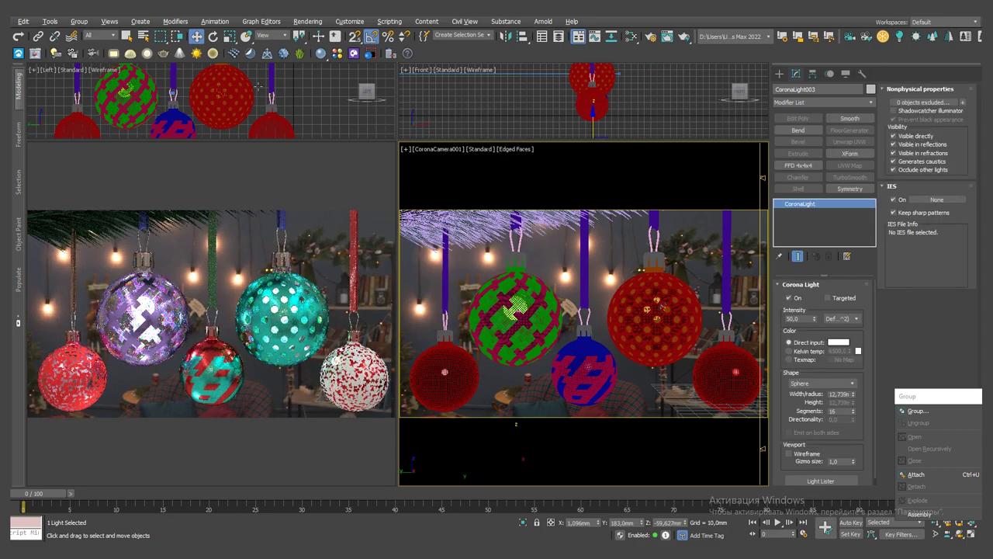
pyautogui.hotkey('alt', 'w')
pyautogui.keyDown('shift'); pyautogui.moveTo(326, 375); pyautogui.dragTo(541, 375); pyautogui.keyUp('shift')
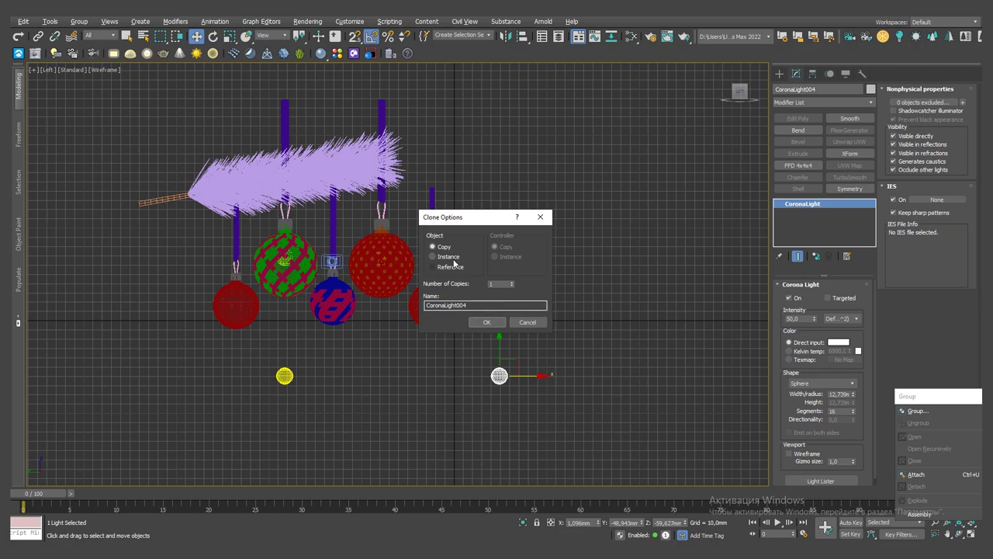
pyautogui.click(493, 321)
pyautogui.hotkey('alt', 'w')
# Reposition a light and add further light copies around the ornaments in the top view.
pyautogui.click(362, 151)
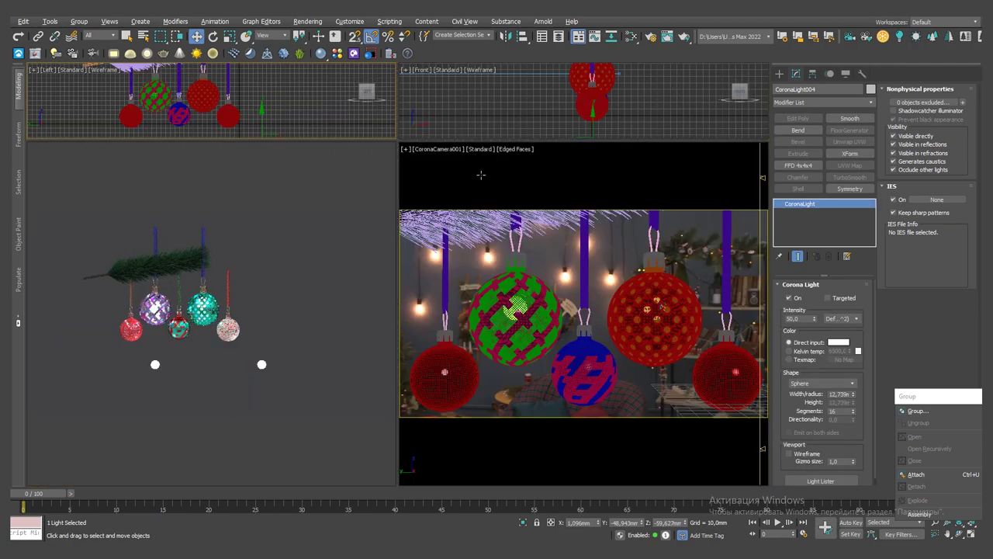
pyautogui.click(543, 221)
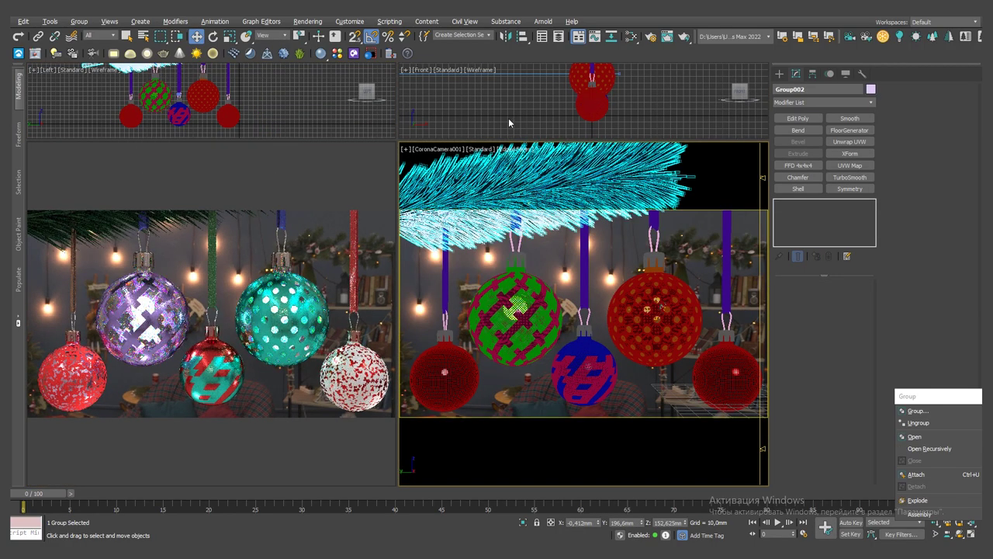
pyautogui.hotkey('alt', 'w')
pyautogui.click(543, 381)
pyautogui.press('t')
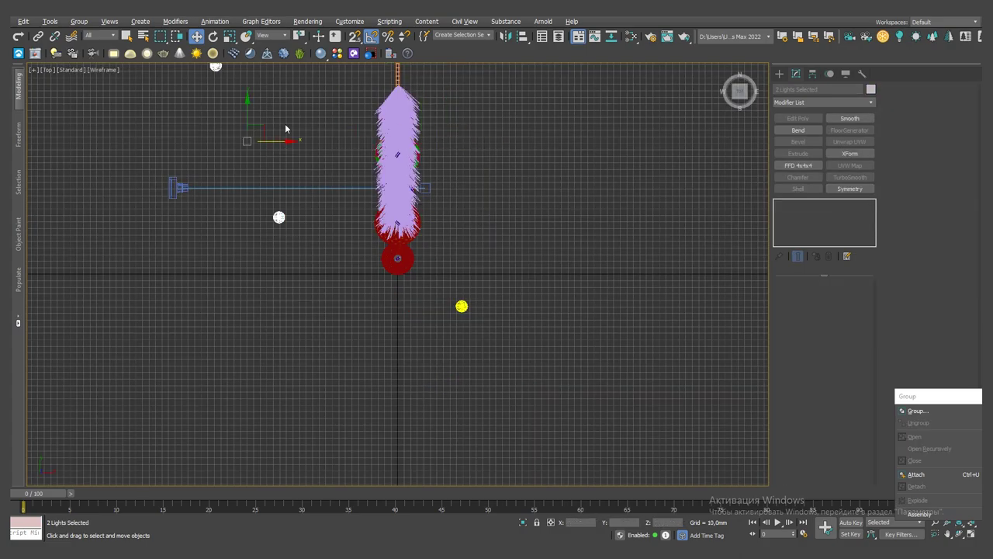
pyautogui.keyDown('shift'); pyautogui.moveTo(284, 132); pyautogui.dragTo(306, 111); pyautogui.keyUp('shift')
pyautogui.moveTo(452, 148); pyautogui.dragTo(463, 256, button='middle')
pyautogui.click(307, 325)
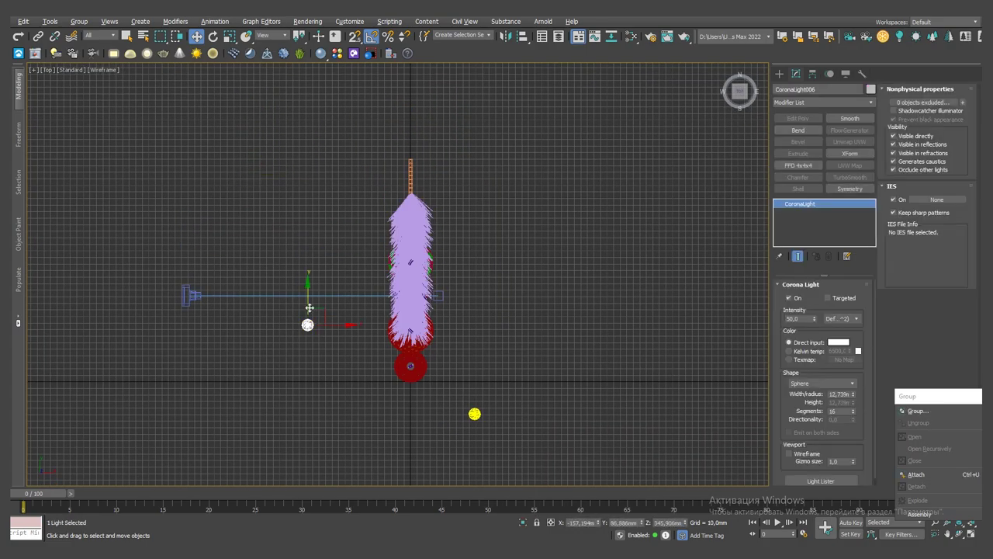
pyautogui.moveTo(307, 324)
pyautogui.mouseDown()
pyautogui.moveTo(281, 272)
pyautogui.moveTo(520, 214)
pyautogui.mouseUp()
pyautogui.press('Return')
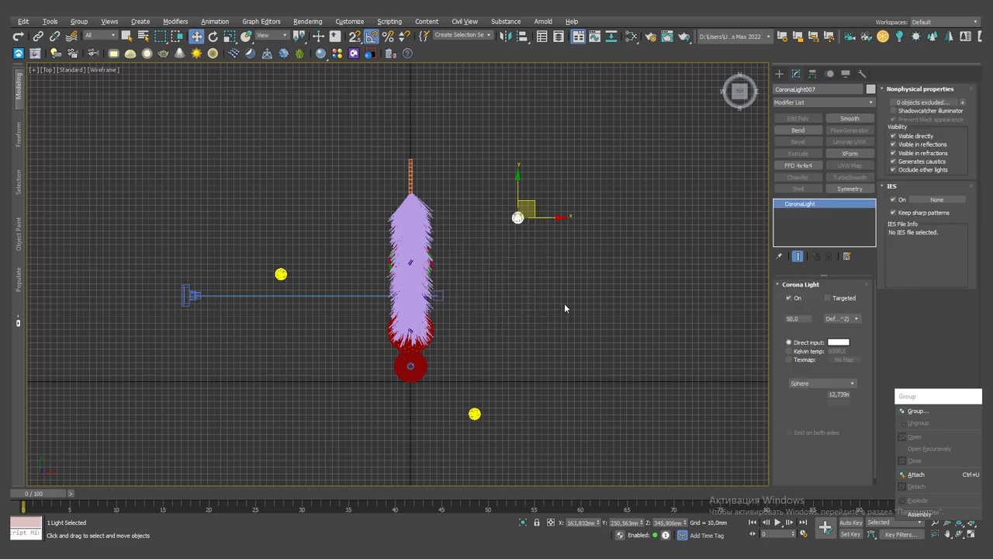
pyautogui.click(515, 307)
# Save the scene.
pyautogui.hotkey('ctrl', 's')
pyautogui.click(574, 458)
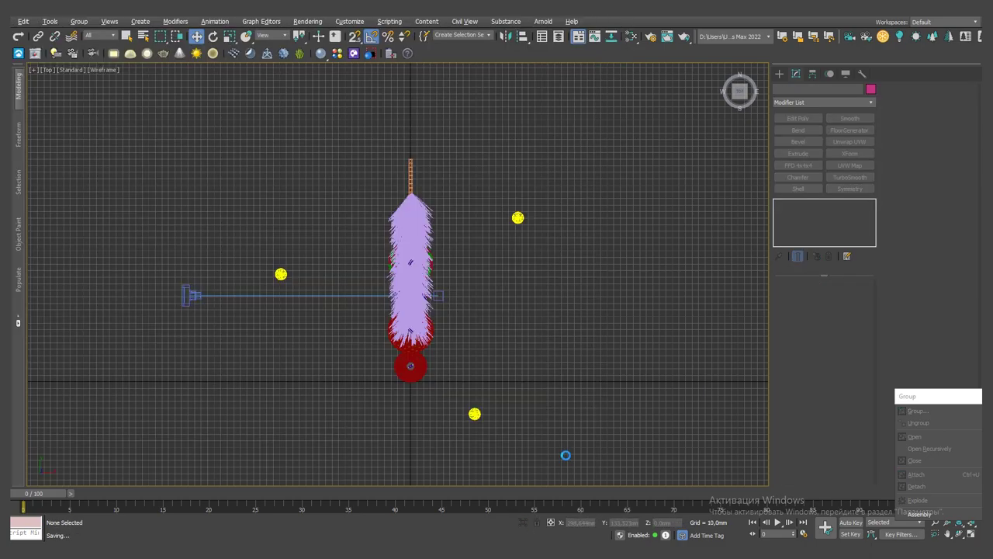
pyautogui.moveTo(445, 247); pyautogui.dragTo(415, 244, button='middle')
pyautogui.hotkey('alt', 'w')
# Move the fir branch group slightly lower.
pyautogui.click(483, 206)
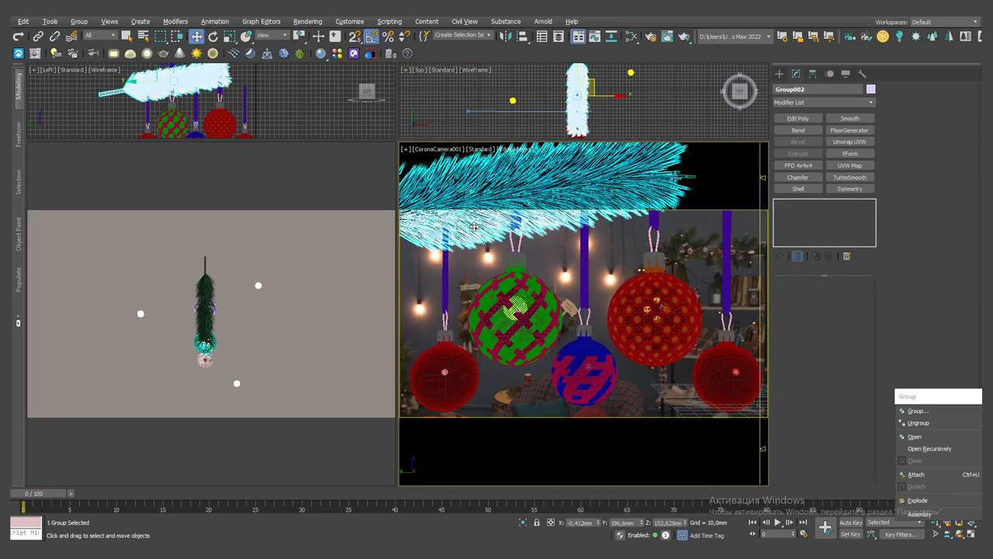
pyautogui.press('F10')
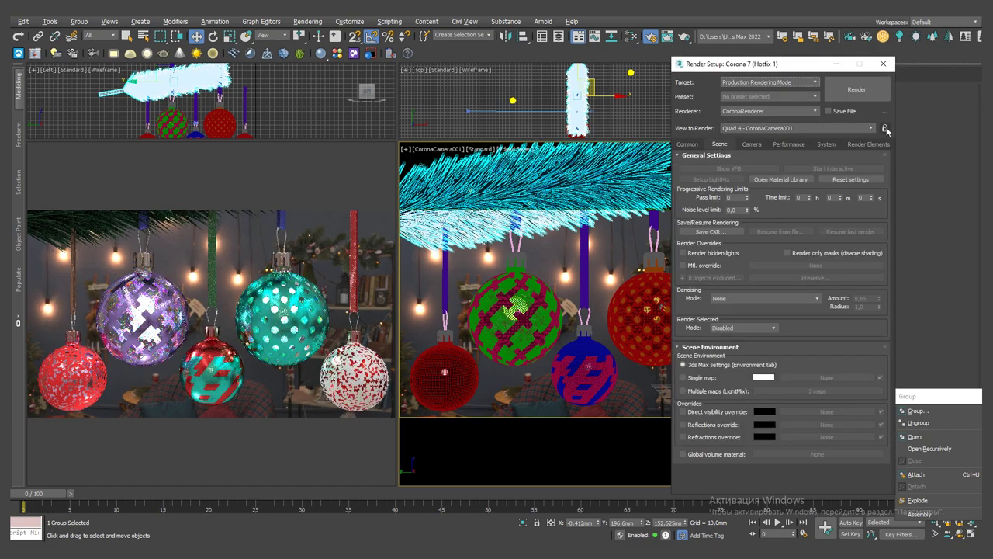
pyautogui.click(884, 65)
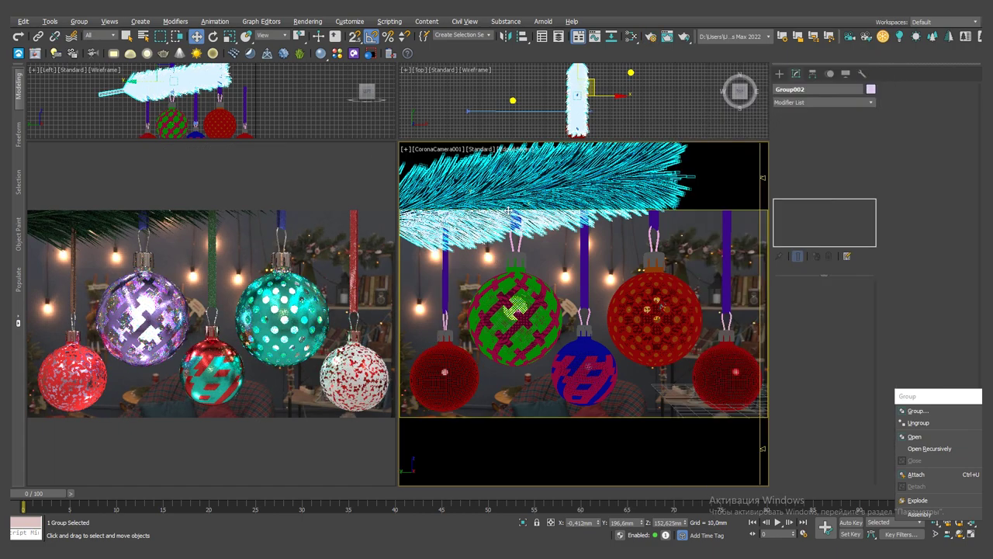
pyautogui.moveTo(180, 87); pyautogui.dragTo(206, 120)
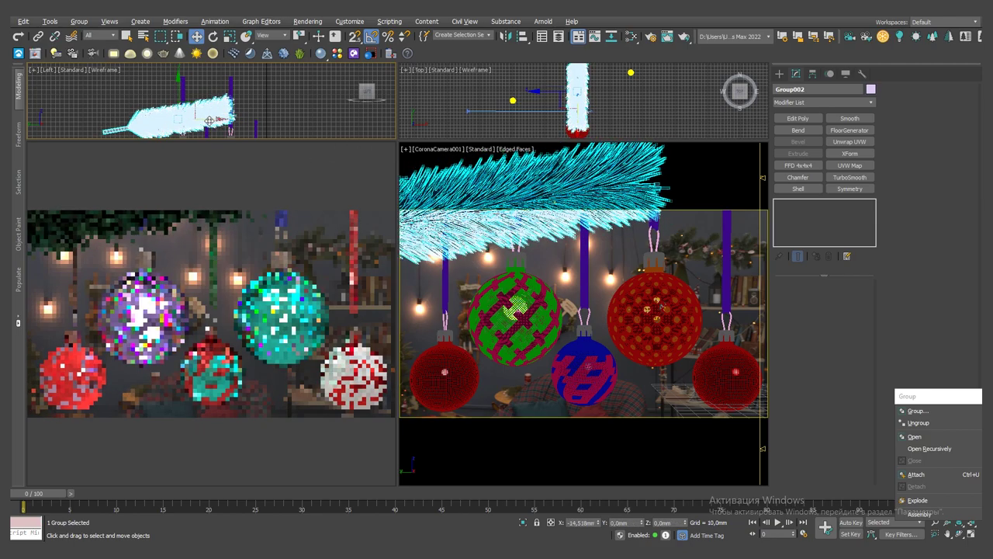
# Clone the fir branch group and select the copy in the top view.
pyautogui.click(656, 213)
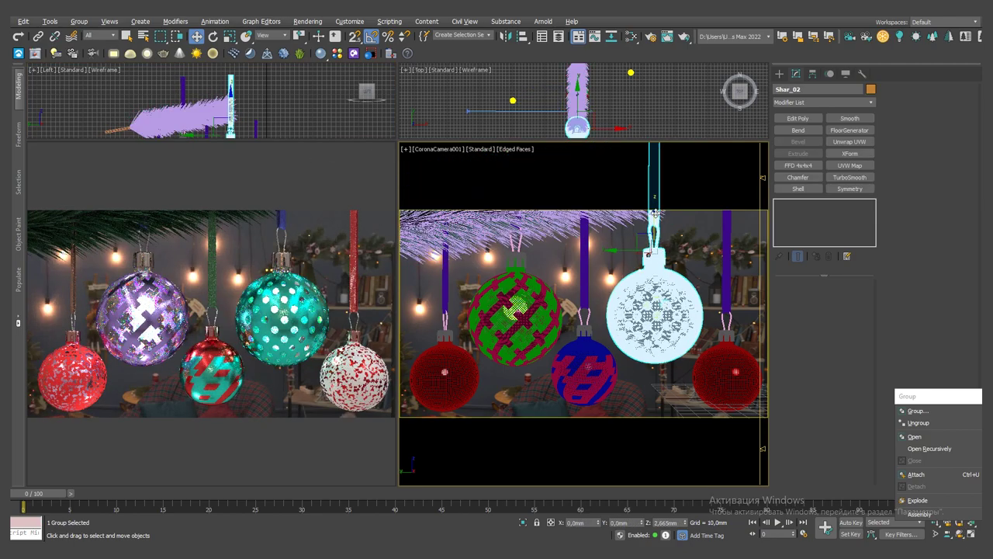
pyautogui.click(586, 381)
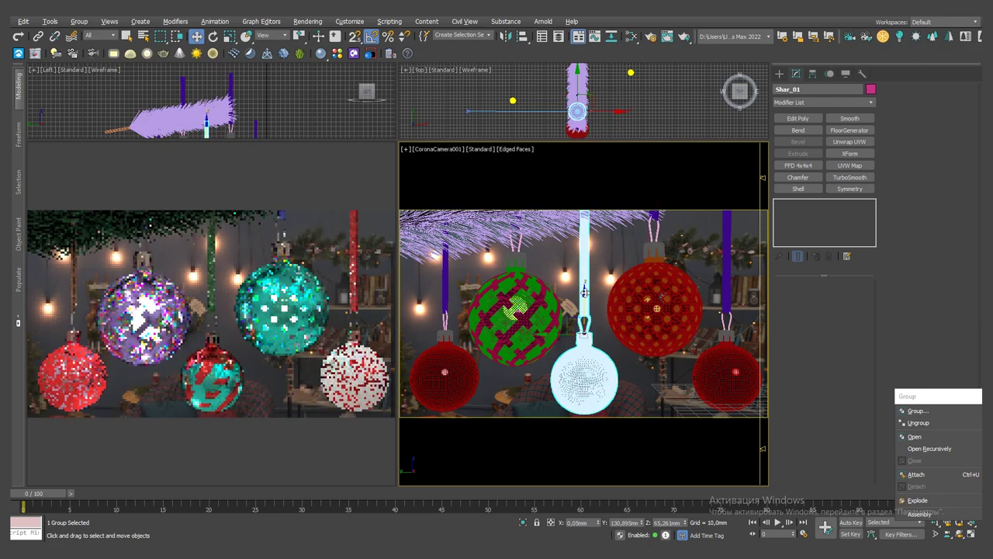
pyautogui.keyDown('shift'); pyautogui.moveTo(543, 229); pyautogui.dragTo(590, 225); pyautogui.keyUp('shift')
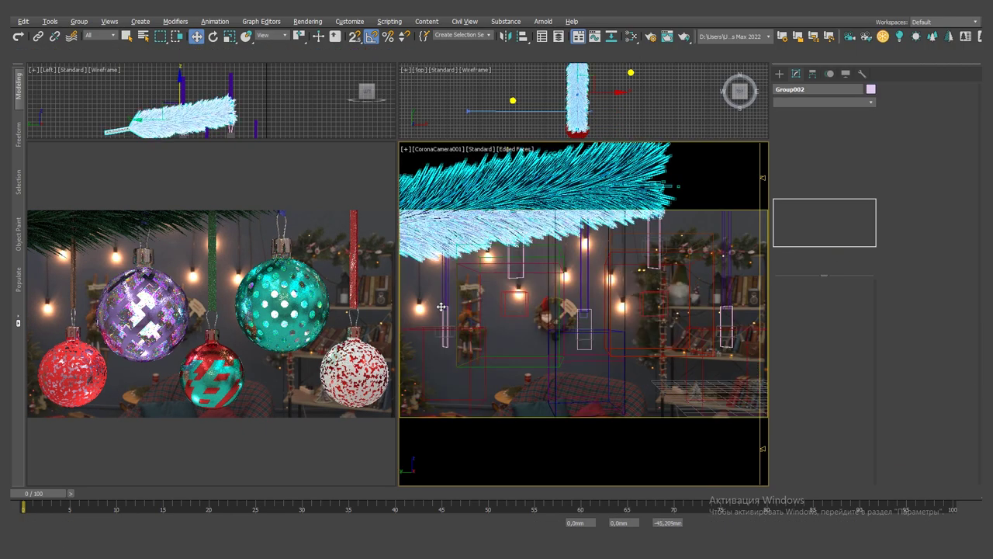
pyautogui.click(486, 322)
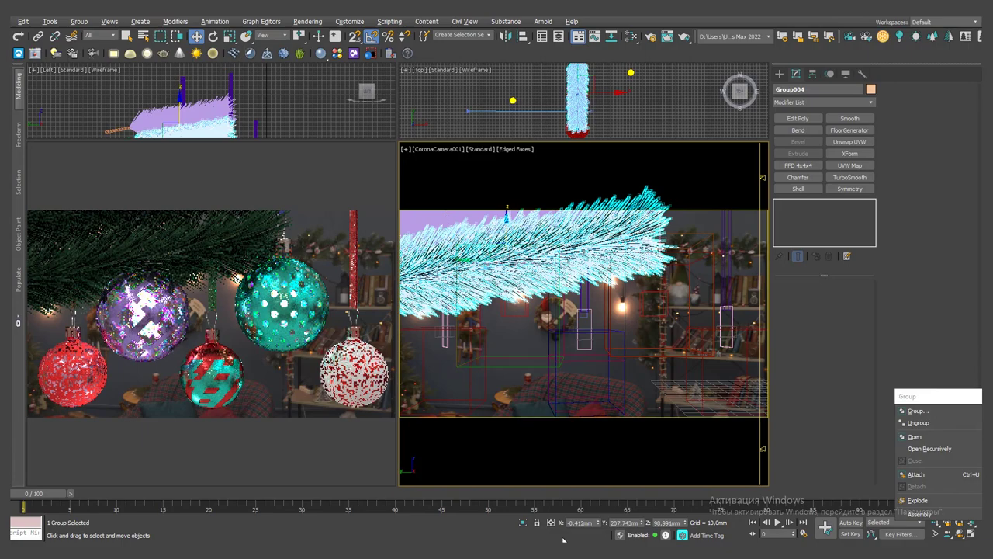
pyautogui.middleClick(458, 94)
pyautogui.hotkey('alt', 'w')
pyautogui.scroll(2, 422, 244)
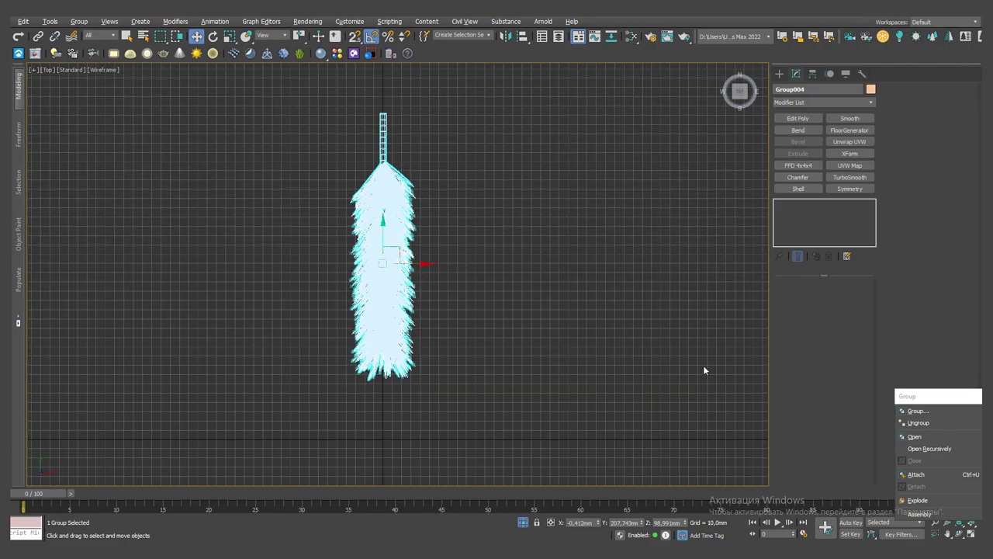
pyautogui.click(284, 122)
pyautogui.moveTo(284, 122); pyautogui.dragTo(467, 259)
# Open the copied branch group and regroup its feather and stick as Group003.
pyautogui.moveTo(268, 96); pyautogui.dragTo(464, 247)
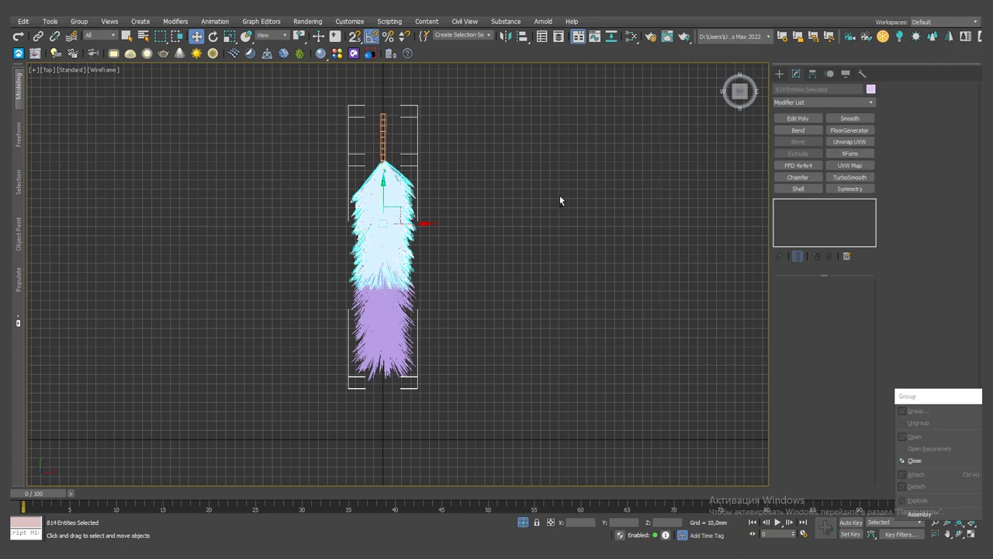
pyautogui.press('Delete')
pyautogui.click(392, 286)
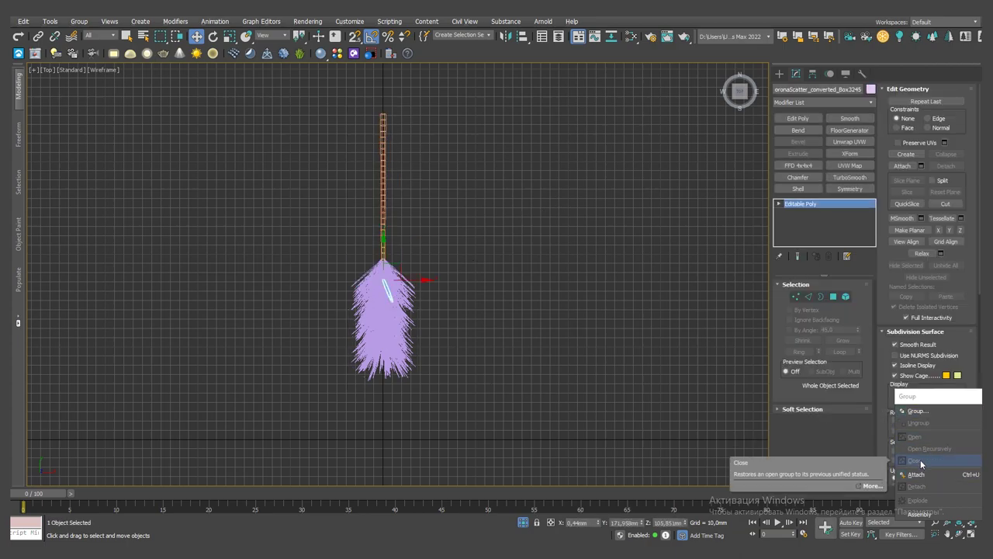
pyautogui.click(382, 194)
pyautogui.moveTo(311, 178); pyautogui.dragTo(409, 361)
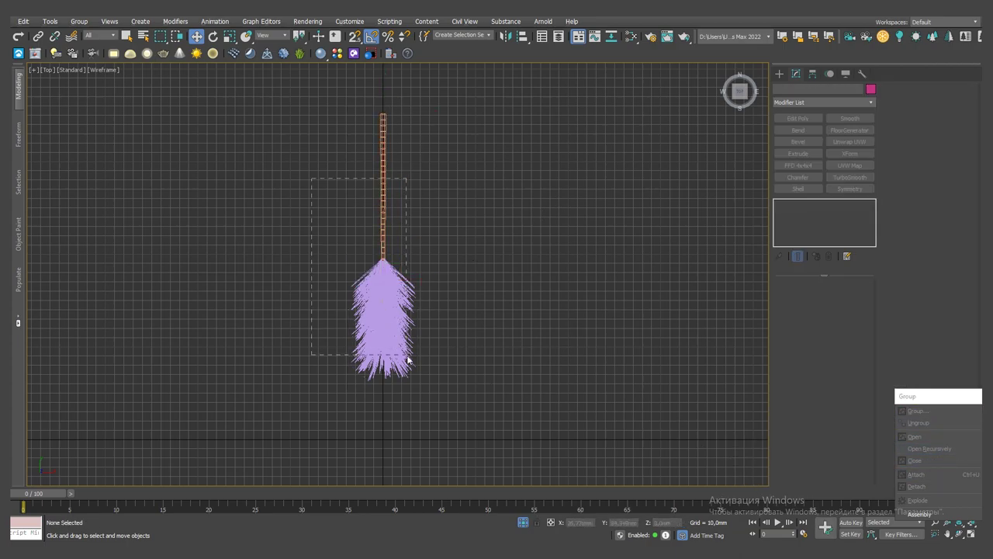
pyautogui.click(908, 409)
pyautogui.click(493, 296)
# In the left view, move Group003 left and rotate it so the stick lies horizontal.
pyautogui.hotkey('alt', 'q')
pyautogui.press('l')
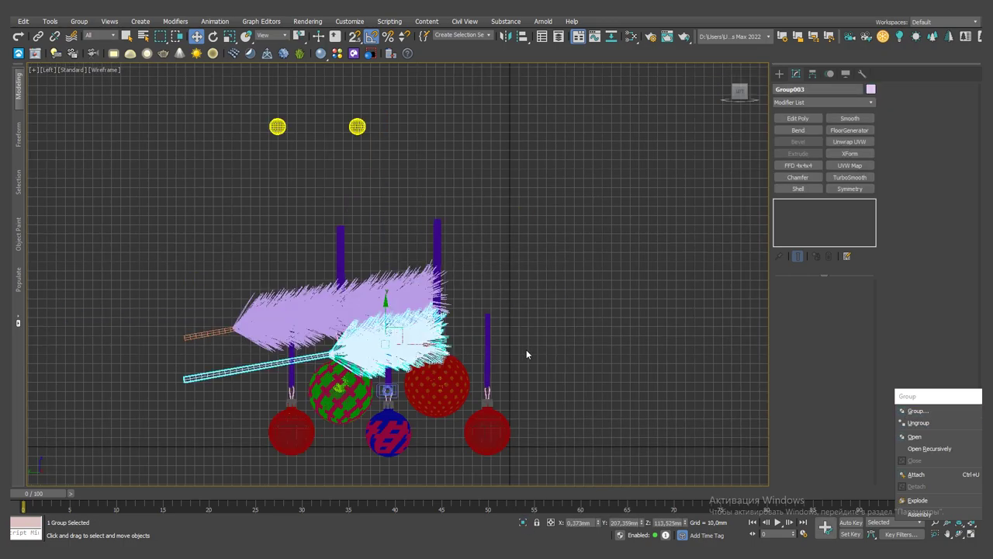
pyautogui.moveTo(322, 342); pyautogui.dragTo(104, 346)
pyautogui.press('e')
pyautogui.moveTo(194, 311); pyautogui.dragTo(188, 316)
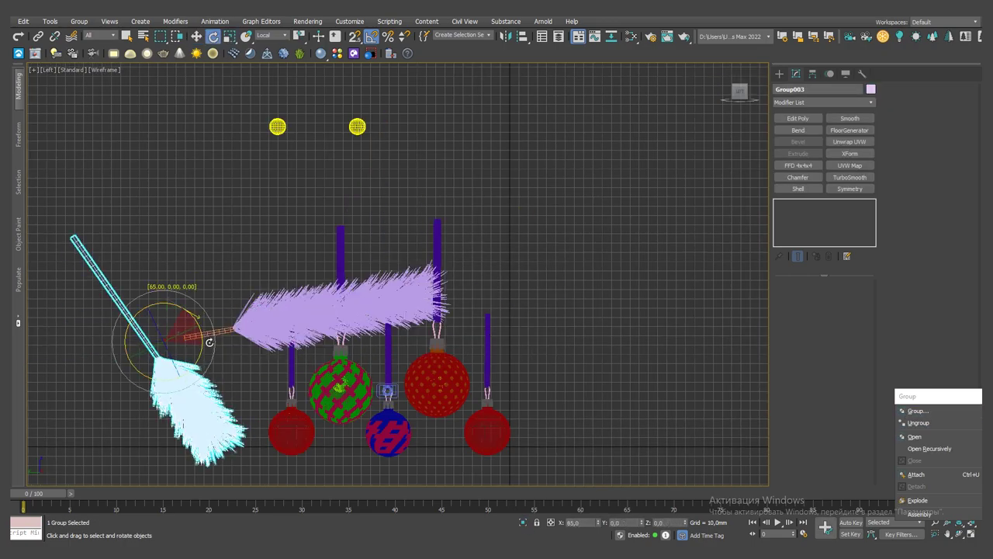
pyautogui.press('w')
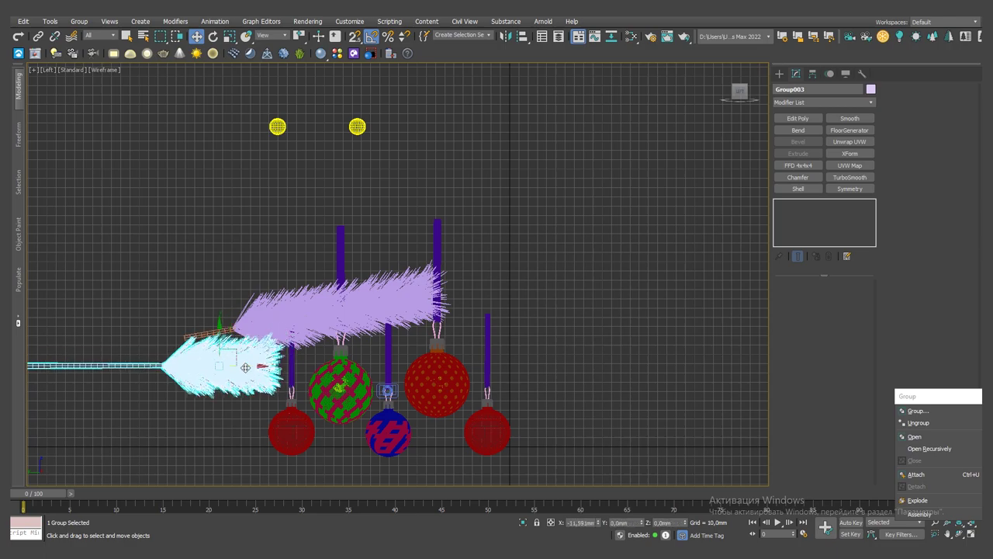
pyautogui.hotkey('alt', 'w')
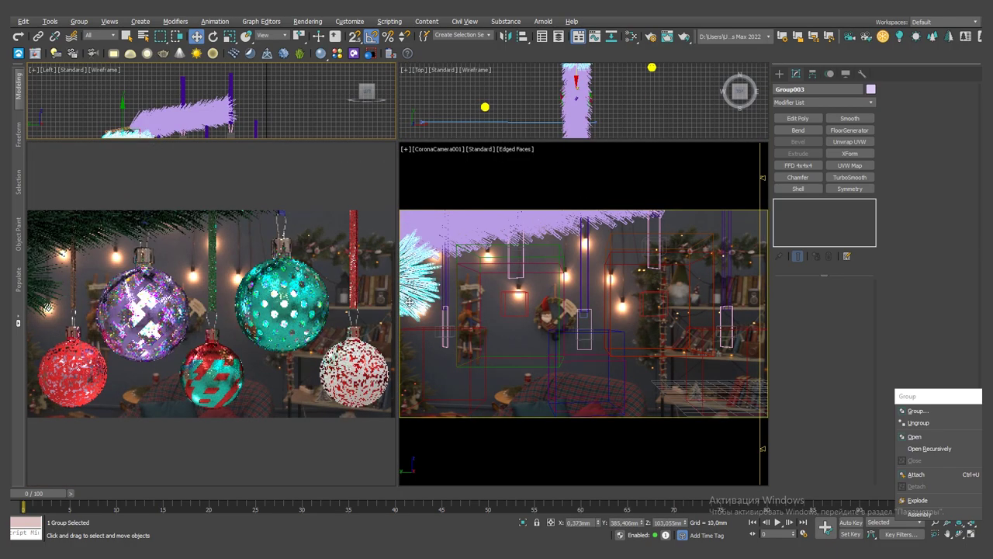
# Shift Group003 right in the front view, undo that change, and bring up Render Setup.
pyautogui.press('f')
pyautogui.hotkey('alt', 'w')
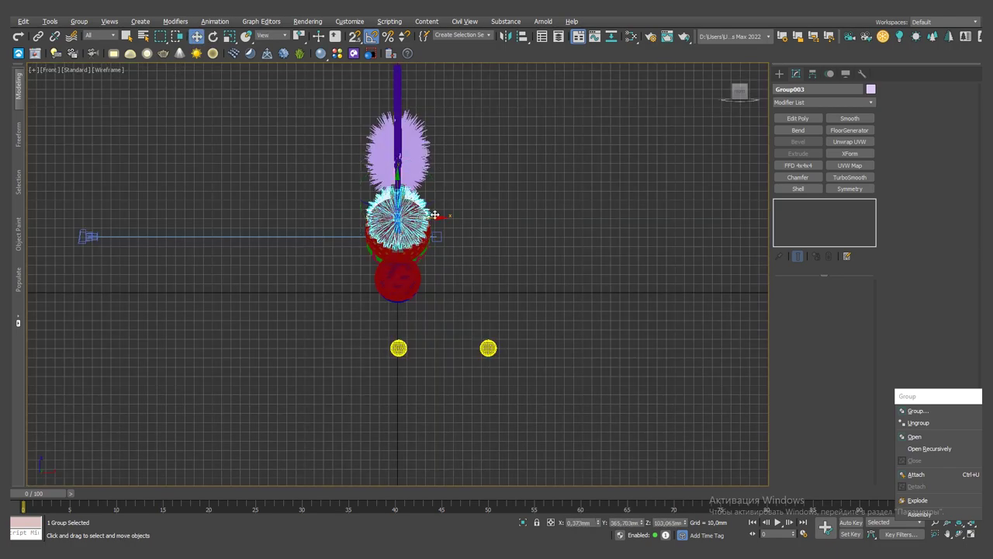
pyautogui.moveTo(434, 215)
pyautogui.mouseDown()
pyautogui.moveTo(505, 222)
pyautogui.moveTo(466, 305)
pyautogui.mouseUp()
pyautogui.press('e')
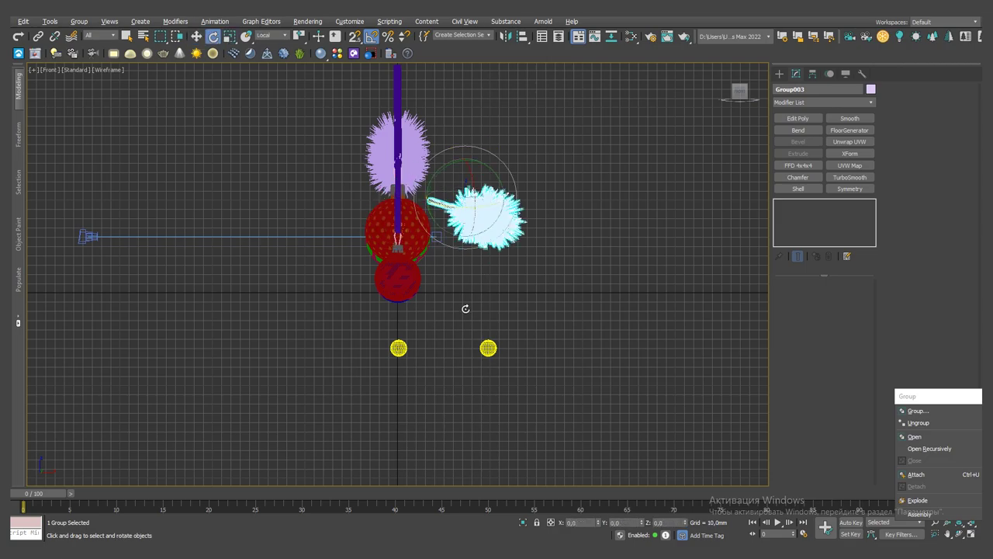
pyautogui.hotkey('alt', 'w')
pyautogui.press('w')
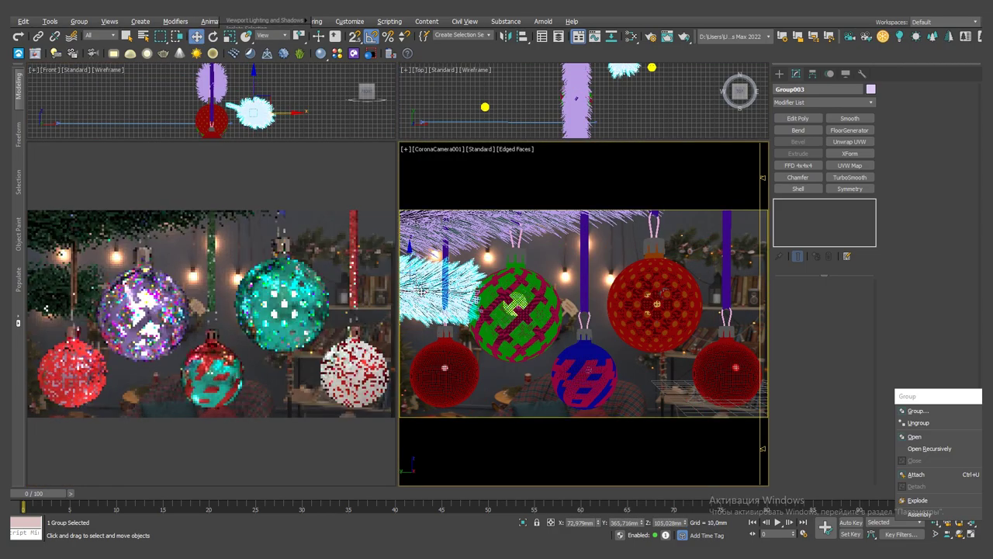
pyautogui.hotkey('ctrl', 'z')
pyautogui.hotkey('ctrl', 'z')
pyautogui.hotkey('ctrl', 'z')
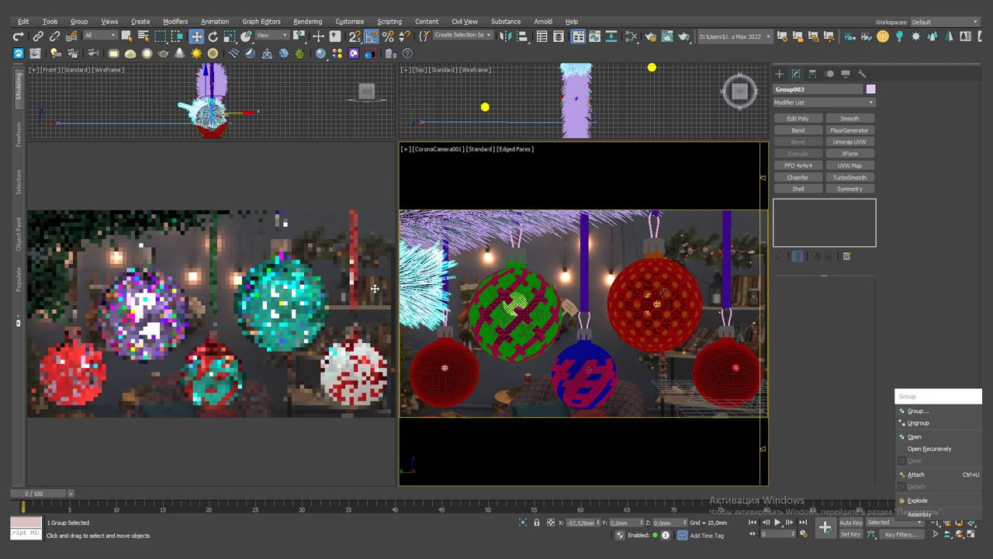
pyautogui.click(501, 279)
pyautogui.press('F10')
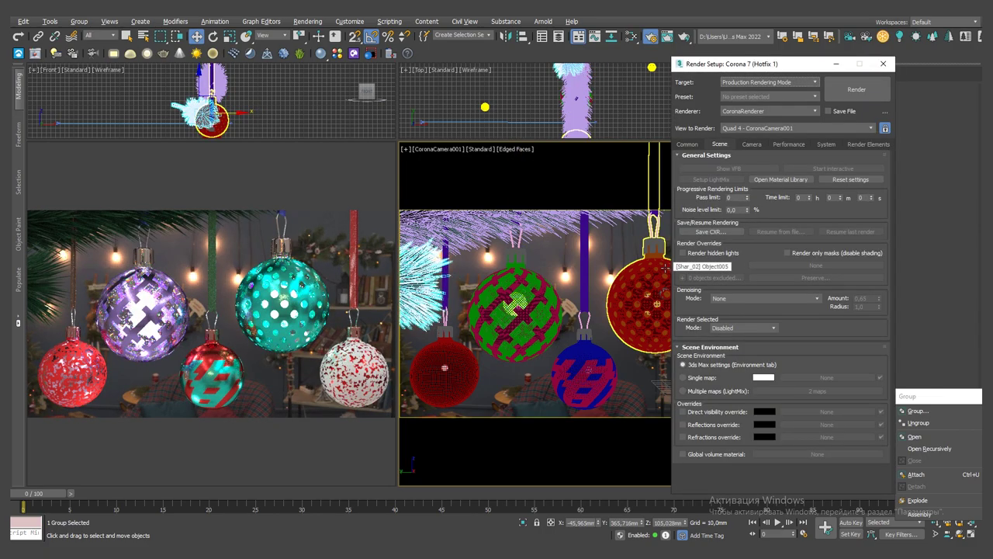
# Add two CShading_LightSelect render elements and begin naming one BallLight_Purple.
pyautogui.click(857, 144)
pyautogui.click(718, 183)
pyautogui.scroll(-3, 730, 353)
pyautogui.click(736, 323)
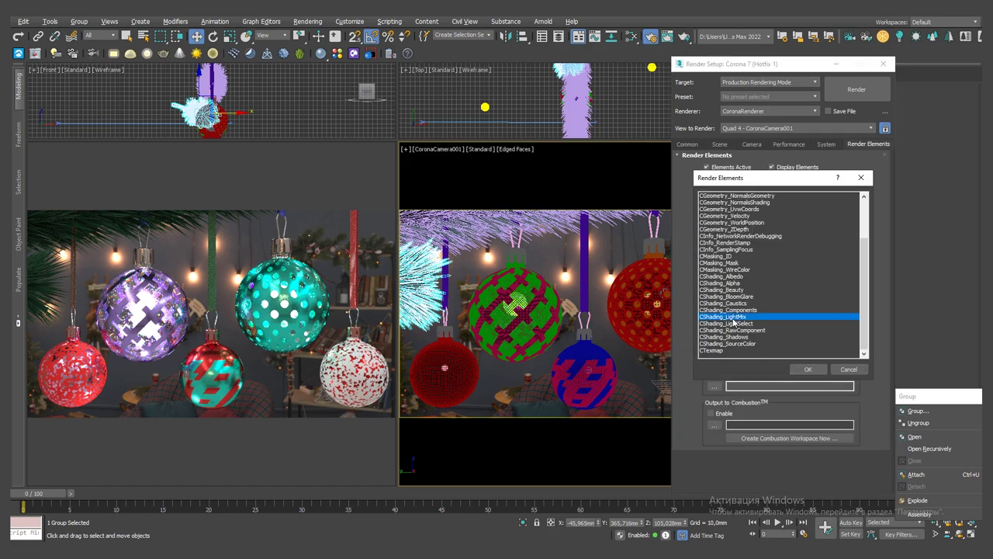
pyautogui.click(808, 370)
pyautogui.click(718, 183)
pyautogui.click(748, 324)
pyautogui.click(808, 370)
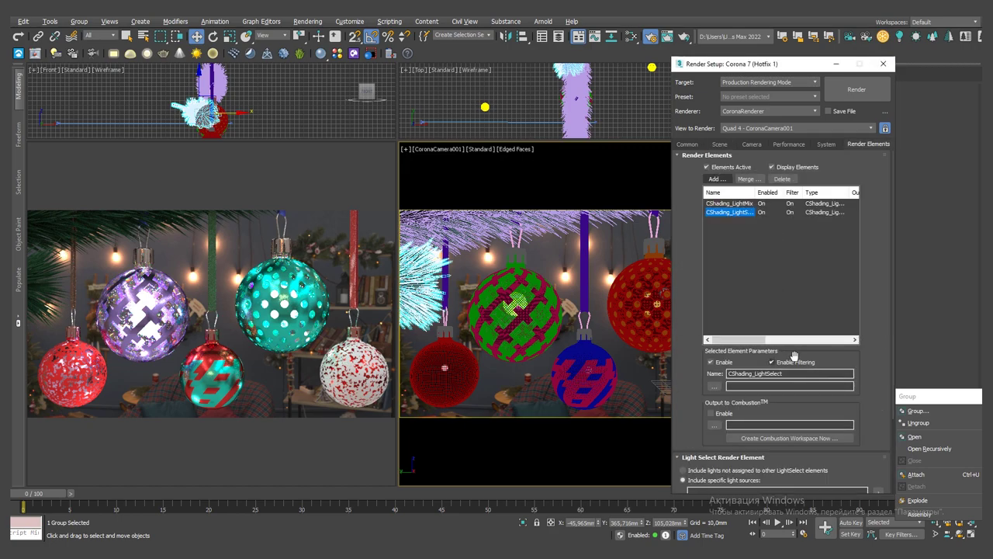
pyautogui.write('BallLight_Purple')
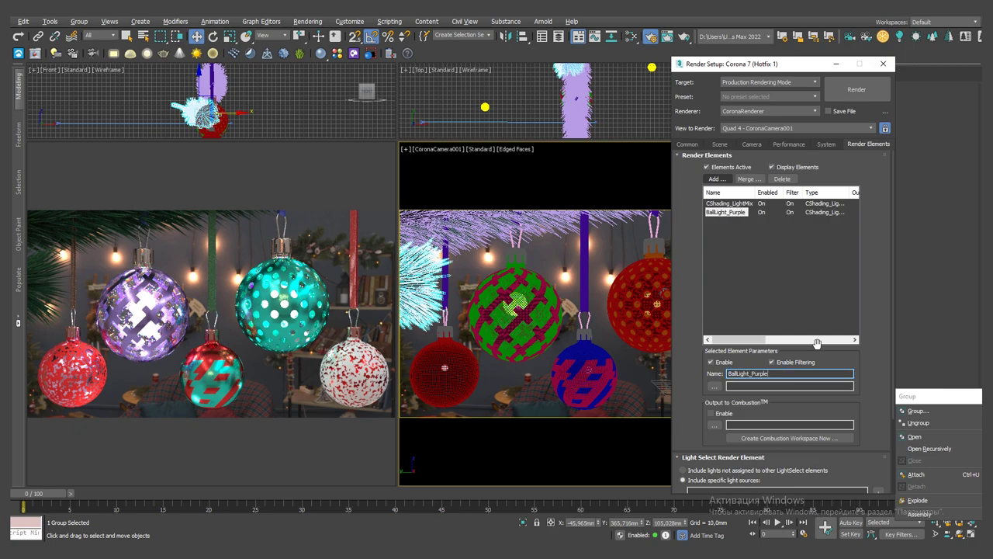
# Restrict selection to lights and pick a ball light for BallLight_Purple.
pyautogui.scroll(-3, 776, 350)
pyautogui.click(101, 35)
pyautogui.click(97, 70)
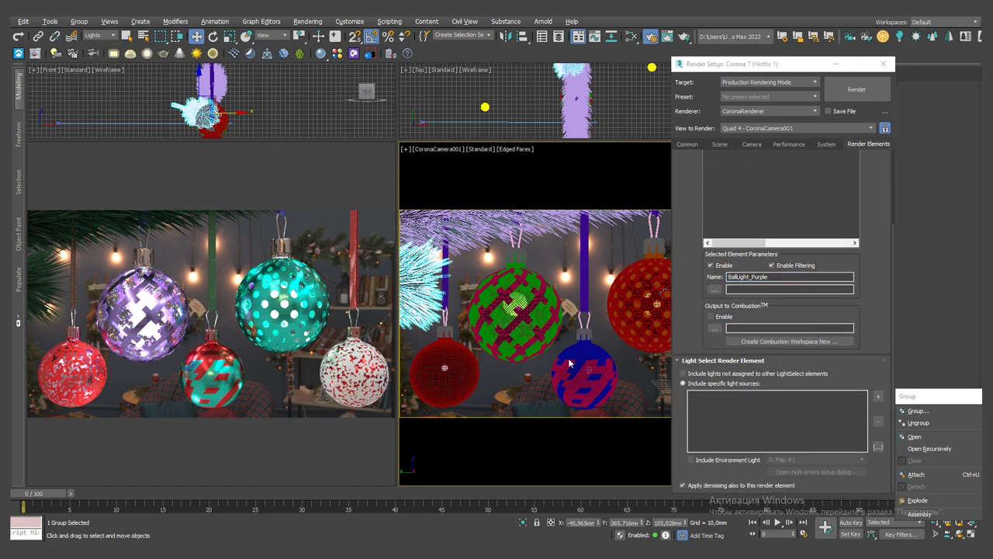
pyautogui.click(515, 305)
# Add the BallLight_Green light-select element and link the next ball light to it.
pyautogui.scroll(3, 749, 233)
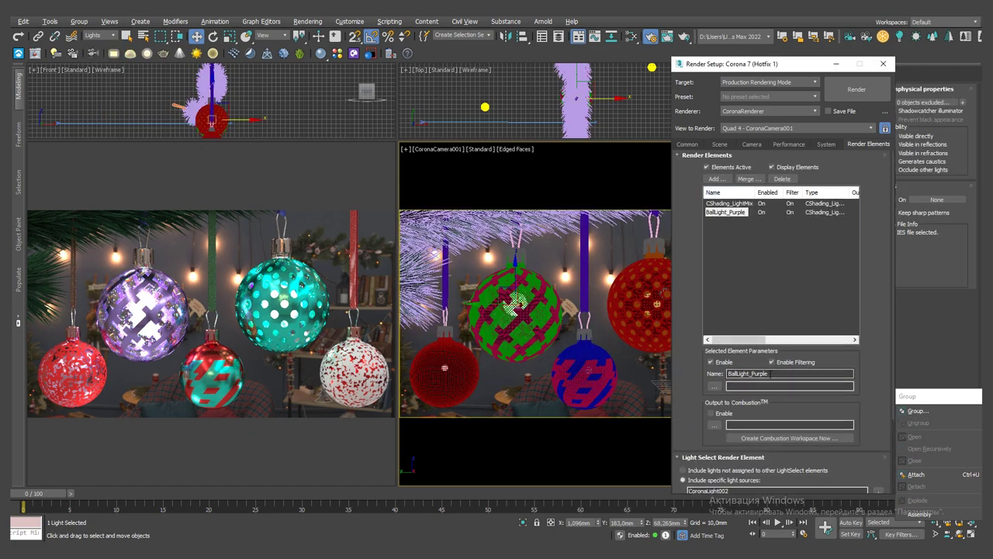
pyautogui.click(717, 178)
pyautogui.click(745, 326)
pyautogui.click(810, 372)
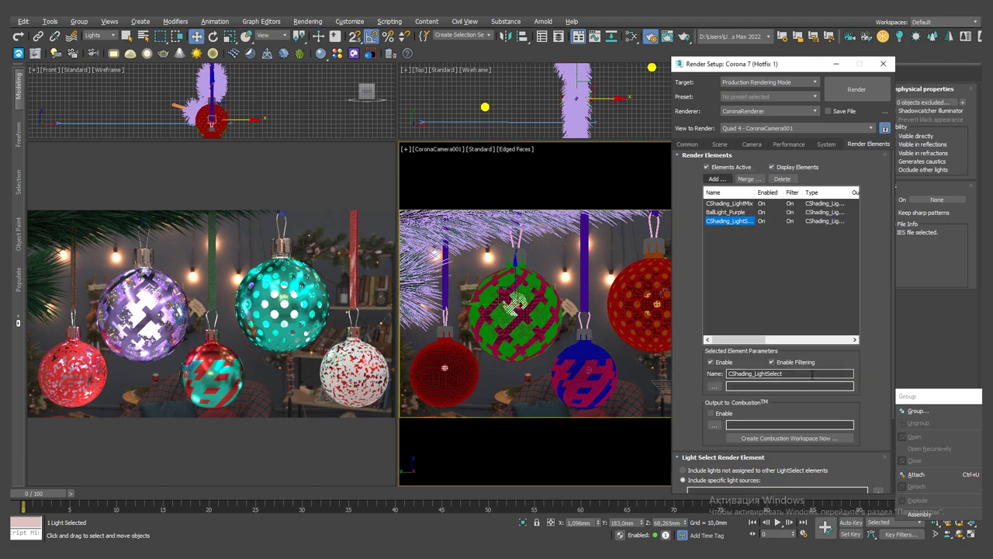
pyautogui.scroll(-3, 822, 400)
pyautogui.click(653, 304)
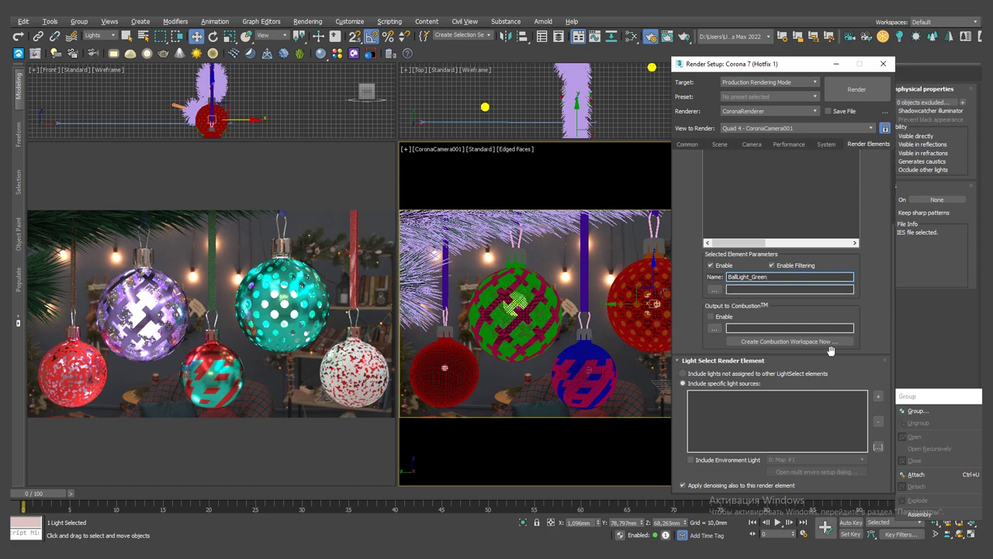
pyautogui.click(878, 396)
# Add a third CShading_LightSelect render element.
pyautogui.scroll(3, 693, 385)
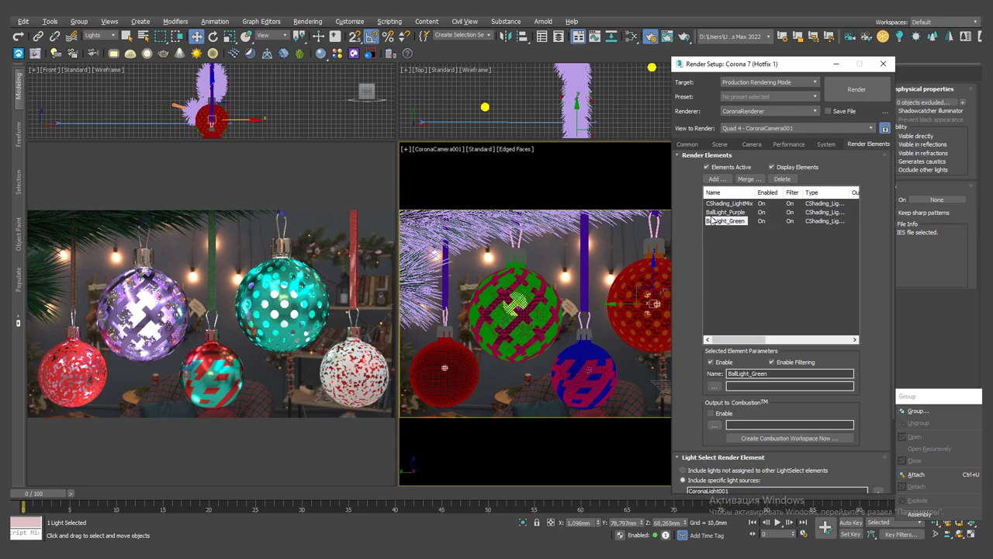
pyautogui.click(716, 178)
pyautogui.doubleClick(737, 326)
# Maximize the top view and rename the new light-select element to Bottom_Right.
pyautogui.middleClick(292, 124)
pyautogui.hotkey('alt', 'w')
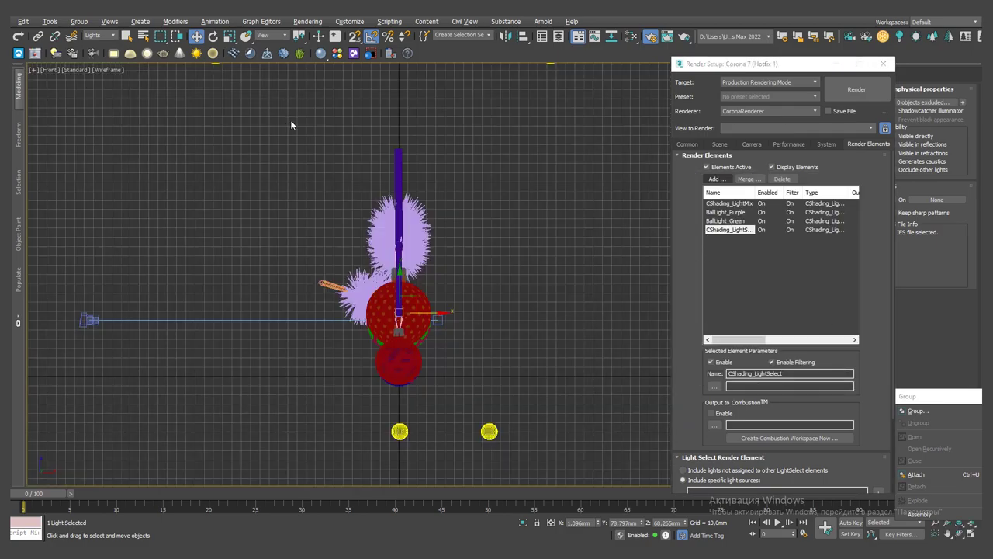
pyautogui.hotkey('alt', 'w')
pyautogui.hotkey('alt', 'w')
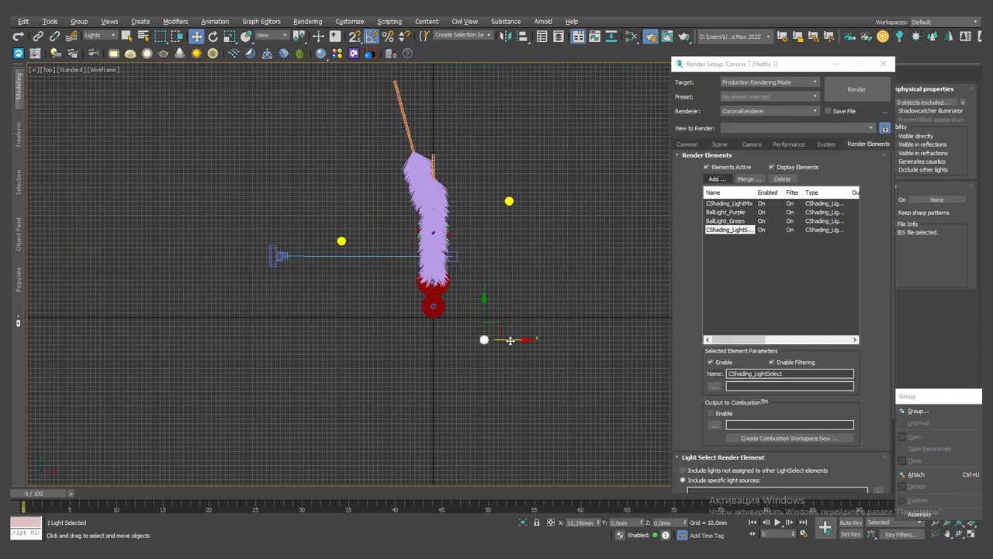
pyautogui.doubleClick(769, 373)
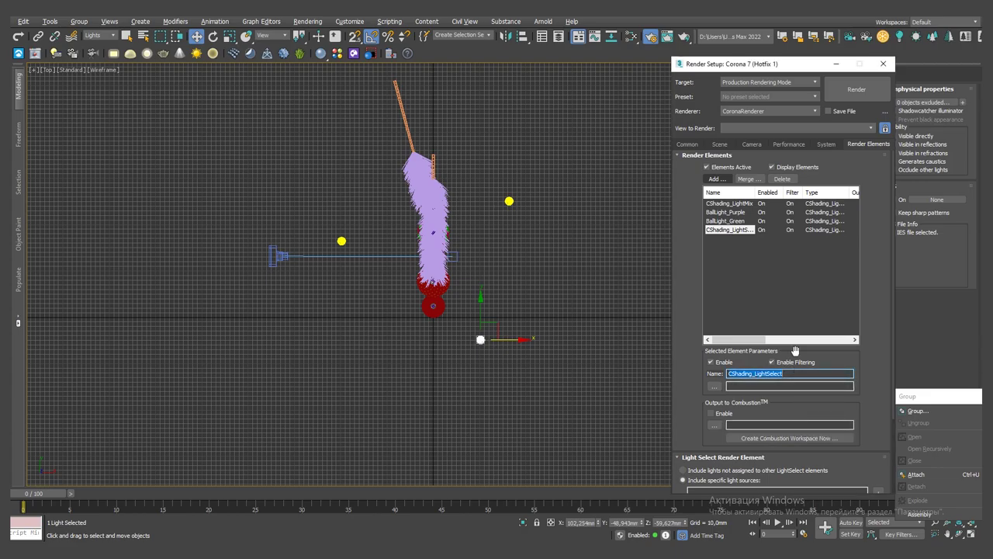
pyautogui.write('Bottom_Ri')
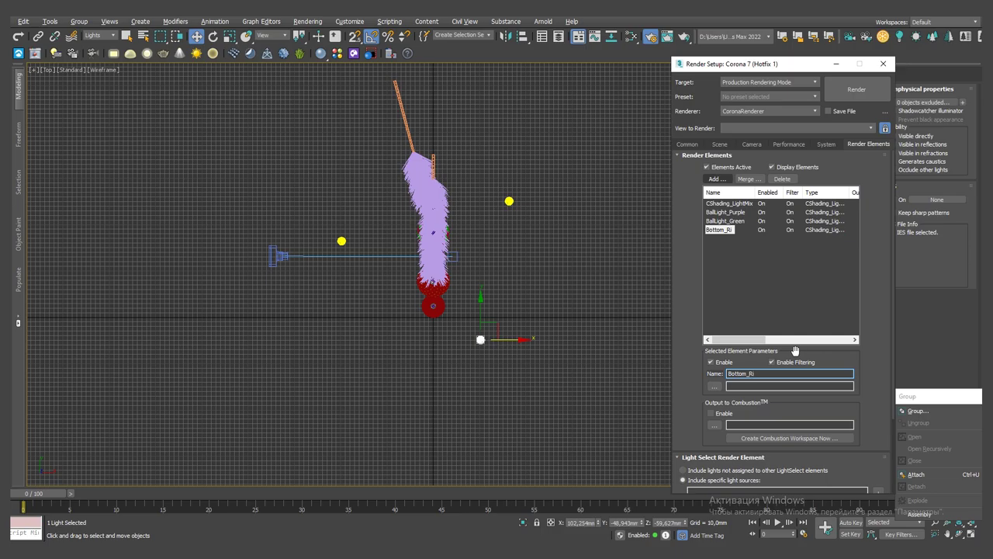
pyautogui.write('ght')
pyautogui.scroll(-3, 878, 398)
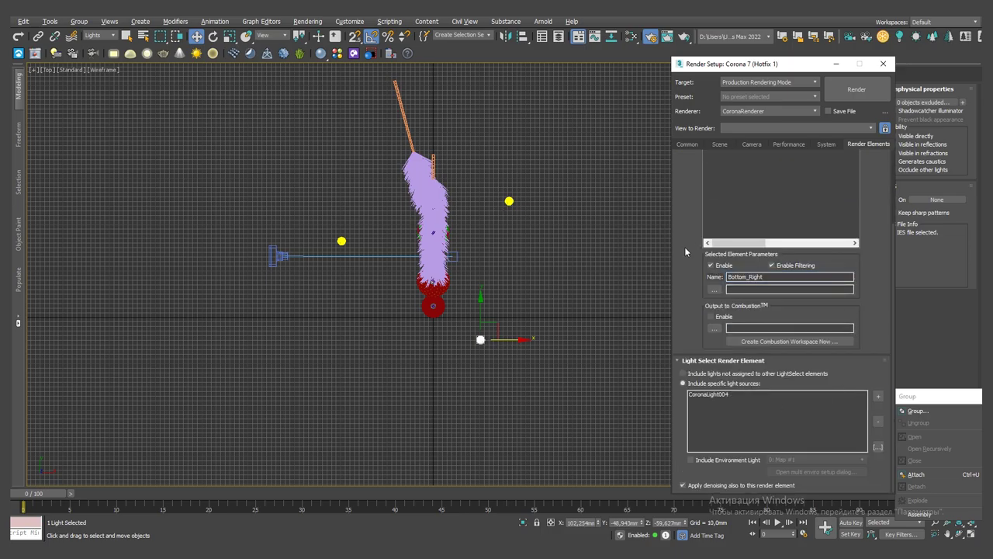
pyautogui.scroll(3, 685, 250)
# Add another light-select element named Bottom_Left.
pyautogui.click(715, 178)
pyautogui.click(846, 362)
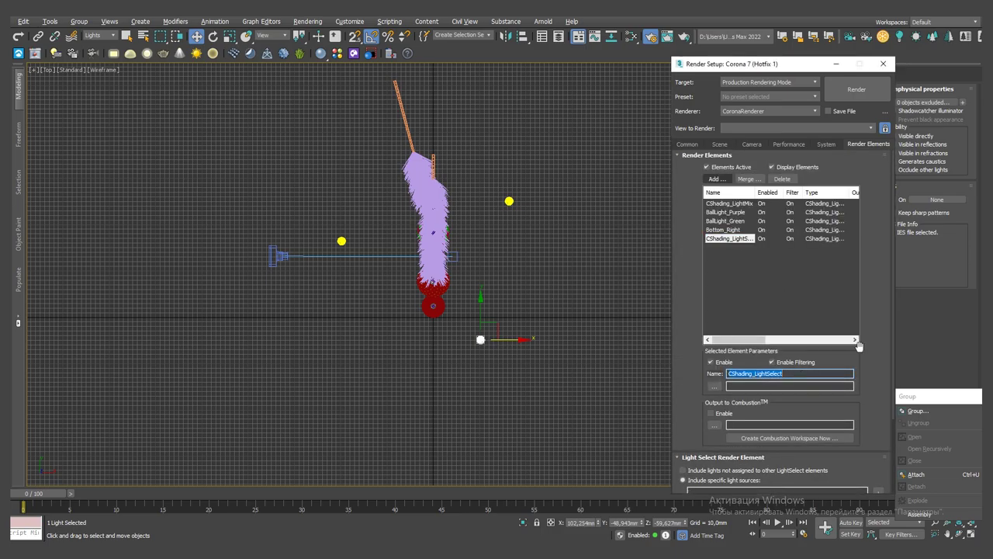
pyautogui.write('Bottom_Left')
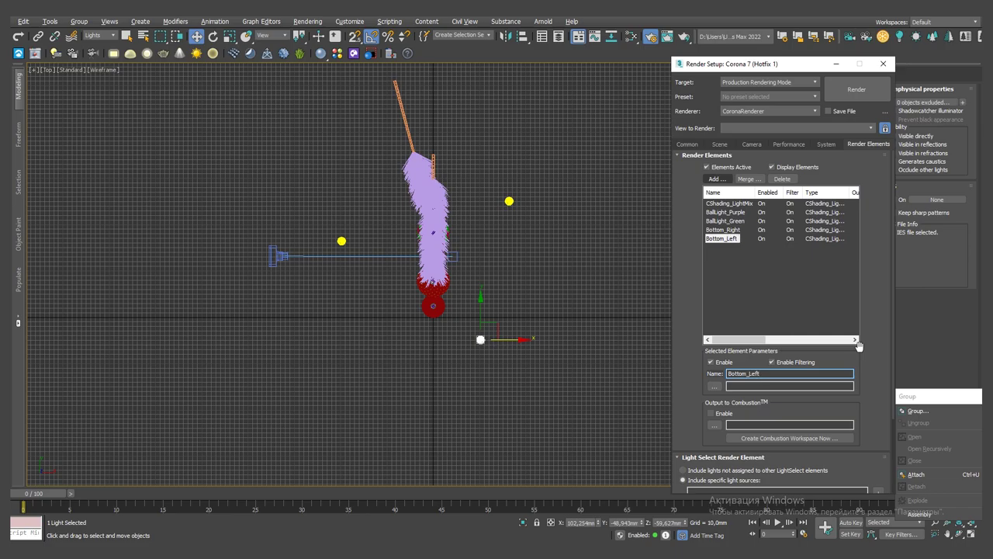
pyautogui.scroll(-3, 859, 347)
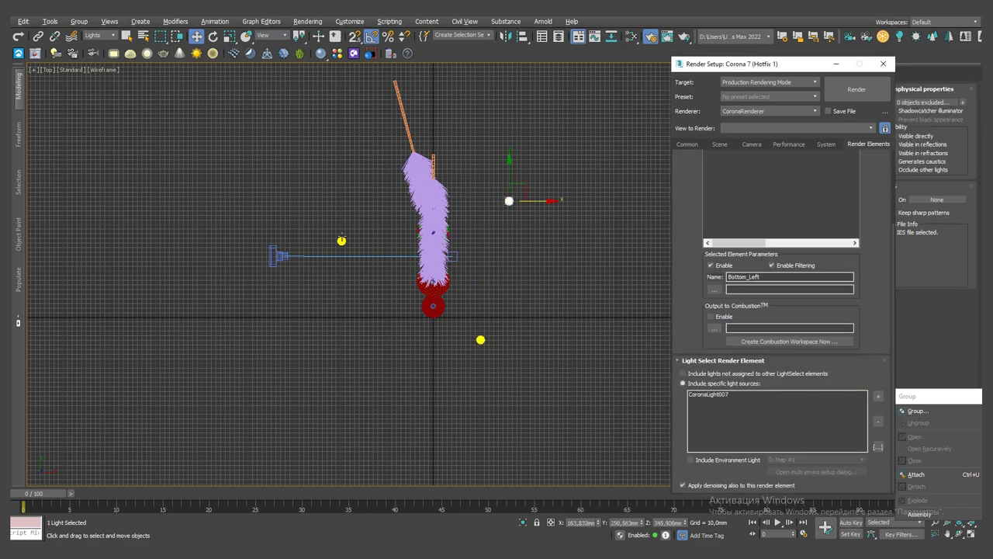
pyautogui.scroll(3, 780, 428)
# Add a third LightSelect element and name it Top_Light, fixing the misspelled name.
pyautogui.click(715, 178)
pyautogui.click(747, 329)
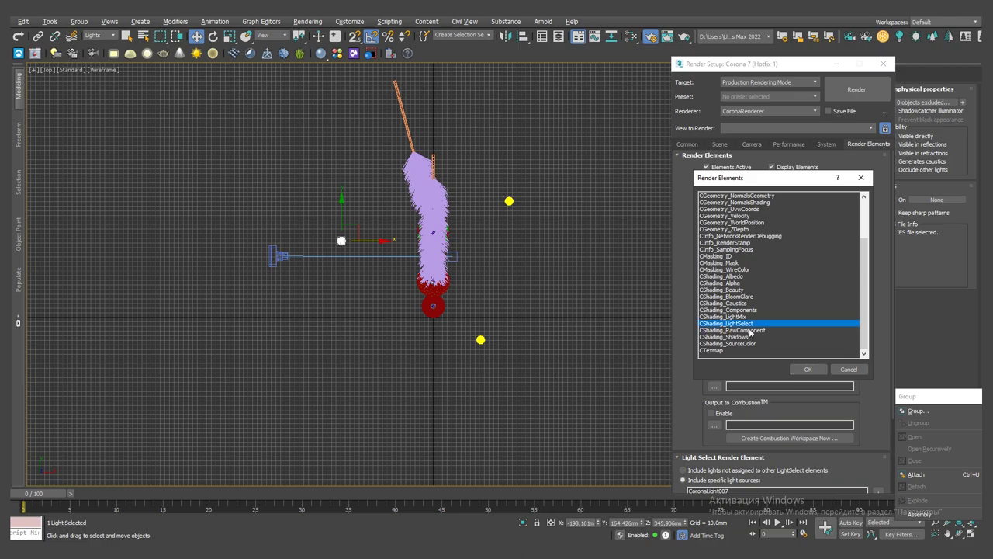
pyautogui.click(790, 368)
pyautogui.write('Apper_')
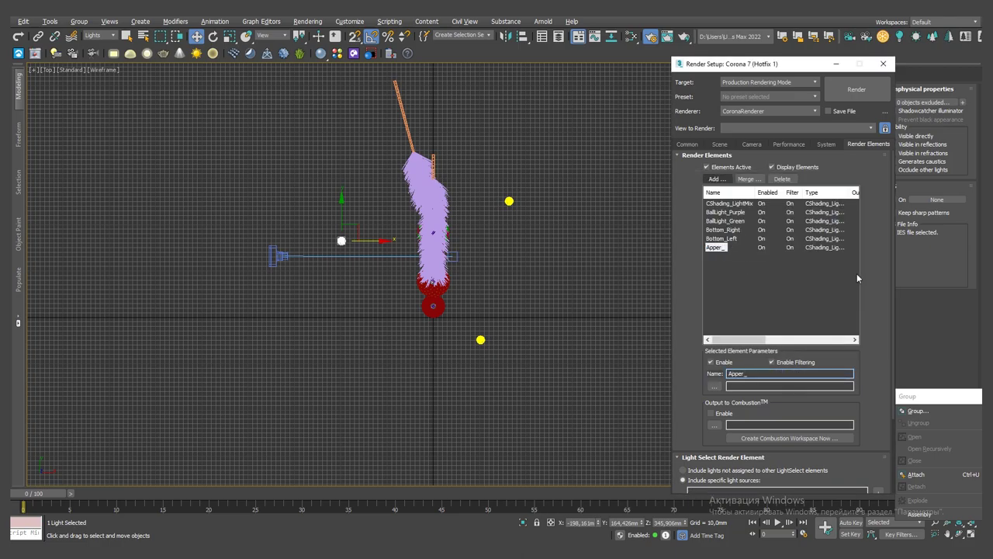
pyautogui.doubleClick(782, 374)
pyautogui.press('BackSpace')
pyautogui.write('t')
pyautogui.scroll(-1, 796, 380)
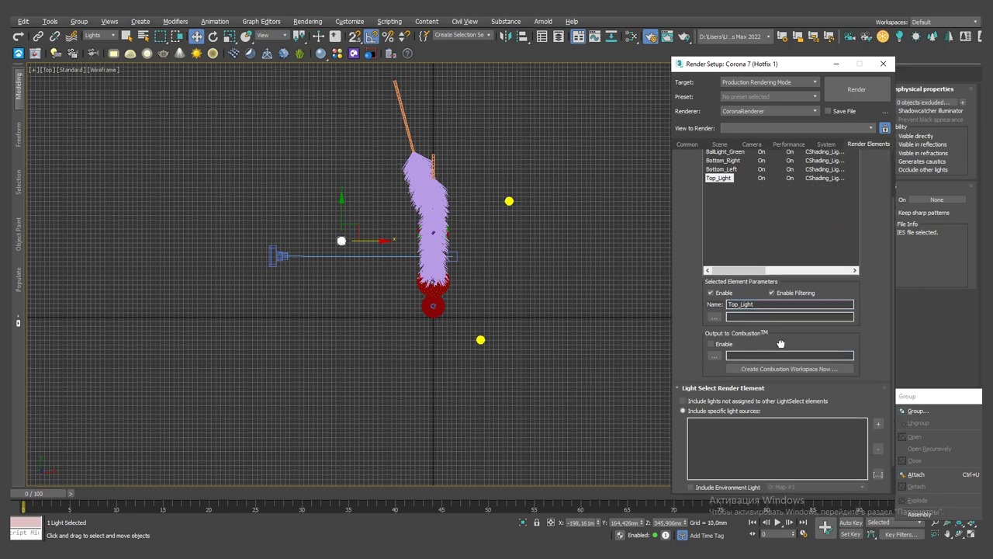
pyautogui.scroll(-1, 813, 383)
pyautogui.scroll(1, 853, 364)
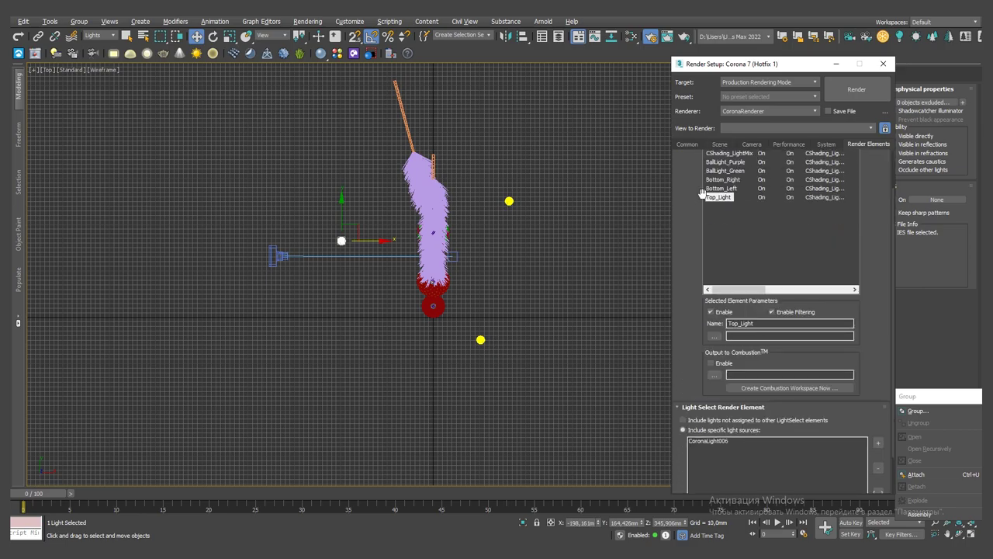
pyautogui.scroll(1, 703, 193)
pyautogui.click(714, 178)
# Add the CShading_BloomGlare element and enable Sharpening/Blurring in the Camera settings.
pyautogui.doubleClick(771, 296)
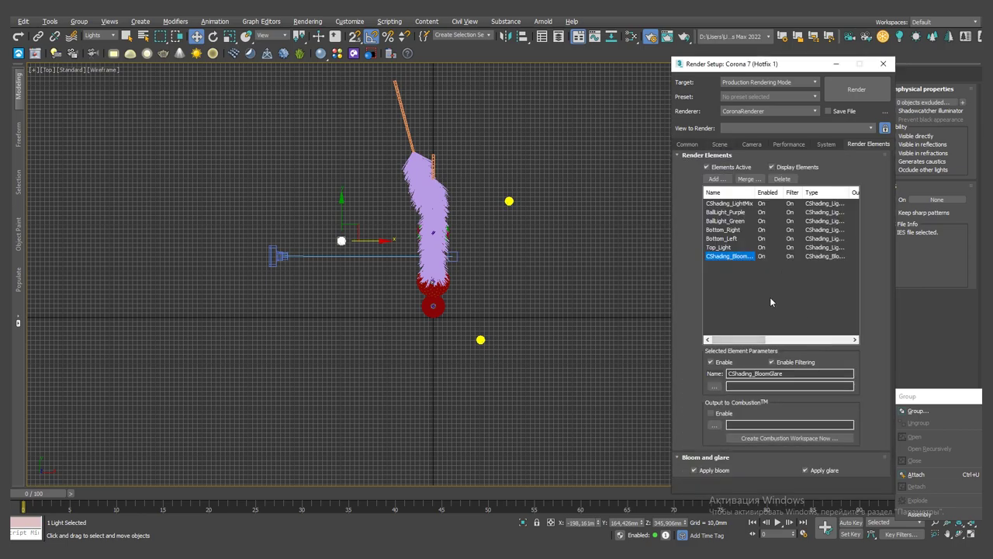
pyautogui.click(752, 144)
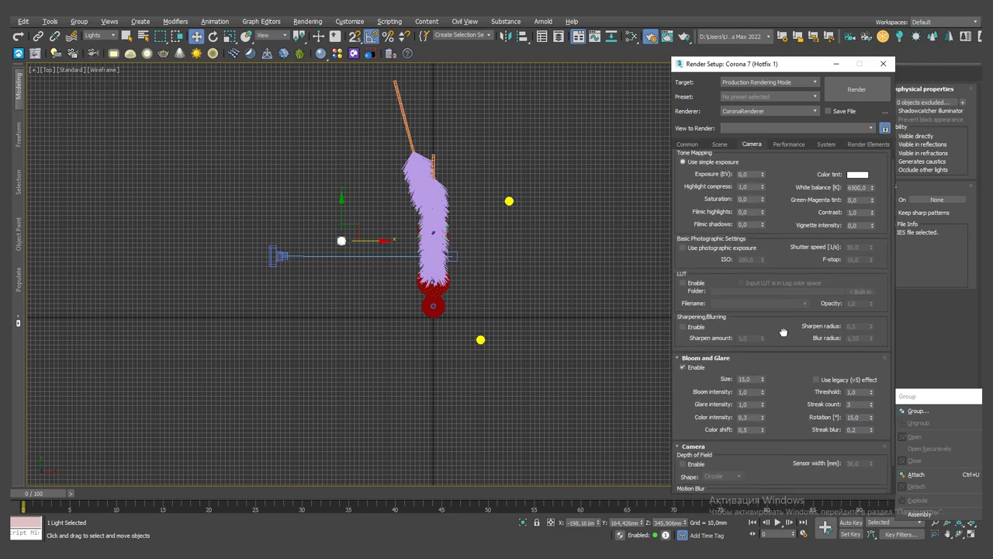
pyautogui.click(683, 323)
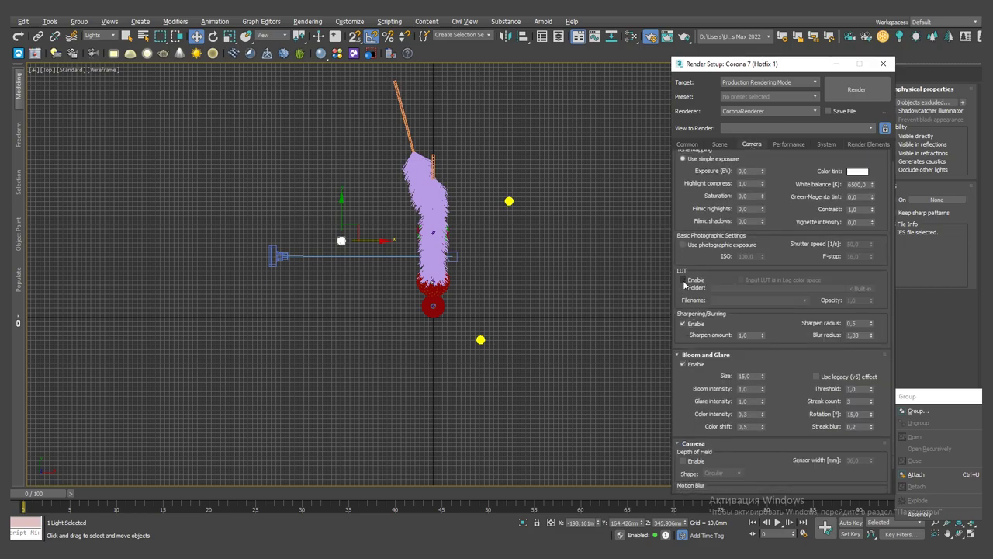
pyautogui.click(683, 280)
pyautogui.scroll(-1, 699, 302)
# Set Denoising Mode to Corona High Quality and render the camera view.
pyautogui.click(720, 144)
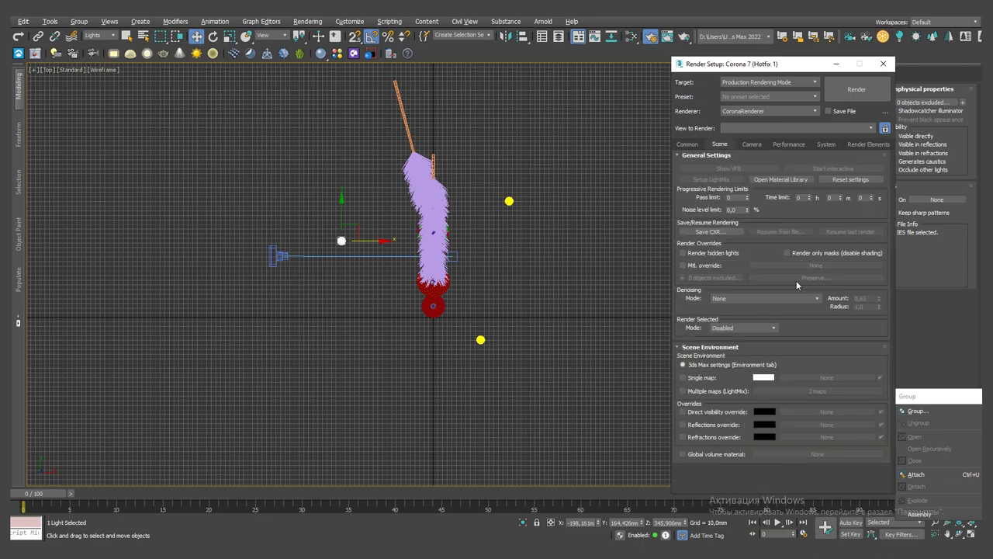
pyautogui.click(747, 298)
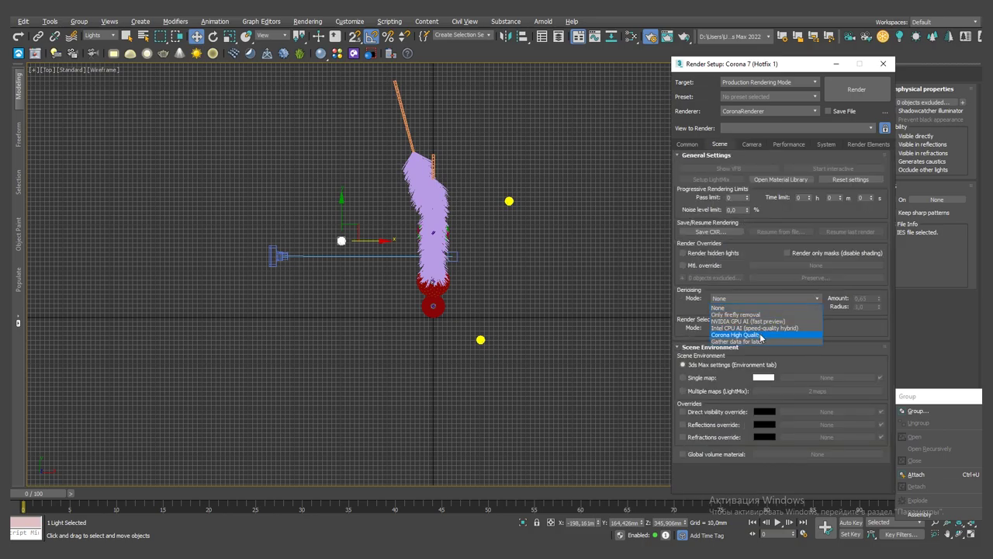
pyautogui.click(761, 335)
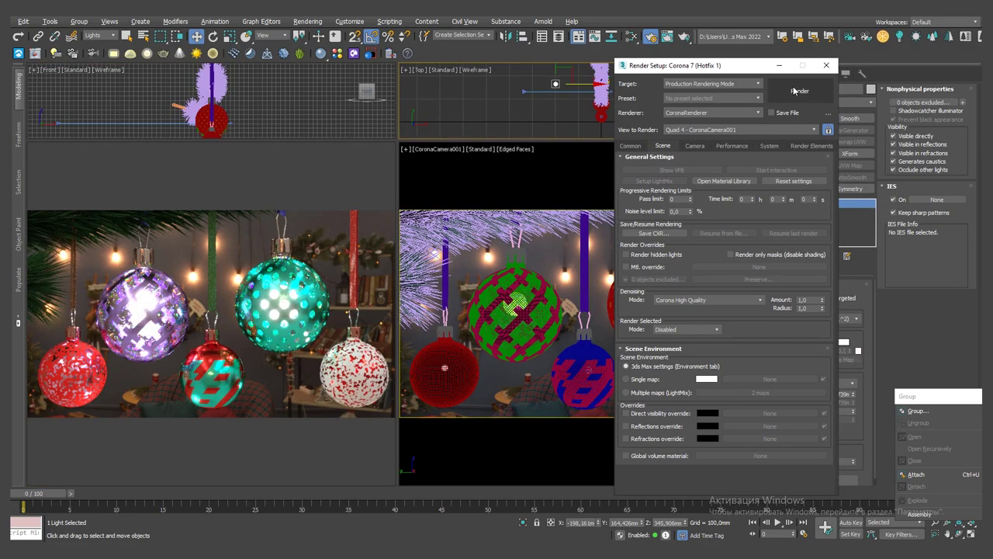
pyautogui.click(797, 91)
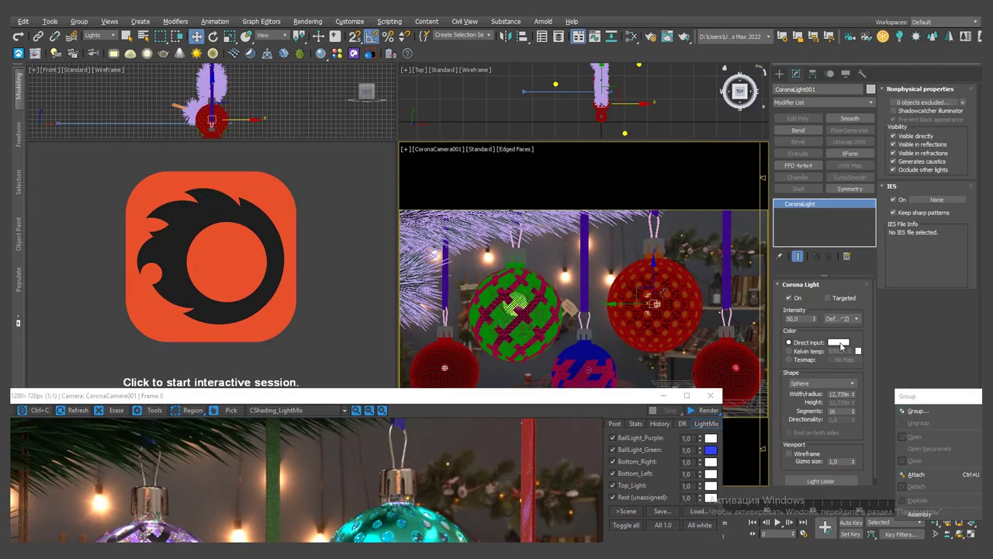
# Set CoronaLight001's Direct input colour to blue.
pyautogui.click(840, 343)
pyautogui.click(252, 78)
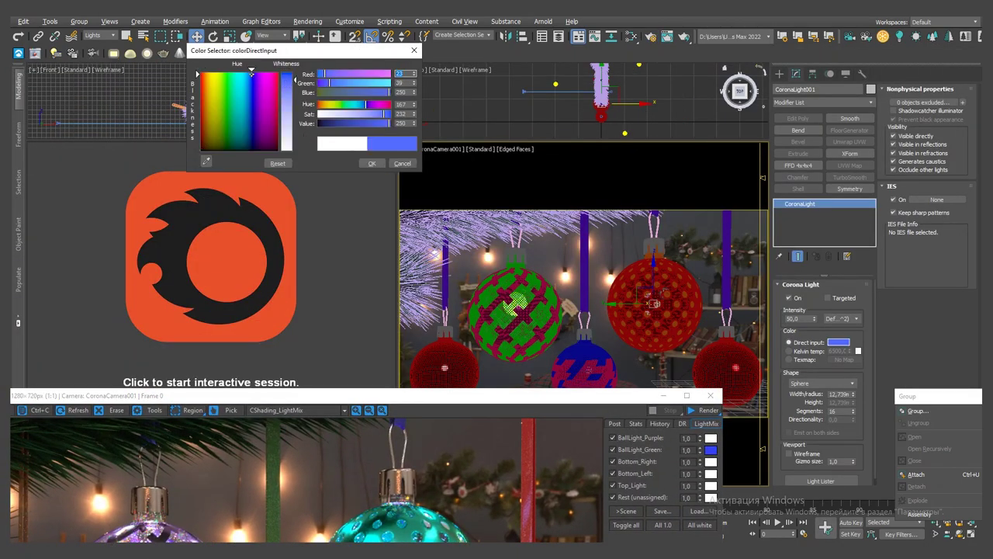
pyautogui.click(371, 164)
# Set CoronaLight002's Direct input colour to yellow.
pyautogui.click(638, 79)
pyautogui.click(838, 342)
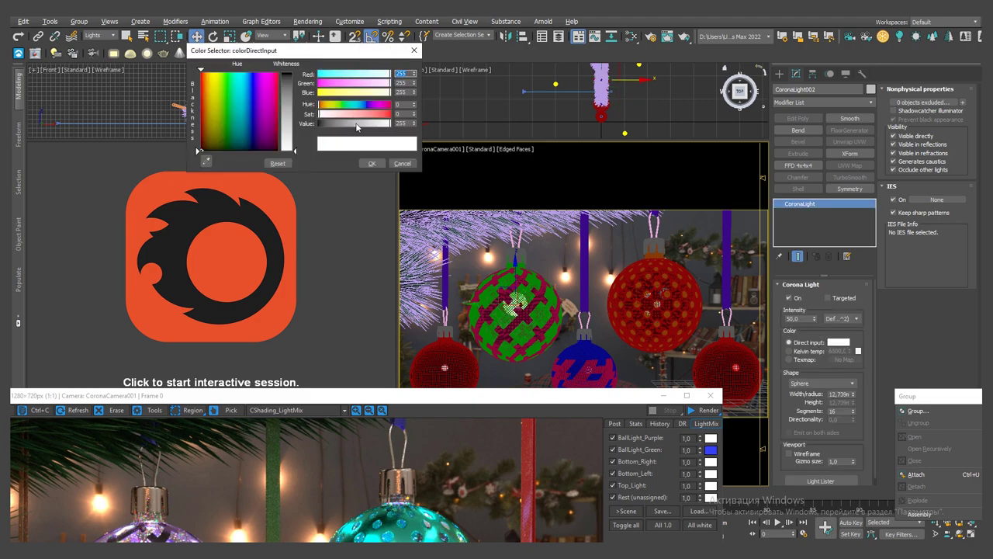
pyautogui.click(217, 112)
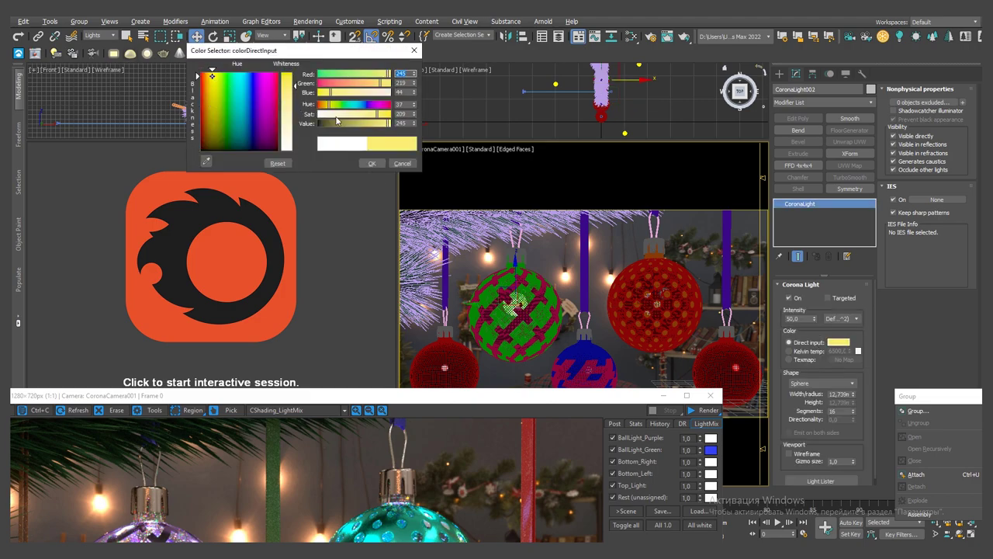
pyautogui.click(372, 164)
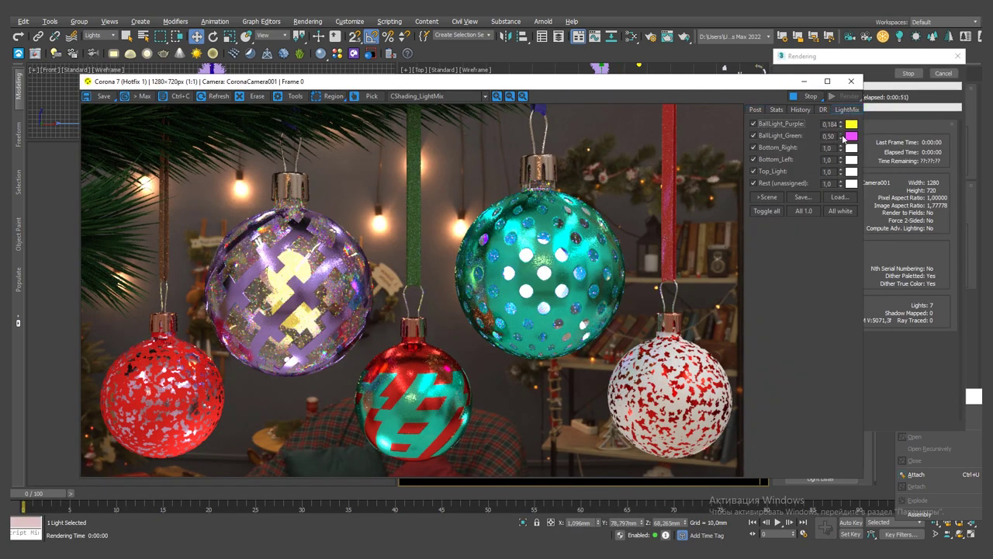
# Drag BallLight_Green's LightMix level down to 0.060.
pyautogui.moveTo(843, 138); pyautogui.dragTo(844, 140)
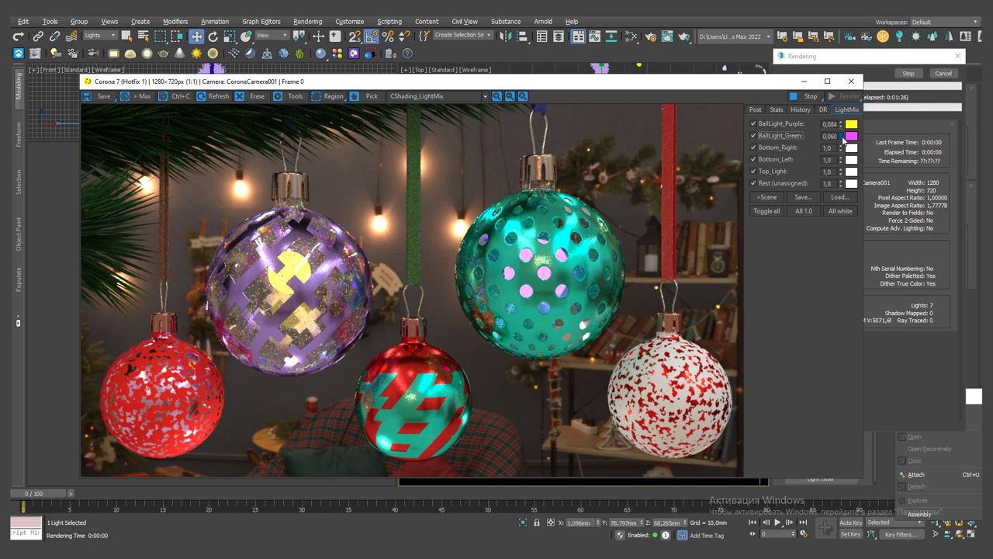
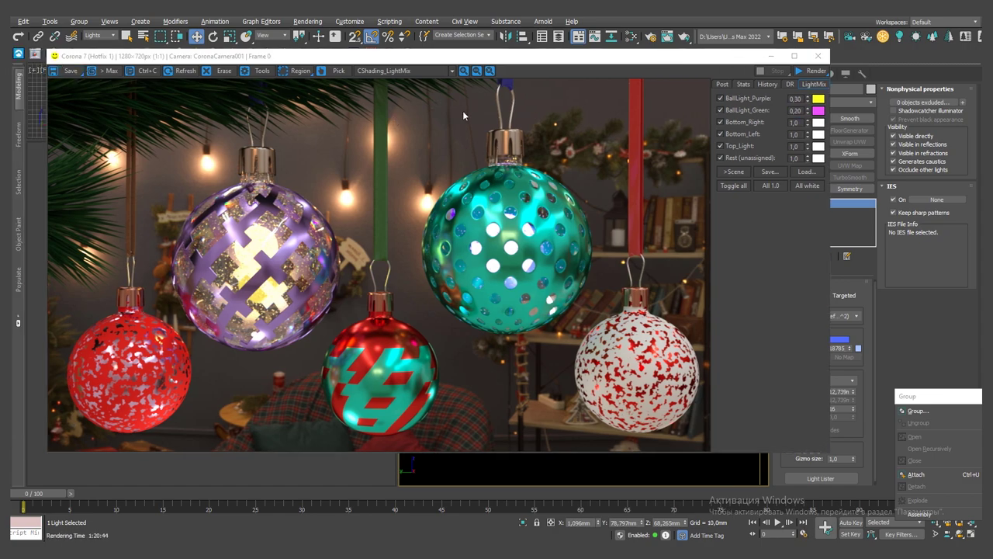
# Save the Alpha render element as the TIF file 3dNG_Alfa_01.tif, with gamma override.
pyautogui.click(404, 71)
pyautogui.click(370, 106)
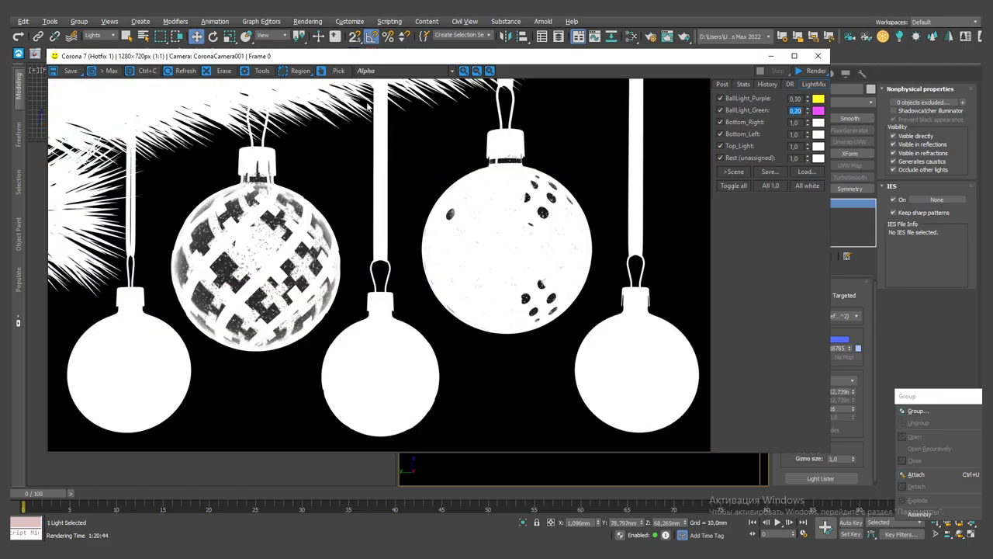
pyautogui.click(66, 71)
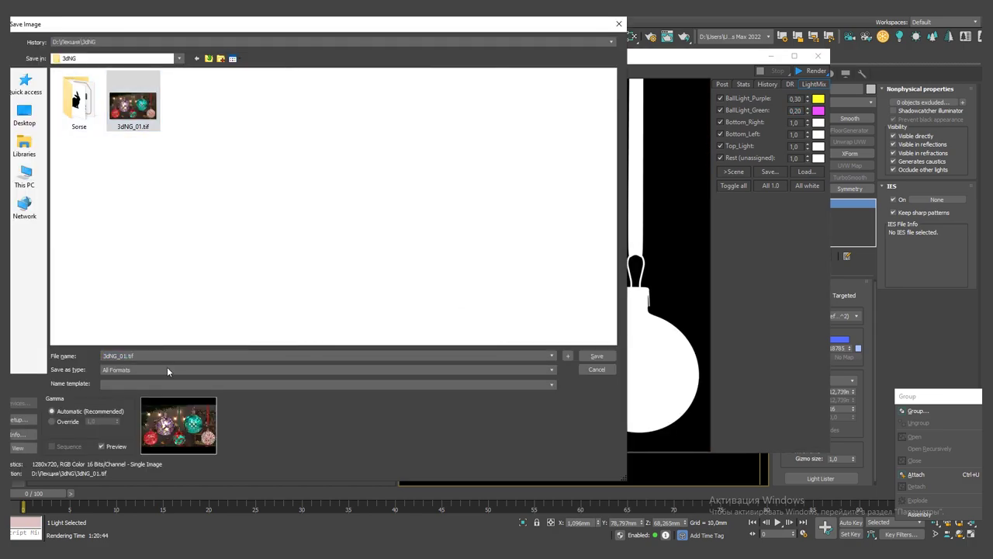
pyautogui.write('Alfa_')
pyautogui.click(167, 371)
pyautogui.click(119, 485)
pyautogui.click(76, 423)
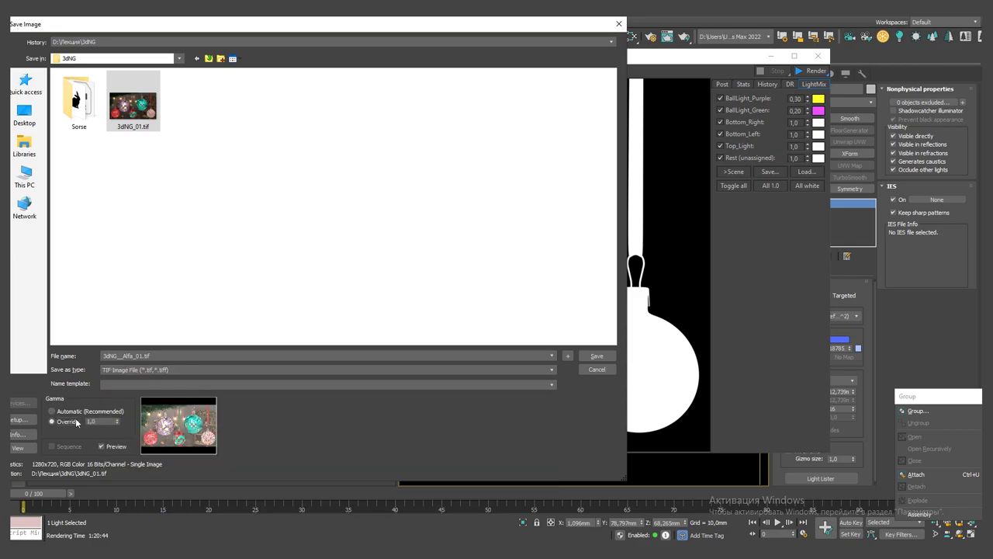
pyautogui.click(596, 355)
pyautogui.click(377, 277)
# Show the CShading_LightMix beauty render and set tone-mapping Saturation to 0,012.
pyautogui.click(722, 84)
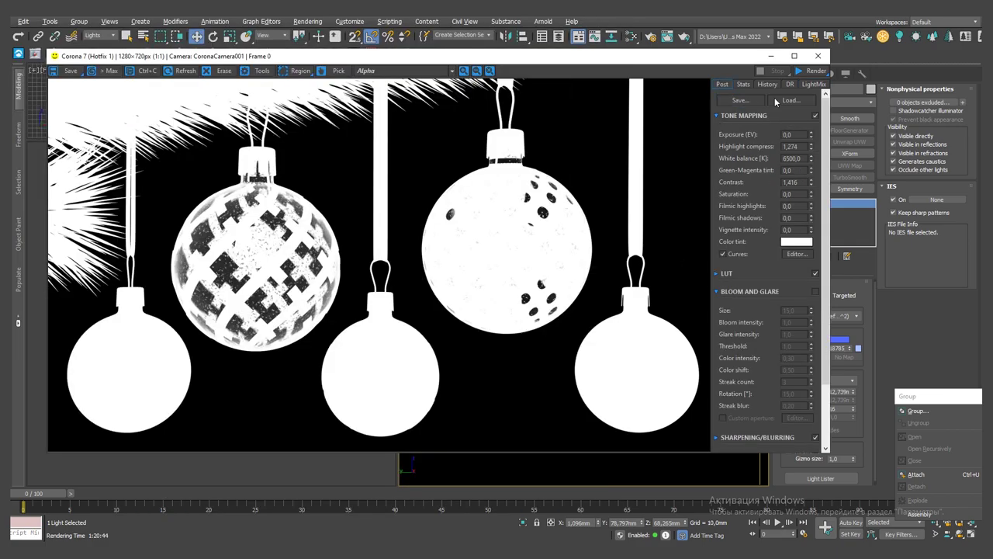
pyautogui.click(404, 70)
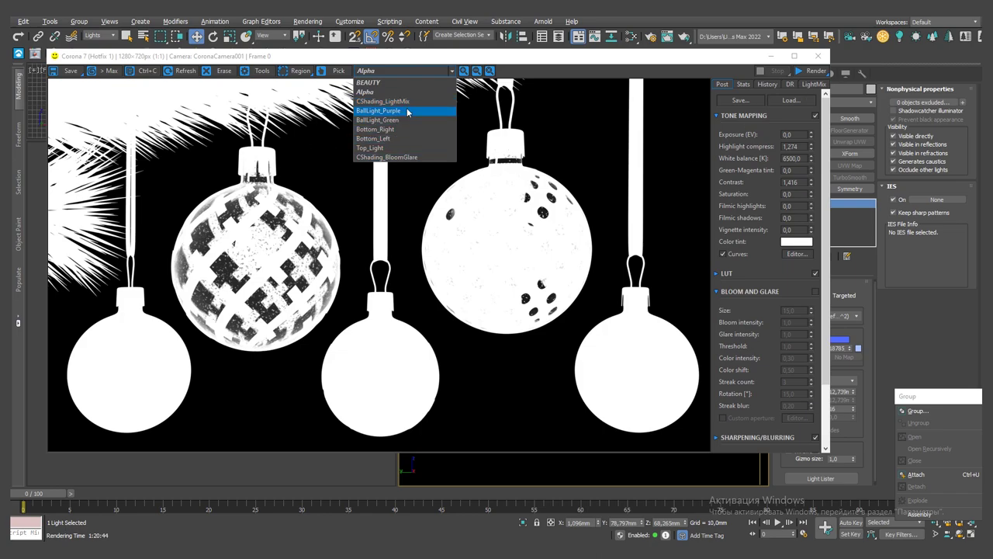
pyautogui.click(388, 102)
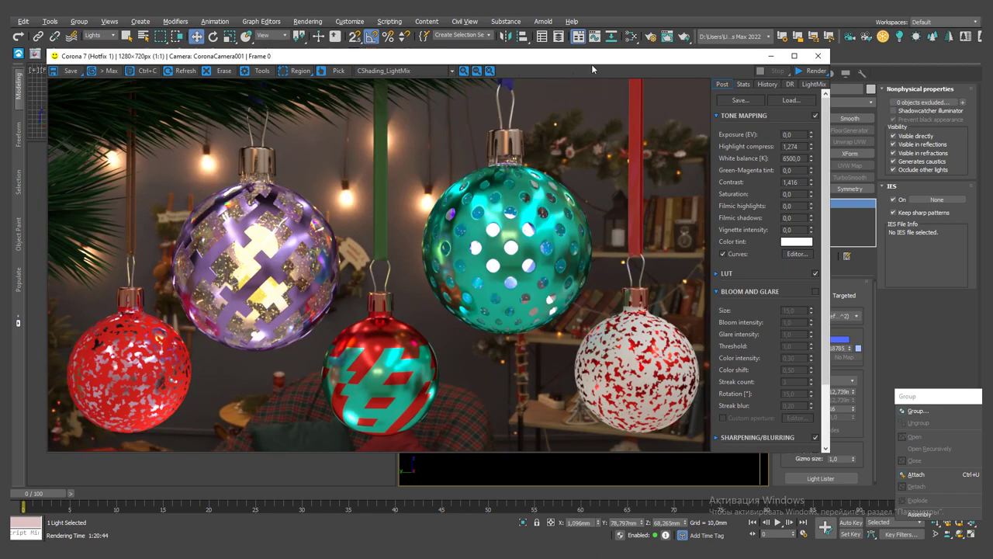
pyautogui.moveTo(593, 67); pyautogui.dragTo(490, 79)
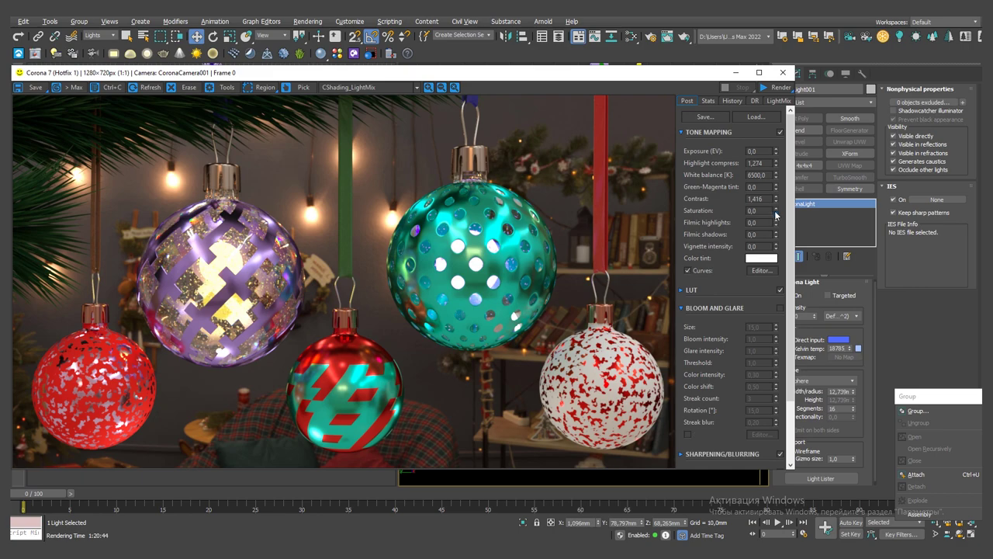
pyautogui.moveTo(775, 211); pyautogui.dragTo(775, 218)
pyautogui.rightClick(775, 210)
# Save the colour render as 3dNG_02.tif with gamma override, then switch off the curves/LUT grading.
pyautogui.click(32, 87)
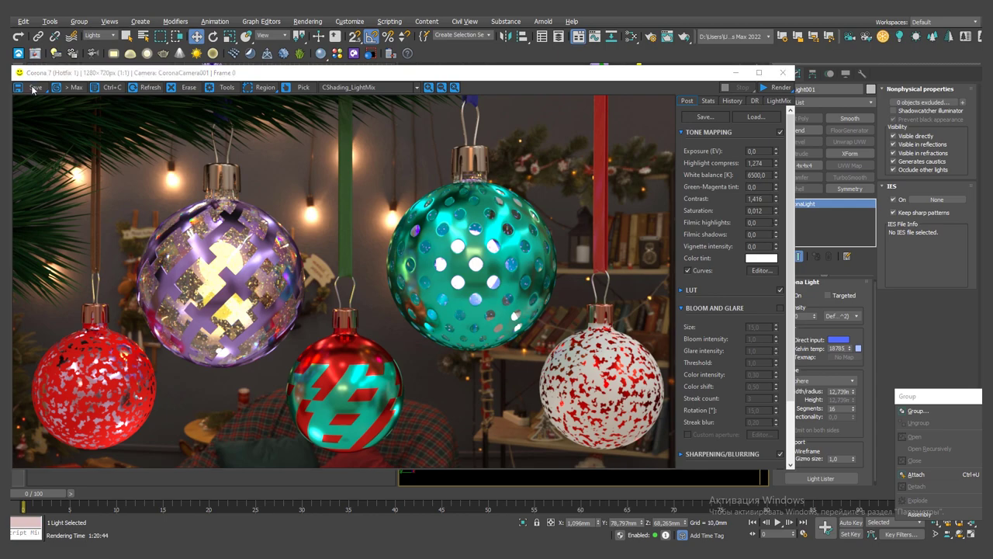
pyautogui.click(52, 422)
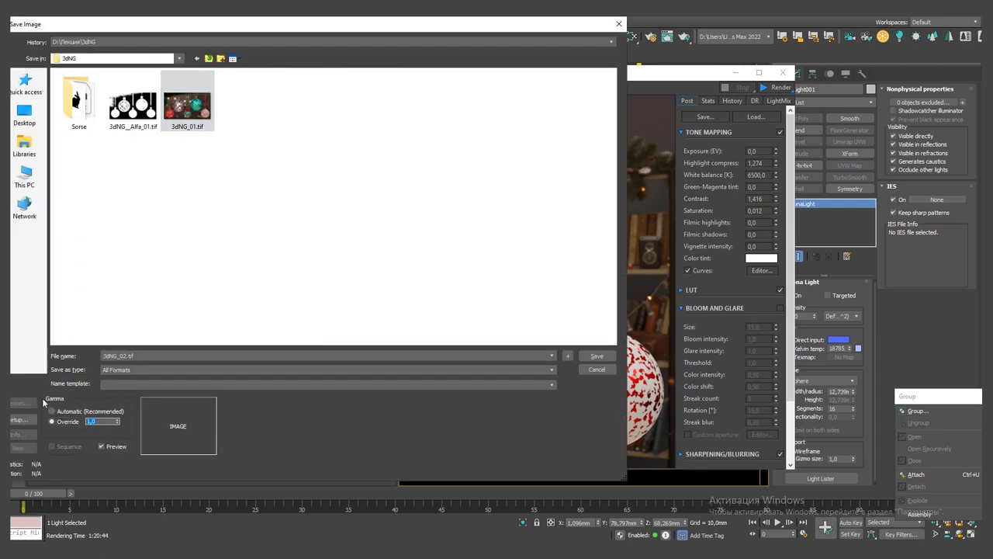
pyautogui.click(382, 369)
pyautogui.click(233, 487)
pyautogui.click(597, 356)
pyautogui.click(376, 275)
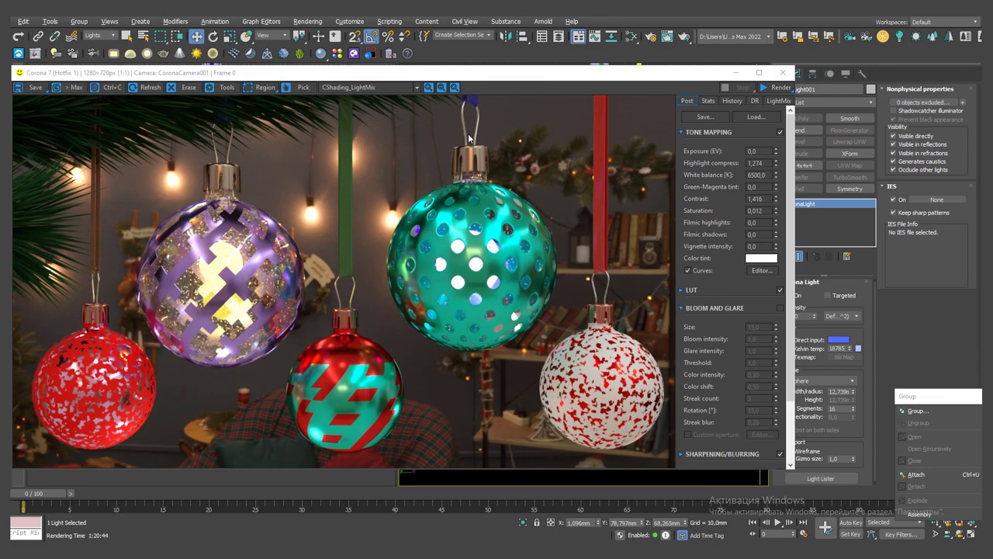
pyautogui.click(687, 271)
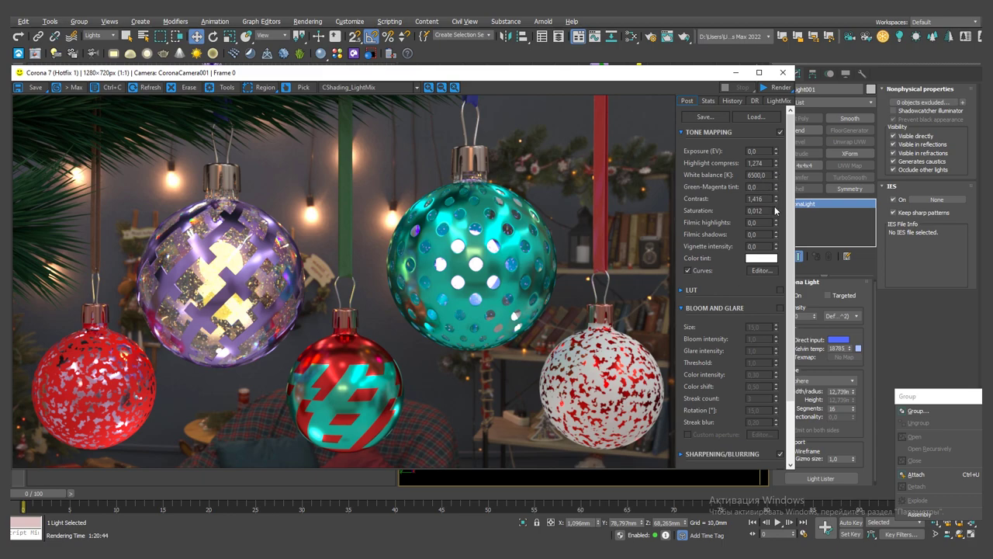
# Drop Highlight compress to 0,742 and Contrast to 1,077, then save as 3dNG_03.tif.
pyautogui.moveTo(776, 163)
pyautogui.mouseDown()
pyautogui.moveTo(773, 231)
pyautogui.moveTo(784, 268)
pyautogui.moveTo(782, 233)
pyautogui.mouseUp()
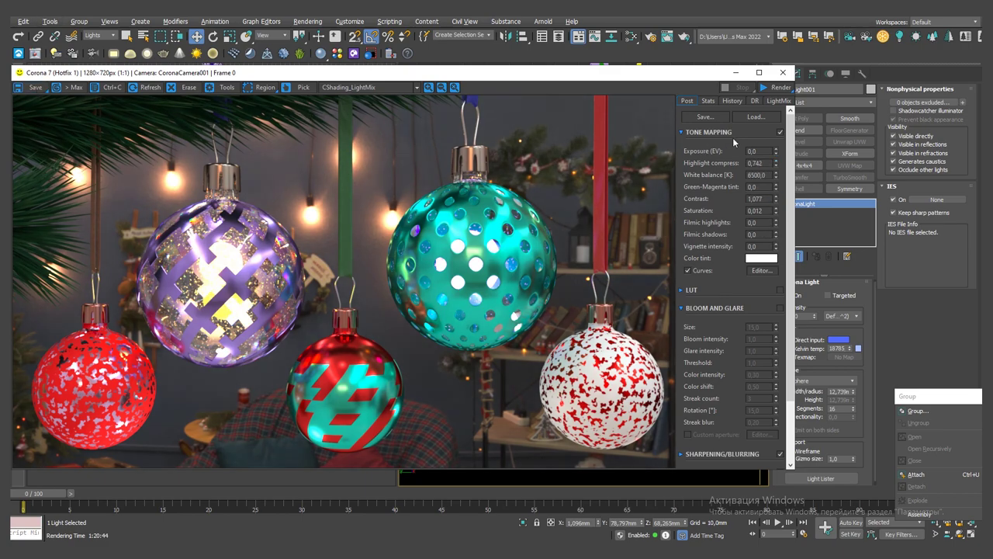
pyautogui.click(31, 87)
pyautogui.click(240, 104)
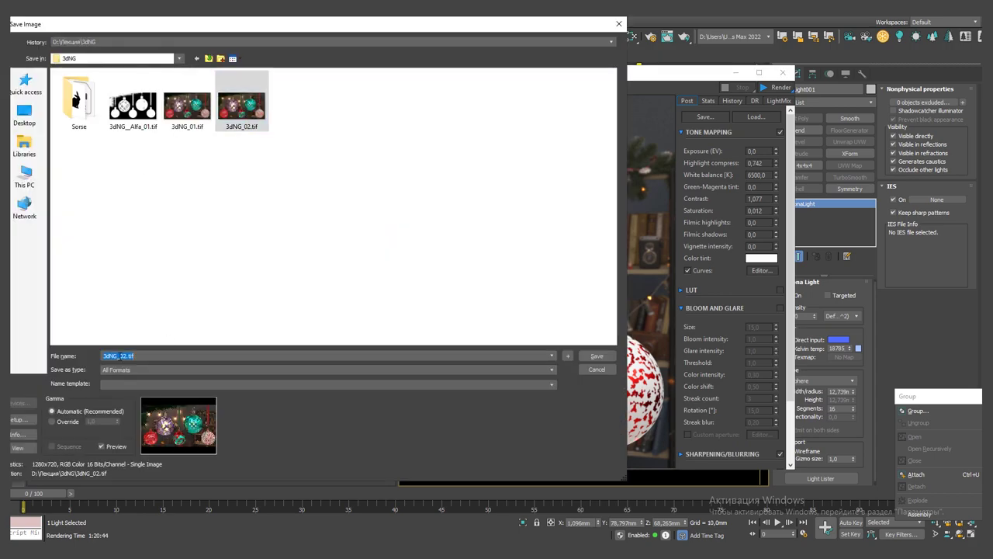
pyautogui.press('BackSpace')
pyautogui.write('3')
pyautogui.click(194, 370)
pyautogui.click(194, 473)
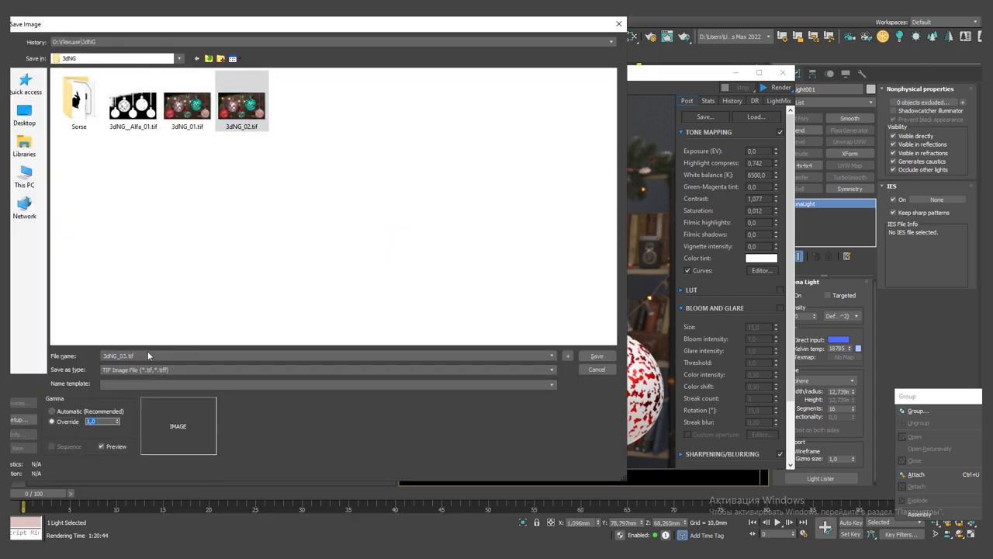
pyautogui.click(597, 357)
pyautogui.click(368, 280)
# In LightMix, dim the unassigned ambient light and make the Bottom_Left light pink and brighter.
pyautogui.click(459, 70)
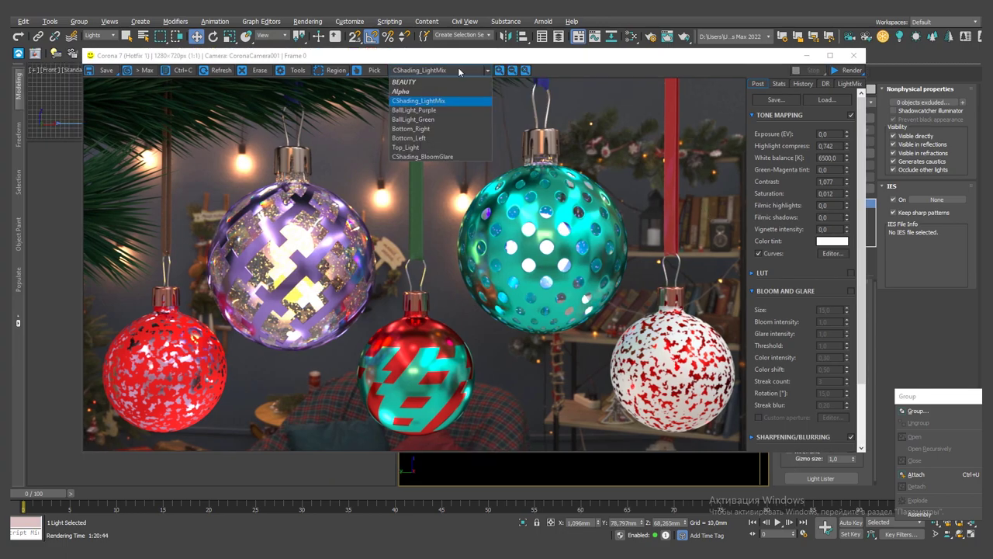
pyautogui.click(849, 83)
pyautogui.click(757, 157)
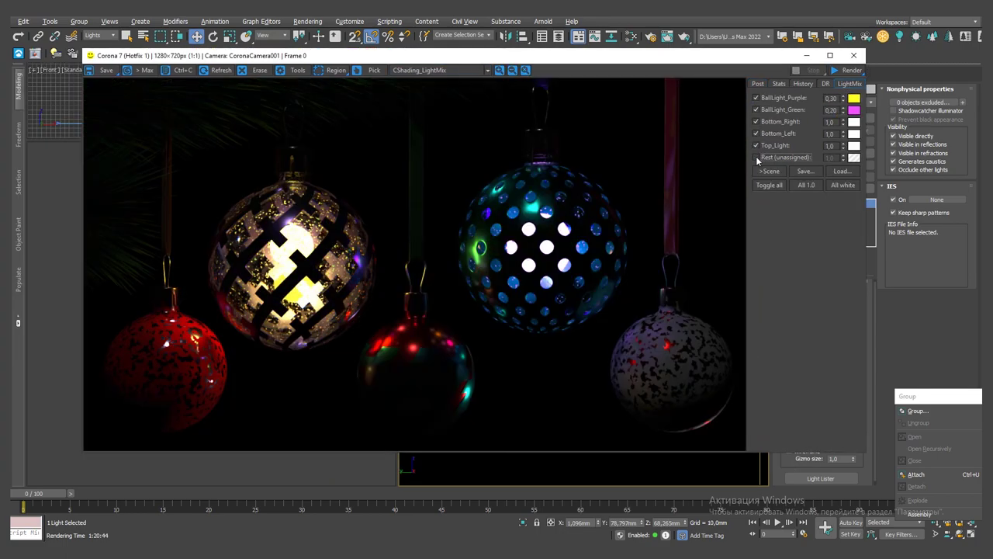
pyautogui.click(756, 156)
pyautogui.moveTo(843, 158); pyautogui.dragTo(857, 288)
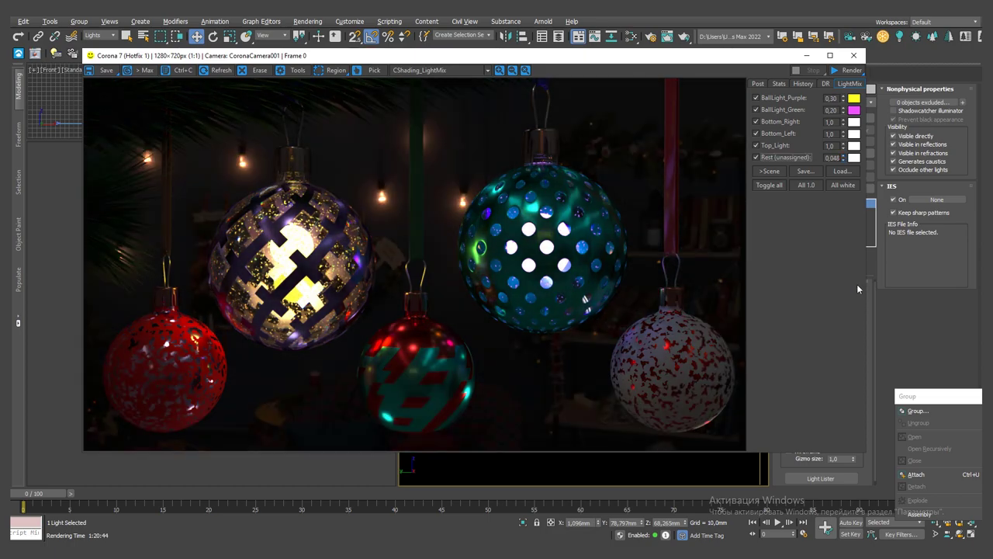
pyautogui.moveTo(843, 136); pyautogui.dragTo(844, 108)
pyautogui.click(854, 134)
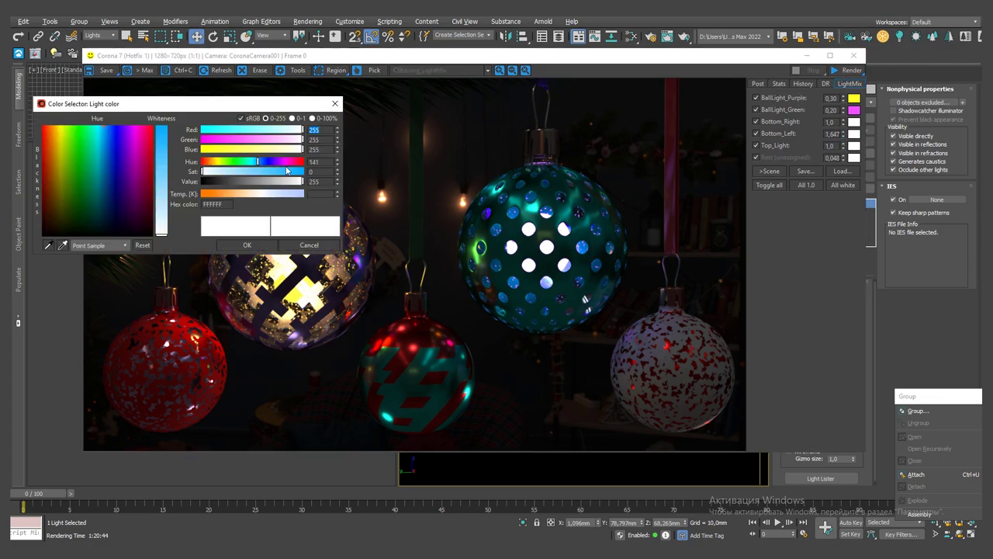
pyautogui.click(141, 132)
pyautogui.click(247, 244)
pyautogui.moveTo(844, 135); pyautogui.dragTo(844, 141)
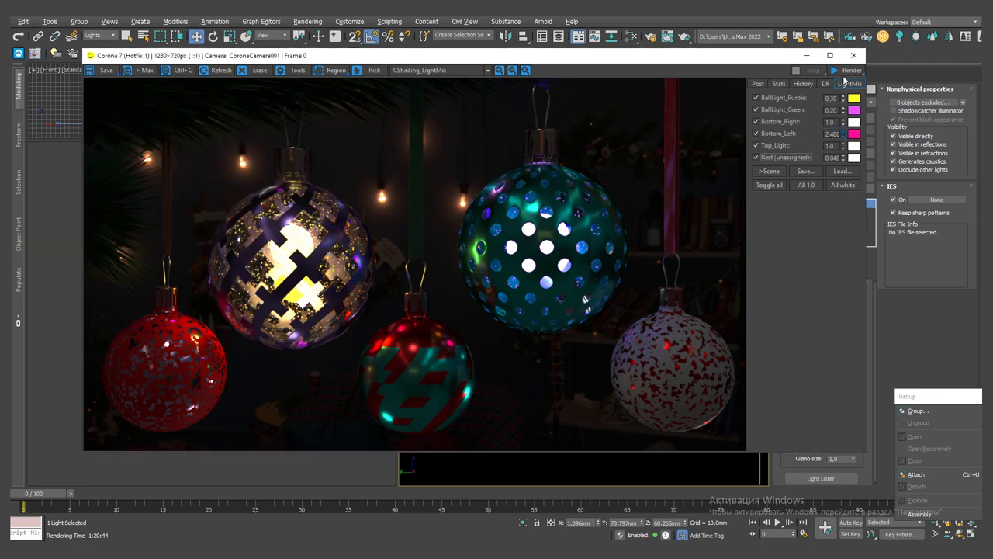
# Make the Top_Light lime green and brighter, and raise the highlight compression.
pyautogui.click(756, 146)
pyautogui.click(757, 146)
pyautogui.click(854, 146)
pyautogui.click(68, 140)
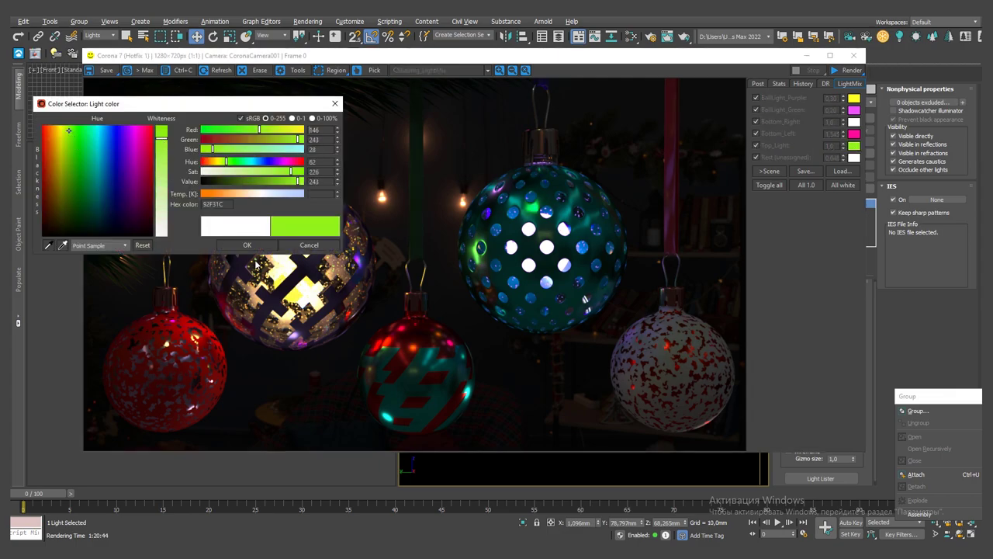
pyautogui.click(247, 244)
pyautogui.moveTo(843, 146); pyautogui.dragTo(838, 80)
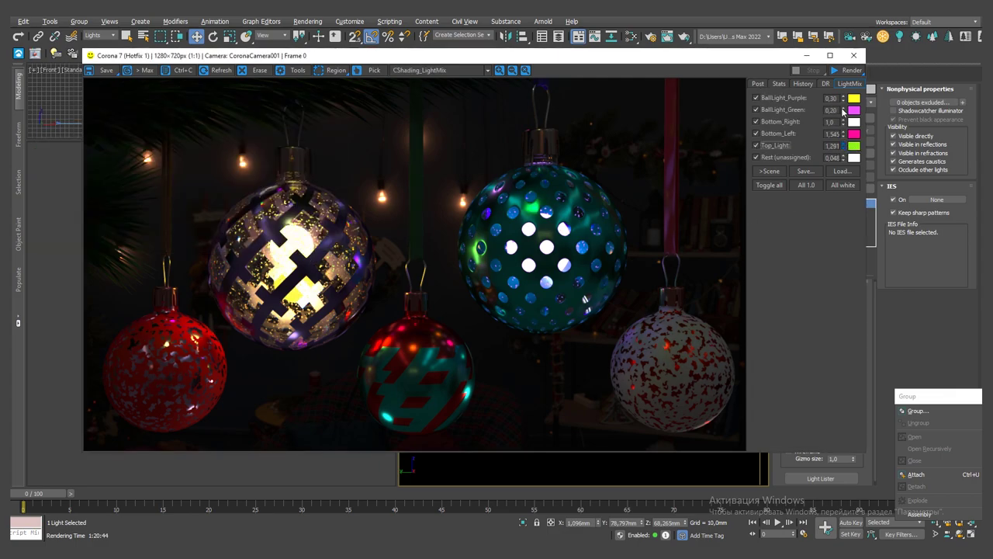
pyautogui.click(756, 146)
pyautogui.click(756, 146)
pyautogui.click(758, 83)
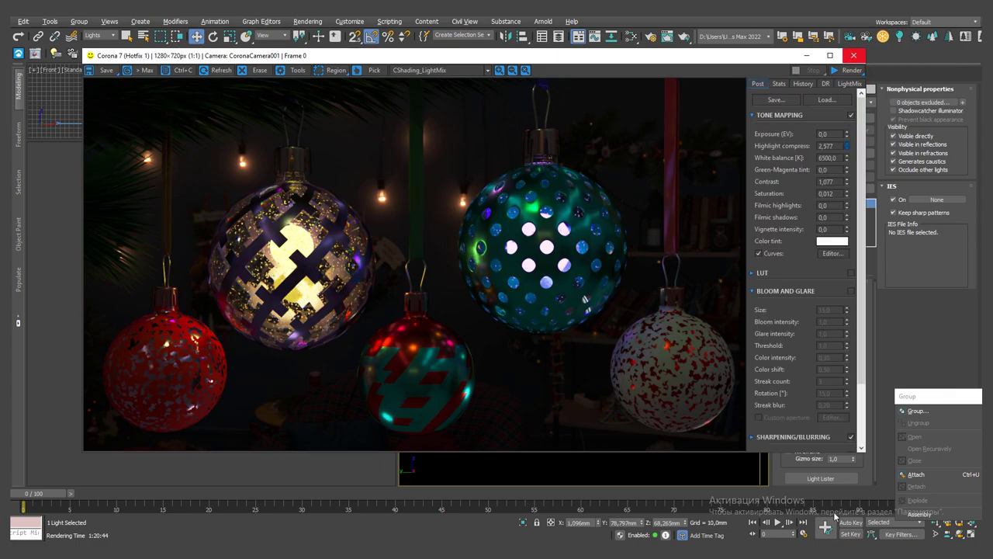
pyautogui.moveTo(847, 146); pyautogui.dragTo(847, 93)
# Make the Bottom_Right light red and strongly brighter, leaving the ambient light unchanged.
pyautogui.click(850, 83)
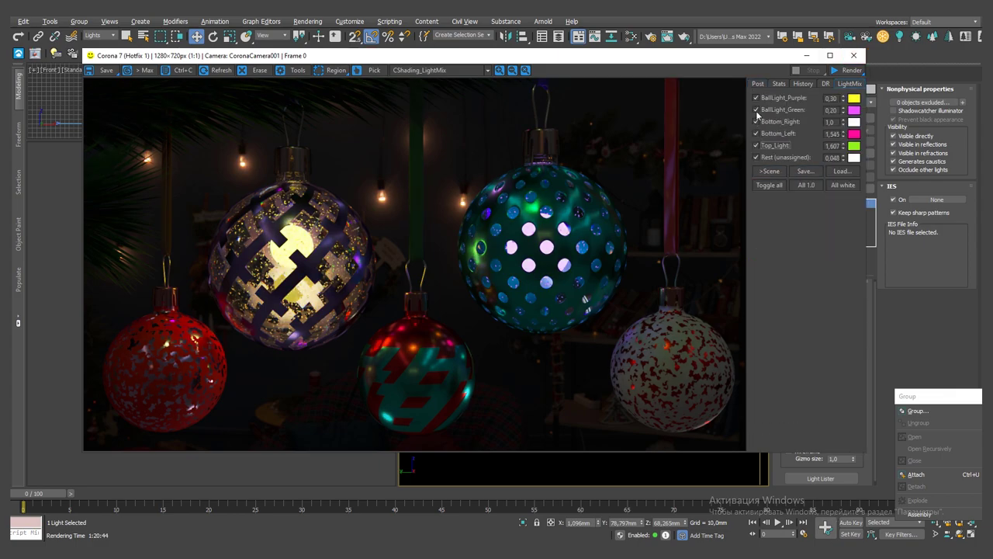
pyautogui.click(756, 122)
pyautogui.click(854, 121)
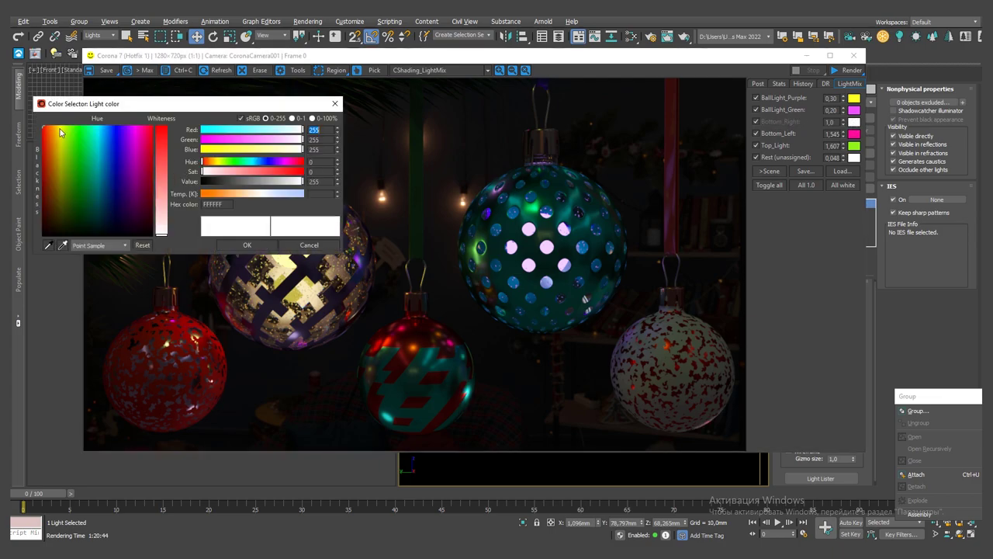
pyautogui.click(60, 128)
pyautogui.click(163, 129)
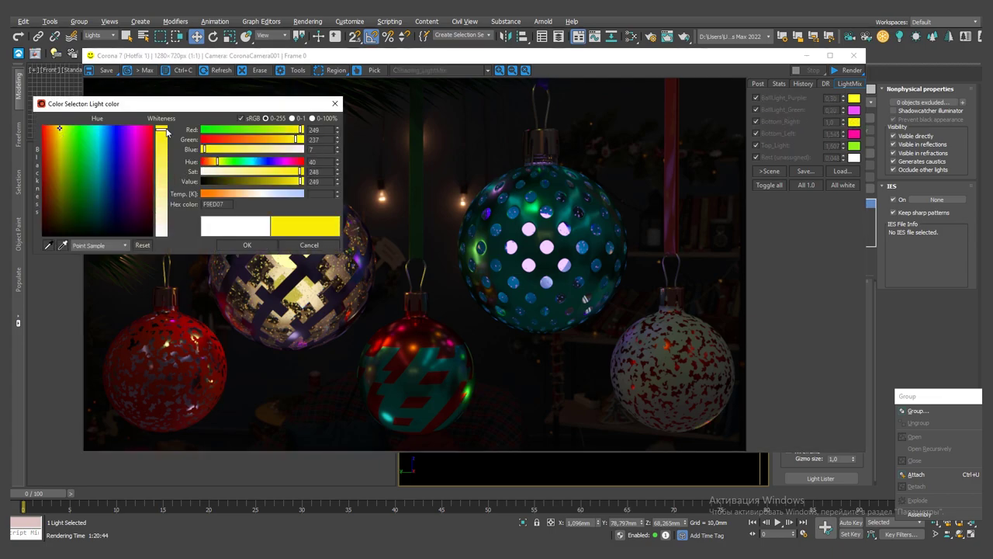
pyautogui.click(97, 128)
pyautogui.click(152, 130)
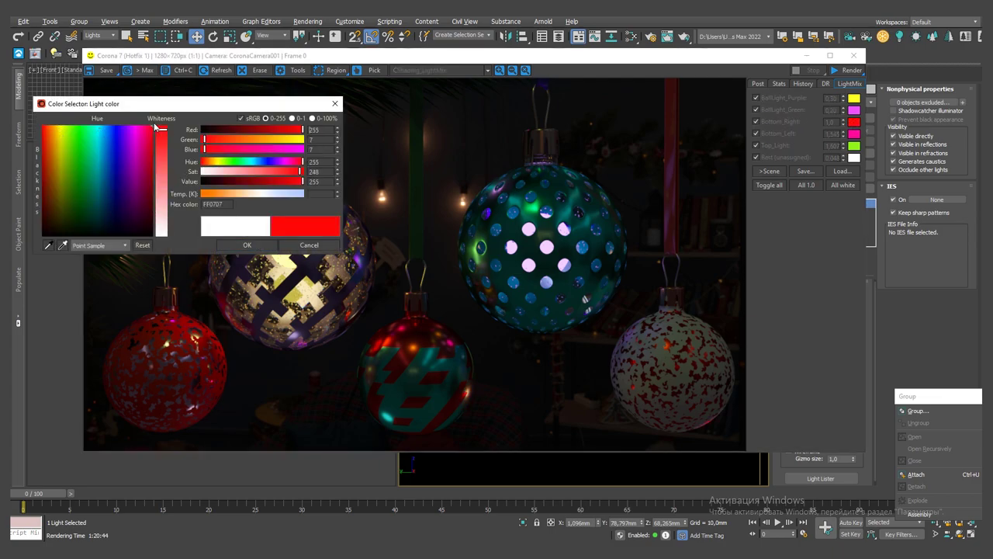
pyautogui.click(247, 245)
pyautogui.moveTo(844, 122); pyautogui.dragTo(867, 253)
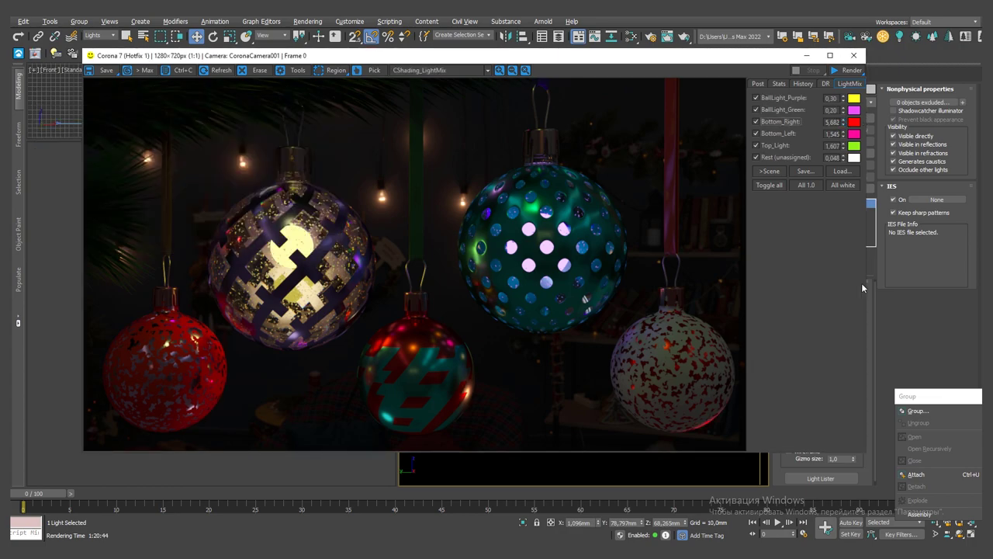
pyautogui.click(844, 156)
pyautogui.click(843, 160)
# Lower the contrast and save the night render as 3dNG_04.tif with gamma override 2.2.
pyautogui.click(759, 83)
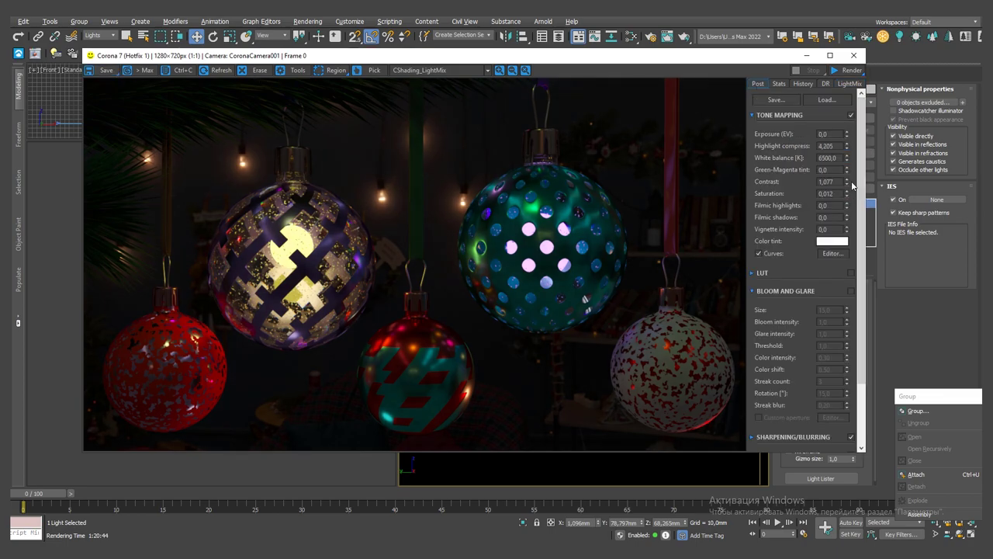
pyautogui.moveTo(847, 183); pyautogui.dragTo(853, 209)
pyautogui.click(102, 70)
pyautogui.click(296, 105)
pyautogui.click(126, 356)
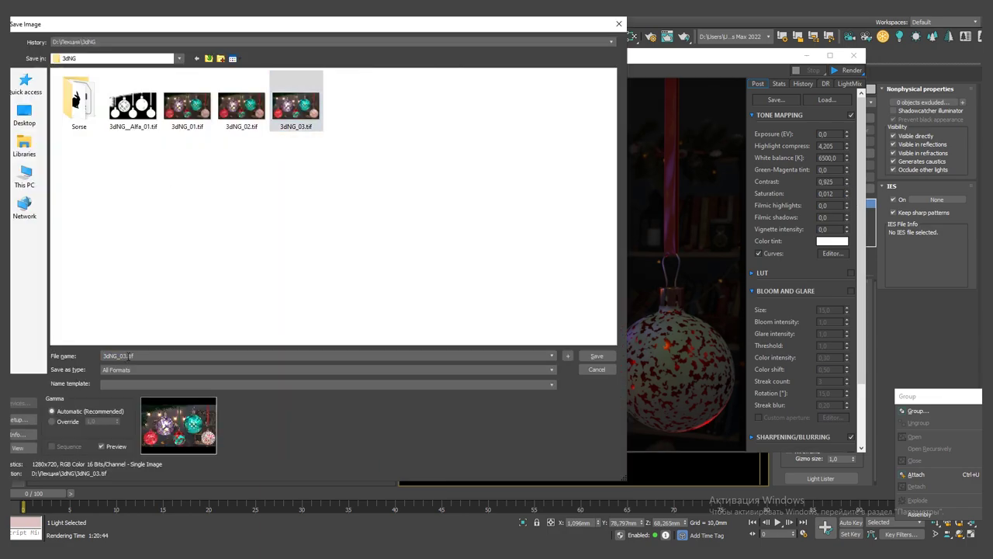
pyautogui.click(193, 370)
pyautogui.click(193, 479)
pyautogui.click(62, 422)
pyautogui.write('2,2')
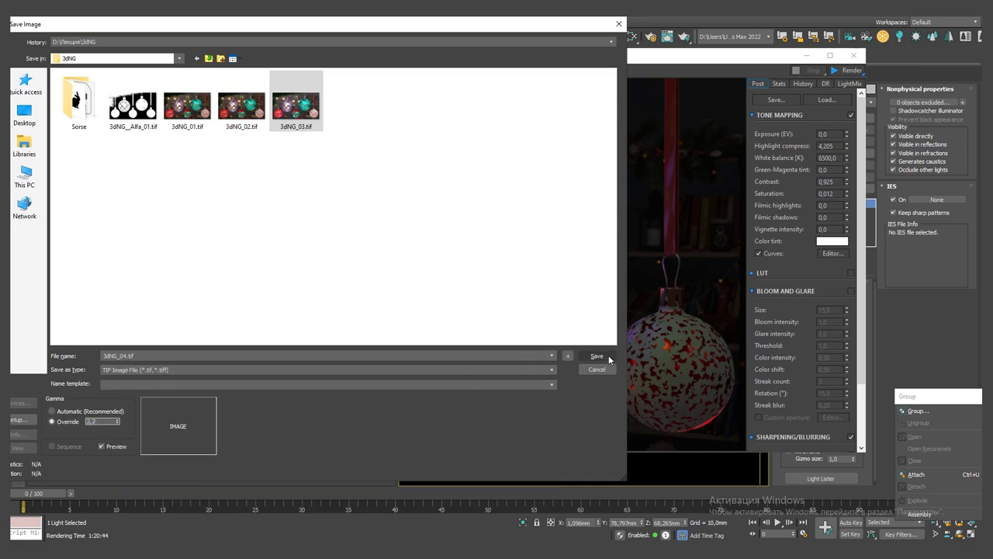
pyautogui.click(597, 356)
pyautogui.click(371, 288)
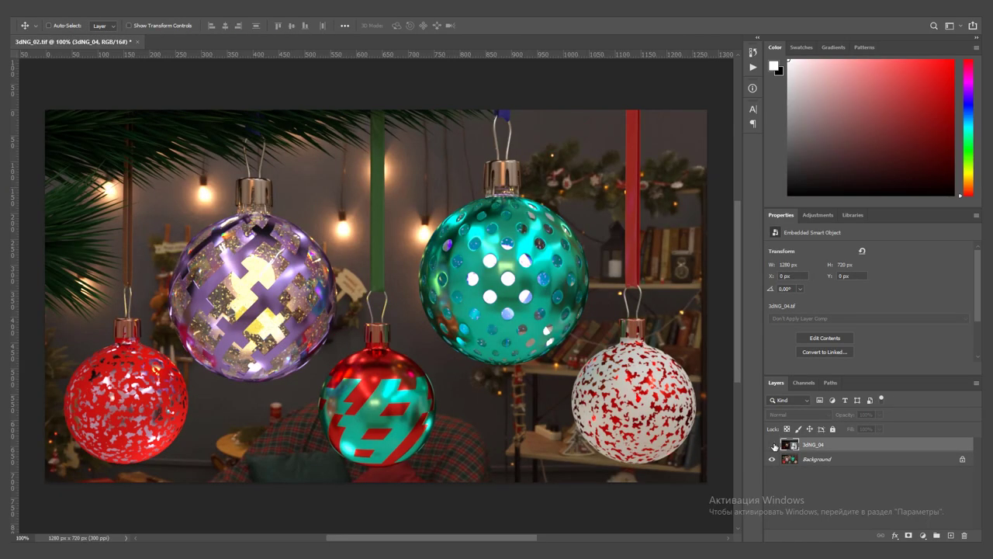
# Duplicate the 3dNG_04 layer, hide the copy, and add a layer mask to 3dNG_04.
pyautogui.click(772, 445)
pyautogui.click(772, 445)
pyautogui.moveTo(813, 444); pyautogui.dragTo(951, 536)
pyautogui.click(772, 458)
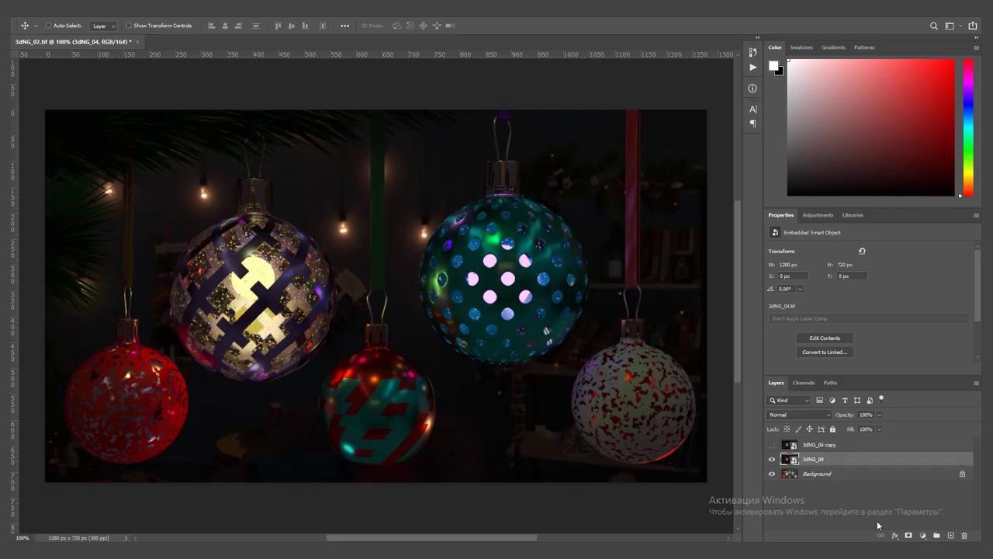
pyautogui.click(909, 535)
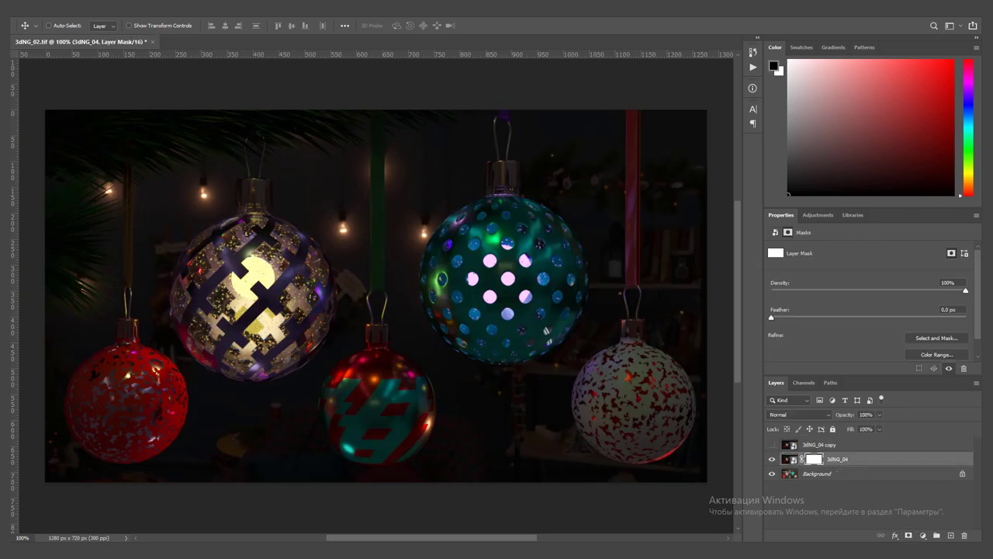
# Fill the 3dNG_04 mask with a vertical linear gradient running bottom to top.
pyautogui.press('g')
pyautogui.moveTo(380, 295); pyautogui.dragTo(379, 100)
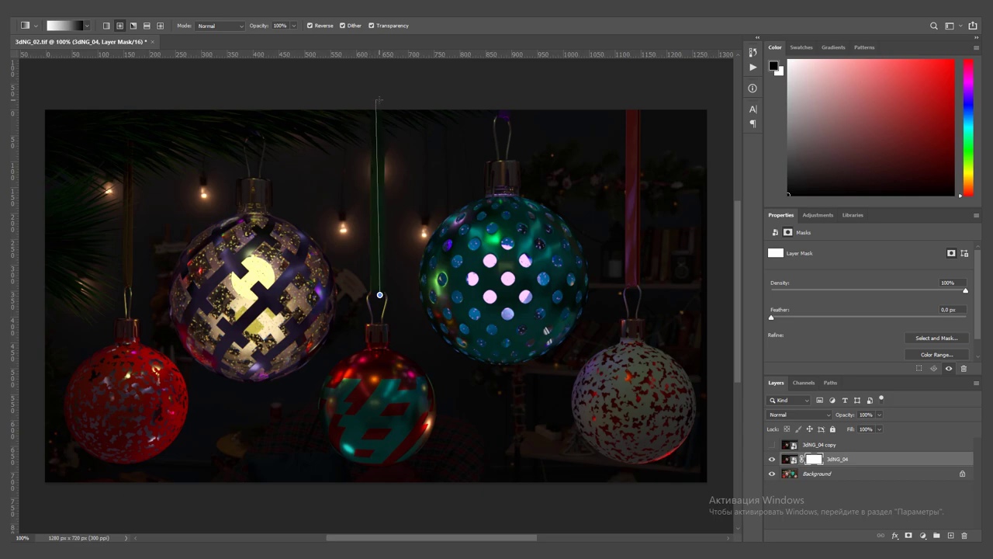
pyautogui.hotkey('ctrl', 'z')
pyautogui.click(86, 26)
pyautogui.click(86, 25)
pyautogui.click(147, 28)
pyautogui.moveTo(368, 295); pyautogui.dragTo(364, 118)
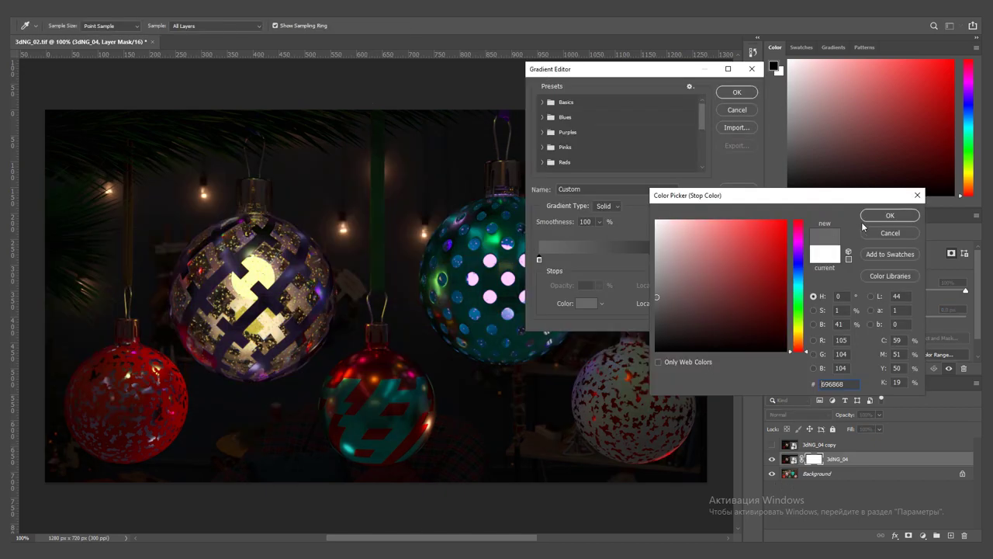
pyautogui.click(871, 218)
pyautogui.press('Return')
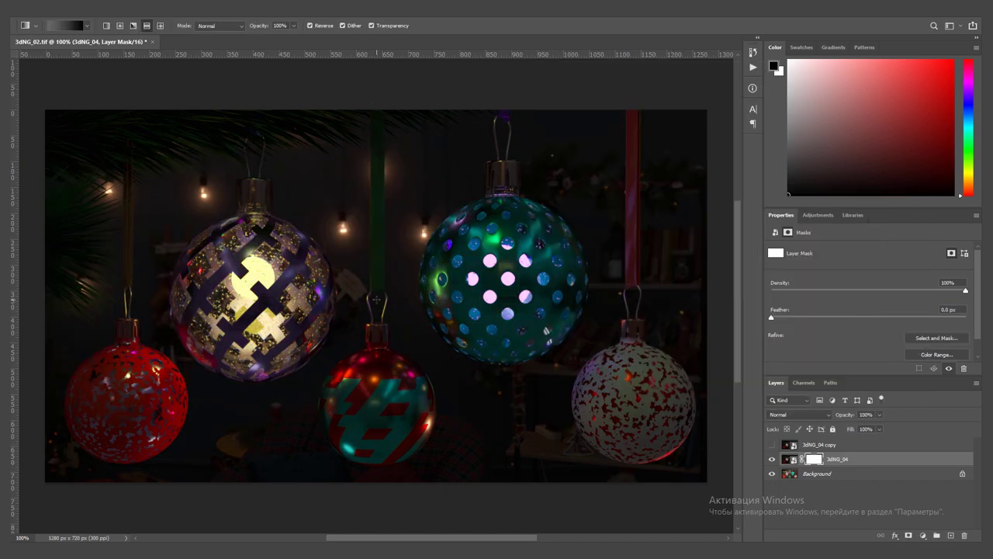
pyautogui.moveTo(377, 299); pyautogui.dragTo(377, 98)
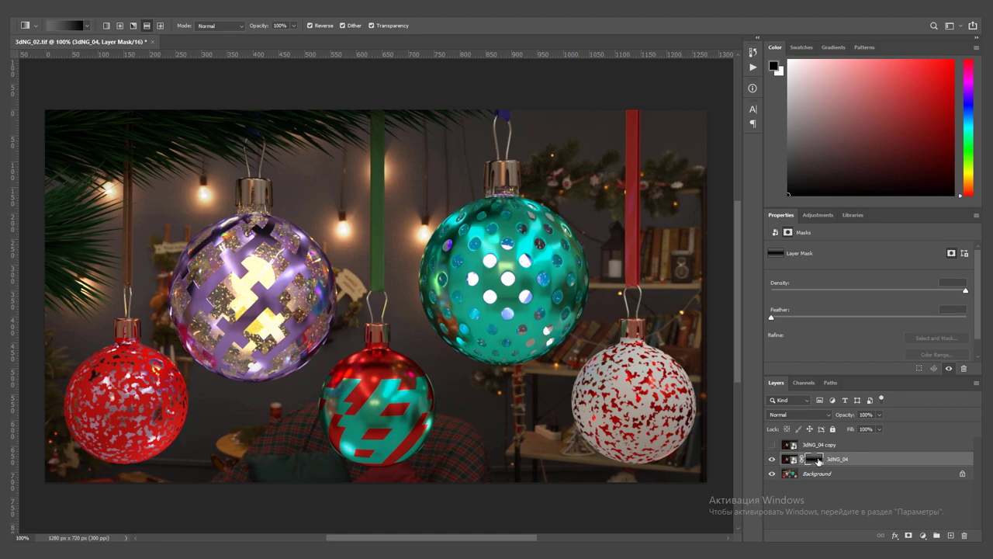
# Check the masked result and set the 3dNG_04 layer's blend mode to Multiply.
pyautogui.keyDown('alt'); pyautogui.click(814, 463); pyautogui.keyUp('alt')
pyautogui.keyDown('alt'); pyautogui.click(815, 462); pyautogui.keyUp('alt')
pyautogui.keyDown('shift'); pyautogui.click(815, 463); pyautogui.keyUp('shift')
pyautogui.keyDown('shift'); pyautogui.click(815, 463); pyautogui.keyUp('shift')
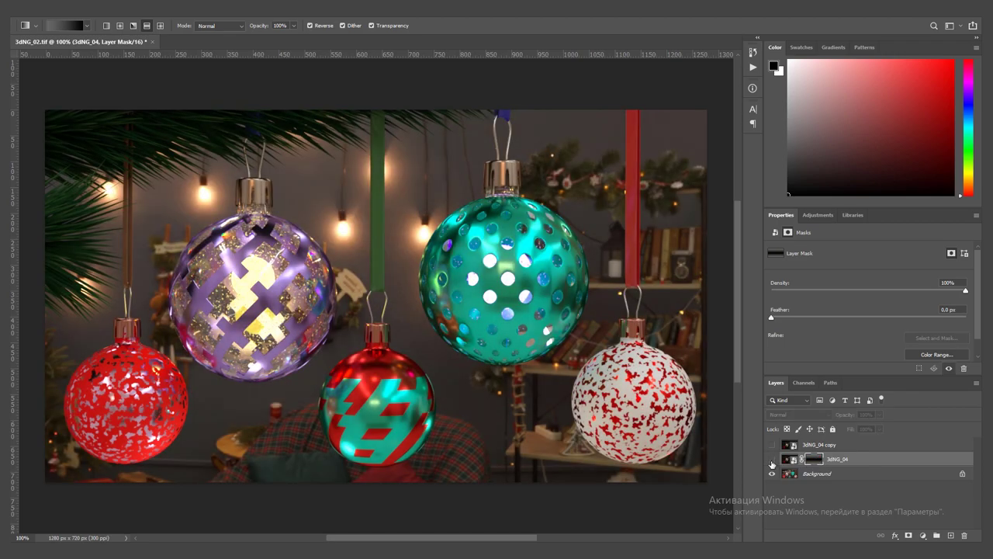
pyautogui.keyDown('shift'); pyautogui.click(813, 462); pyautogui.keyUp('shift')
pyautogui.keyDown('shift'); pyautogui.click(813, 462); pyautogui.keyUp('shift')
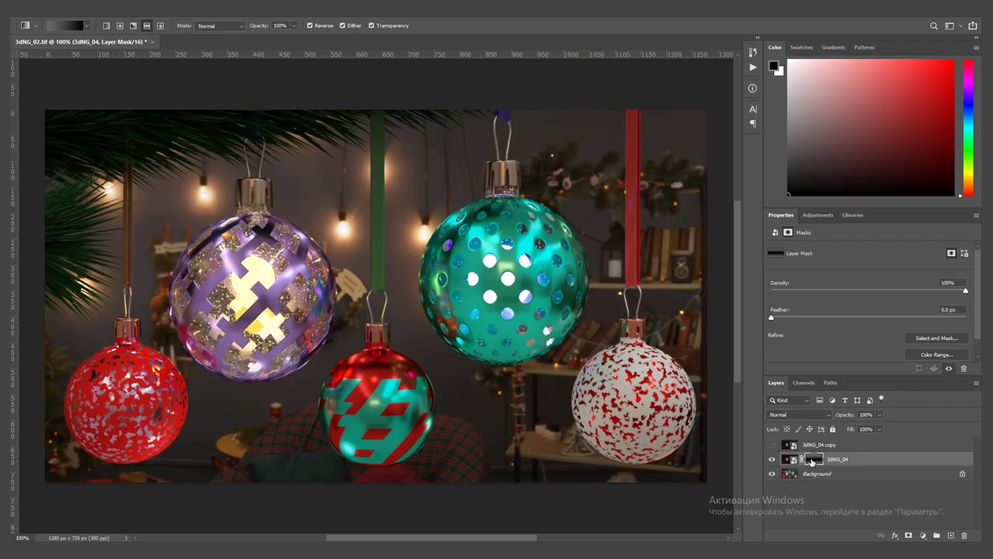
pyautogui.click(772, 460)
pyautogui.click(772, 460)
pyautogui.click(799, 415)
pyautogui.click(784, 328)
pyautogui.click(772, 460)
pyautogui.click(773, 459)
pyautogui.click(772, 459)
pyautogui.click(772, 459)
# Duplicate 3dNG_04 and group both render layers together with Ctrl+G.
pyautogui.keyDown('alt'); pyautogui.scroll(-5, 417, 317); pyautogui.keyUp('alt')
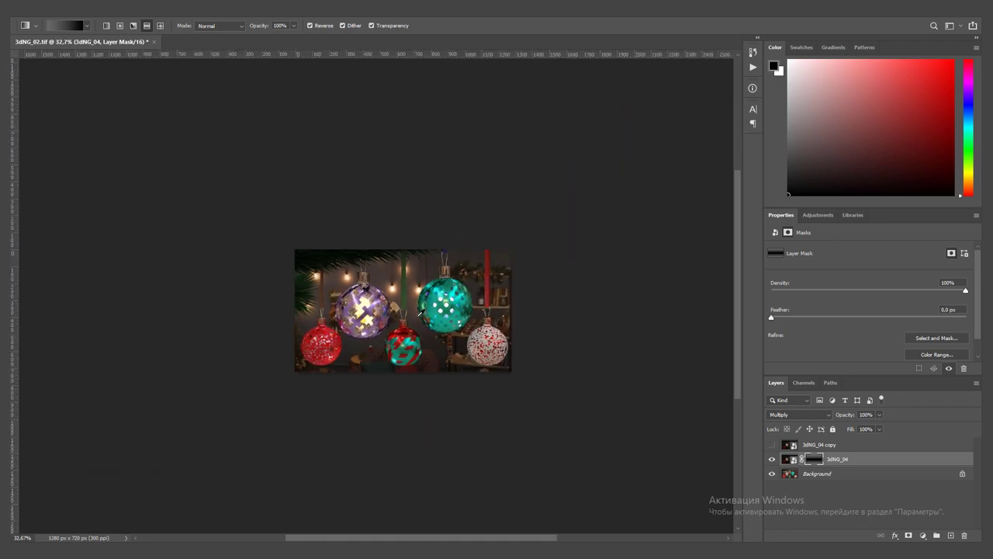
pyautogui.click(773, 459)
pyautogui.click(772, 459)
pyautogui.hotkey('ctrl', 'j')
pyautogui.keyDown('shift'); pyautogui.click(867, 474); pyautogui.keyUp('shift')
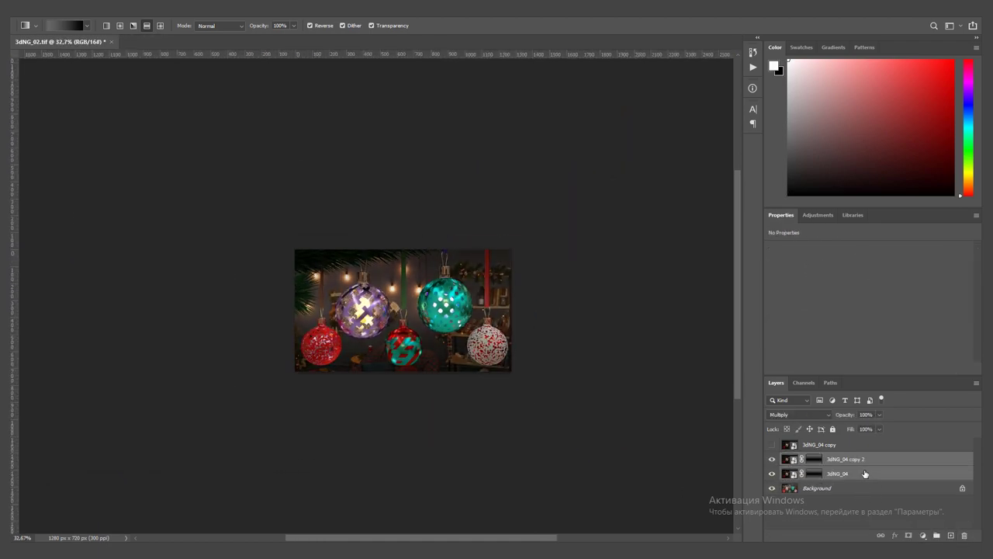
pyautogui.hotkey('ctrl', 'g')
pyautogui.click(773, 458)
pyautogui.click(772, 458)
# Build Group 2 copy masked with the 3dNG_Alfa_01 alpha, then hide the alpha layer.
pyautogui.keyDown('alt'); pyautogui.scroll(2, 426, 277); pyautogui.keyUp('alt')
pyautogui.keyDown('alt'); pyautogui.scroll(1, 426, 276); pyautogui.keyUp('alt')
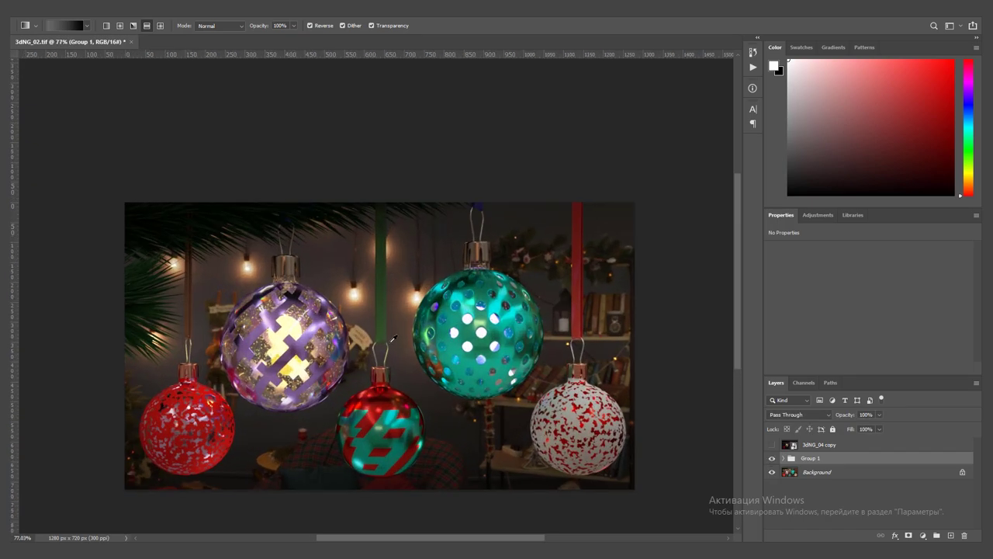
pyautogui.press('v')
pyautogui.scroll(-1, 419, 242)
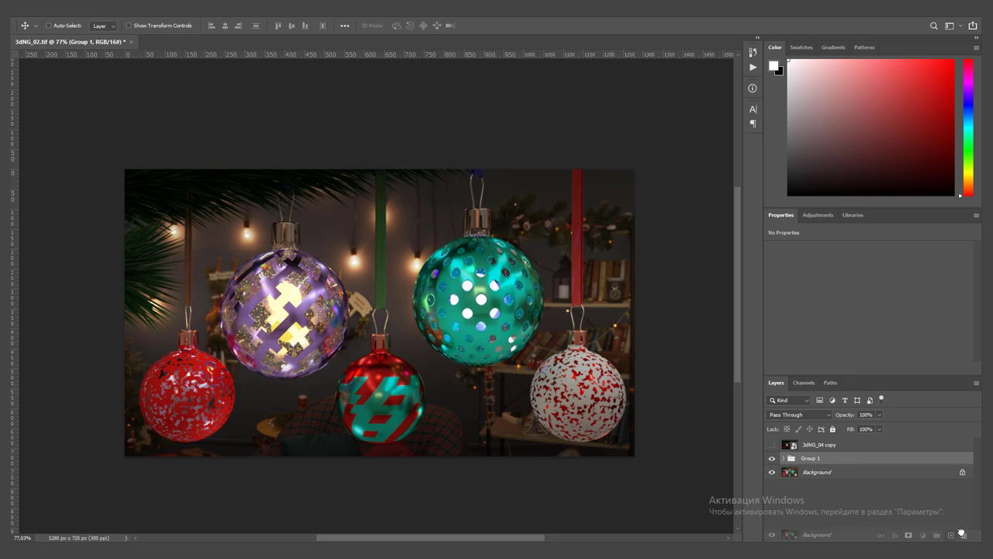
pyautogui.click(824, 471)
pyautogui.hotkey('ctrl', 'g')
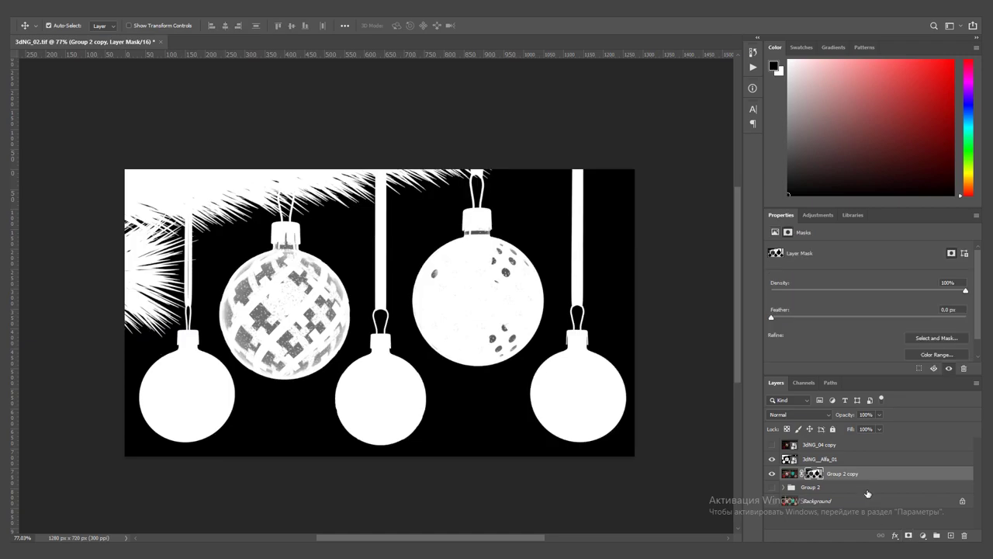
pyautogui.click(772, 459)
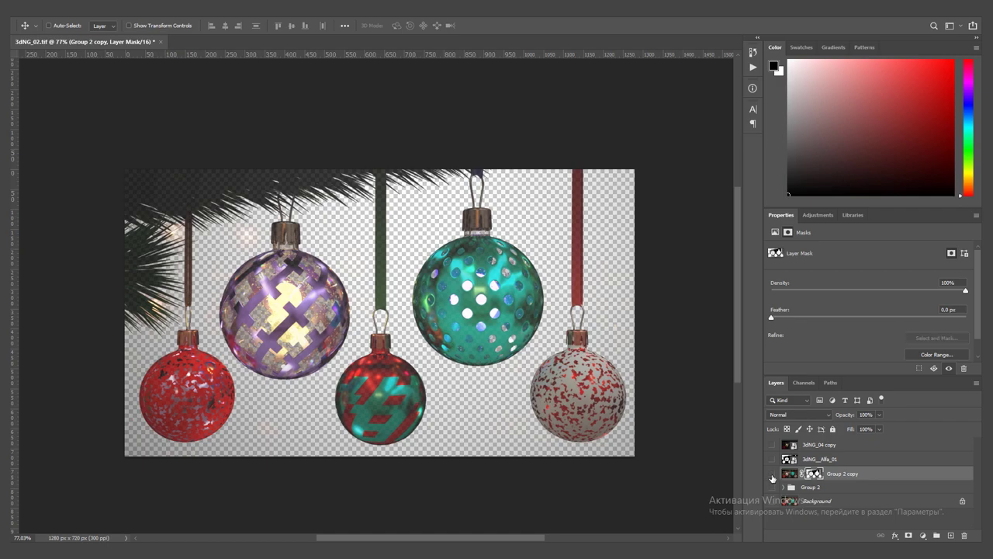
pyautogui.moveTo(820, 476); pyautogui.dragTo(815, 497)
# Show the Background room backdrop and compare it against the Group 2 copy mask.
pyautogui.click(817, 500)
pyautogui.click(772, 501)
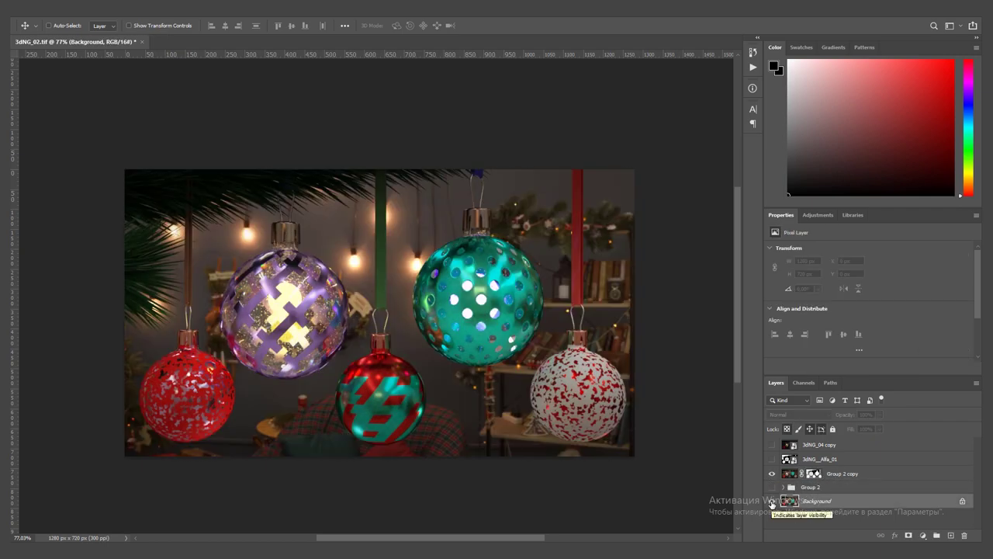
pyautogui.click(772, 501)
pyautogui.click(772, 501)
pyautogui.click(772, 500)
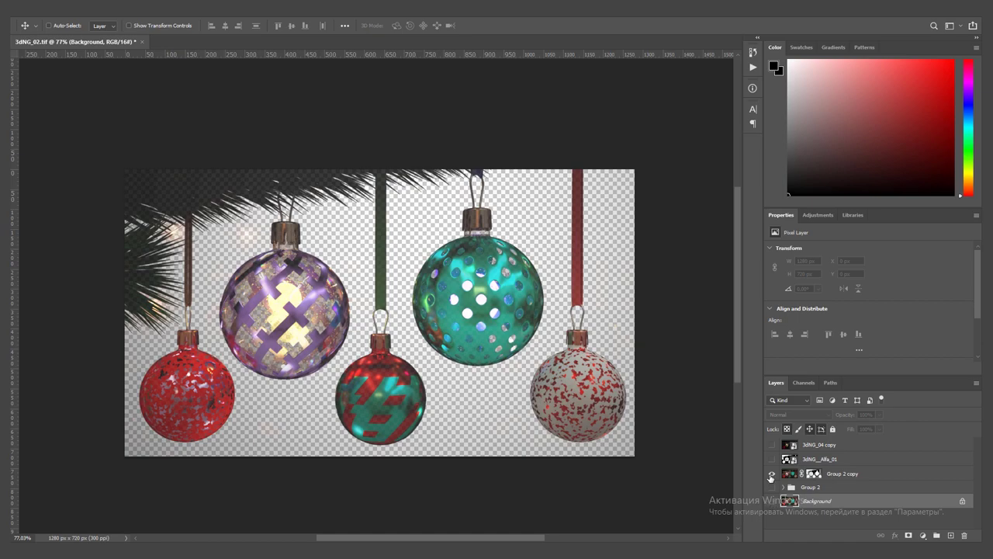
pyautogui.keyDown('alt'); pyautogui.click(813, 474); pyautogui.keyUp('alt')
pyautogui.click(792, 475)
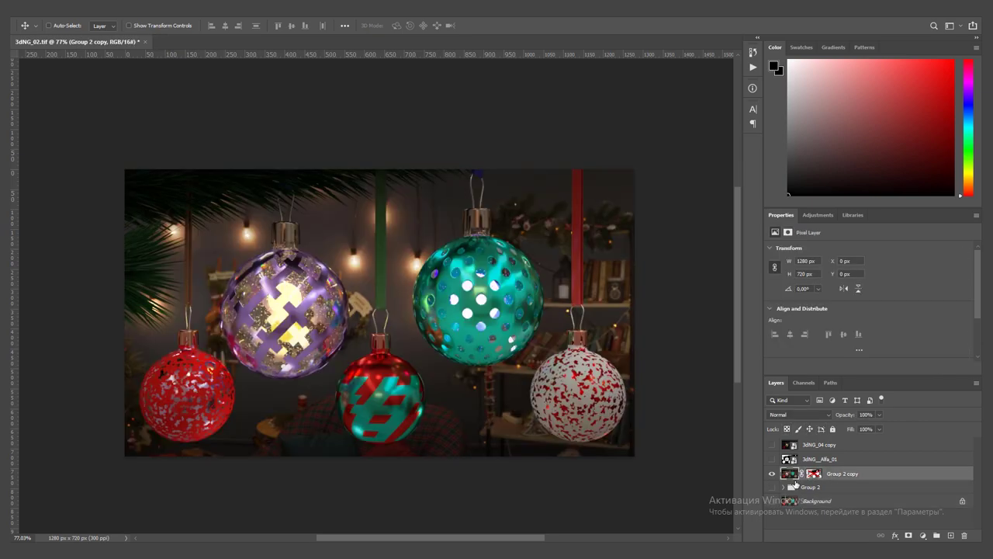
pyautogui.click(772, 475)
pyautogui.click(772, 475)
# Duplicate Group 2 copy twice to create Group 2 copy 2 and Group 2 copy 3.
pyautogui.hotkey('ctrl', 'j')
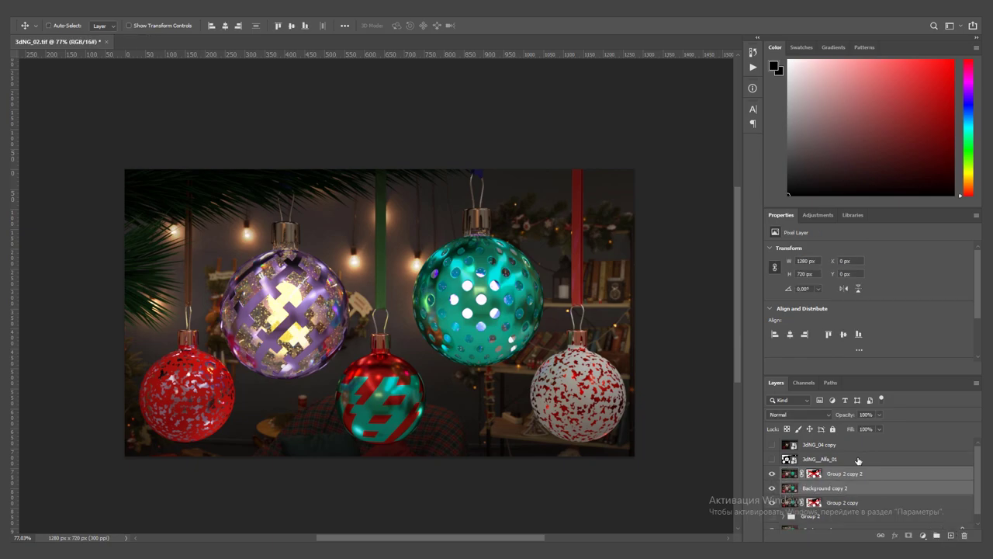
pyautogui.click(862, 487)
pyautogui.keyDown('shift'); pyautogui.click(854, 502); pyautogui.keyUp('shift')
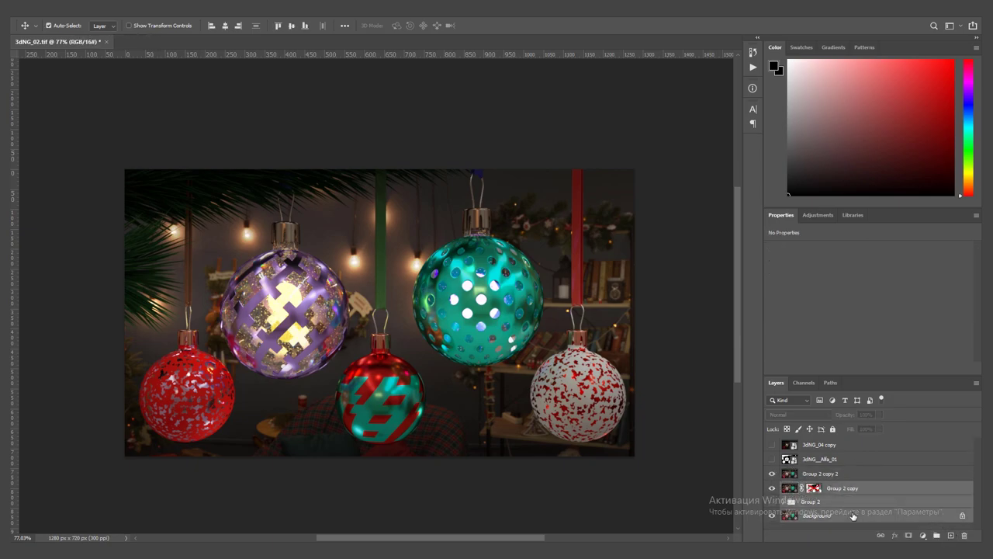
pyautogui.click(885, 485)
pyautogui.keyDown('shift'); pyautogui.click(861, 502); pyautogui.keyUp('shift')
pyautogui.keyDown('ctrl'); pyautogui.click(859, 503); pyautogui.keyUp('ctrl')
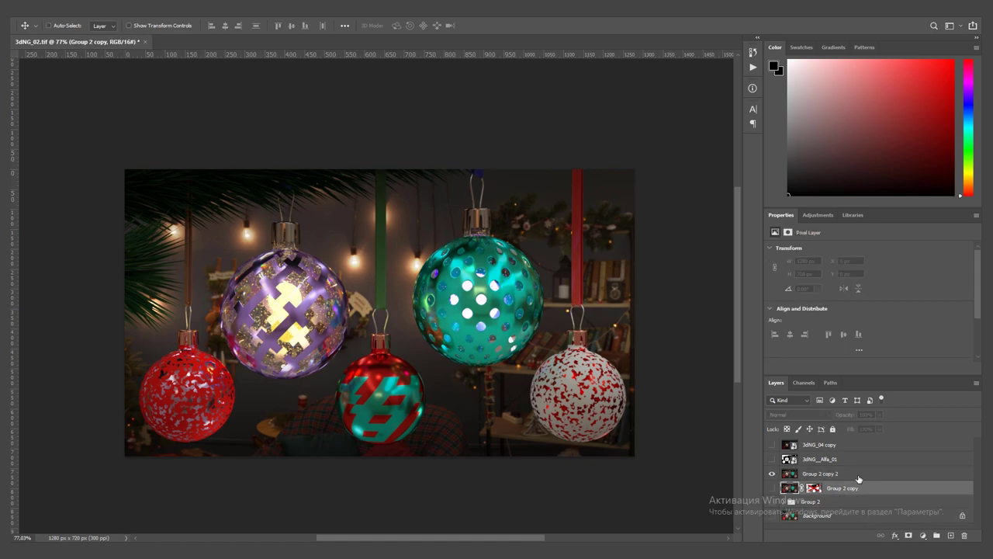
pyautogui.keyDown('alt'); pyautogui.moveTo(860, 487); pyautogui.dragTo(861, 468); pyautogui.keyUp('alt')
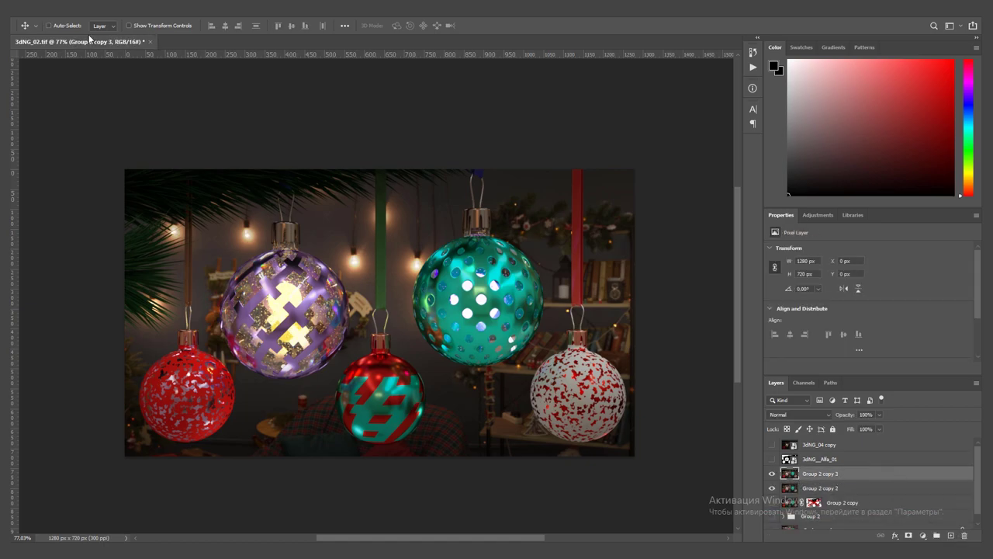
# Apply a Motion Blur with distance 20 at a diagonal angle to Group 2 copy 3.
pyautogui.click(136, 8)
pyautogui.moveTo(137, 142)
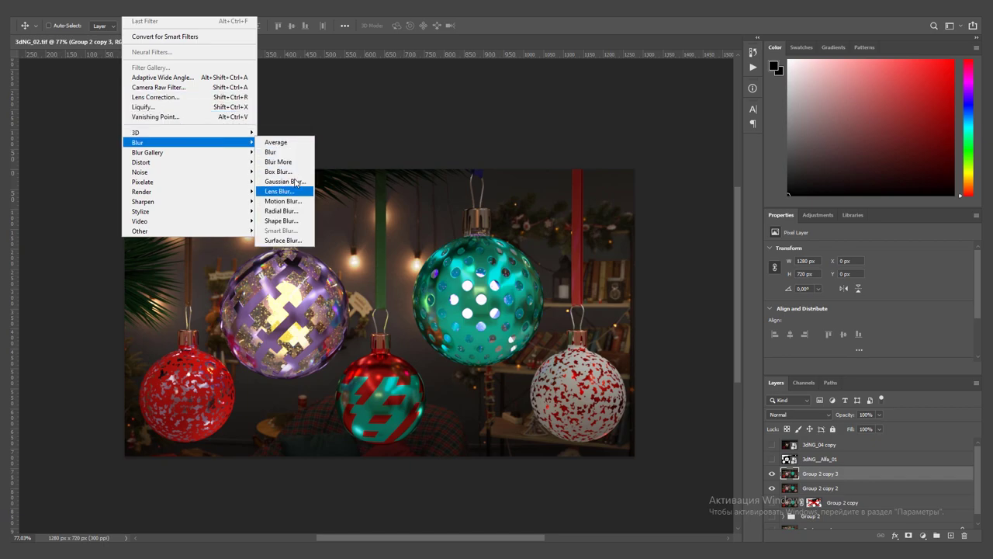
pyautogui.click(283, 201)
pyautogui.moveTo(417, 296); pyautogui.dragTo(415, 295)
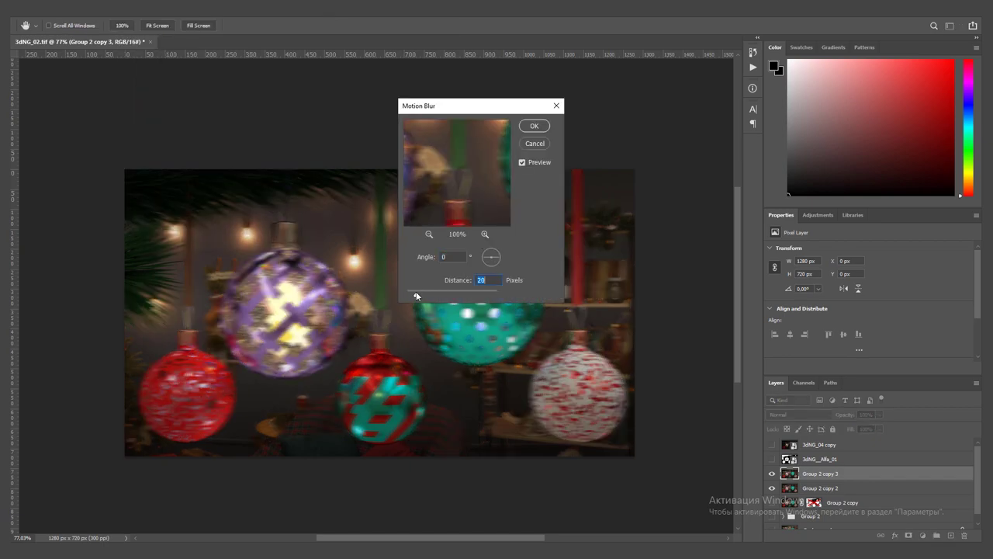
pyautogui.click(494, 264)
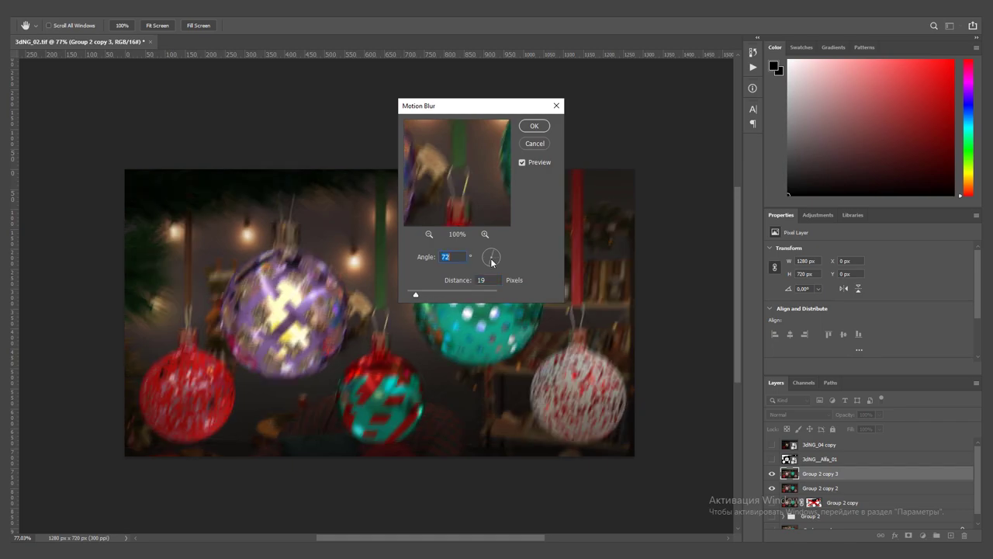
pyautogui.click(533, 126)
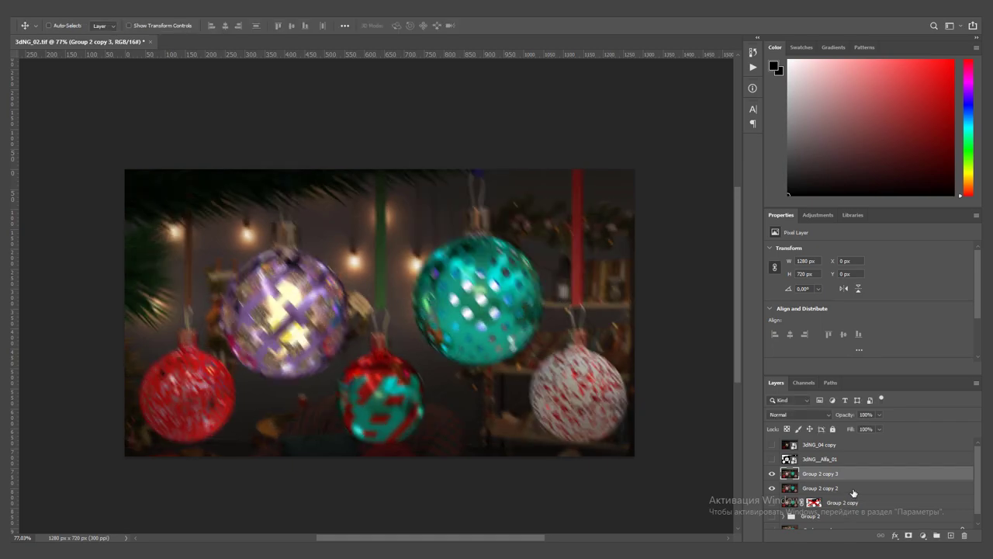
# Add an inverted layer mask to Group 2 copy 3 and paint a horizontal gradient across it.
pyautogui.click(909, 535)
pyautogui.press('g')
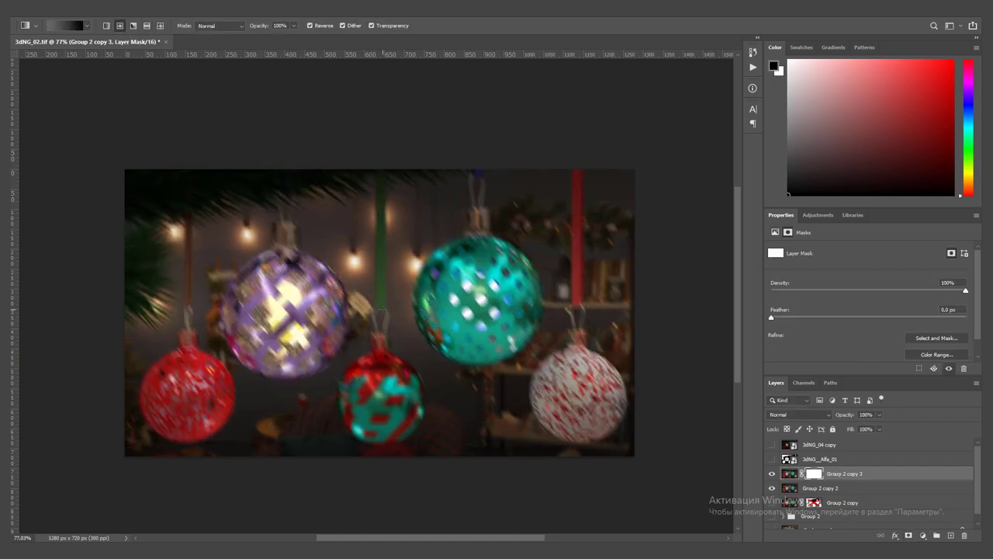
pyautogui.hotkey('ctrl', 'i')
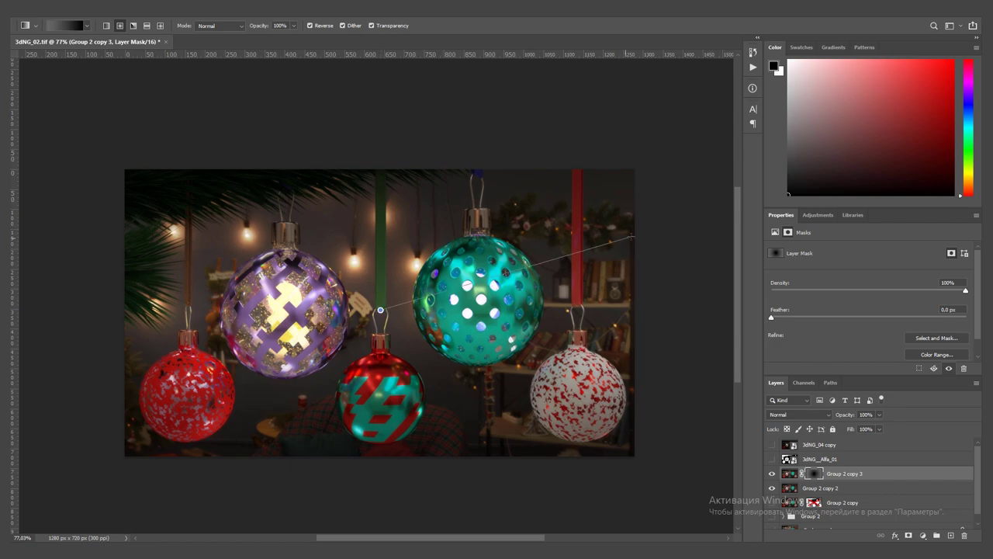
pyautogui.moveTo(380, 310); pyautogui.dragTo(676, 297)
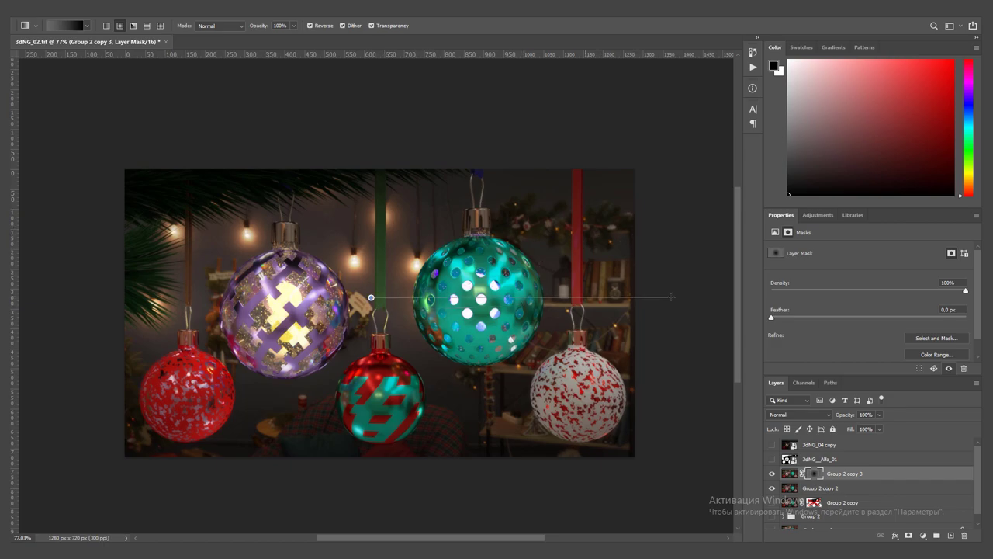
pyautogui.moveTo(388, 305); pyautogui.dragTo(721, 304)
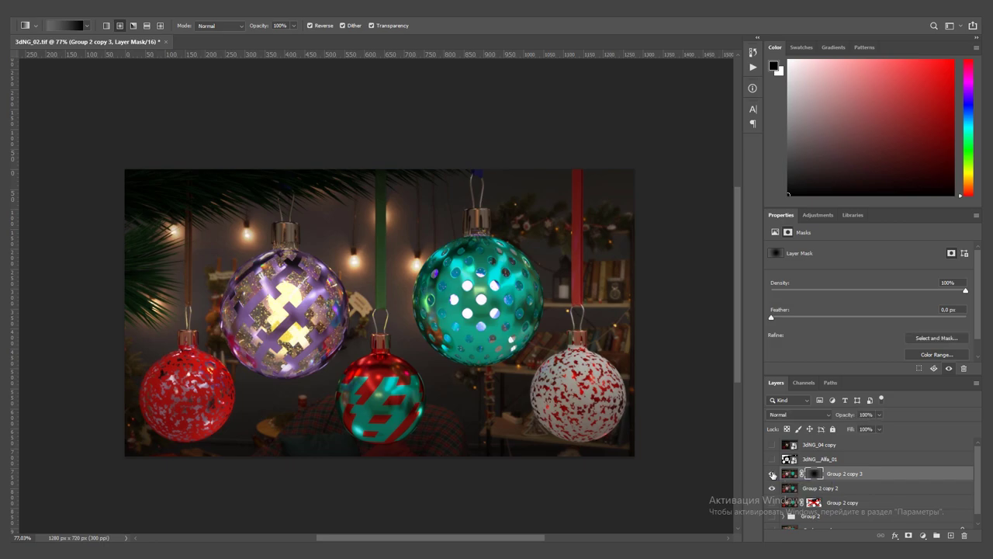
# Compare the masked blur, then merge Group 2 copy 3 down into Group 2 copy 2.
pyautogui.click(772, 473)
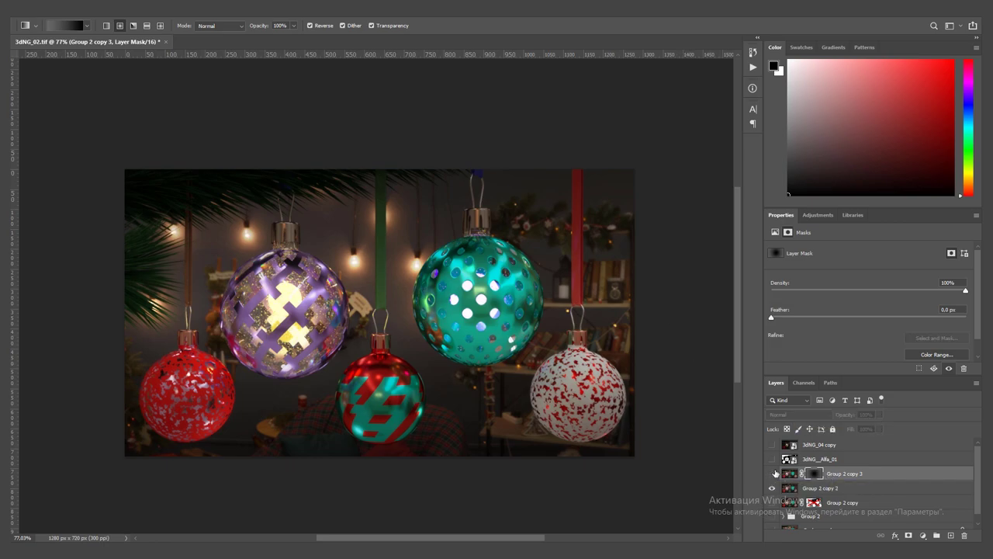
pyautogui.click(773, 473)
pyautogui.press('v')
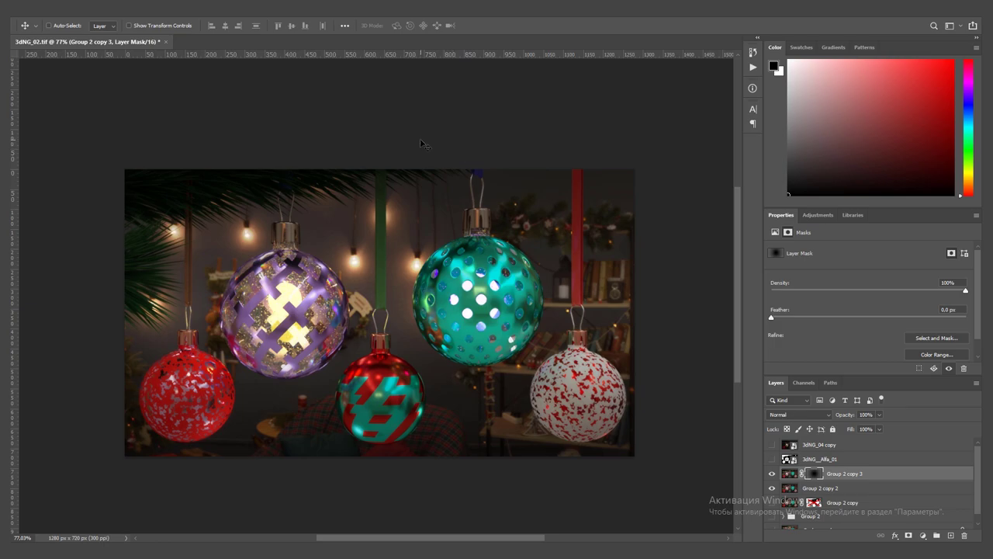
pyautogui.hotkey('ctrl', '2')
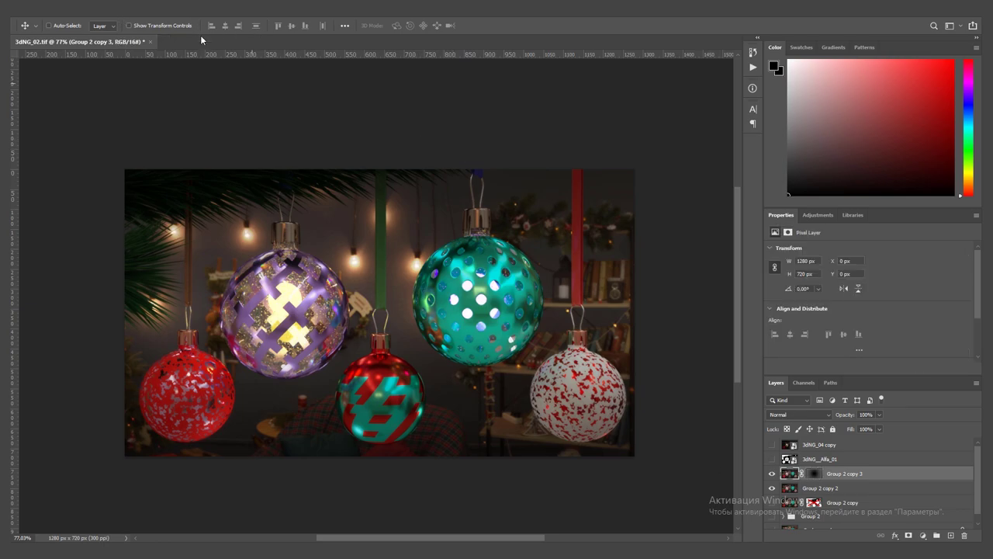
pyautogui.hotkey('ctrl', 'e')
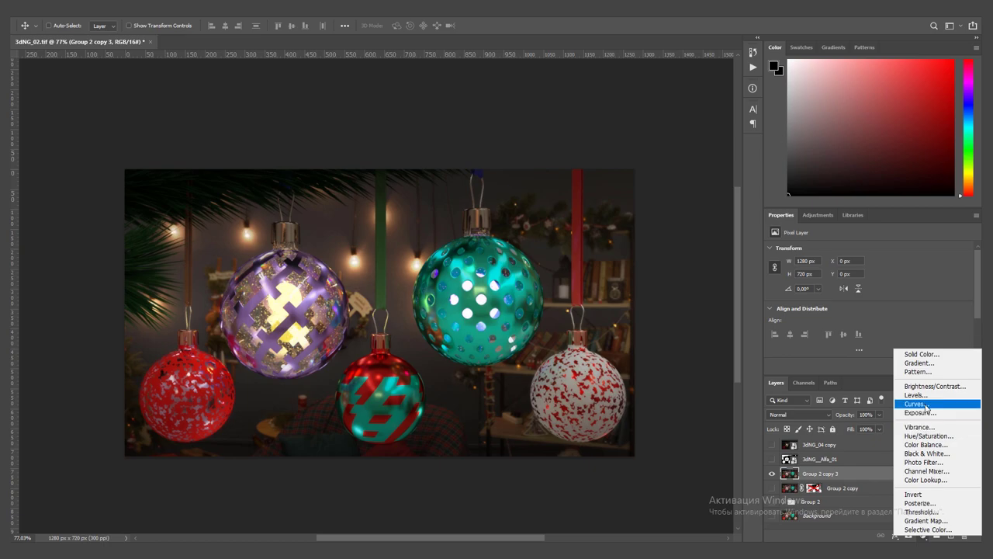
# Add a Curves 1 adjustment that darkens the day image, then save it as 3dNG_02.psd.
pyautogui.click(915, 404)
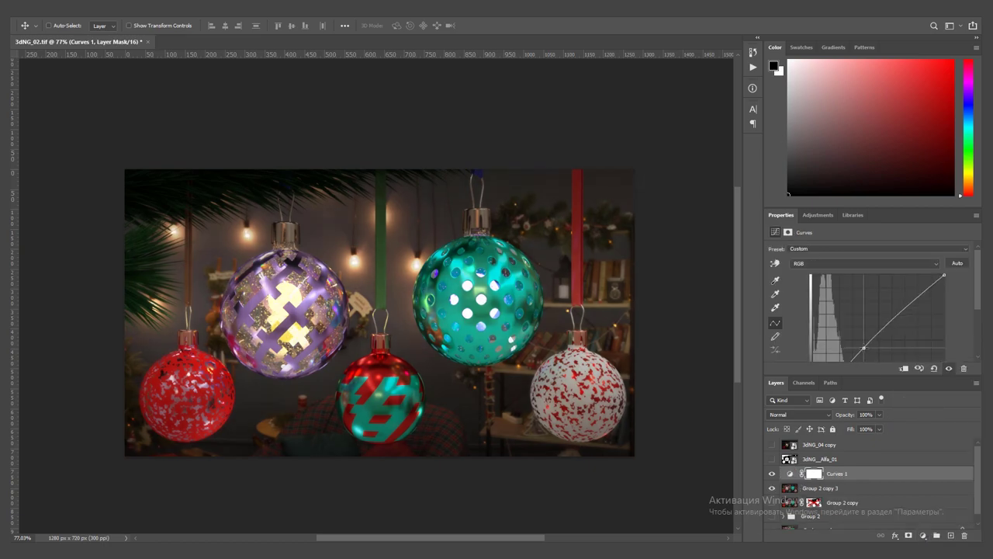
pyautogui.moveTo(862, 328); pyautogui.dragTo(861, 347)
pyautogui.click(949, 369)
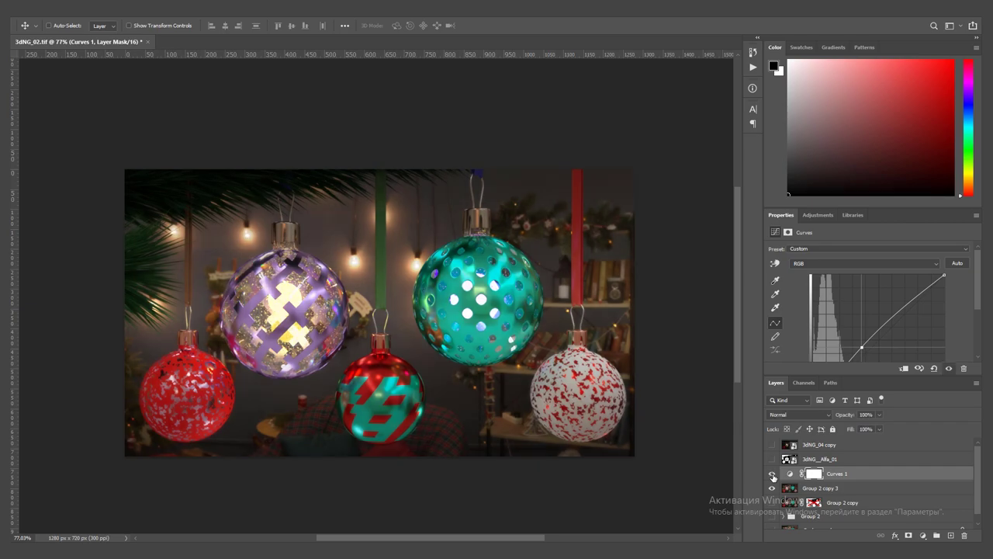
pyautogui.click(949, 368)
pyautogui.moveTo(906, 302)
pyautogui.mouseDown()
pyautogui.moveTo(858, 308)
pyautogui.moveTo(891, 272)
pyautogui.mouseUp()
pyautogui.scroll(-1, 867, 310)
pyautogui.moveTo(859, 308); pyautogui.dragTo(860, 312)
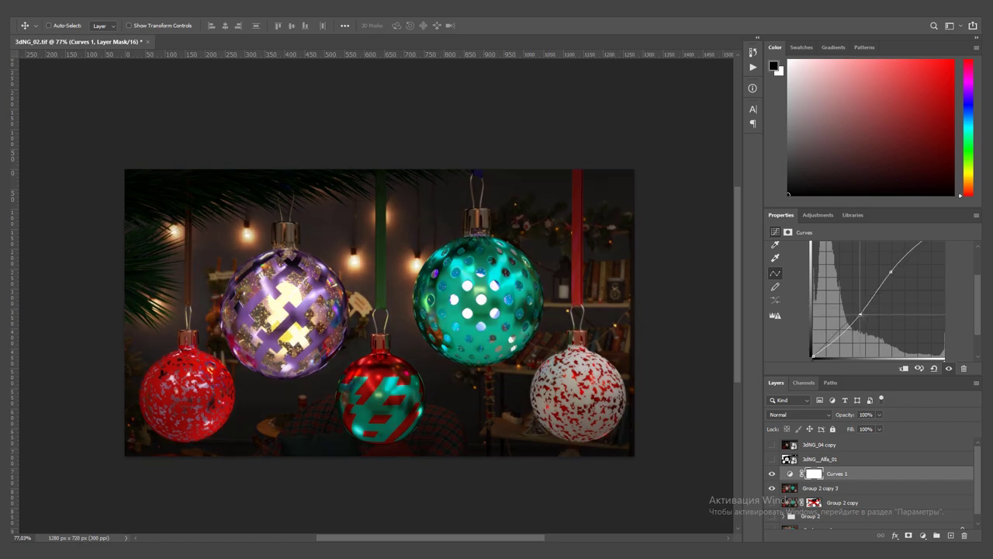
pyautogui.hotkey('ctrl', 's')
# Show the 3dNG_04 copy layer and move it just above Curves 1.
pyautogui.scroll(-1, 869, 470)
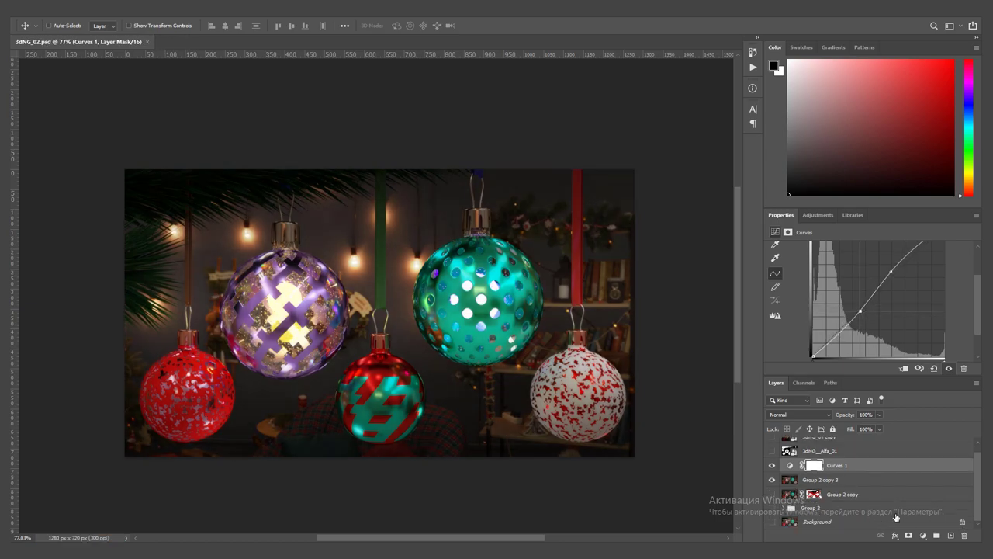
pyautogui.scroll(1, 897, 517)
pyautogui.click(823, 444)
pyautogui.click(771, 444)
pyautogui.moveTo(845, 445)
pyautogui.mouseDown()
pyautogui.moveTo(850, 476)
pyautogui.moveTo(856, 450)
pyautogui.mouseUp()
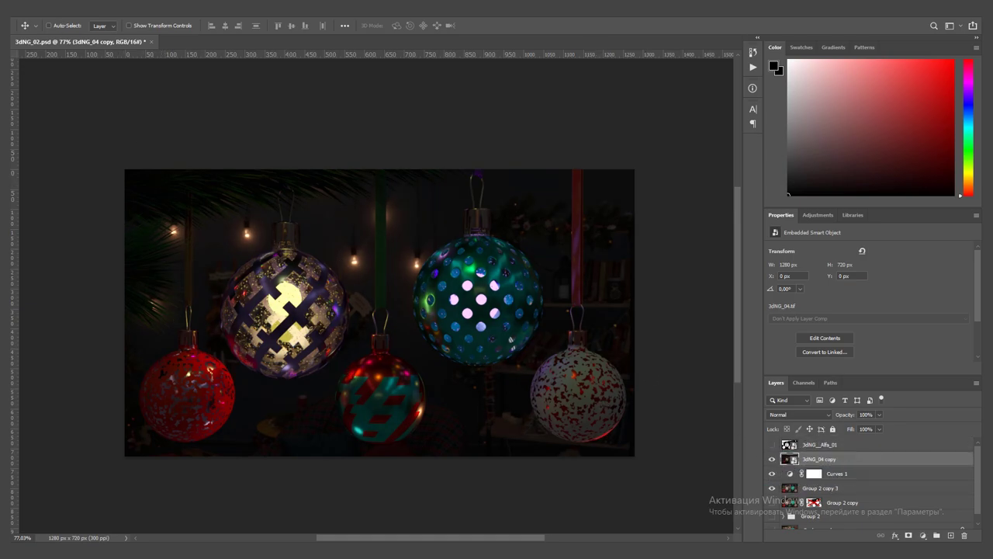
# Select the 3dNG_04 copy layer and add a Curves 2 adjustment above it.
pyautogui.click(866, 489)
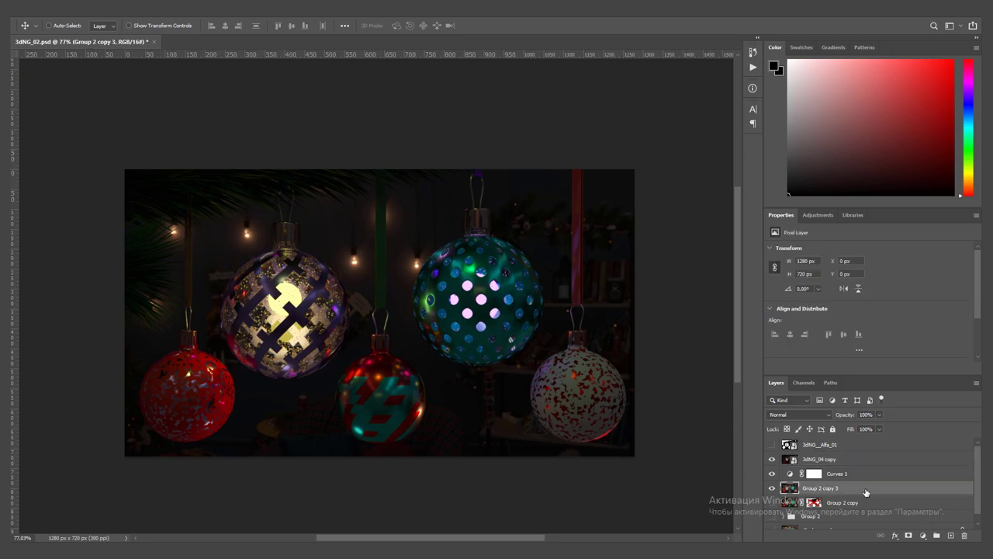
pyautogui.click(862, 463)
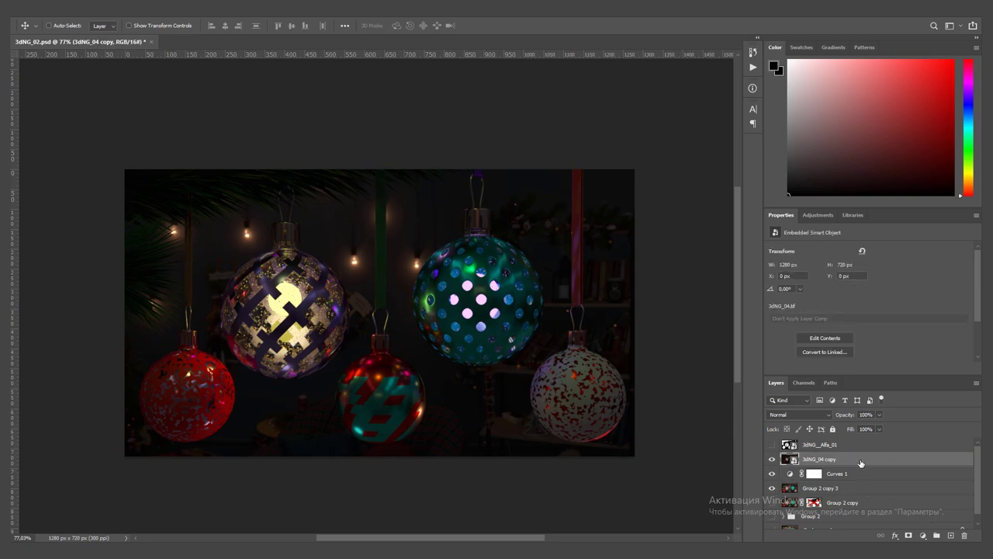
pyautogui.moveTo(772, 474); pyautogui.dragTo(773, 488)
pyautogui.click(922, 535)
pyautogui.click(948, 402)
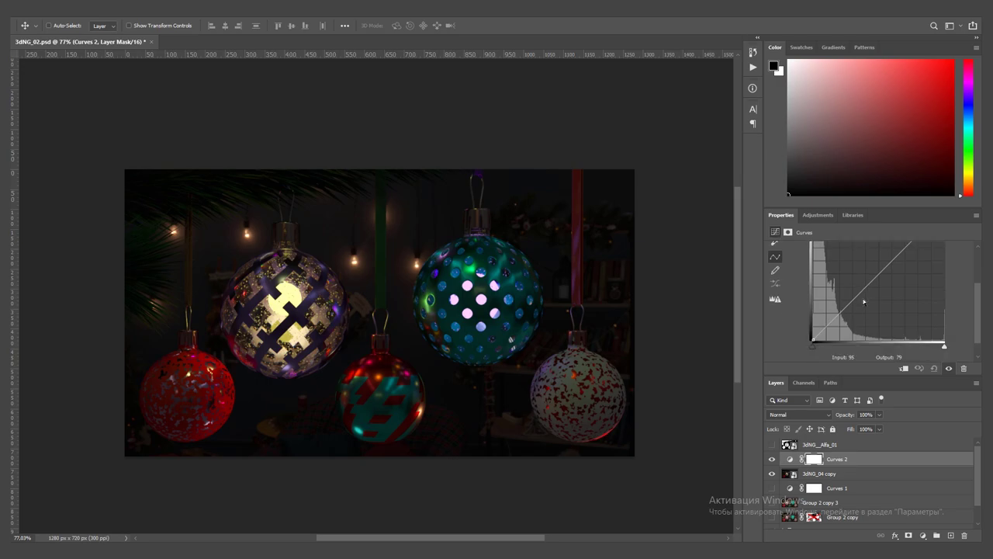
# Shape Curves 2 into a two-point S-curve and compare the grade on and off.
pyautogui.moveTo(872, 307); pyautogui.dragTo(859, 324)
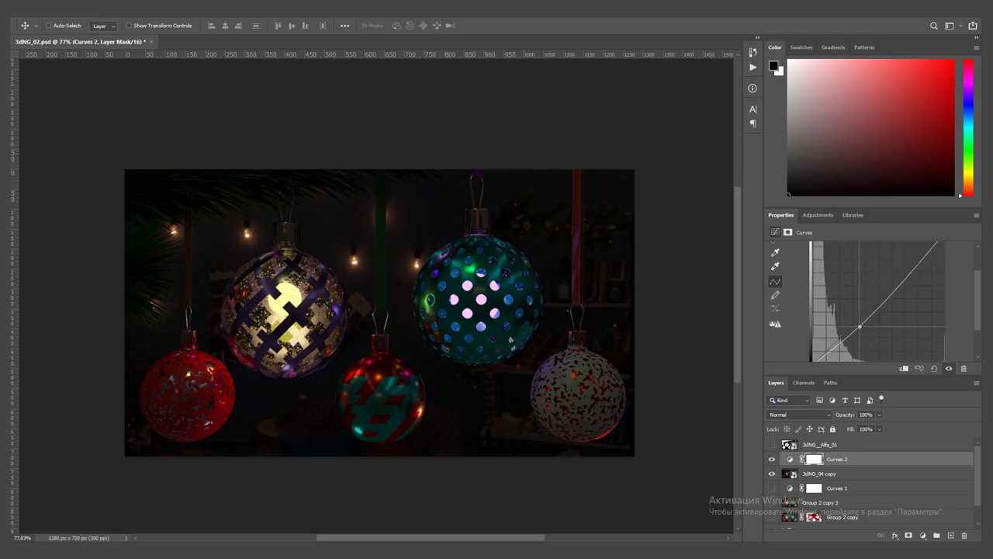
pyautogui.moveTo(902, 277); pyautogui.dragTo(901, 282)
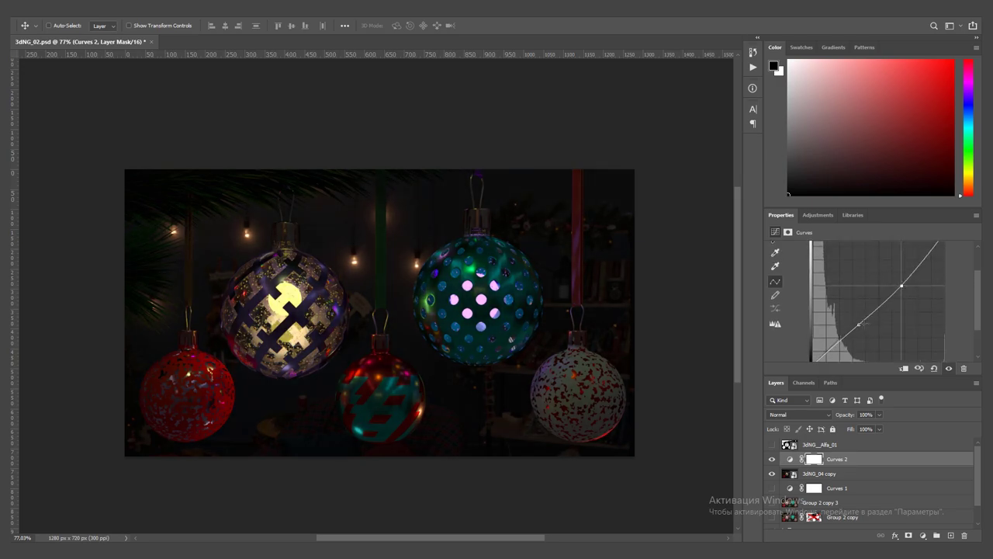
pyautogui.moveTo(859, 324)
pyautogui.mouseDown()
pyautogui.moveTo(853, 314)
pyautogui.moveTo(846, 321)
pyautogui.mouseUp()
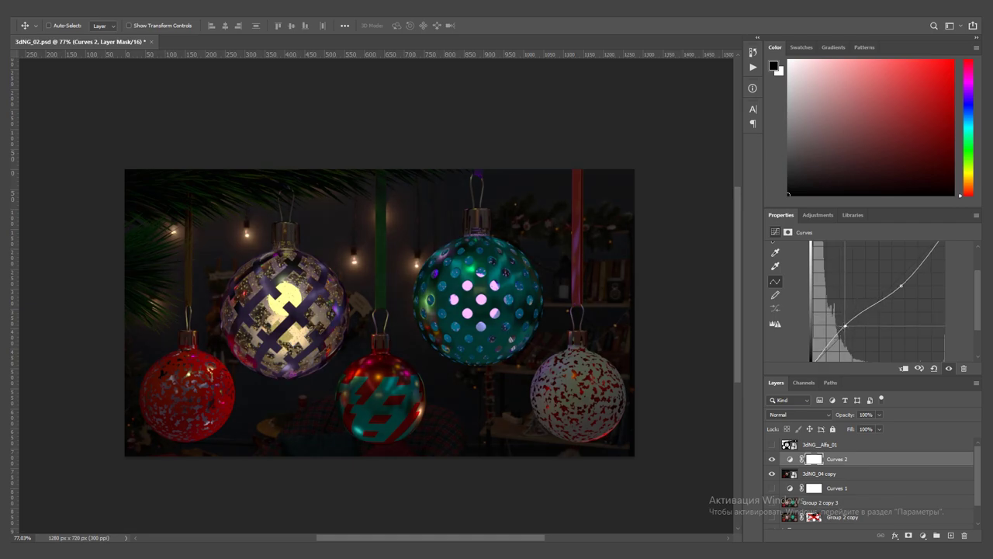
pyautogui.moveTo(901, 285); pyautogui.dragTo(900, 282)
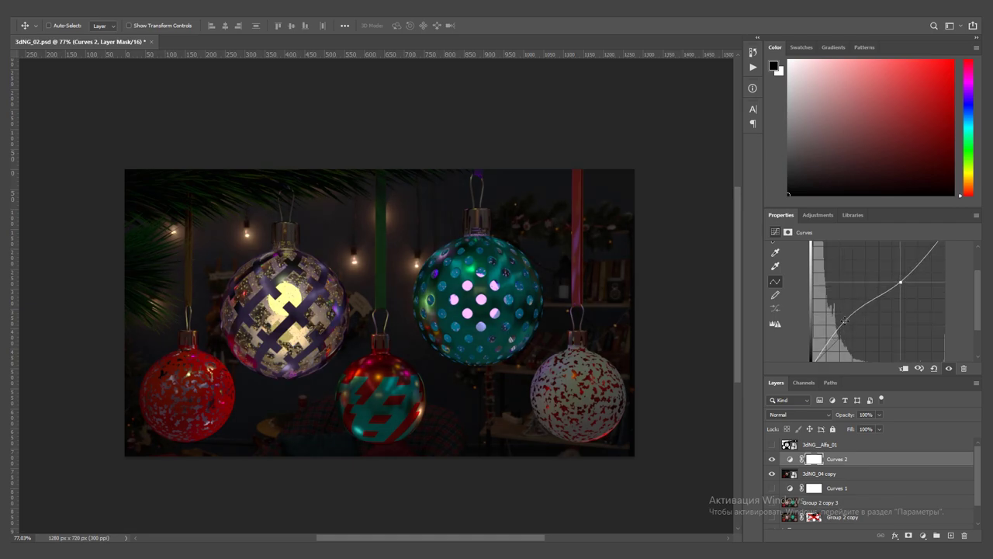
pyautogui.moveTo(845, 321); pyautogui.dragTo(844, 327)
pyautogui.click(771, 458)
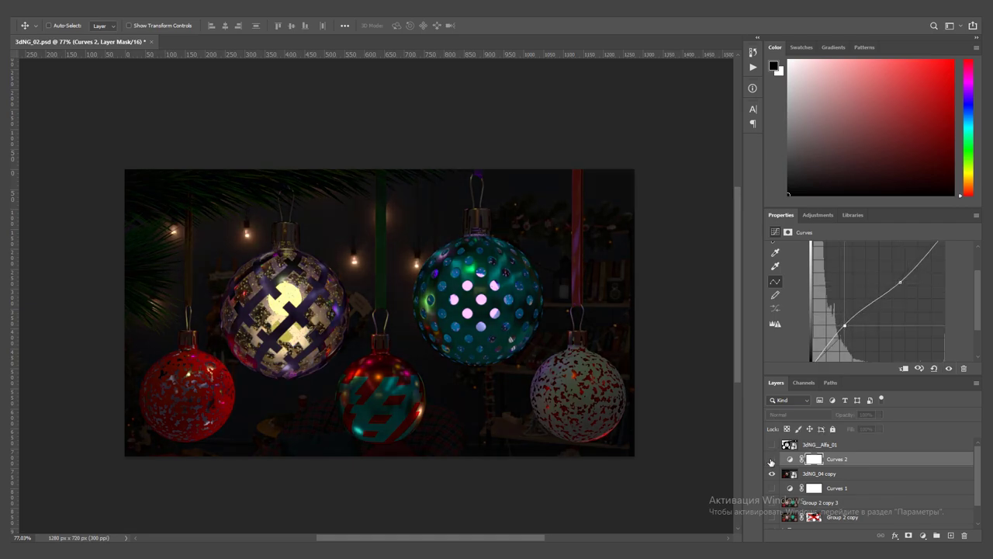
pyautogui.click(772, 458)
pyautogui.click(17, 8)
pyautogui.moveTo(70, 170)
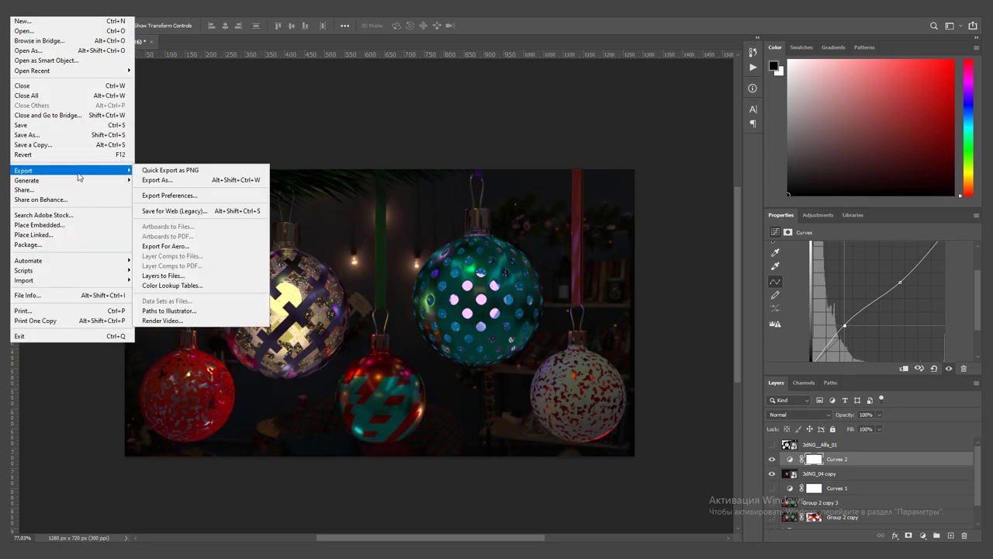
# In Save for Web (Legacy), choose PNG-24 without transparency at 1920 px width.
pyautogui.click(179, 195)
pyautogui.moveTo(666, 435); pyautogui.dragTo(914, 522)
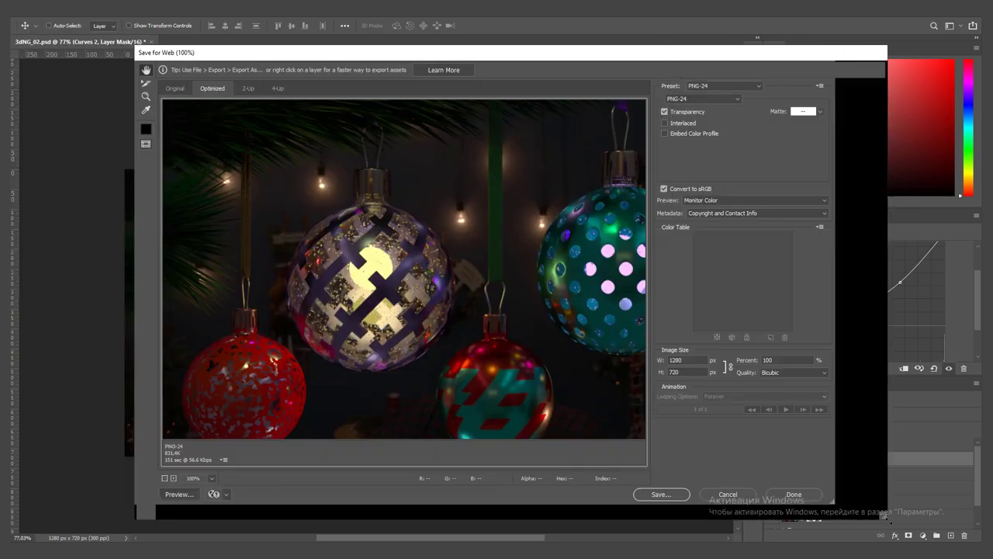
pyautogui.moveTo(519, 45); pyautogui.dragTo(400, 24)
pyautogui.moveTo(789, 491); pyautogui.dragTo(922, 535)
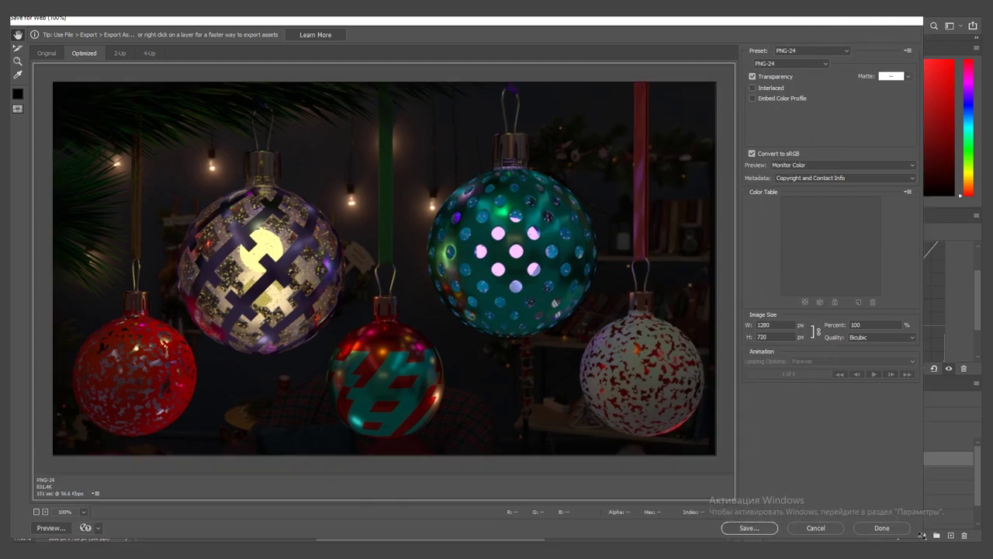
pyautogui.click(792, 63)
pyautogui.click(785, 98)
pyautogui.doubleClick(764, 324)
pyautogui.write('1920')
pyautogui.press('Tab')
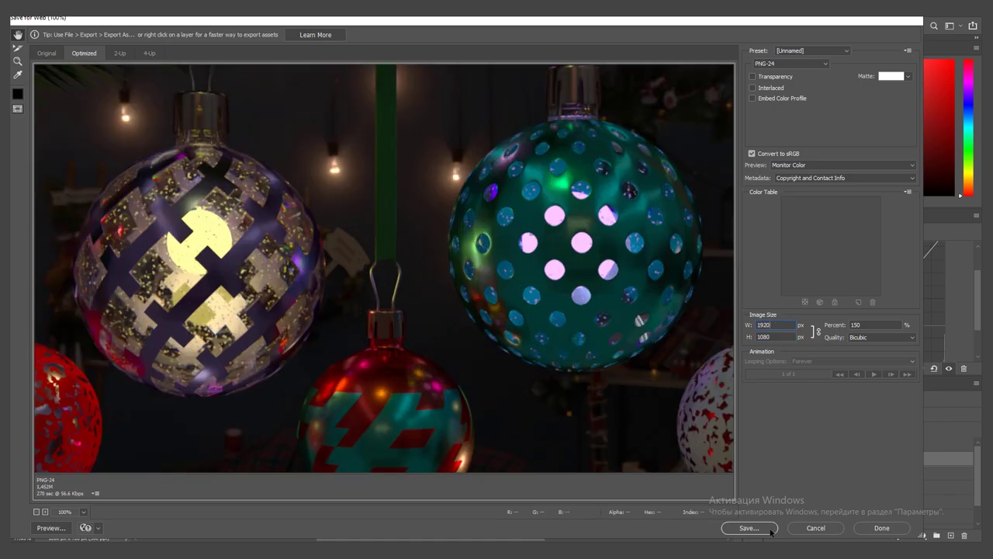
# Save the night image as 3dNG_Night_02.png in a new Превью folder, then hide Curves 2.
pyautogui.click(749, 528)
pyautogui.click(244, 51)
pyautogui.write('Ght')
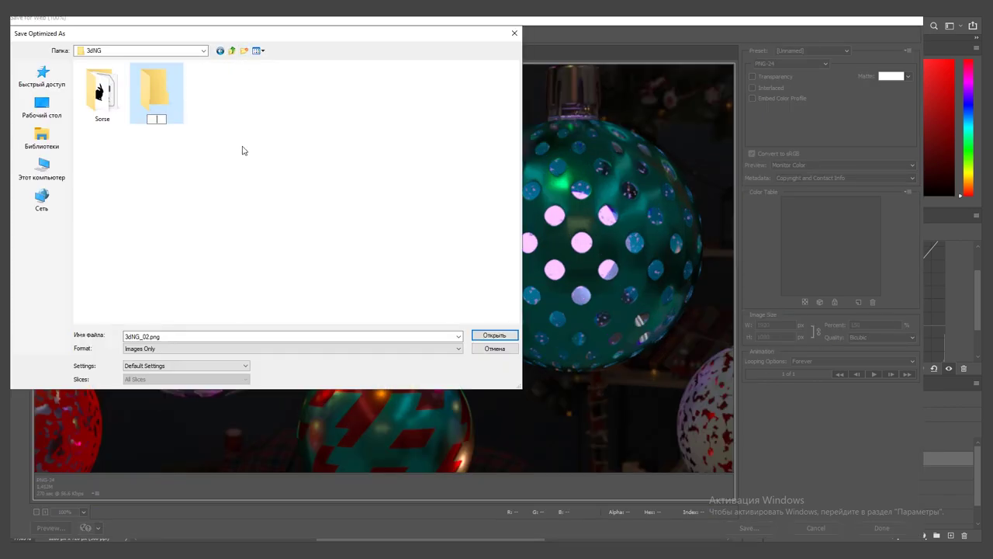
pyautogui.write('Превью')
pyautogui.press('Return')
pyautogui.press('Return')
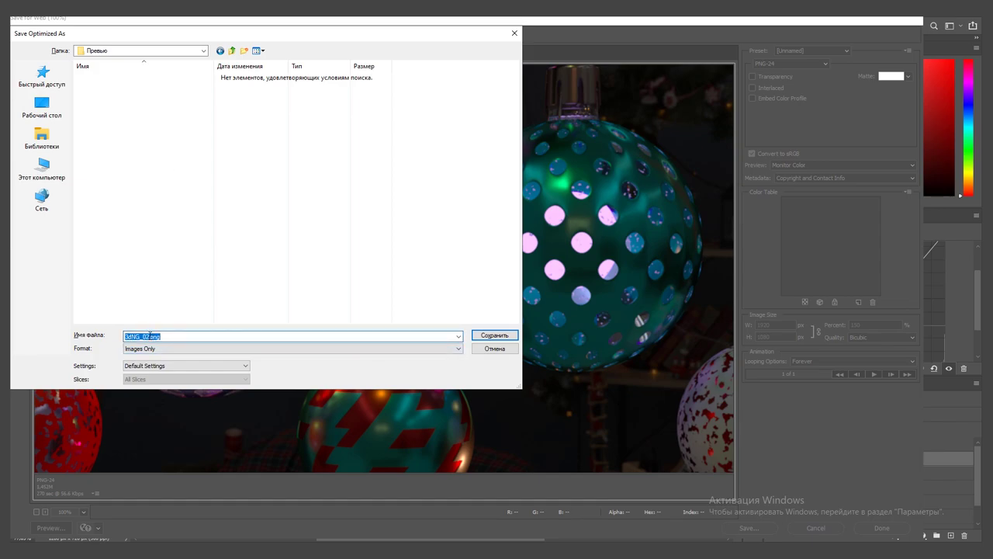
pyautogui.click(149, 334)
pyautogui.write('ht')
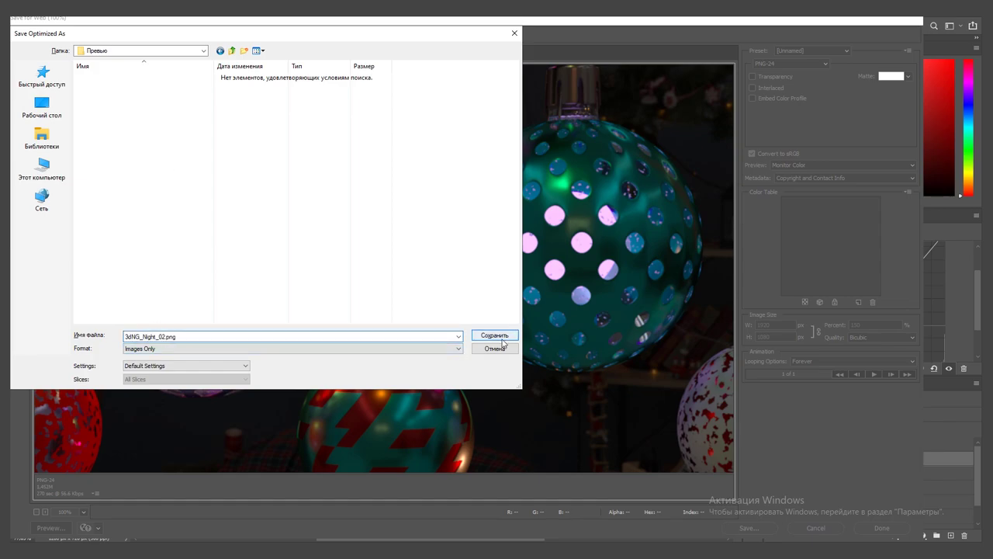
pyautogui.click(495, 335)
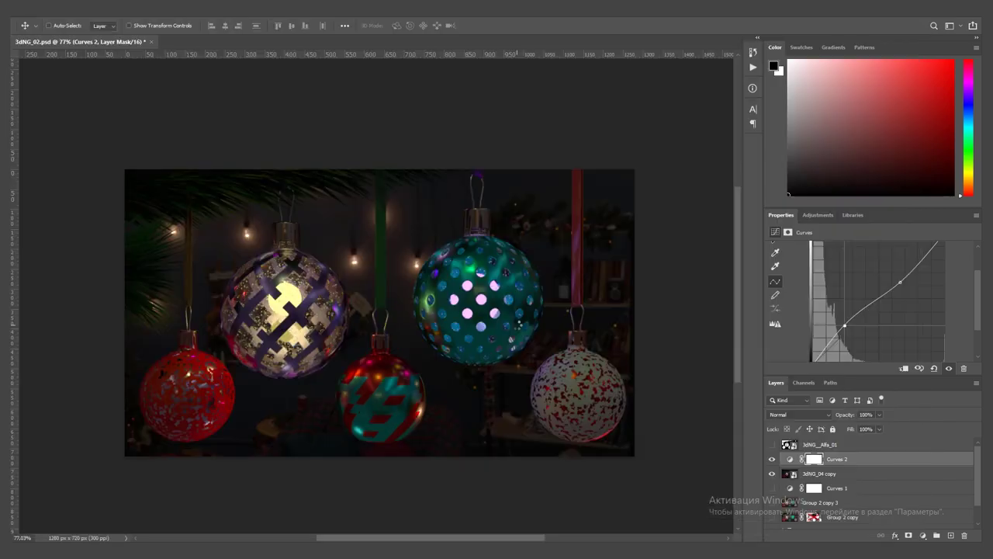
pyautogui.click(772, 458)
# Hide 3dNG_04 copy, show Group 2 copy 3, and begin saving the day PNG as 3dNG_Lig_02.png.
pyautogui.click(772, 474)
pyautogui.click(772, 503)
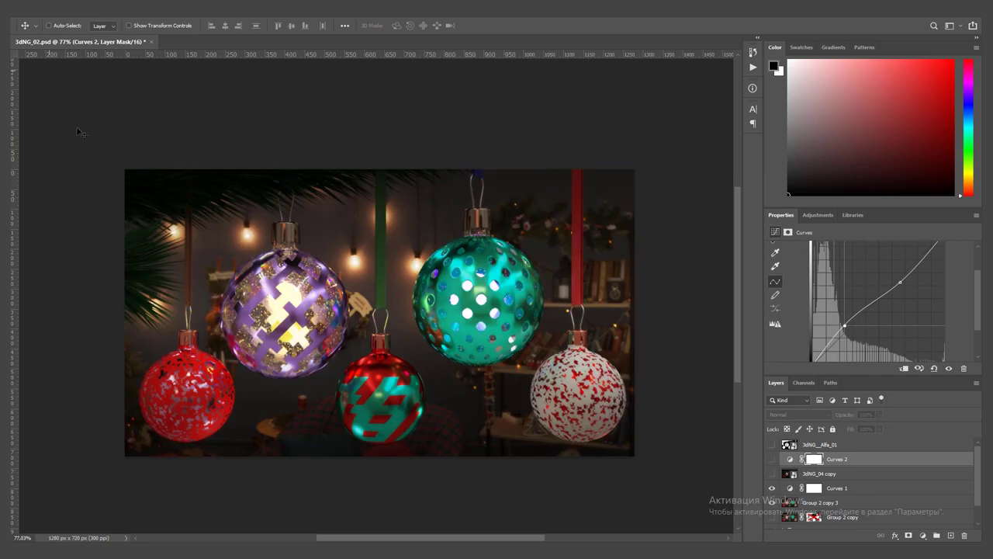
pyautogui.click(16, 8)
pyautogui.click(179, 214)
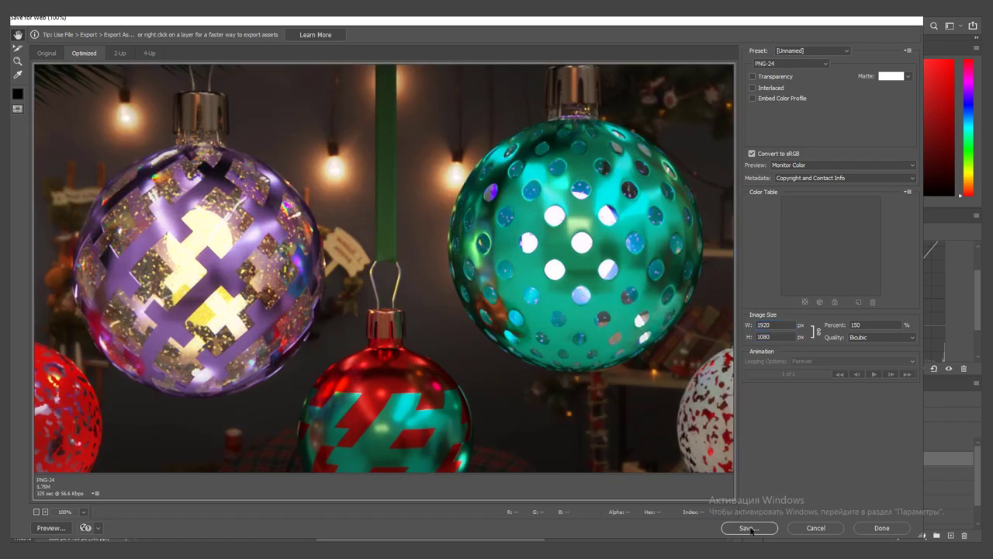
pyautogui.click(751, 528)
pyautogui.click(139, 339)
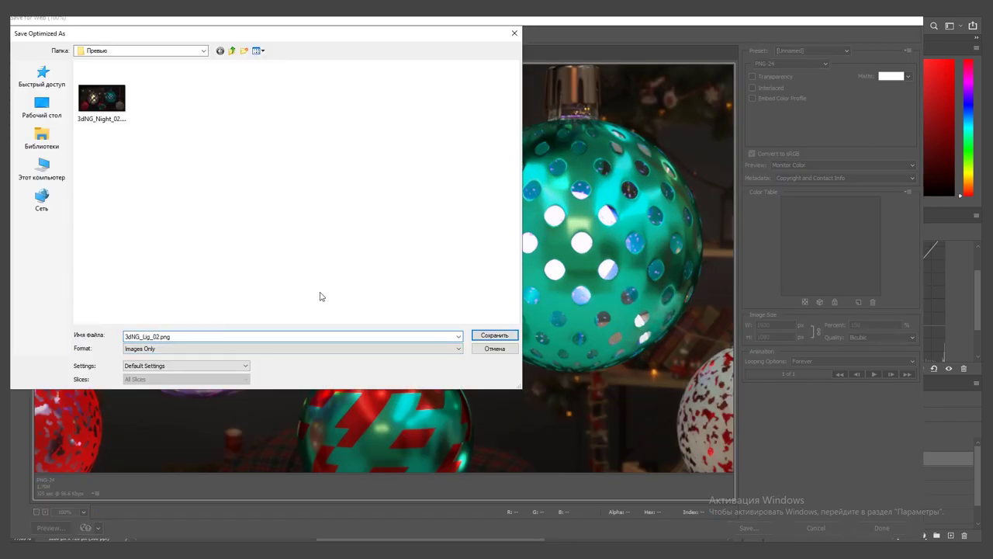